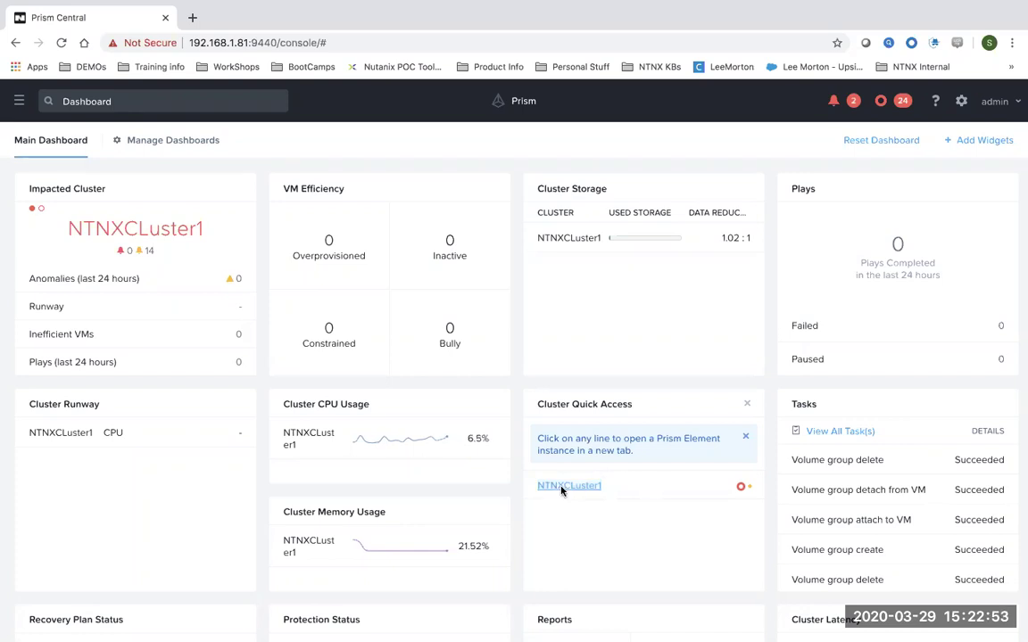
Open the NTNXCLuster1 cluster in Prism Element and examine its hypervisor type and version.
left_click(562, 490)
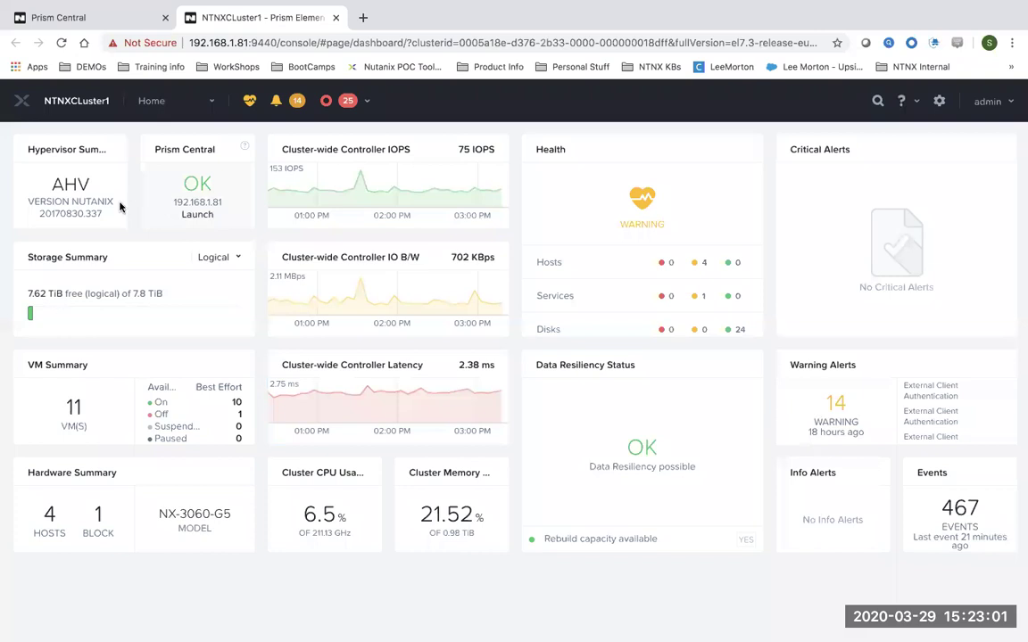
left_click_drag(105, 214, 52, 185)
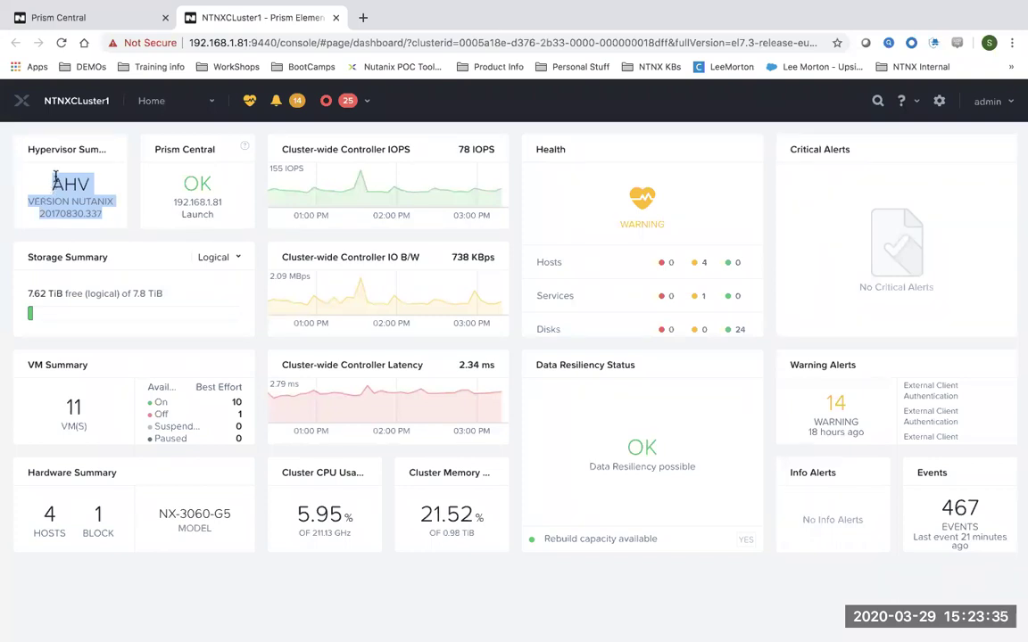
Open the cluster's hardware diagram and view the details of hosts NTNX1, NTNX2, NTNX3 and NTNX4.
left_click(214, 105)
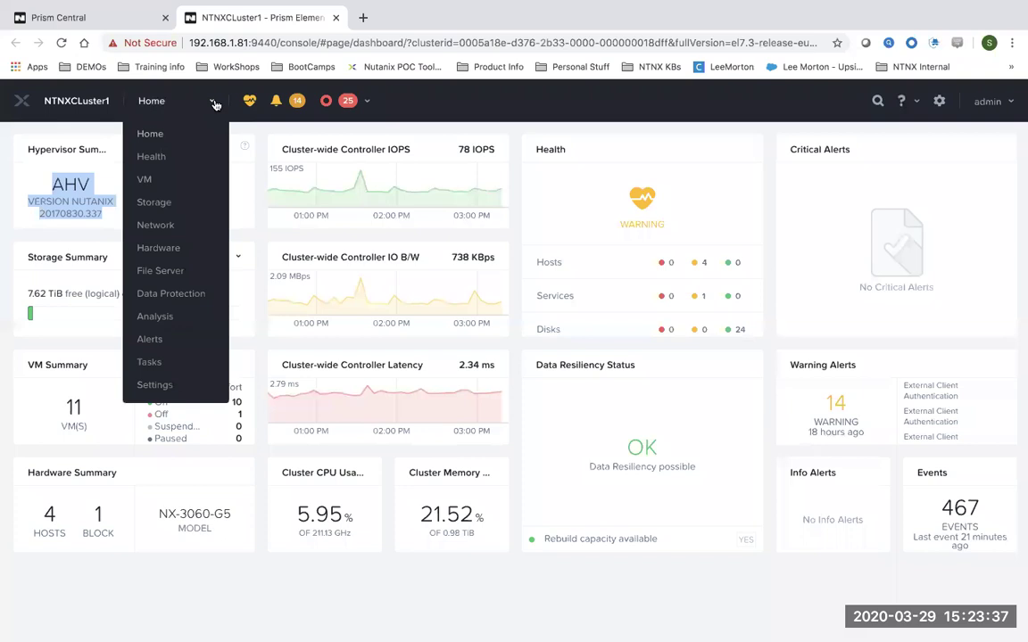
left_click(165, 253)
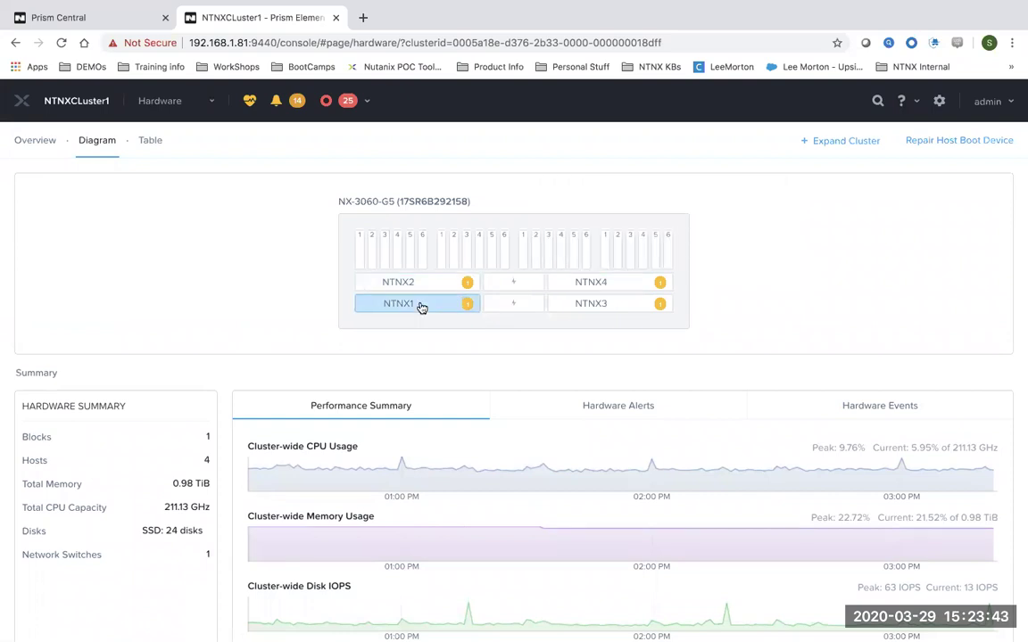
left_click(421, 308)
left_click(418, 283)
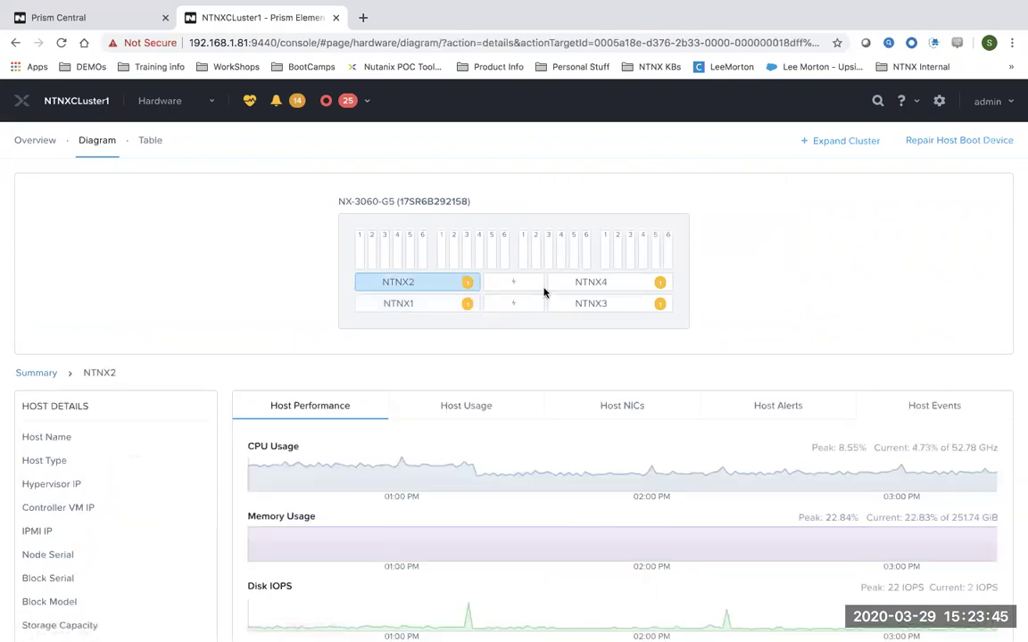
left_click(580, 306)
left_click(587, 283)
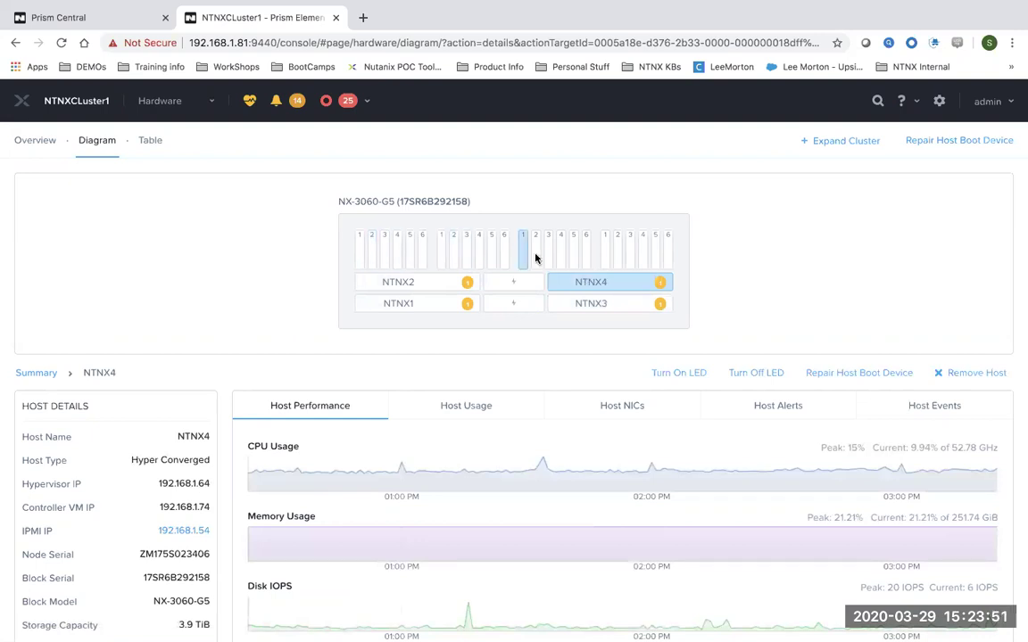
View the details of disk 4 in the first group and disk 1 in the third group, checking the latter's storage tier.
left_click(402, 253)
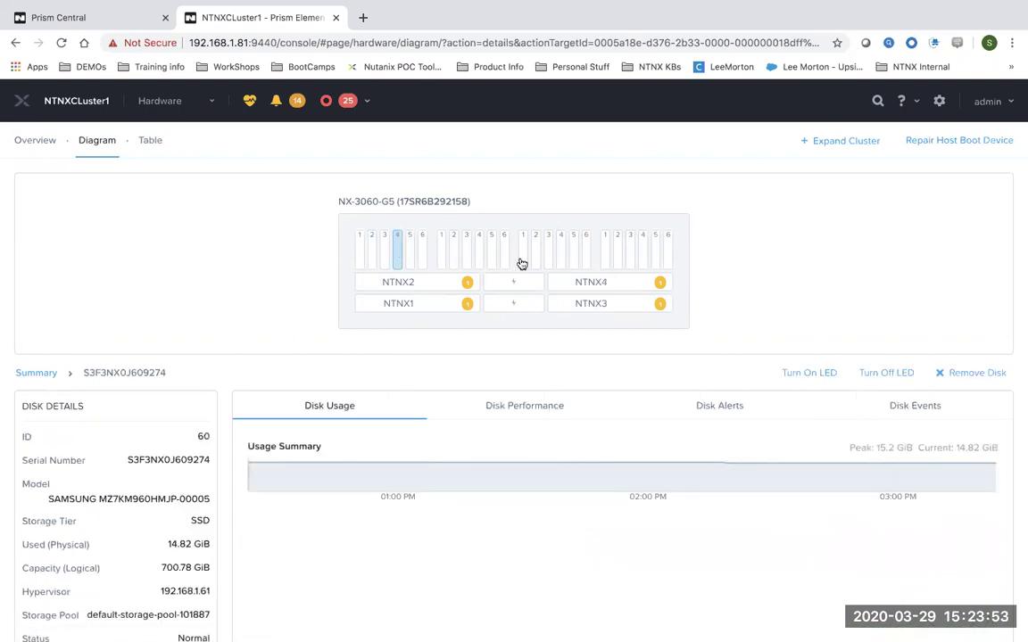
left_click(523, 261)
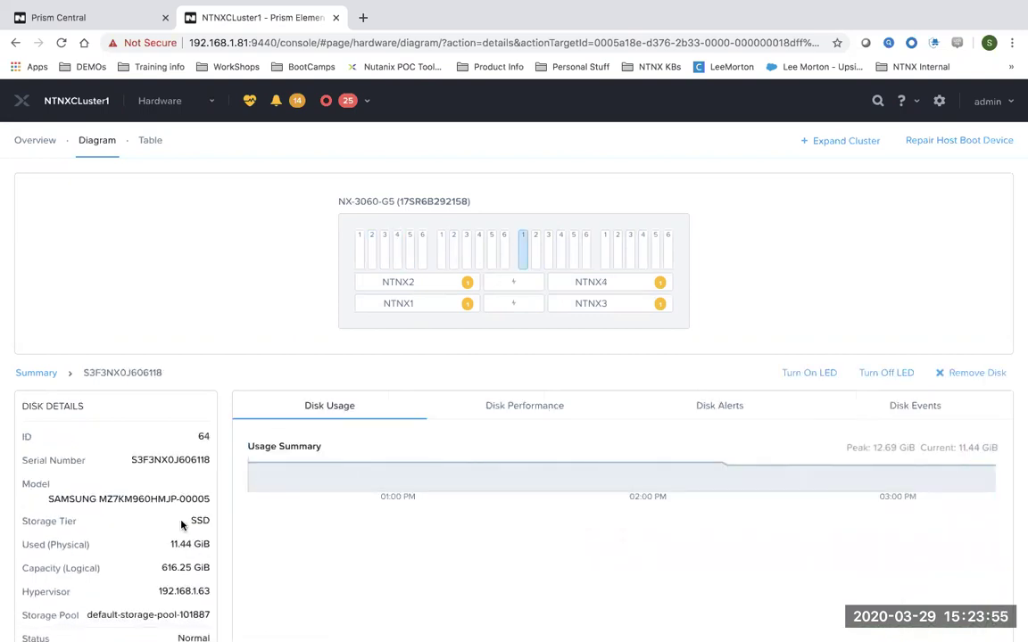
triple_click(211, 524)
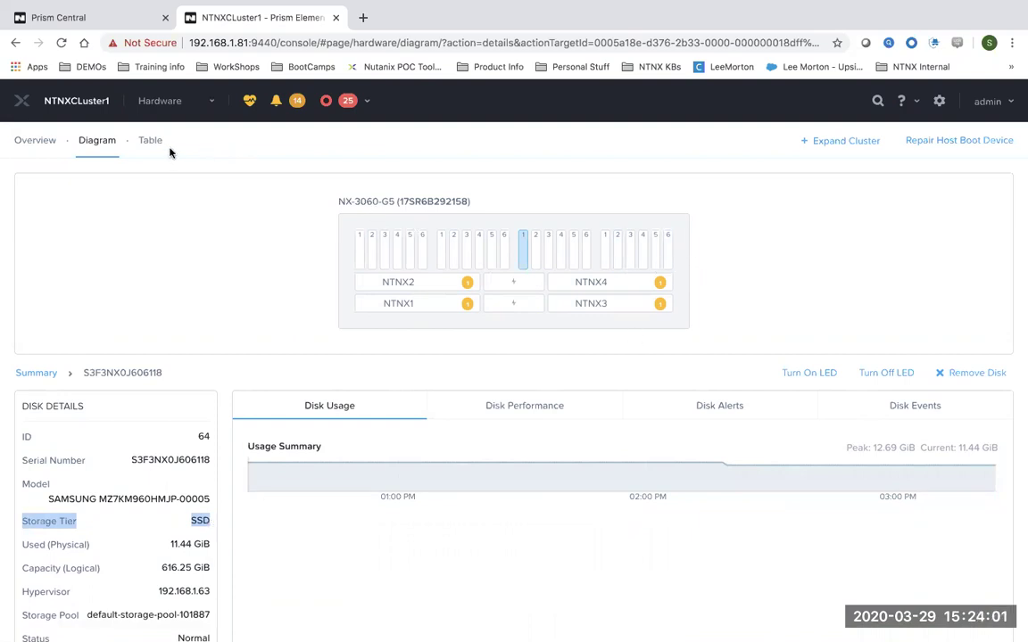
Check the maximum capacity of the default storage pool and of the NutanixManagementShare storage container.
left_click(201, 104)
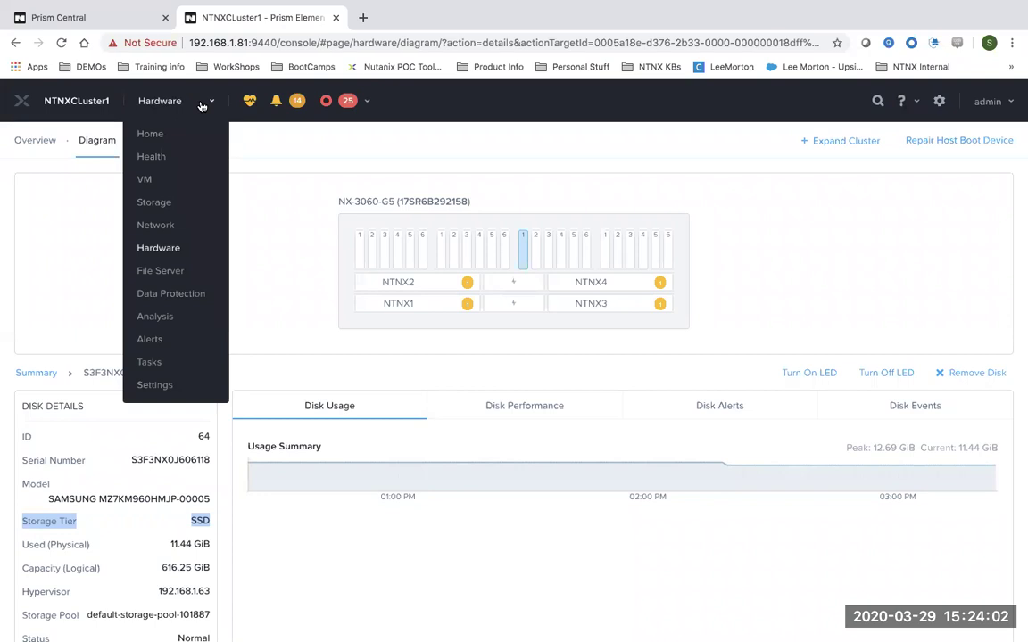
left_click(155, 203)
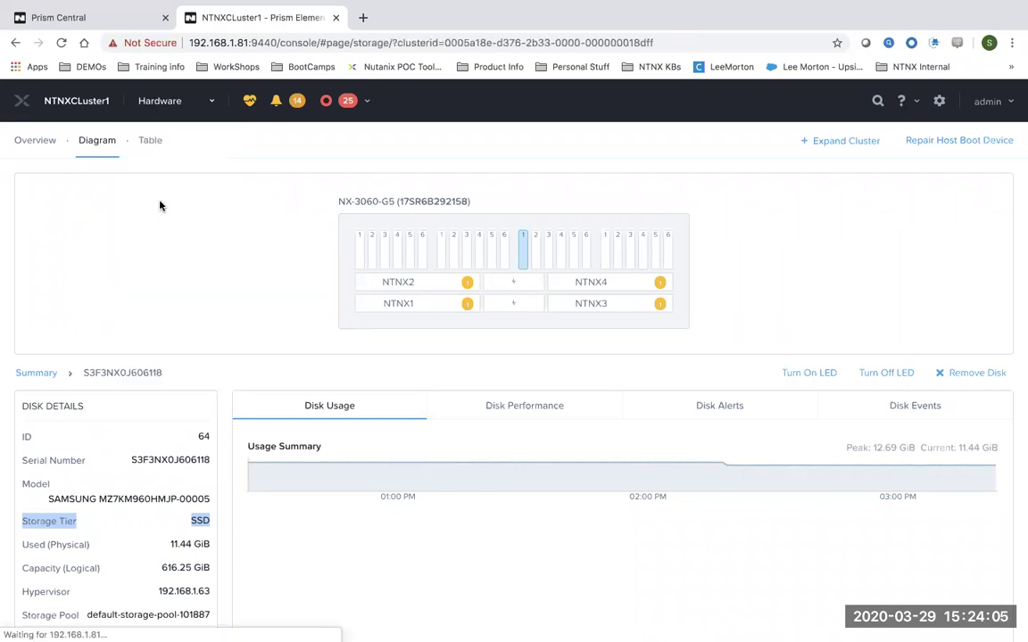
left_click(243, 193)
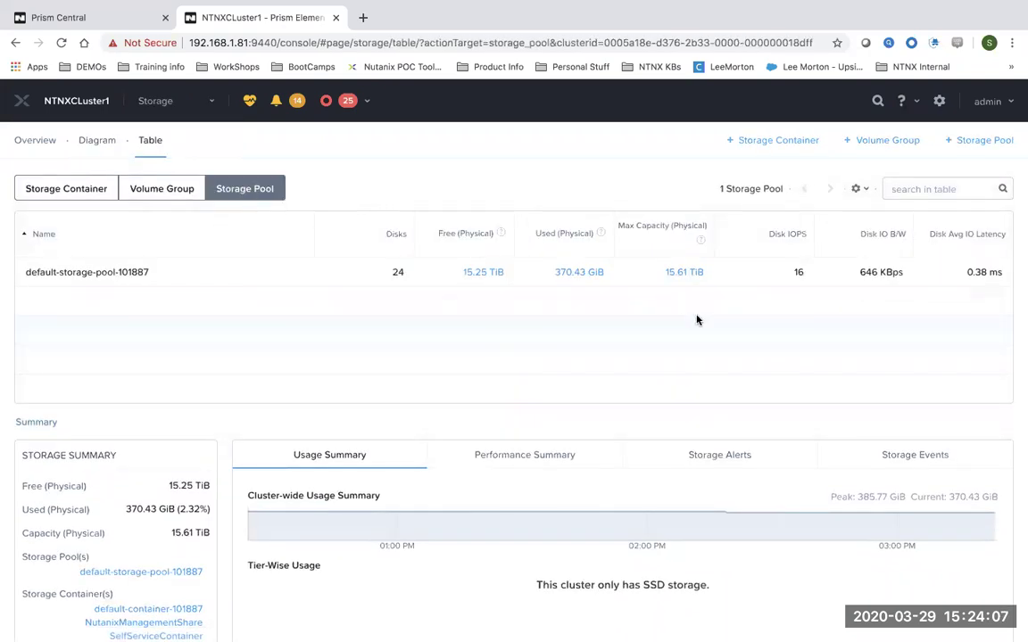
left_click_drag(713, 276, 663, 277)
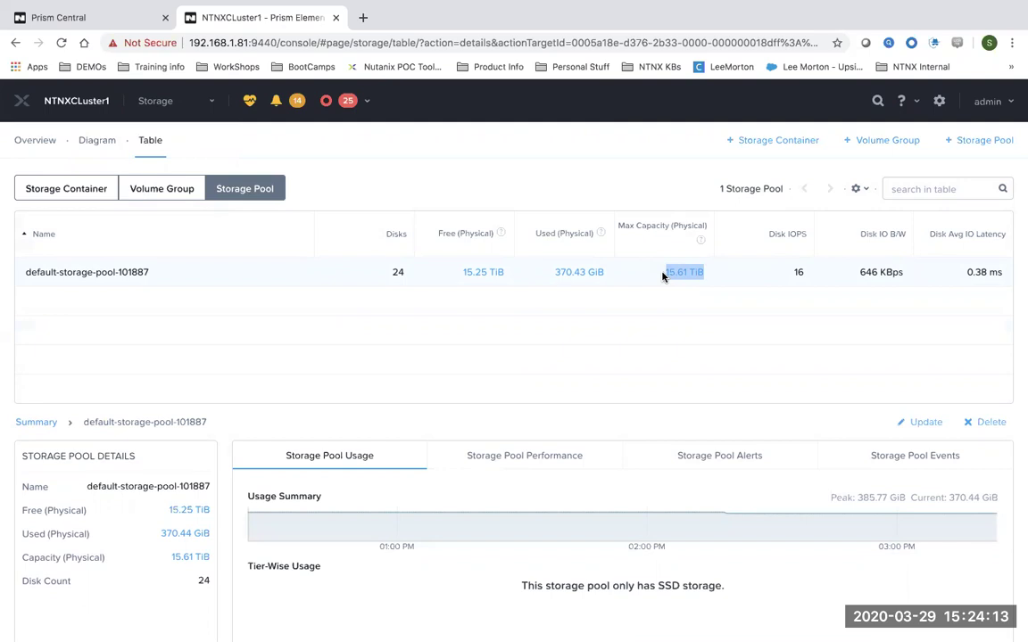
left_click(90, 188)
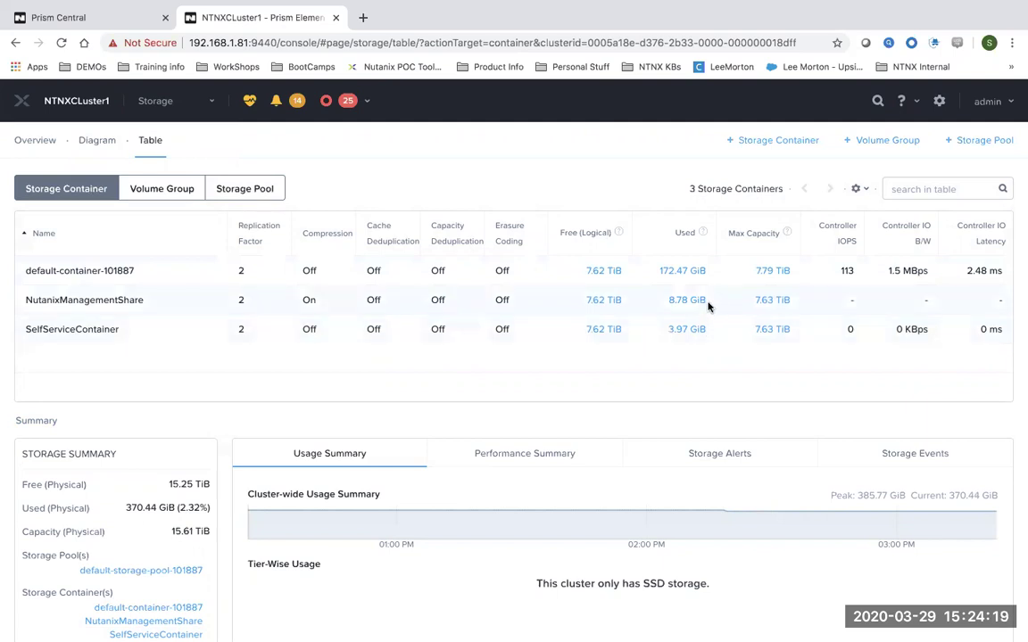
left_click_drag(795, 306, 752, 307)
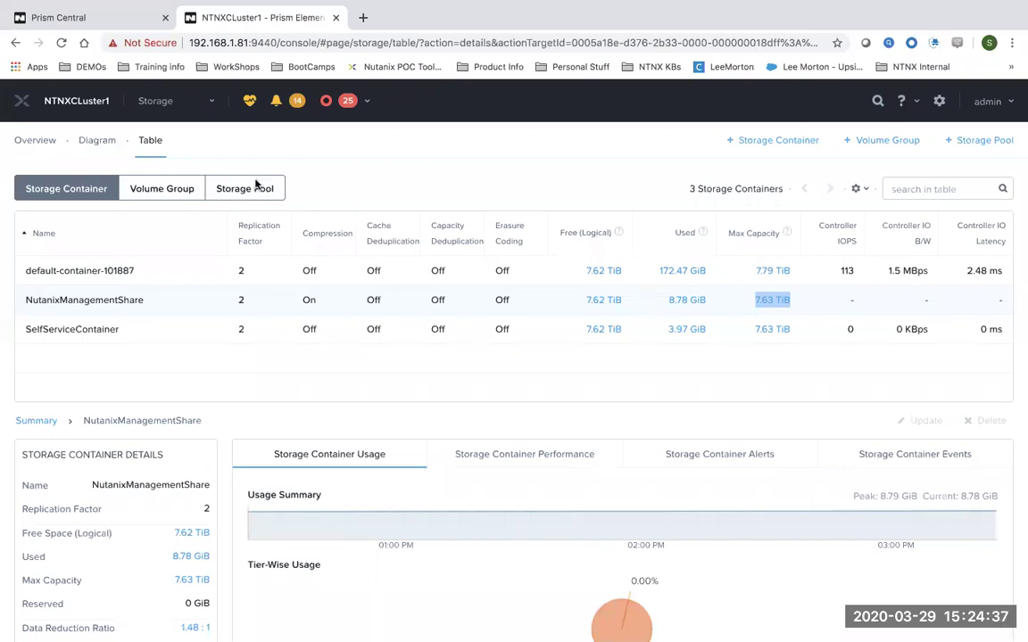
Open the list of virtual machines on the cluster.
left_click(179, 110)
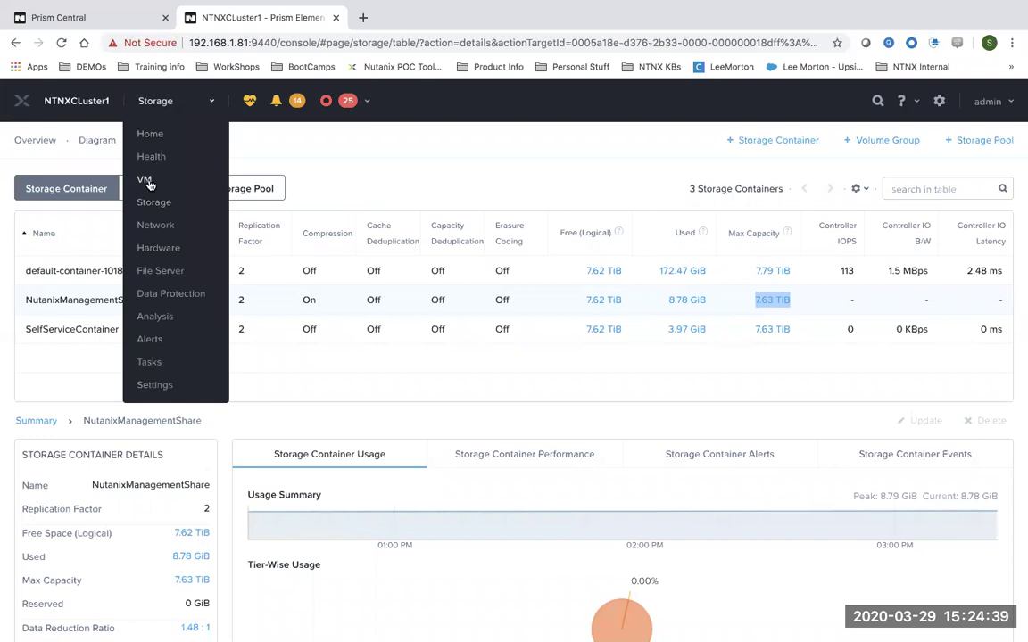
left_click(148, 180)
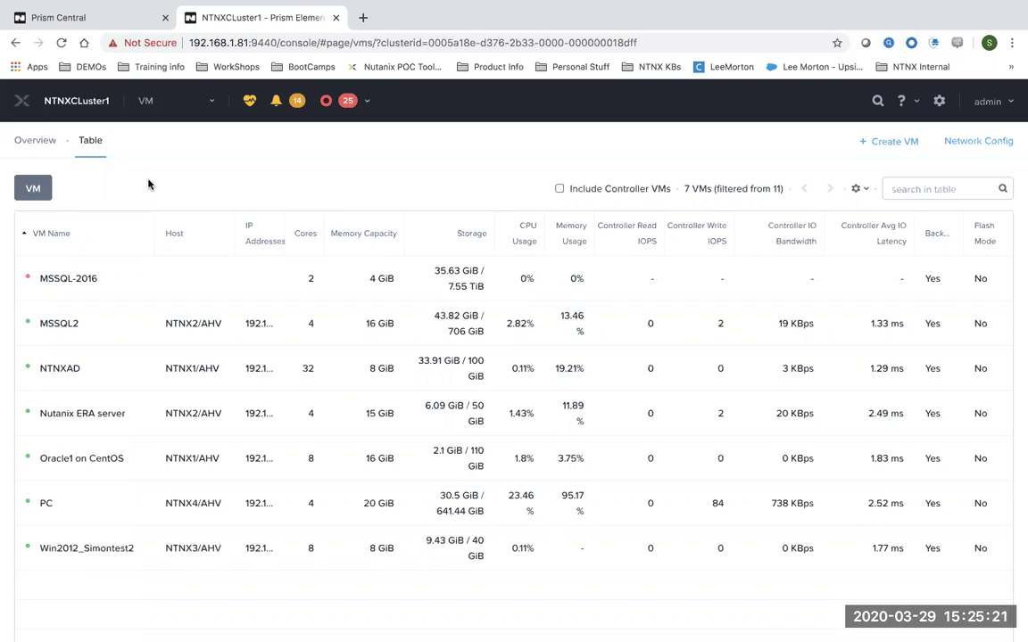
Begin a new VM, enter its name, and set 4 vCPUs, 2 cores per vCPU and 8 GiB of memory.
left_click(897, 142)
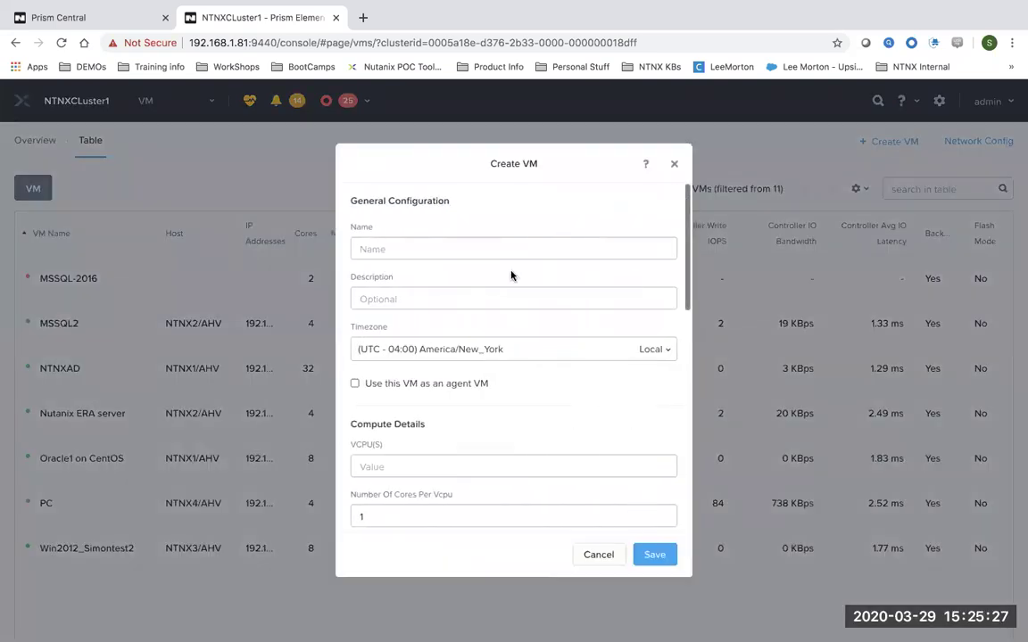
type("Simon")
scroll(423, 381, "down", 1)
scroll(423, 381, "down", 3)
left_click(406, 357)
type("4")
left_click(408, 408)
key("BackSpace")
type("2")
left_click(385, 459)
type("8")
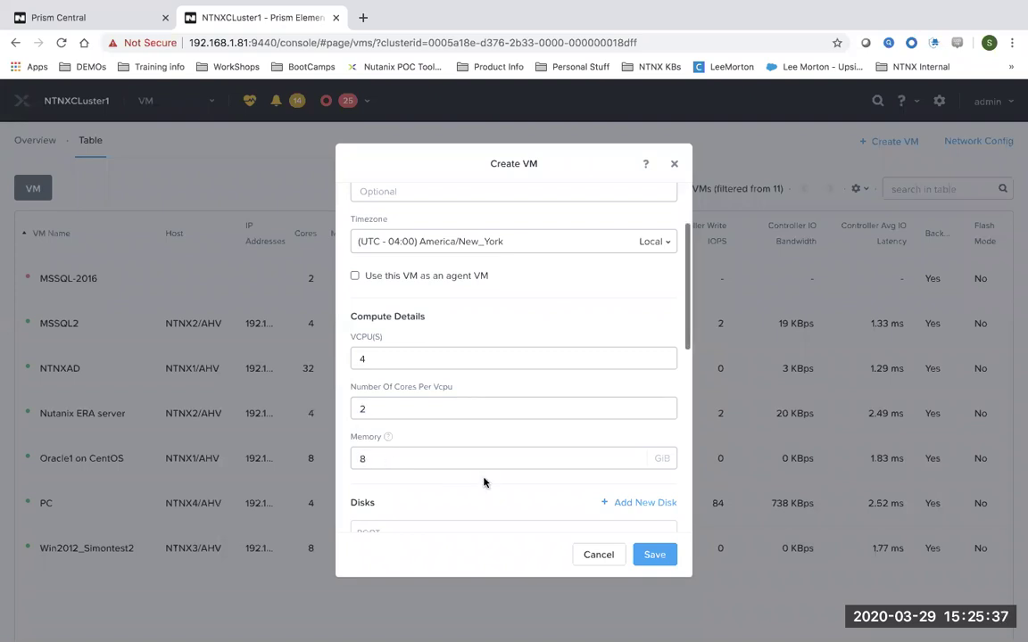
Add a disk to the VM, entering 100 GiB before changing the operation to Clone from Image Service with the Win2012_SimonDiskImage image.
scroll(485, 482, "down", 3)
scroll(484, 483, "down", 1)
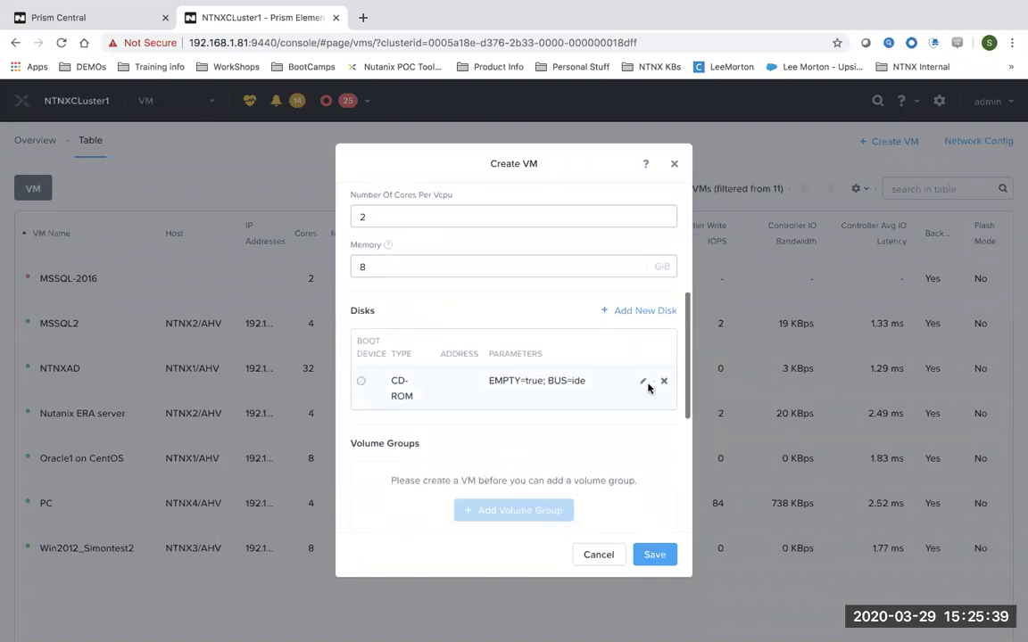
left_click(648, 312)
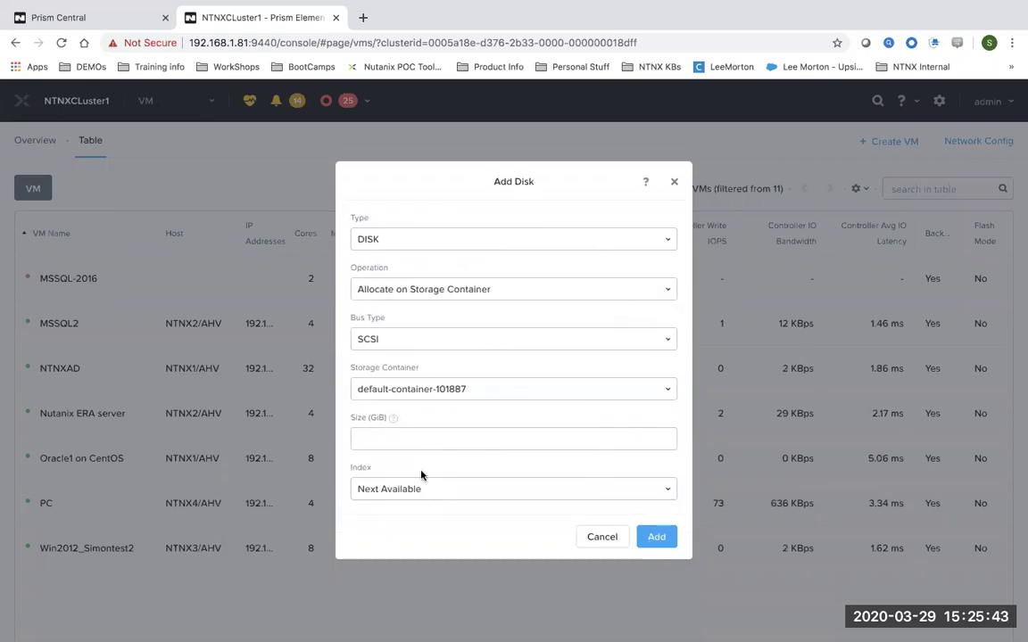
left_click(425, 438)
type("100")
left_click(425, 293)
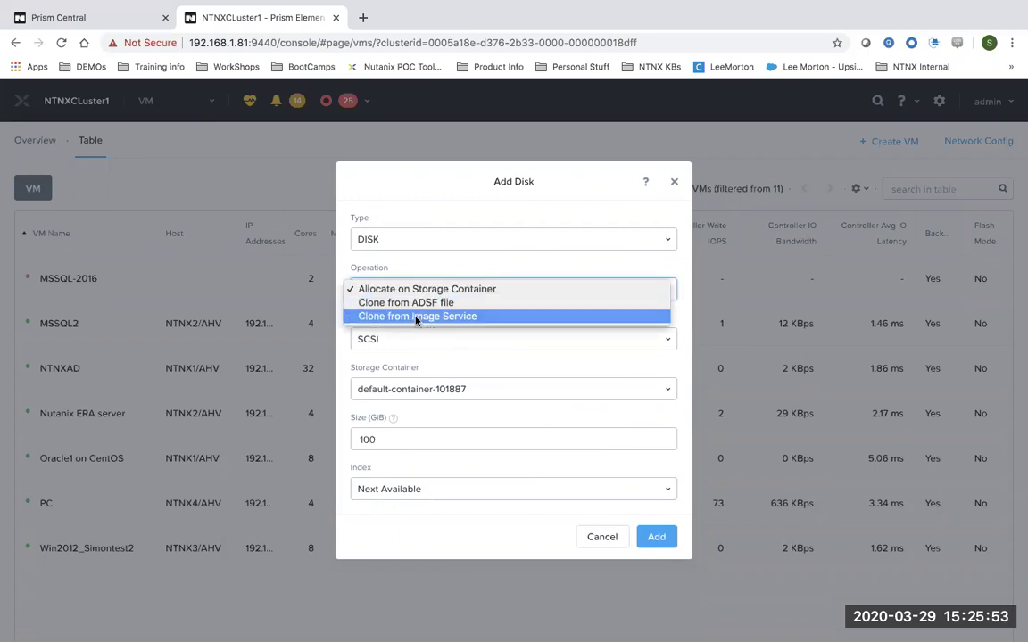
left_click(416, 318)
left_click(402, 398)
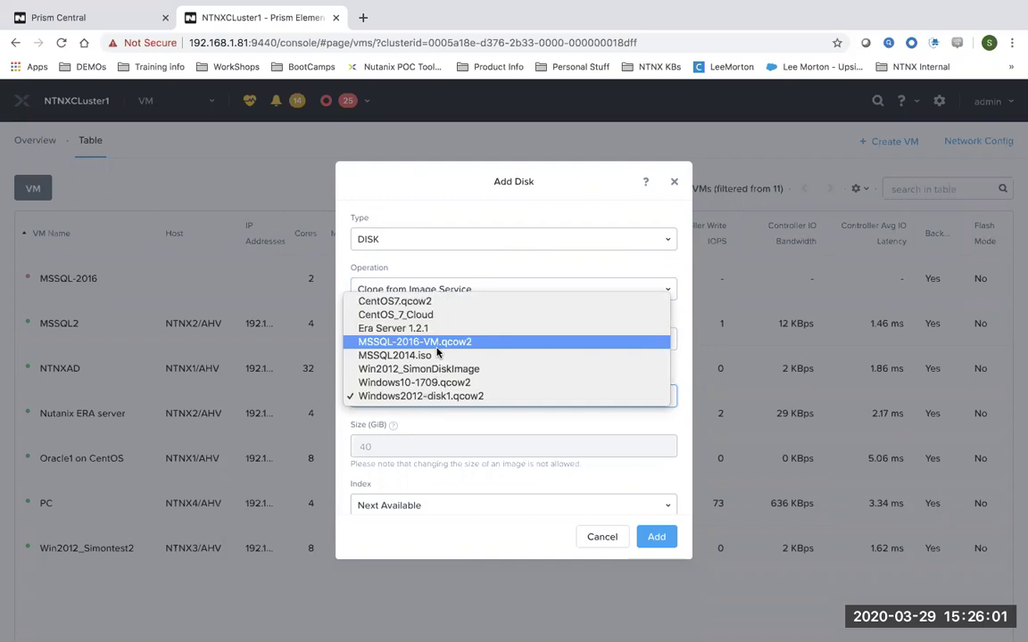
left_click(437, 370)
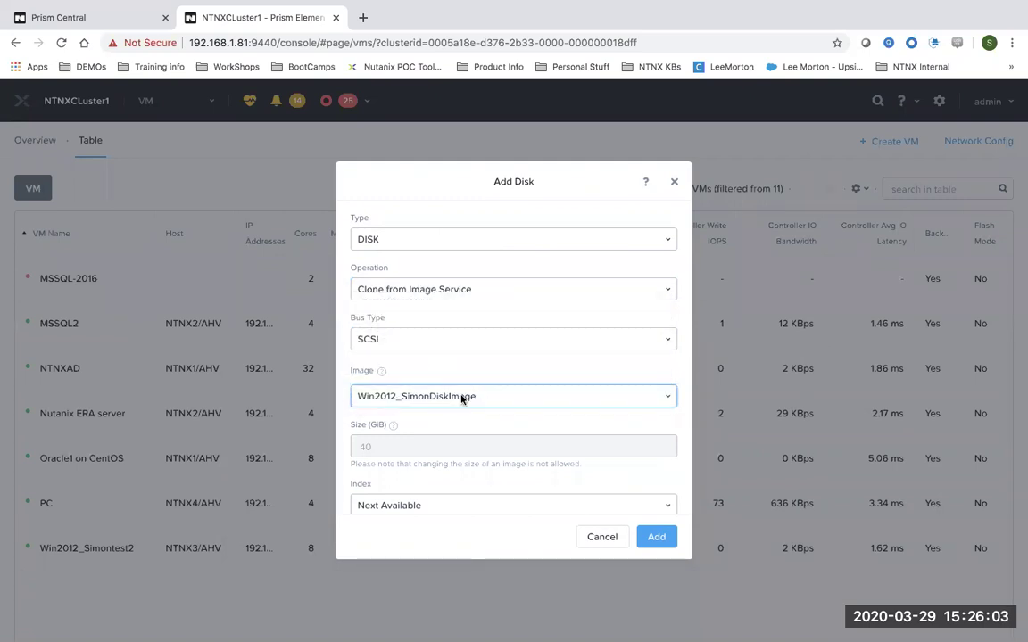
left_click(657, 536)
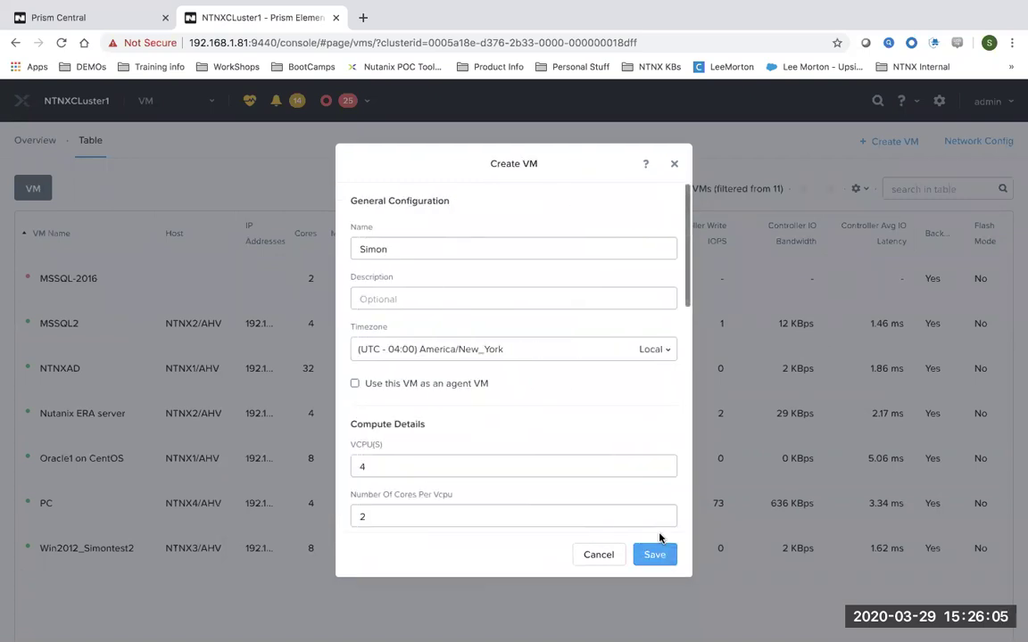
Add a network adapter to the new VM on the VMs VLAN.
scroll(615, 455, "down", 5)
scroll(616, 458, "down", 4)
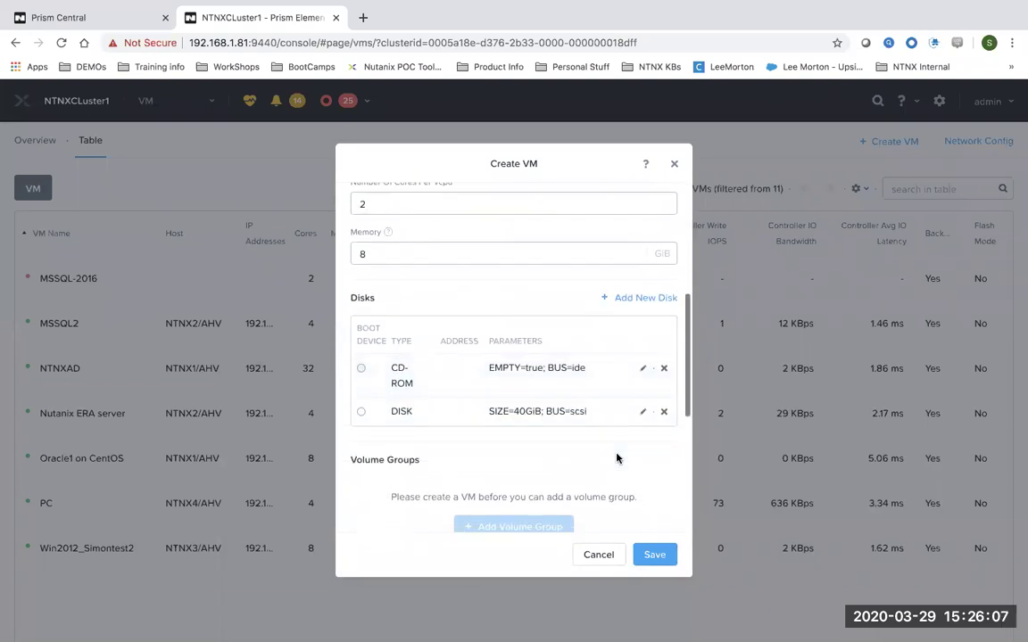
scroll(616, 458, "down", 3)
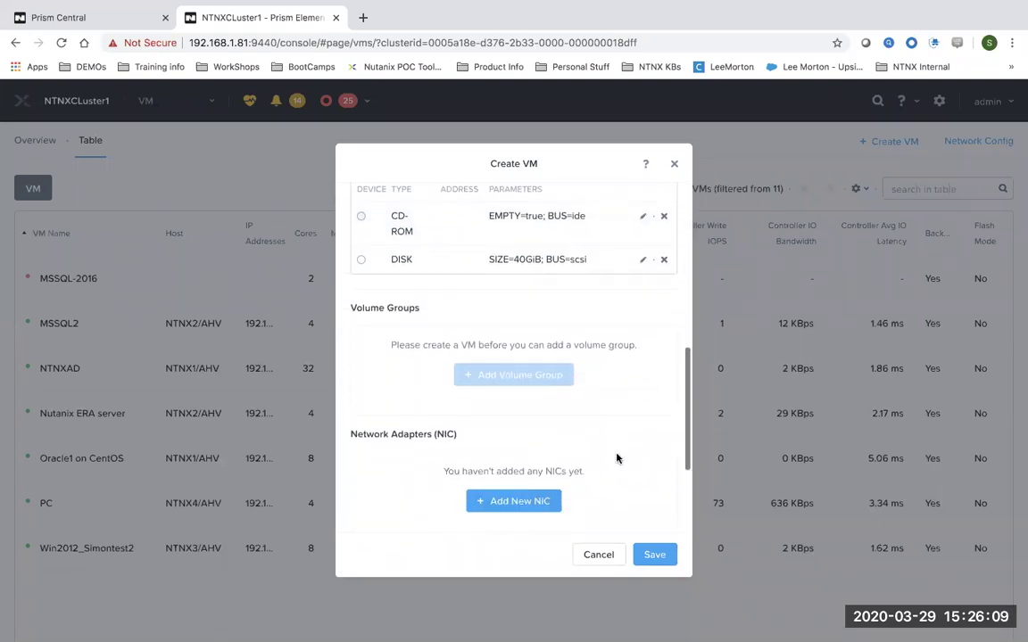
left_click(520, 410)
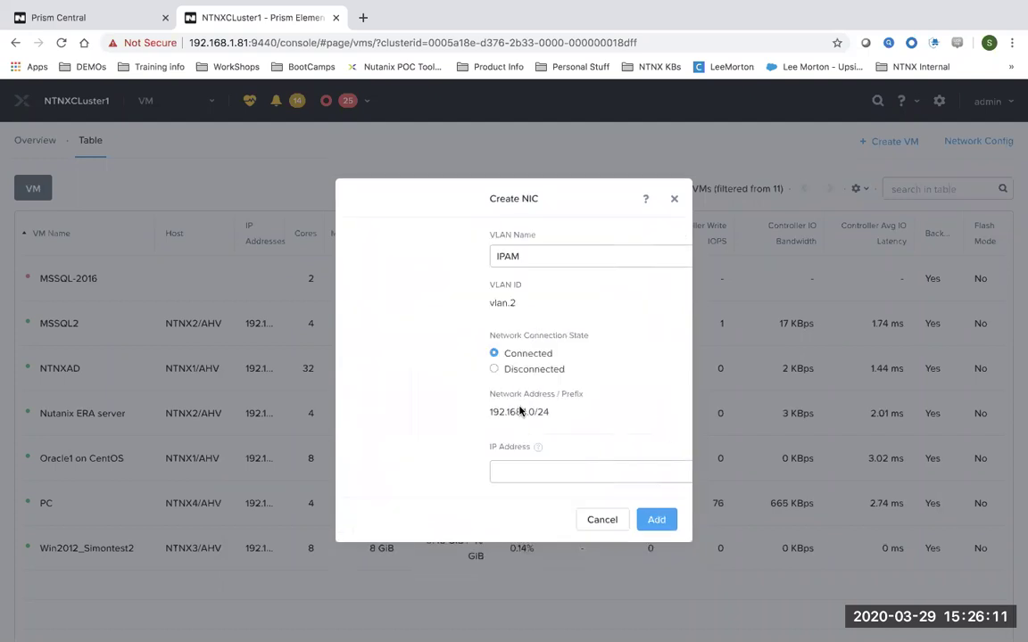
left_click(440, 257)
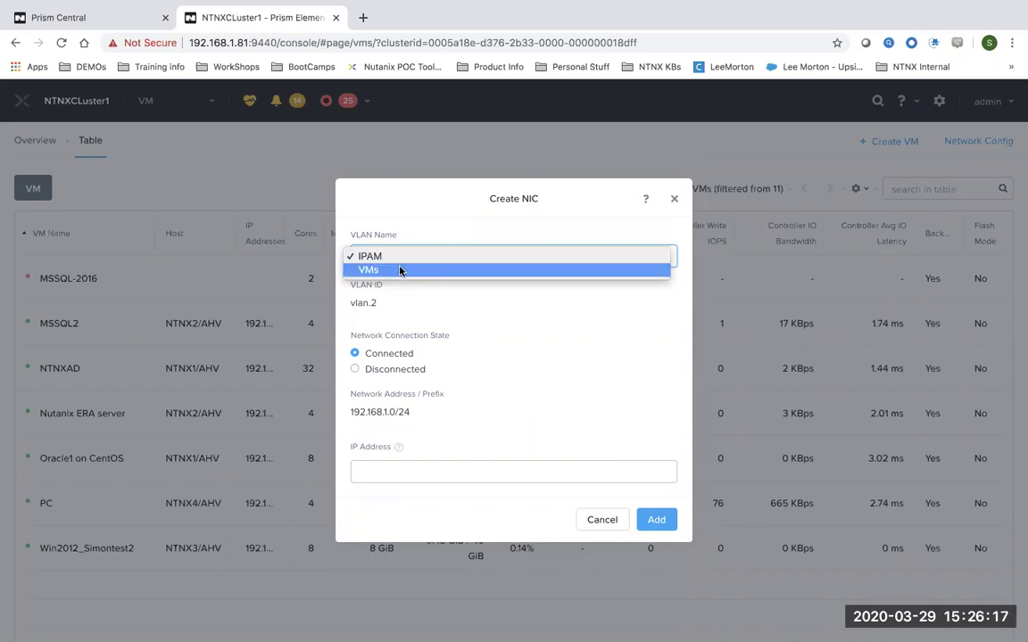
left_click(400, 270)
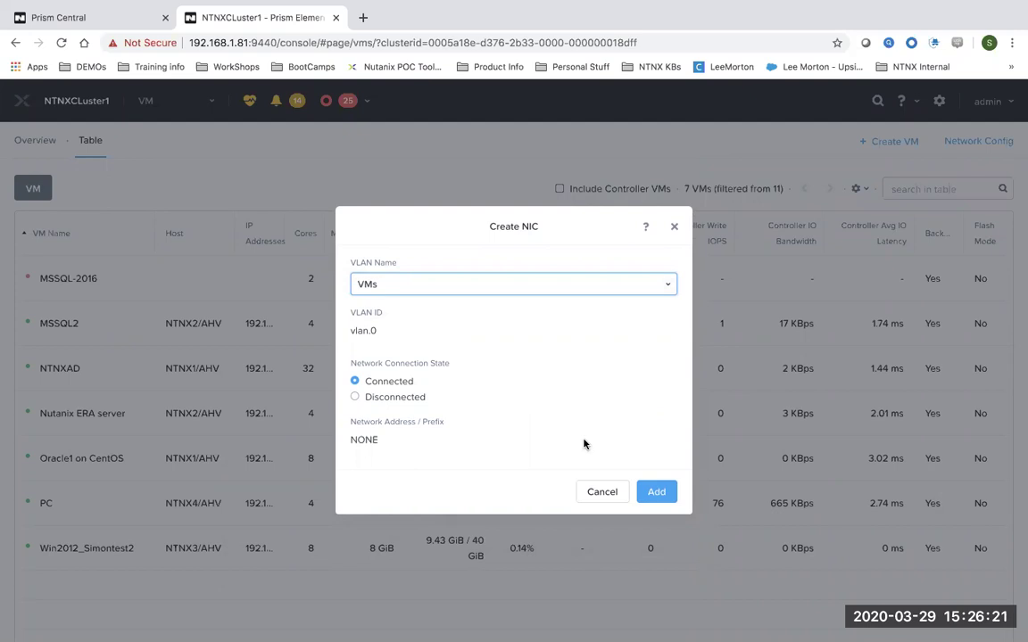
left_click(659, 492)
Look at the VM host affinity options without choosing a host, and cancel both them and the VM creation.
scroll(590, 463, "down", 10)
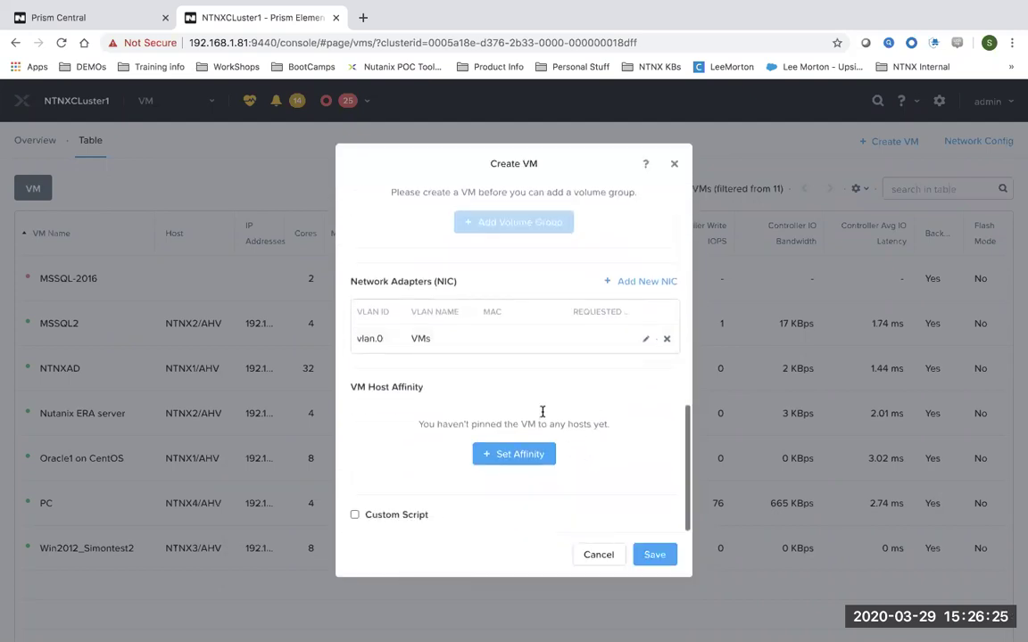
left_click(521, 455)
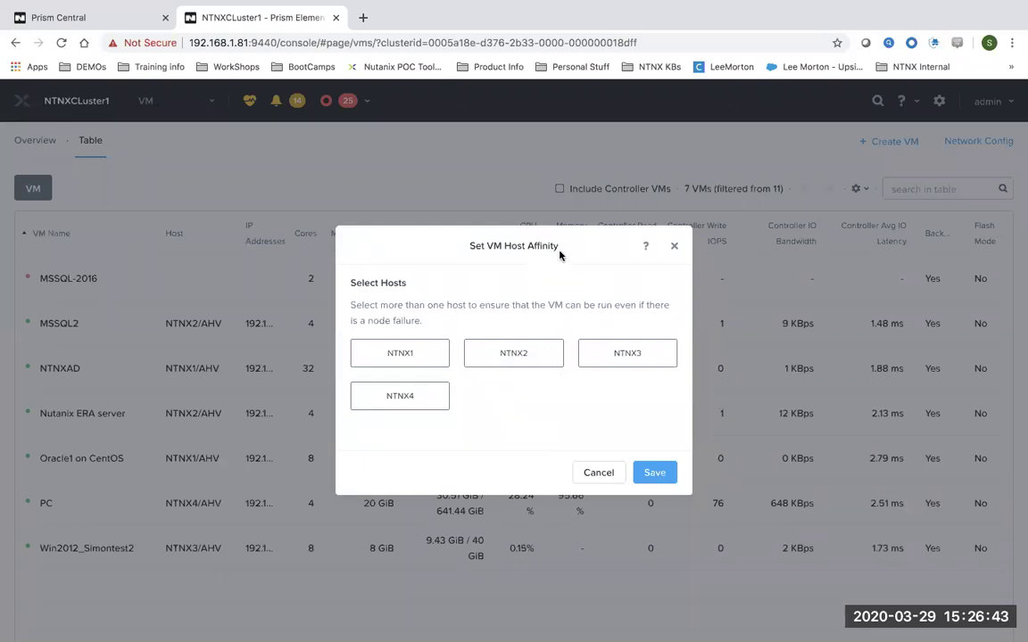
left_click_drag(561, 253, 471, 246)
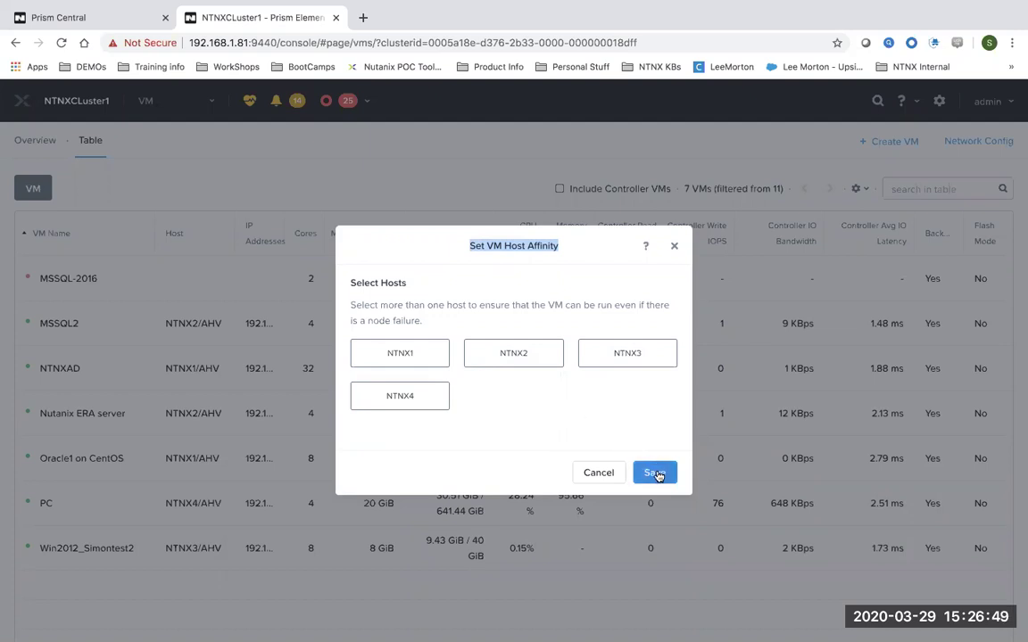
left_click(600, 473)
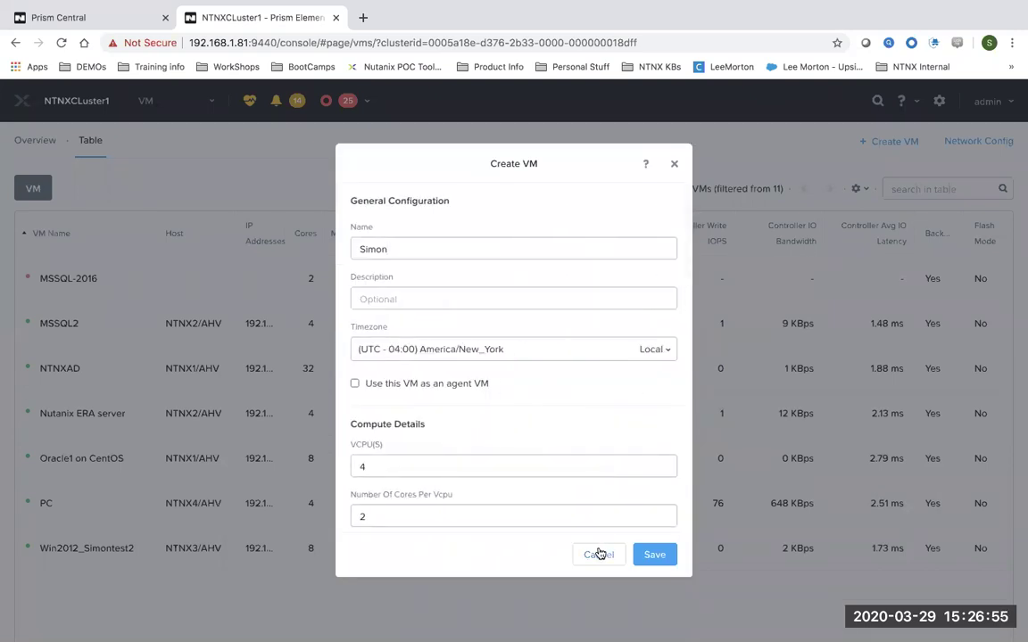
left_click(598, 554)
scroll(374, 542, "down", 1)
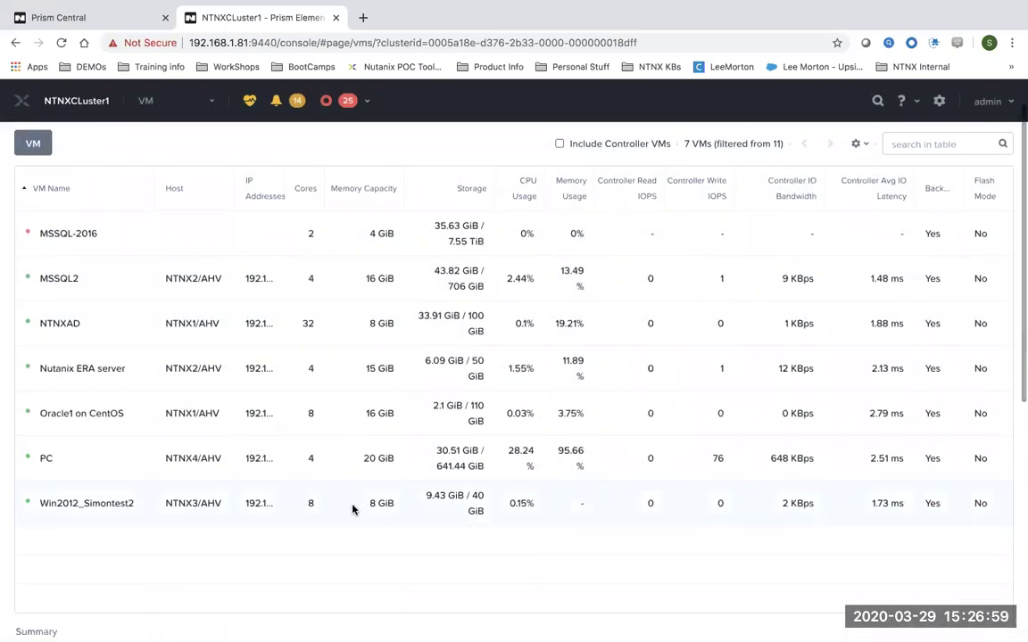
Start cloning the Win2012_Simontest2 VM, set the number of clones to 10, and highlight the prefix name.
left_click(353, 510)
scroll(580, 535, "down", 1)
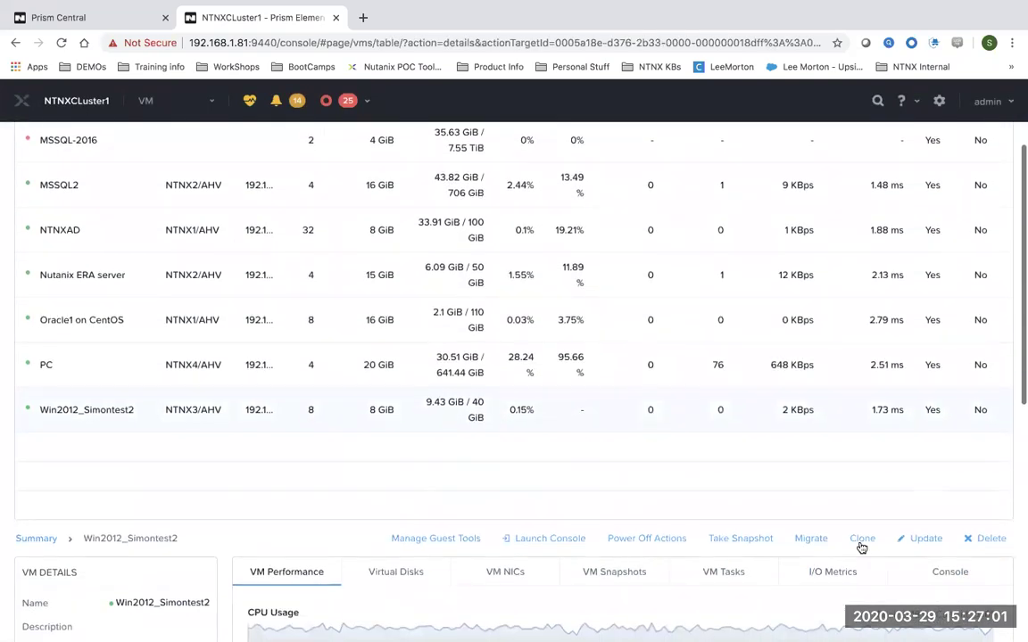
left_click(864, 544)
type("12_Simontest21")
left_click(409, 247)
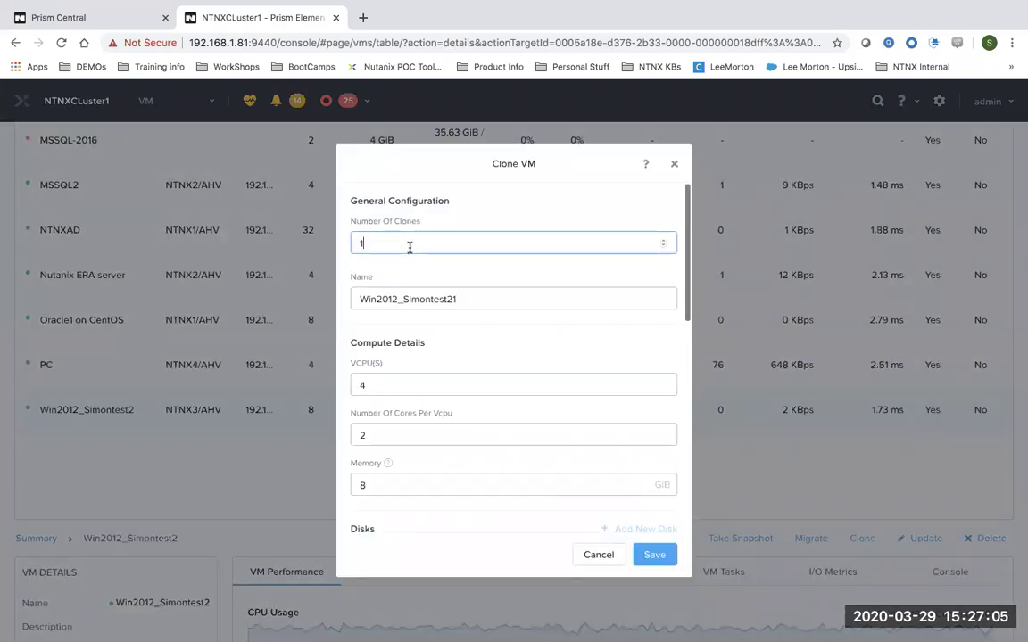
type("0")
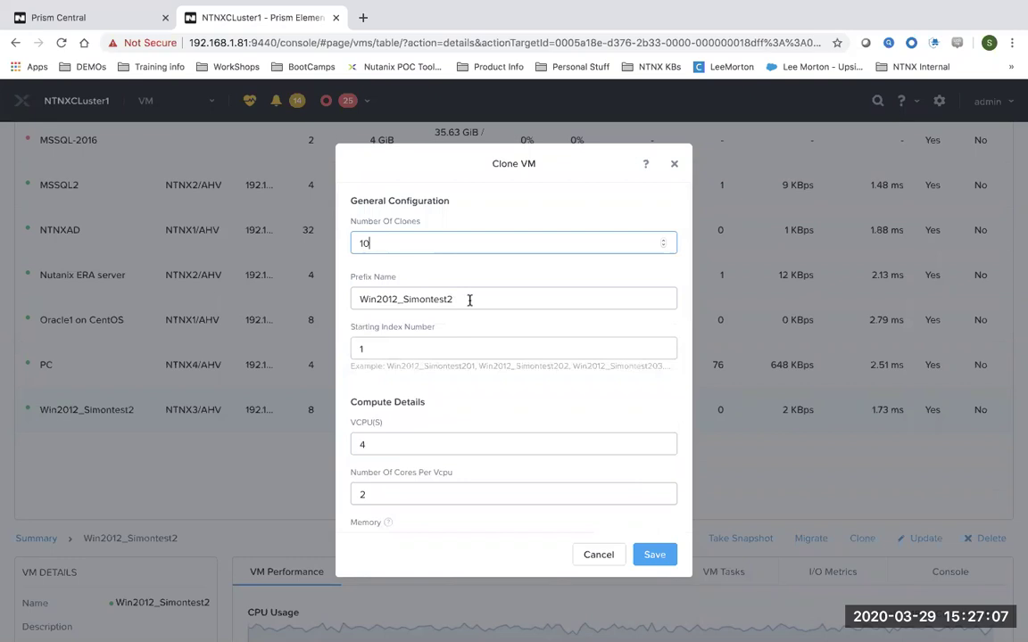
left_click_drag(469, 301, 317, 298)
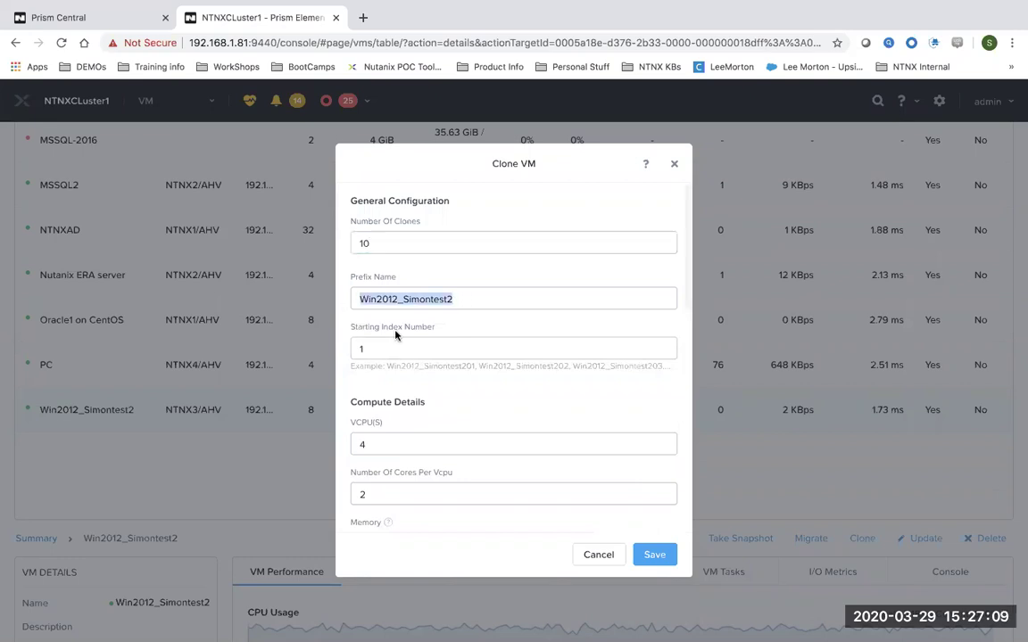
Look through the clones' compute, disk, network adapter and host affinity settings, and cancel the cloning.
scroll(452, 406, "down", 4)
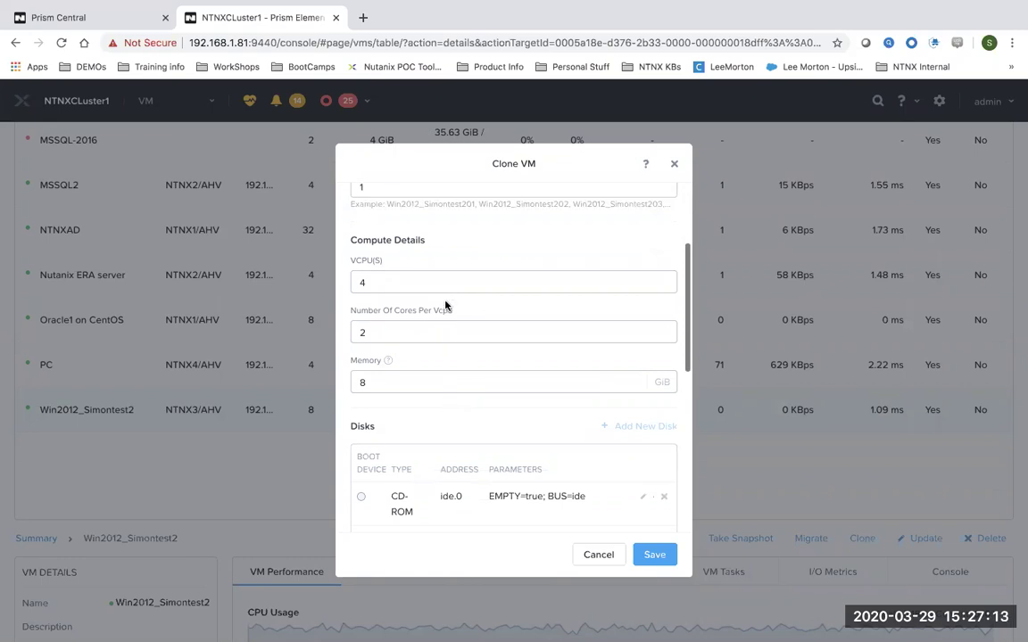
scroll(446, 306, "down", 7)
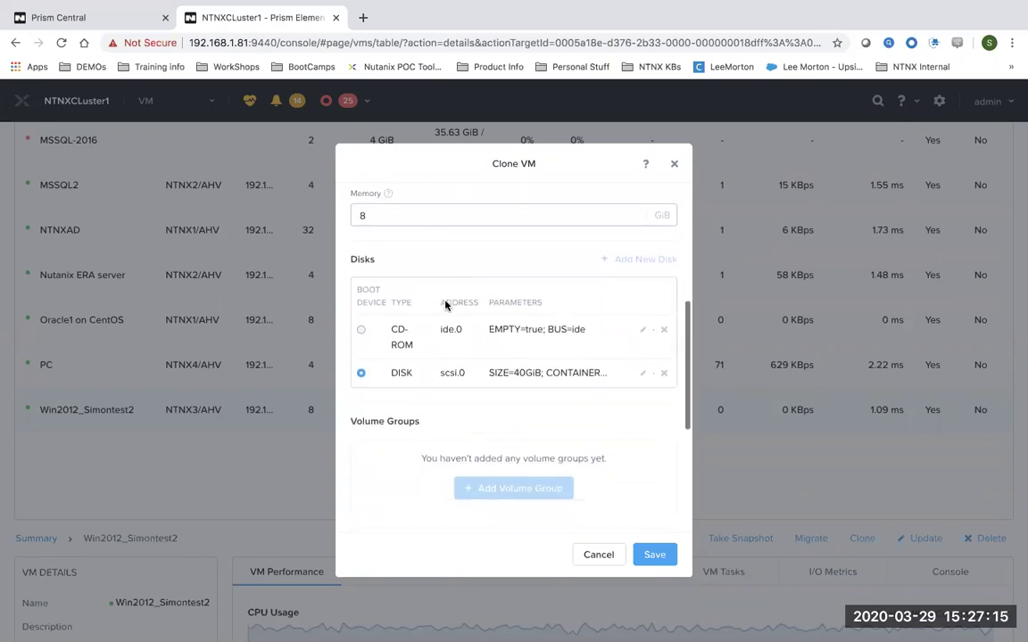
scroll(446, 306, "down", 4)
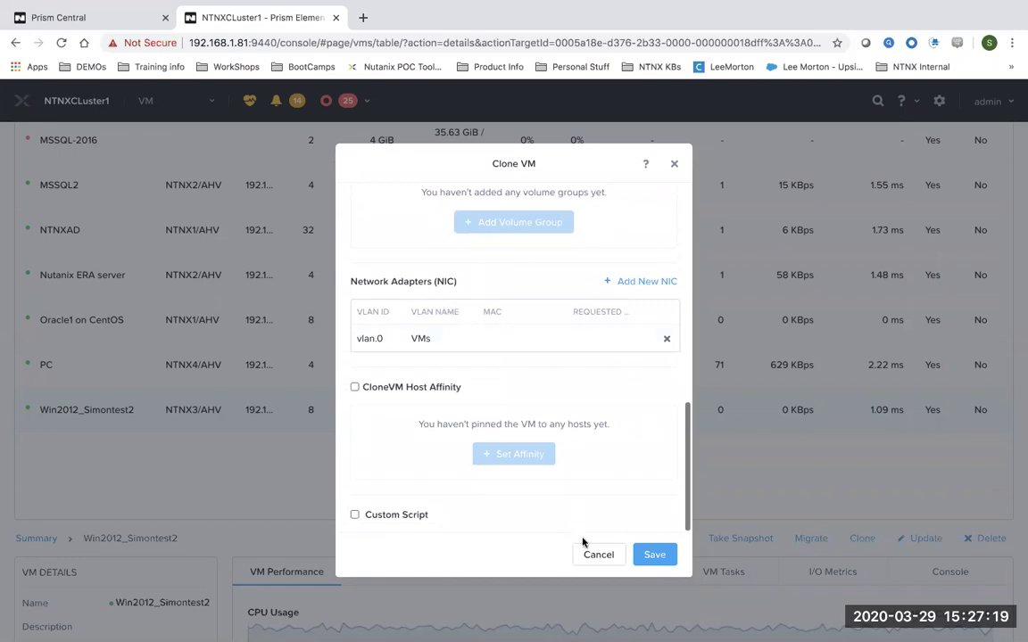
left_click(591, 557)
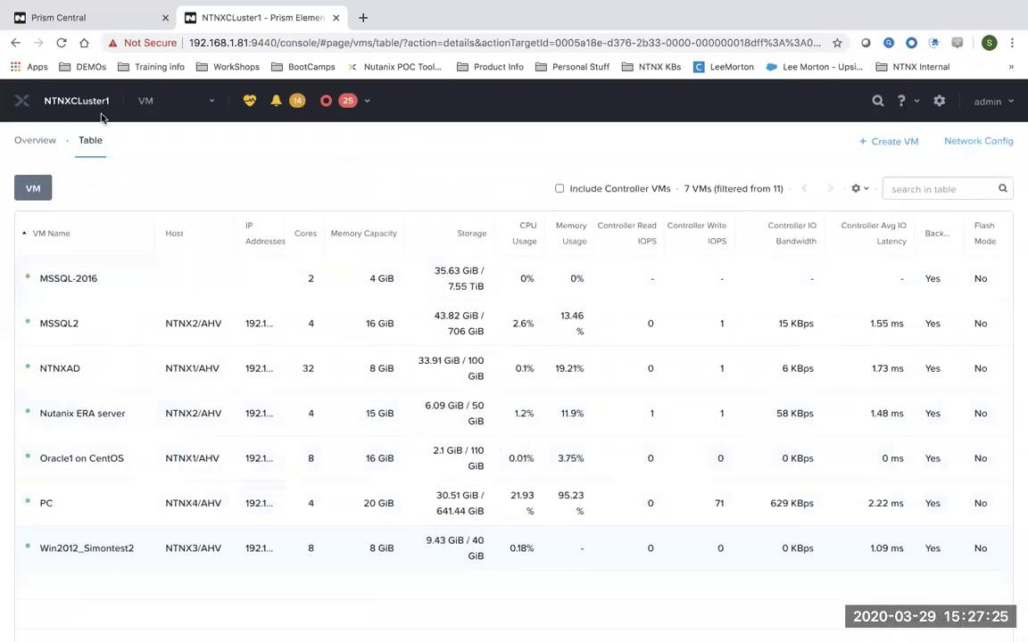
Switch to Prism Central and open the SM-Multi-Tier Windows Bug Tracker Web App blueprint in the Calm service.
left_click(107, 25)
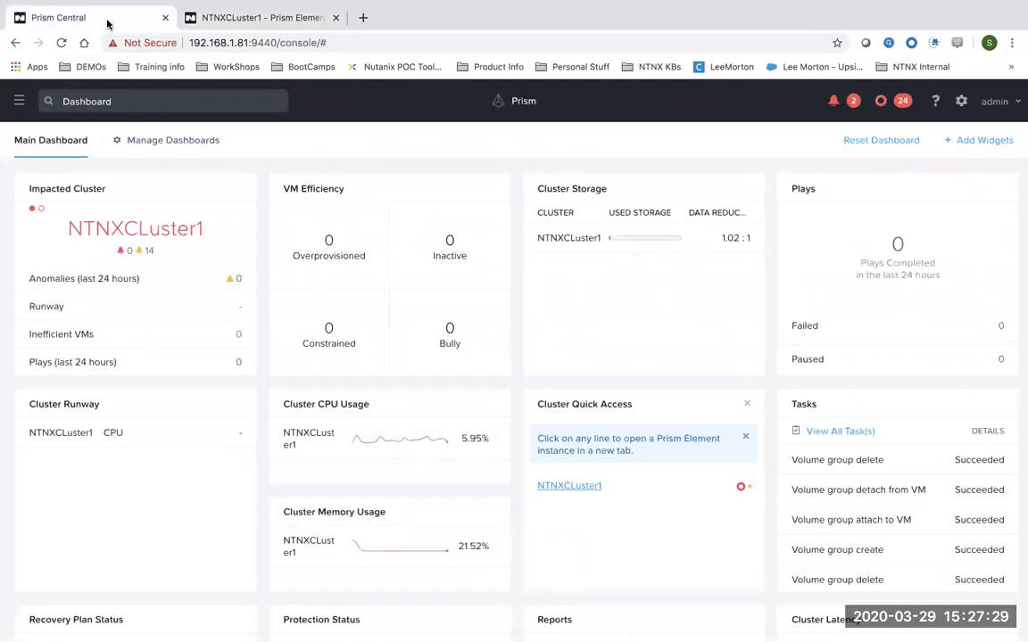
left_click(18, 101)
mouse_move(40, 321)
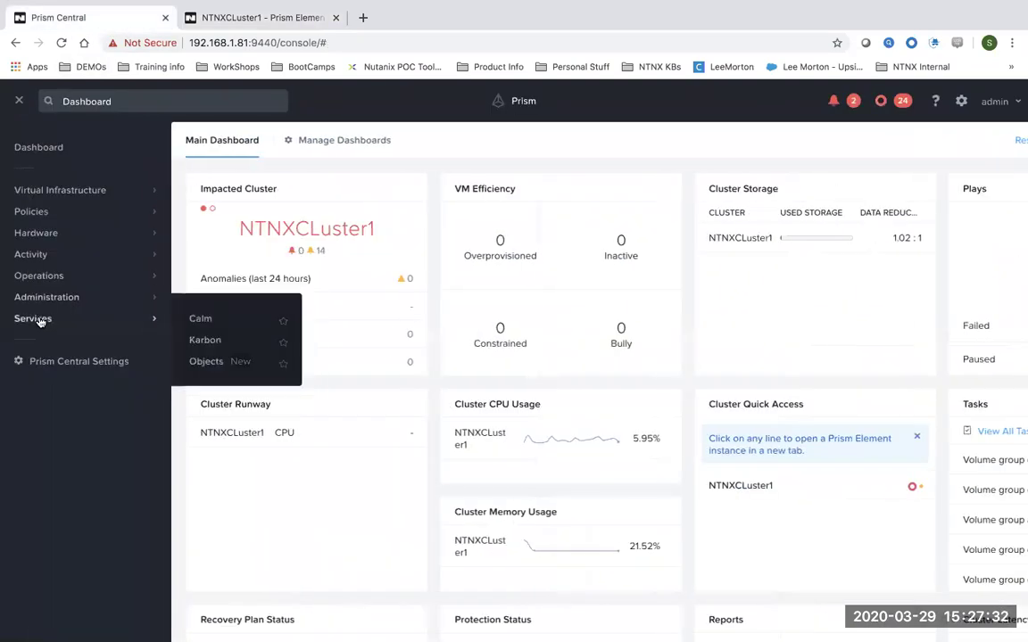
left_click(203, 320)
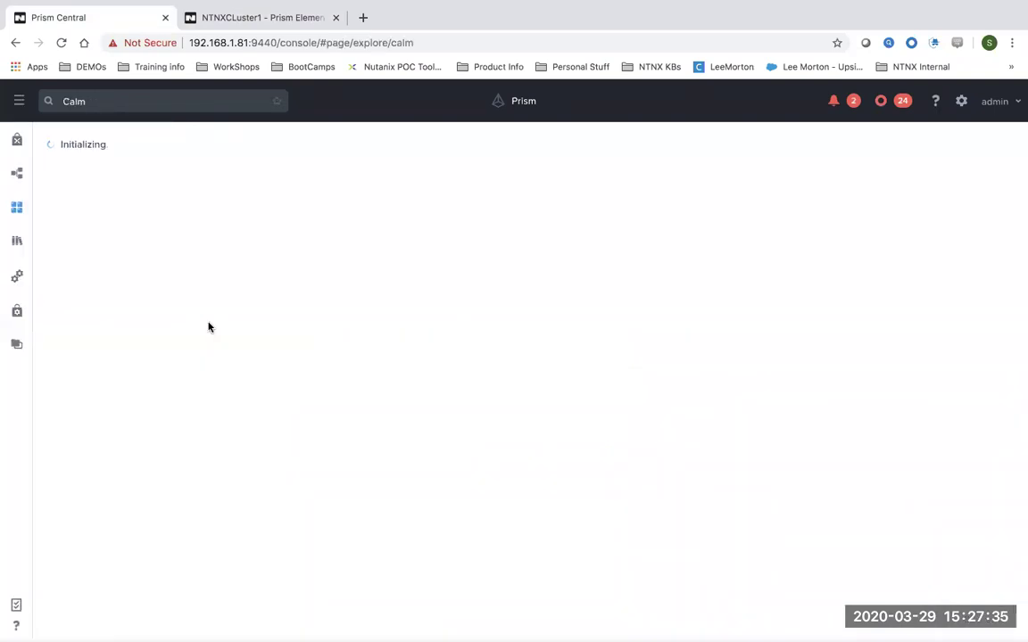
left_click(17, 173)
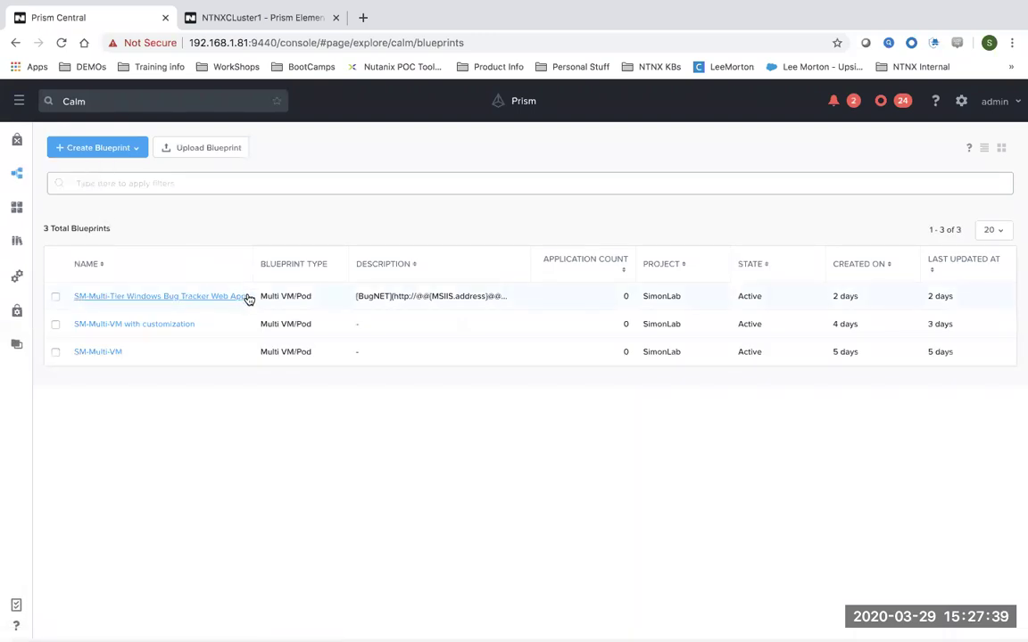
left_click_drag(247, 296, 75, 298)
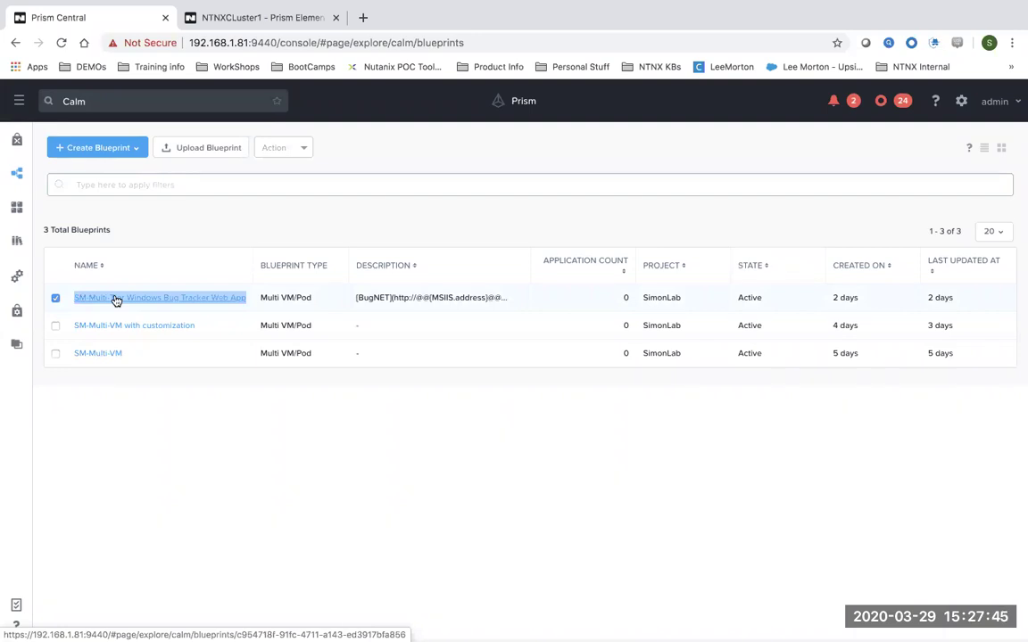
left_click(116, 301)
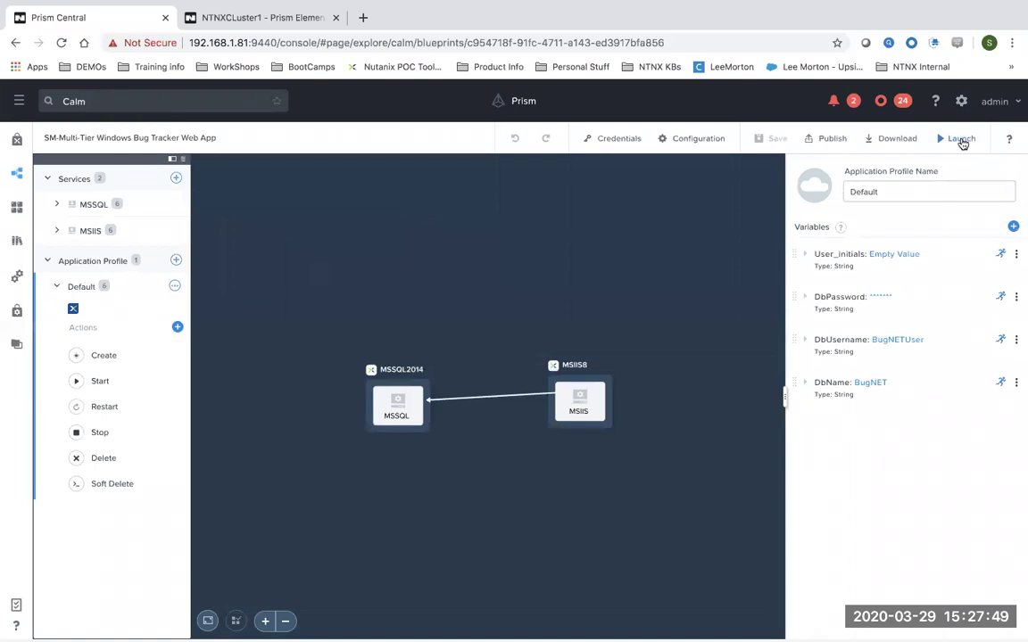
Launch the blueprint and name the application SM_Bugtrak.
left_click(960, 139)
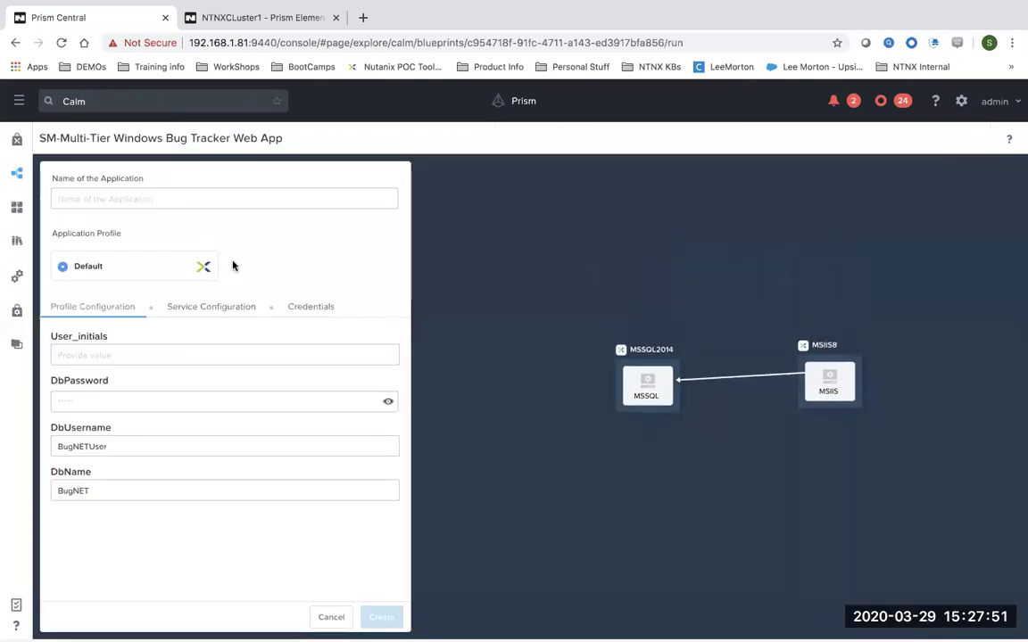
left_click(212, 200)
type("SM-Bugtrak")
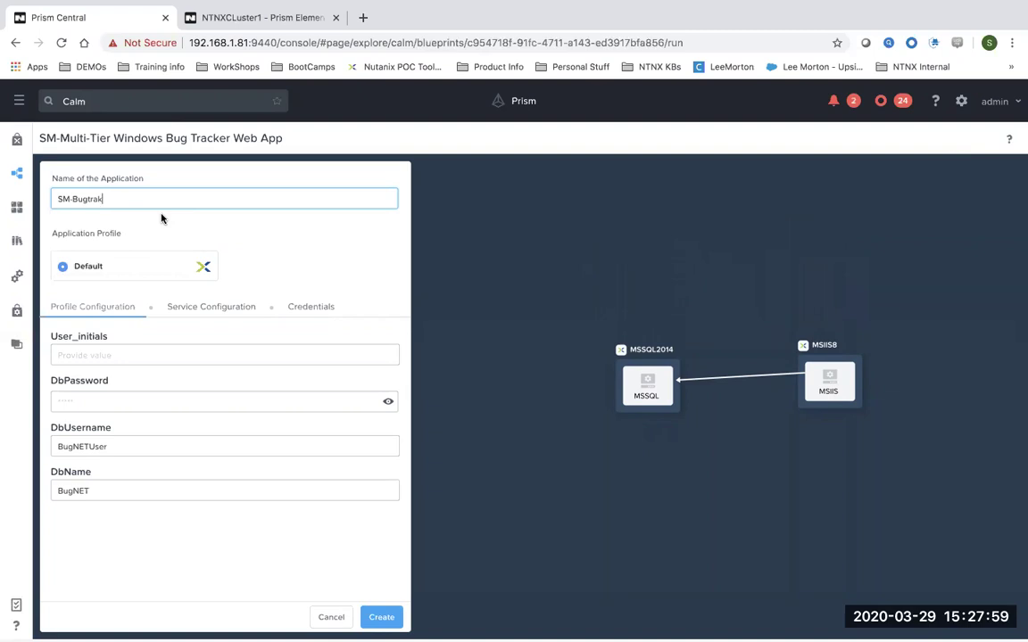
left_click(74, 199)
key("BackSpace")
type("_")
Set User_initials to SM and create the application, keeping the default database values.
left_click(93, 356)
type("SM")
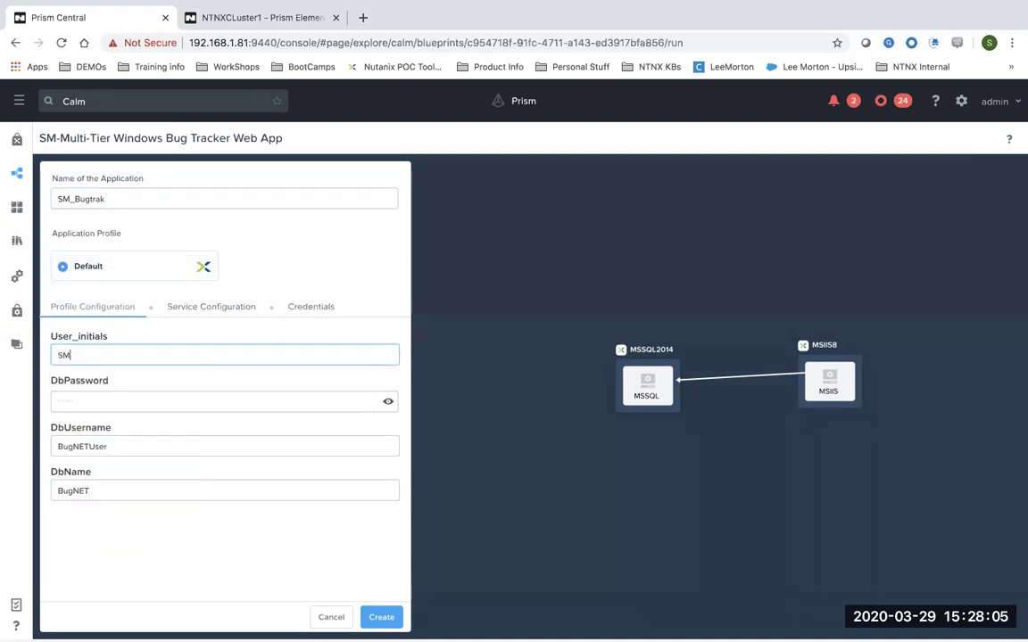
left_click(205, 530)
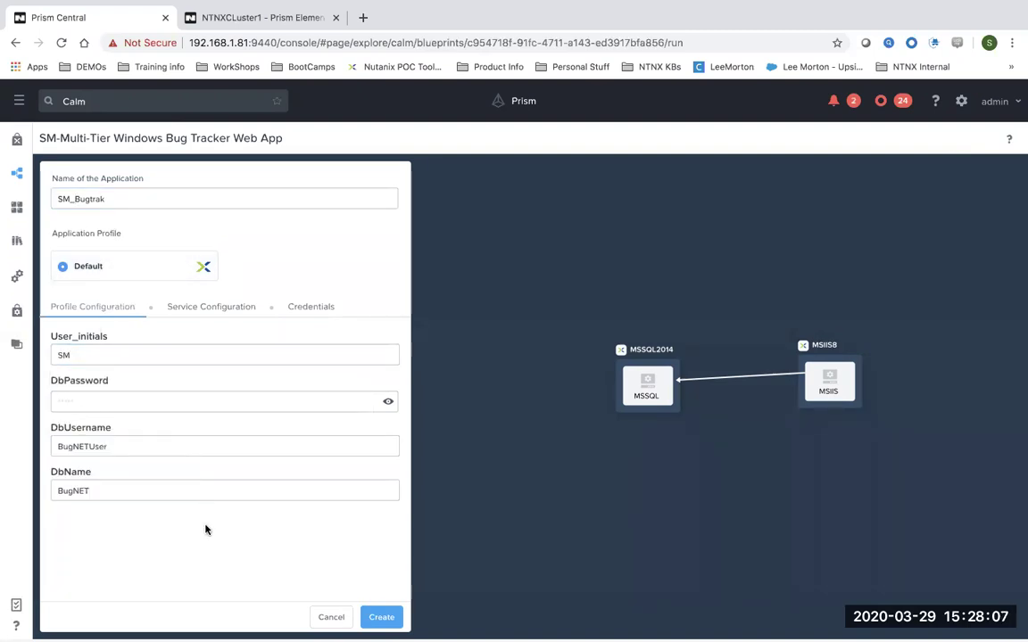
left_click(382, 618)
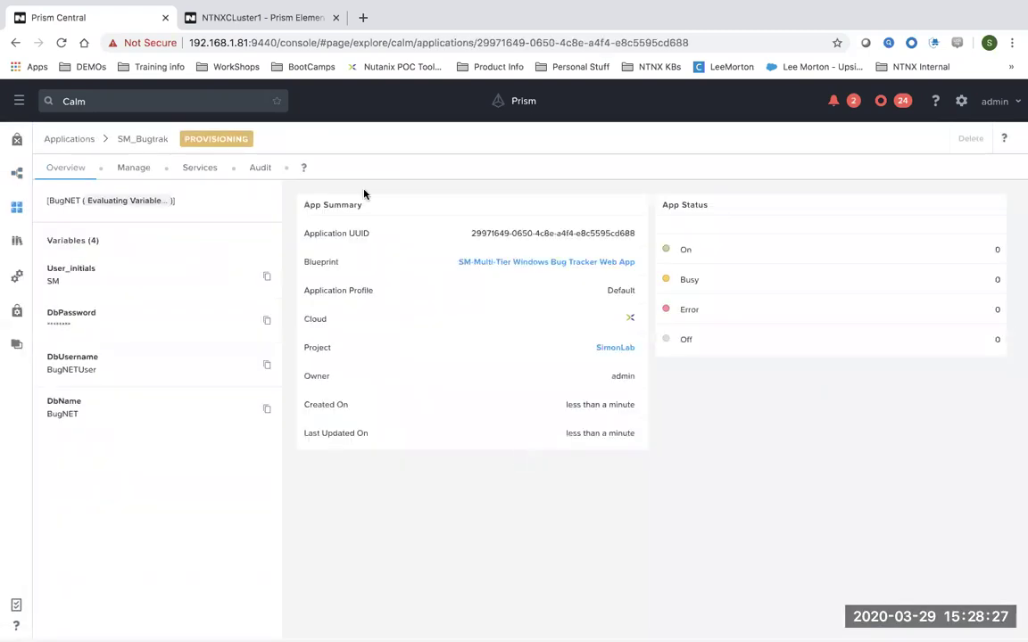
Check the SM_Bugtrak application's provisioning status and expand the Create action in its audit log.
triple_click(183, 142)
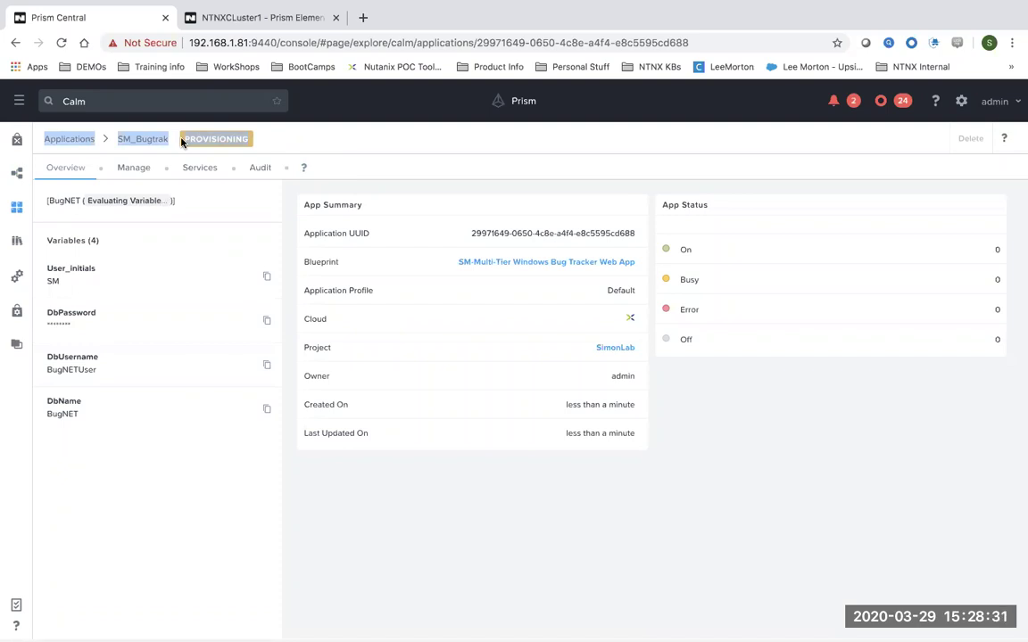
left_click(259, 169)
left_click(53, 206)
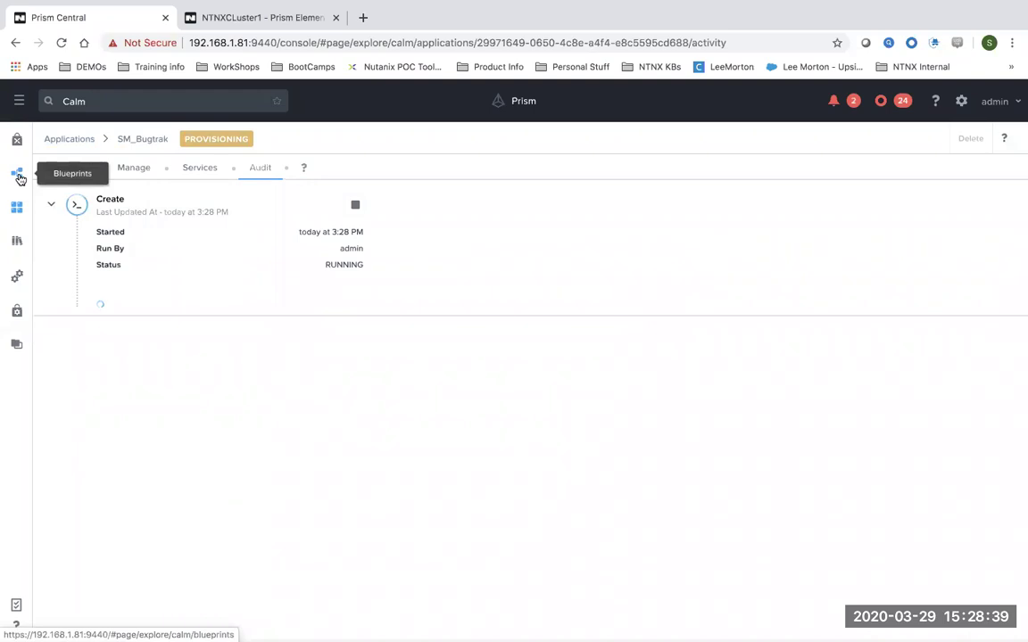
Reopen the Bug Tracker Web App blueprint and move the MSSQL and MSIIS services higher and farther apart on the canvas.
left_click(17, 179)
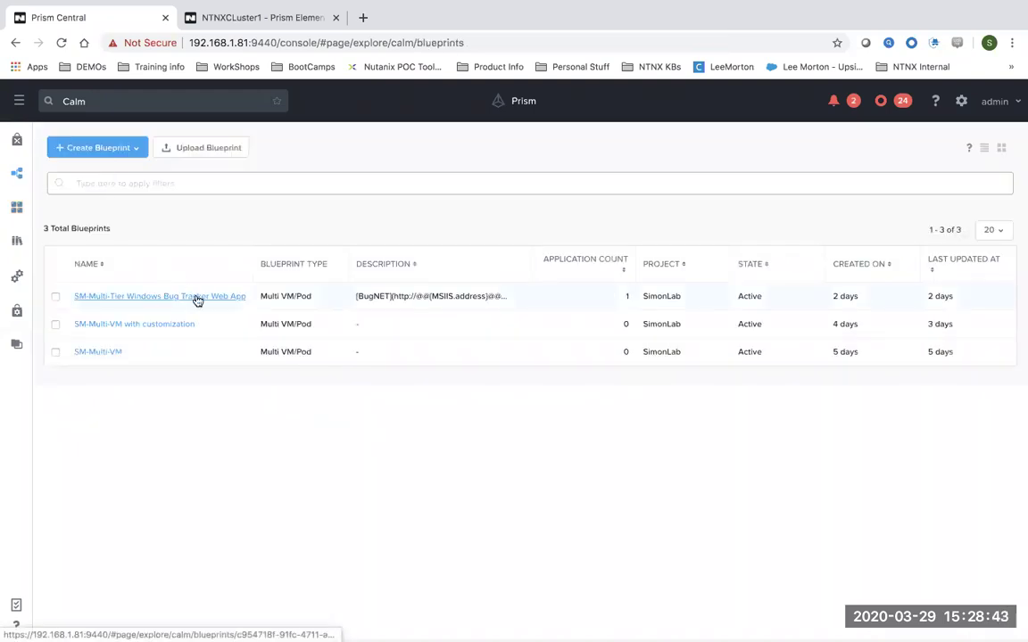
left_click(197, 299)
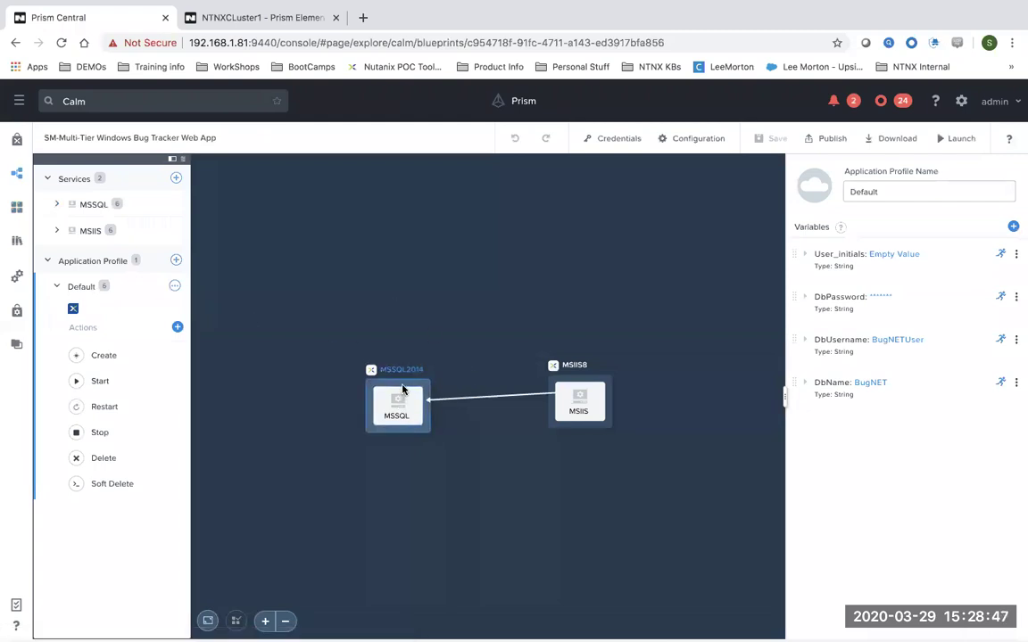
left_click_drag(405, 386, 336, 345)
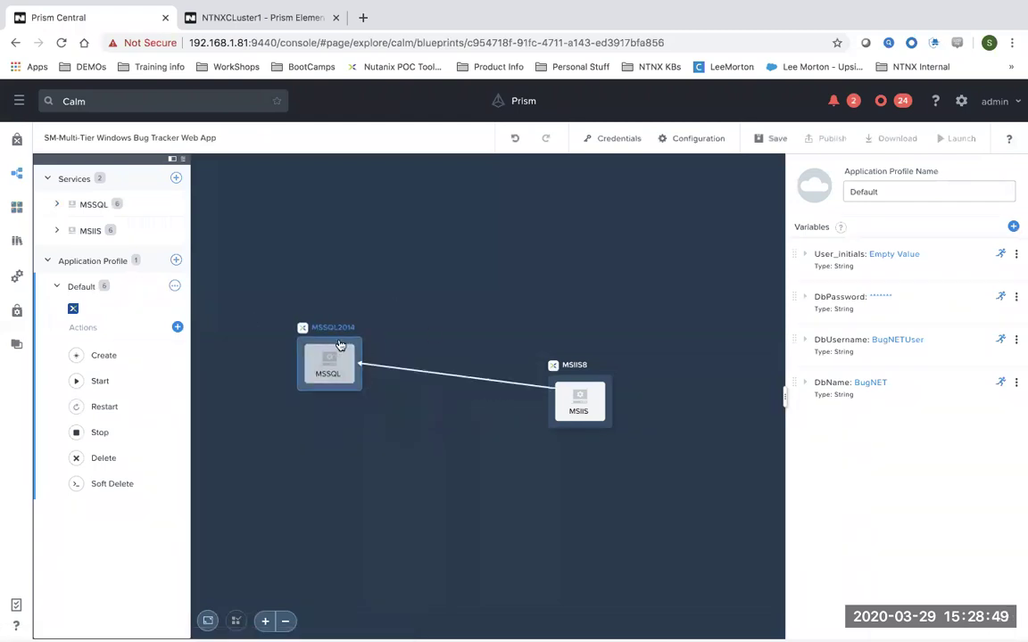
left_click_drag(596, 390, 631, 326)
Examine the MSSQL service's name, VM name and available Cloud options, keeping Nutanix as the cloud.
left_click(312, 363)
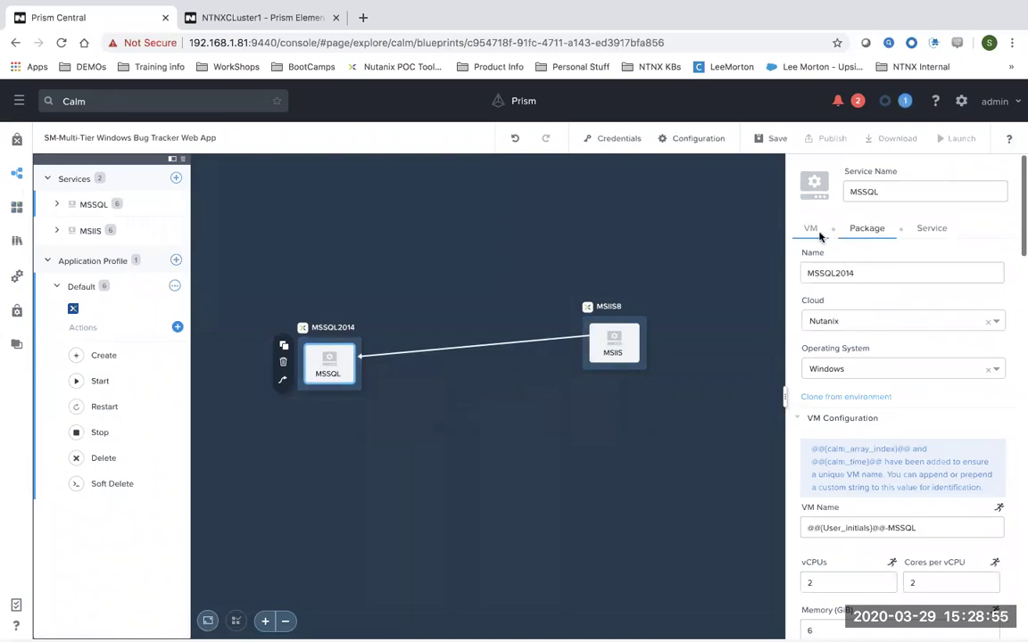
left_click(880, 194)
left_click_drag(881, 194, 817, 195)
left_click(832, 276)
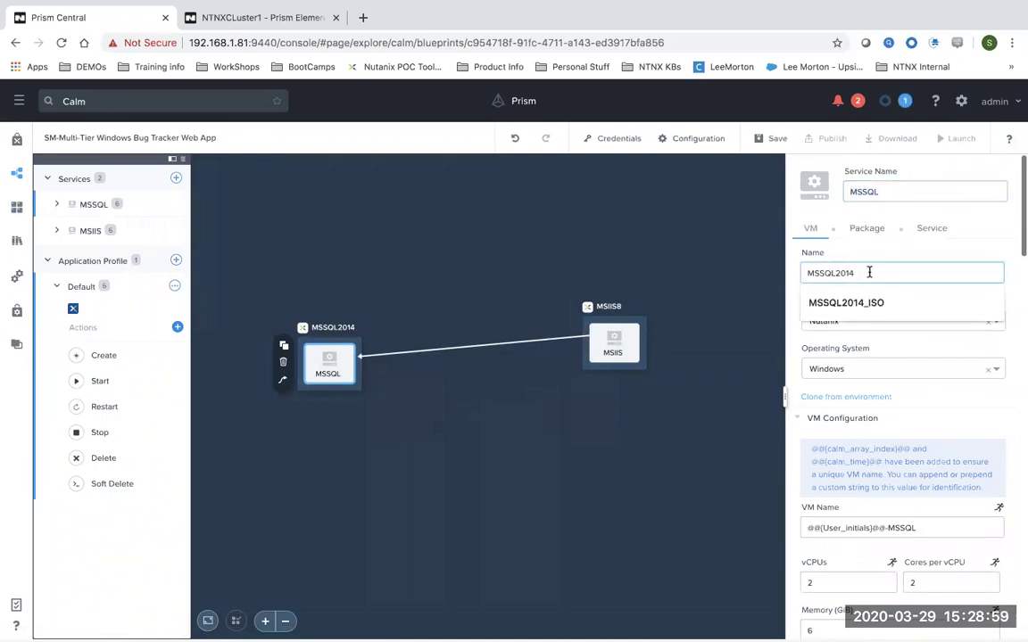
left_click_drag(868, 273, 780, 278)
left_click(787, 302)
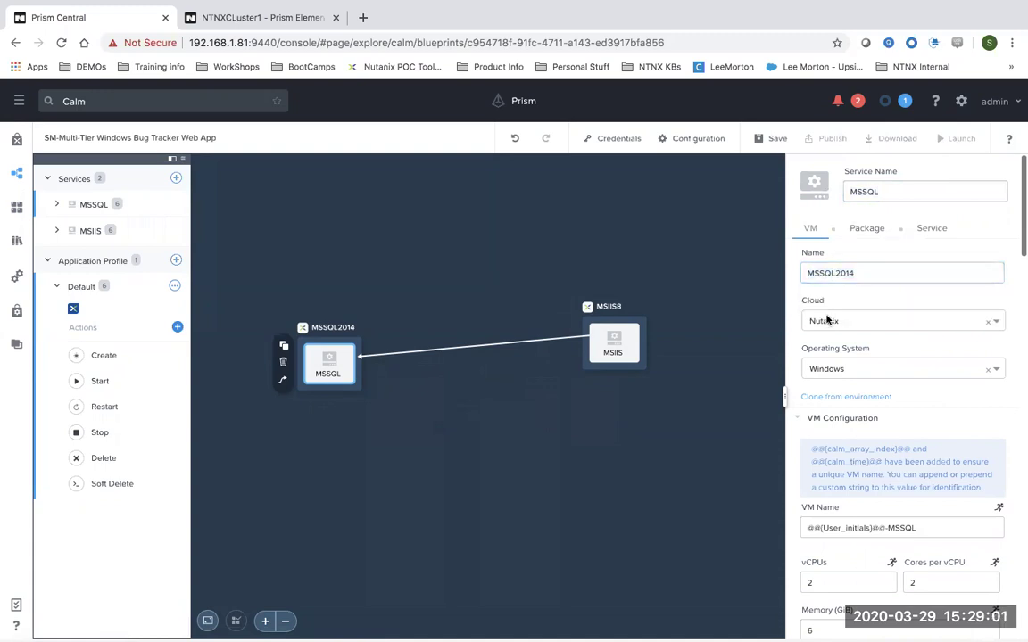
left_click(842, 321)
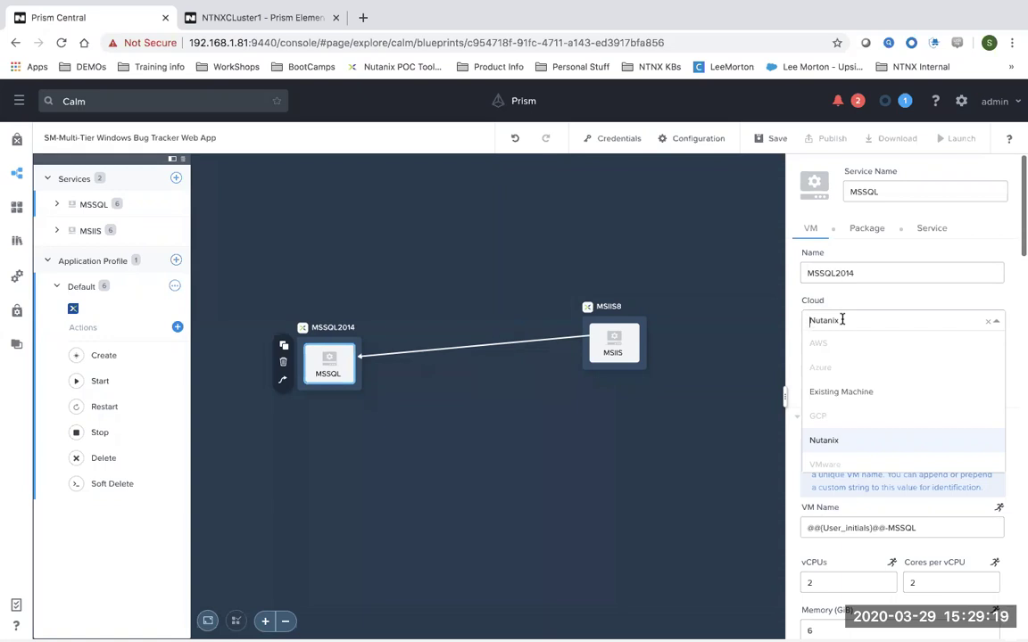
left_click(790, 337)
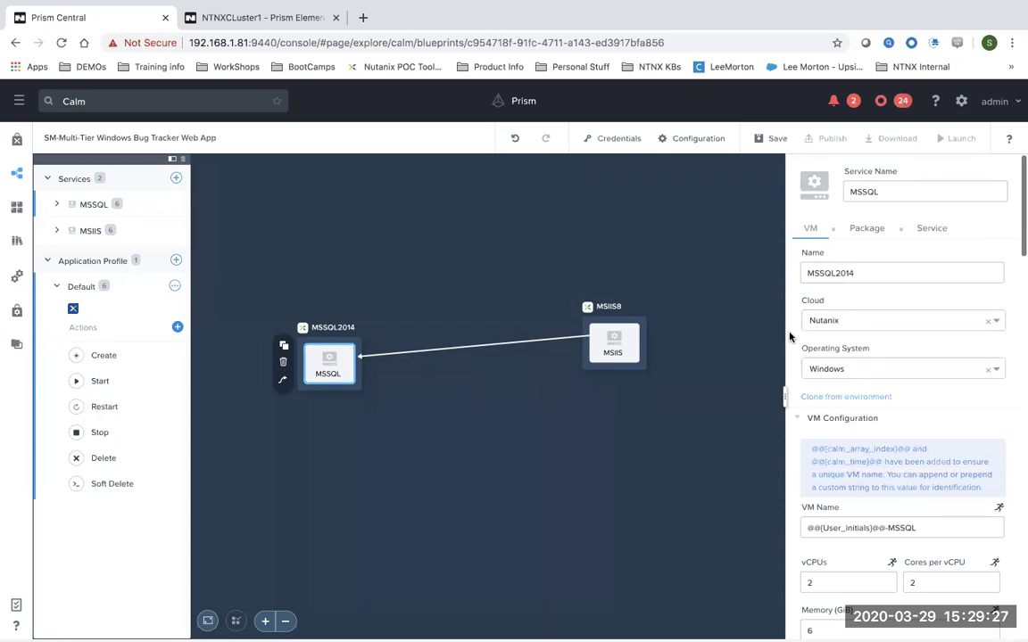
Review the MSSQL VM's compute and guest customization settings, and open its Sysprep script in the enlarged view.
scroll(790, 337, "down", 3)
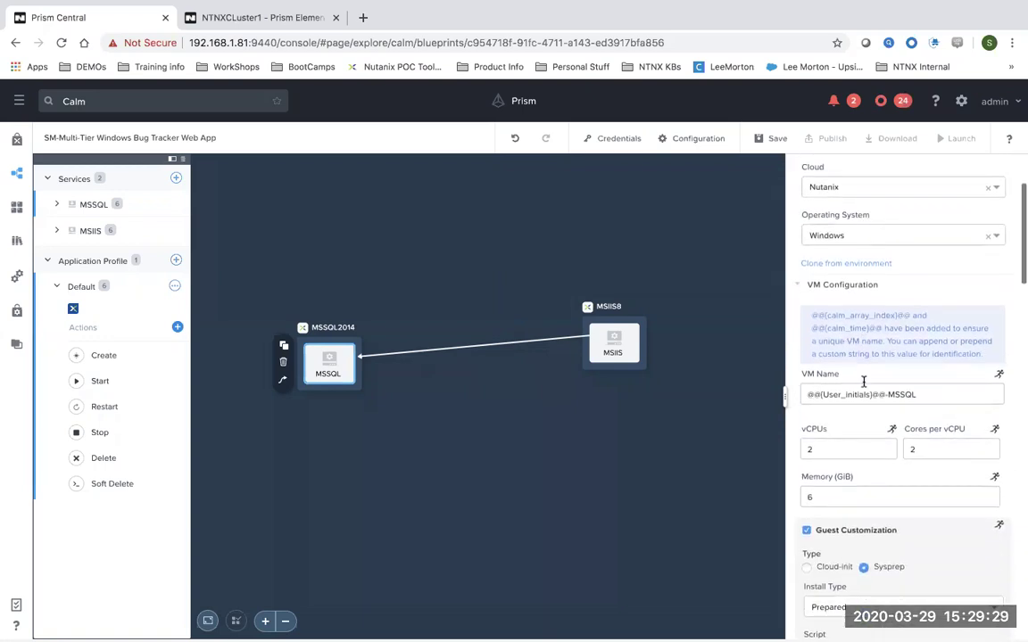
scroll(838, 410, "down", 2)
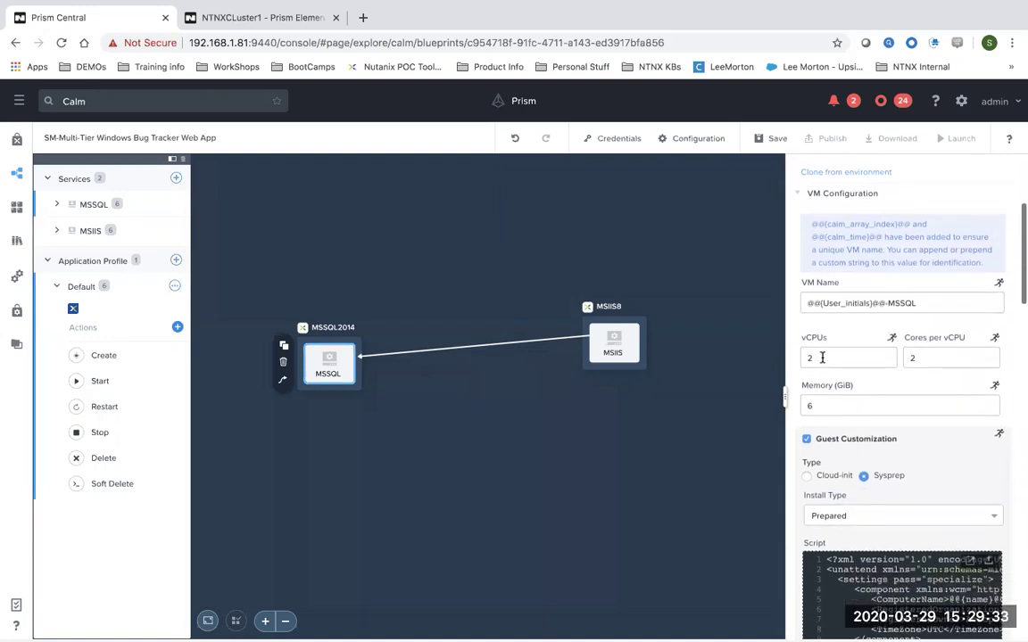
scroll(822, 358, "down", 3)
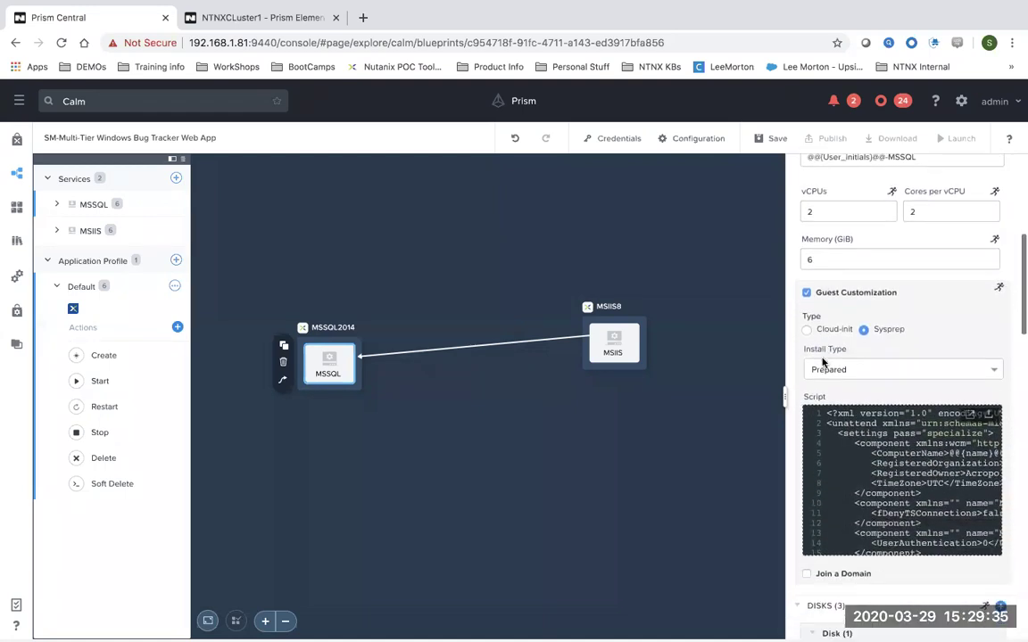
left_click_drag(908, 332, 878, 332)
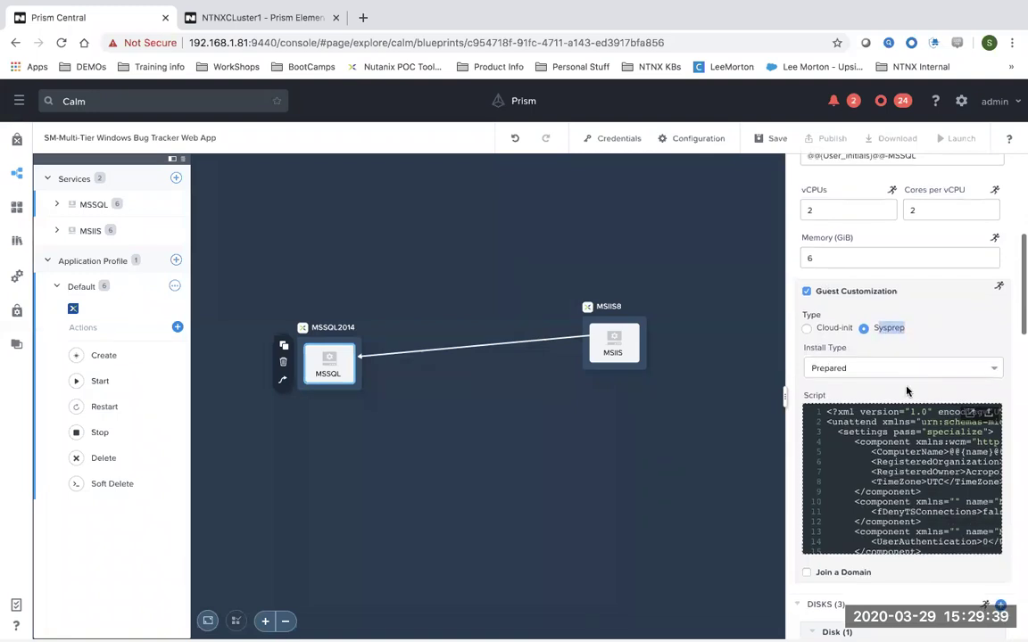
scroll(910, 375, "down", 1)
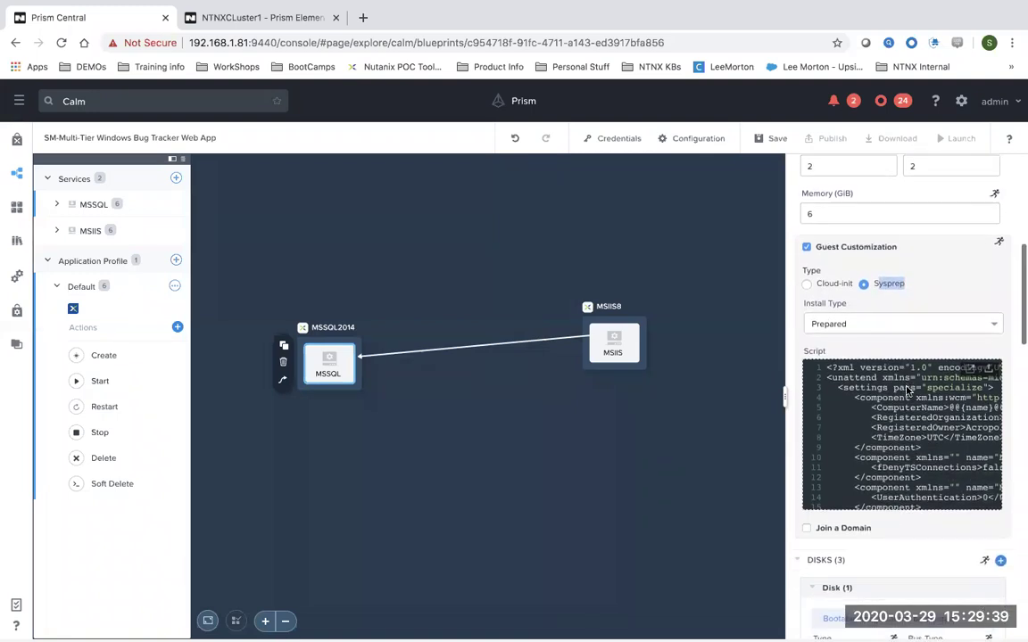
left_click(970, 369)
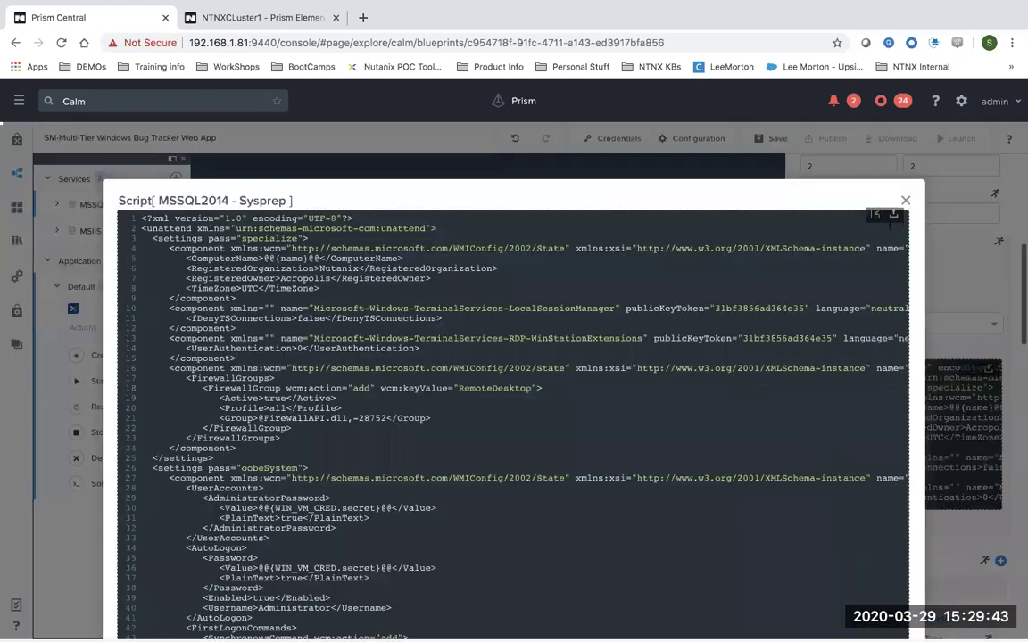
Close the enlarged Sysprep script and inspect the Join a Domain settings for the MSSQL VM, leaving domain joining disabled.
left_click(905, 202)
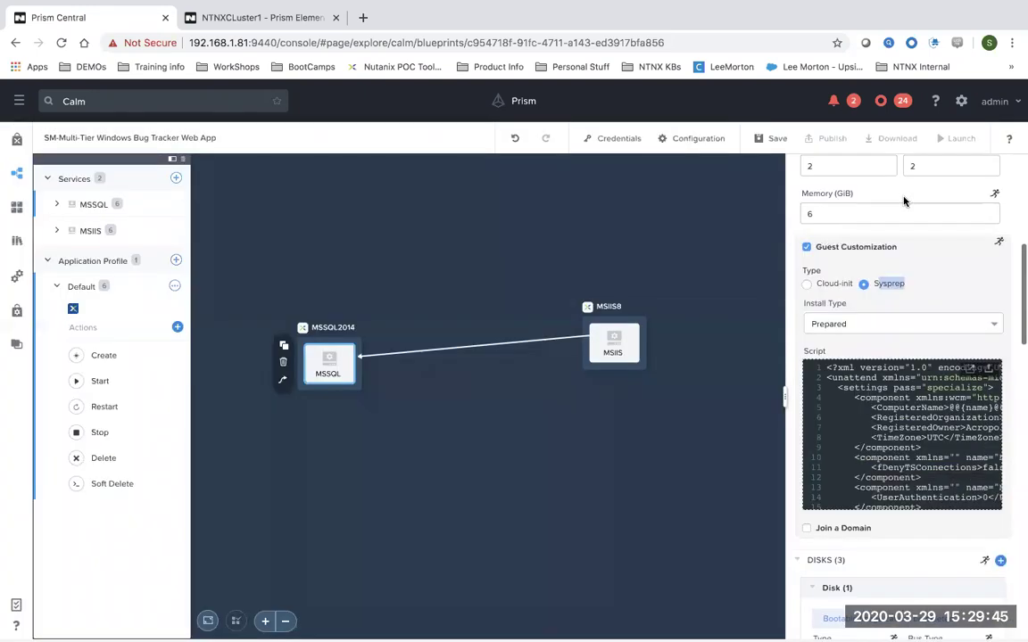
scroll(916, 362, "down", 8)
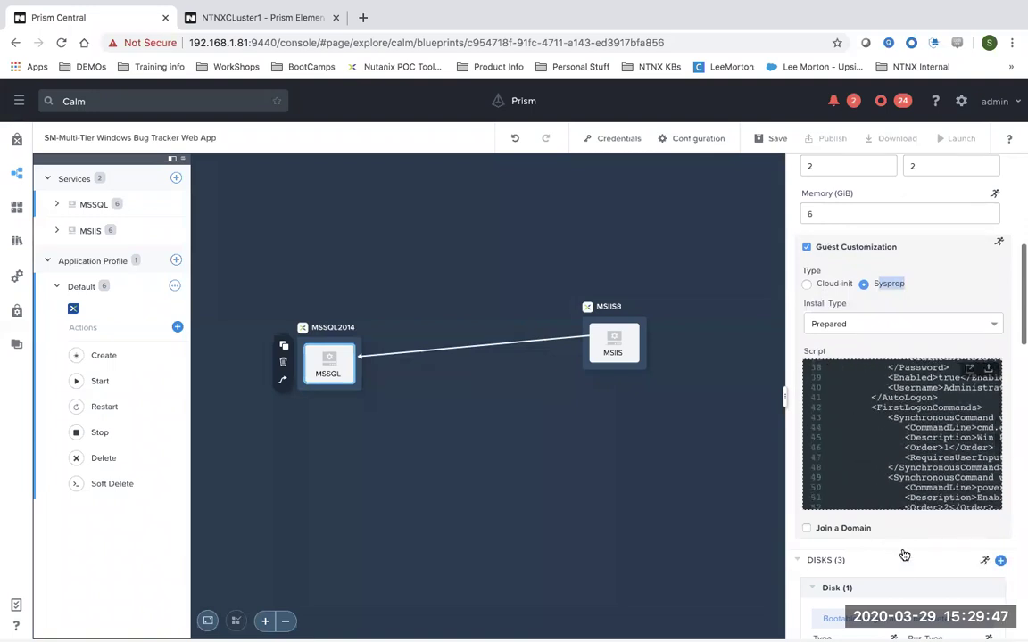
scroll(901, 555, "down", 1)
scroll(901, 554, "down", 3)
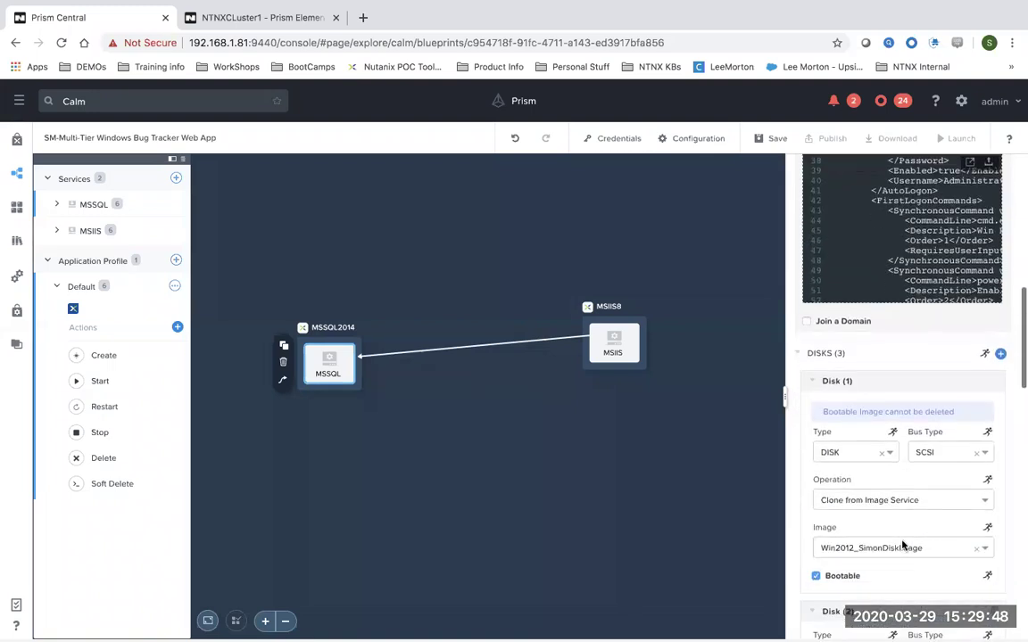
left_click(807, 322)
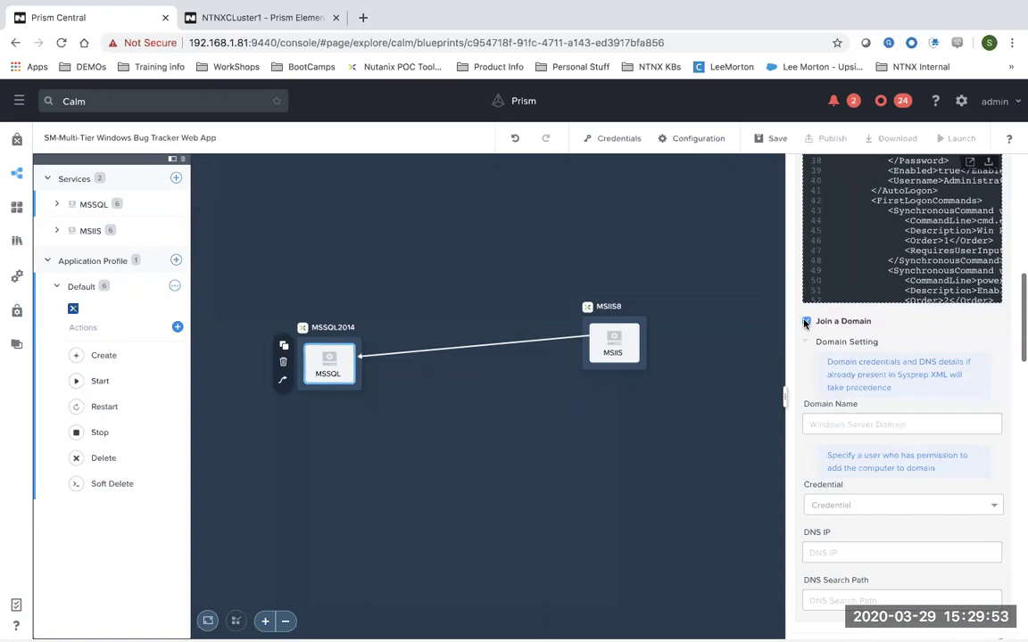
left_click(807, 322)
Review the MSSQL VM's three disks, checking the image choices for Disk 1 and the size of Disk 3.
scroll(865, 435, "down", 1)
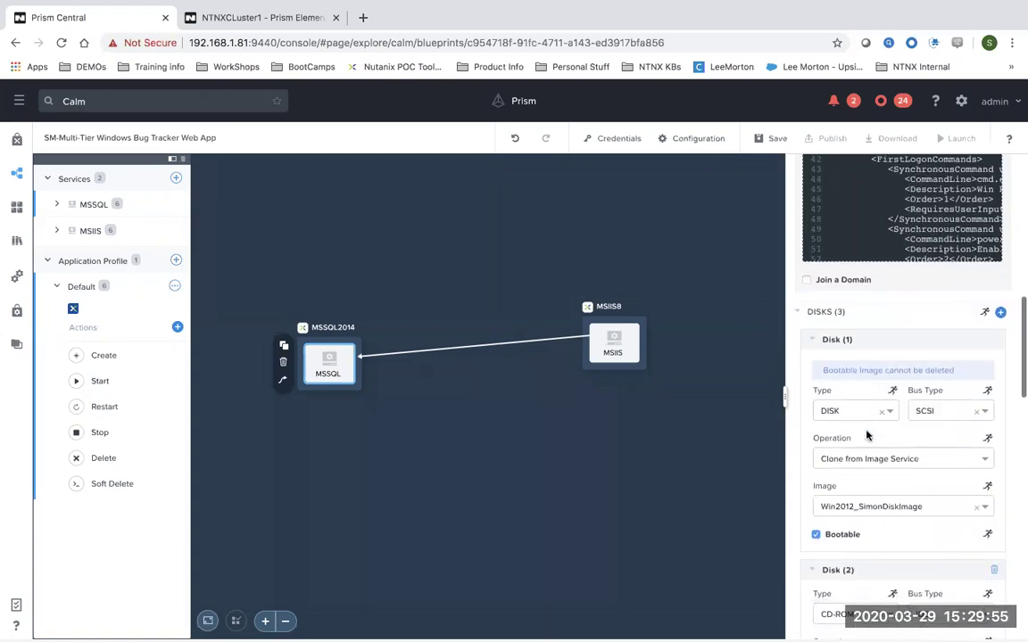
scroll(866, 435, "down", 1)
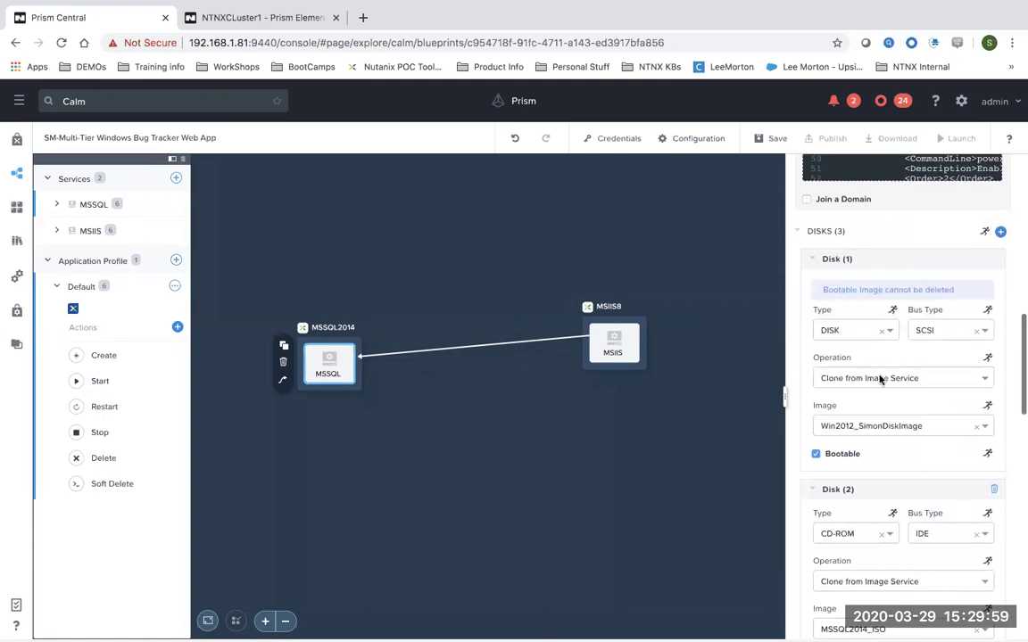
left_click(886, 426)
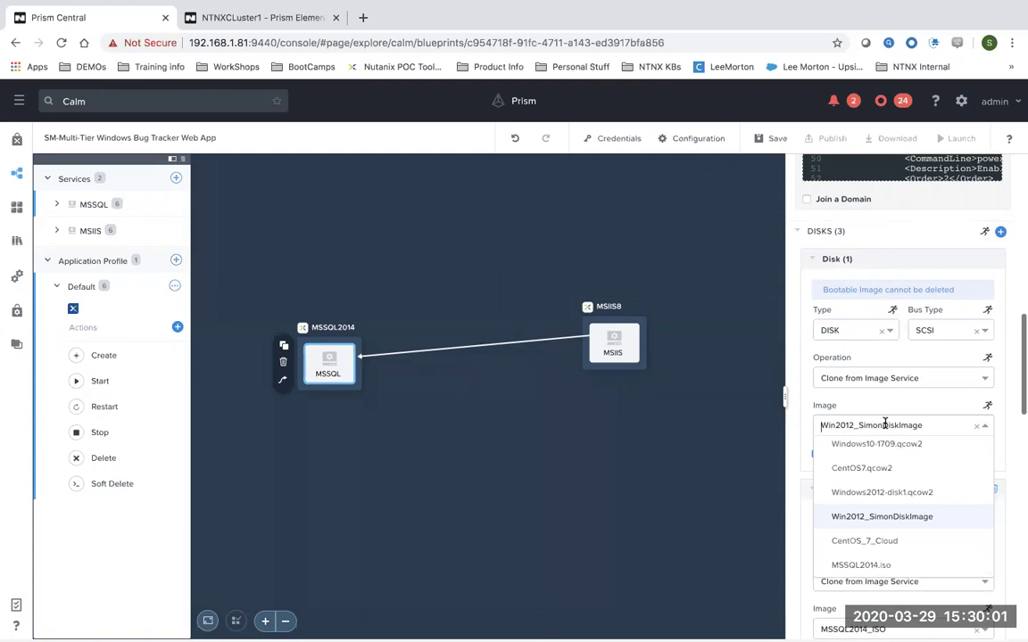
left_click(796, 439)
scroll(797, 439, "down", 2)
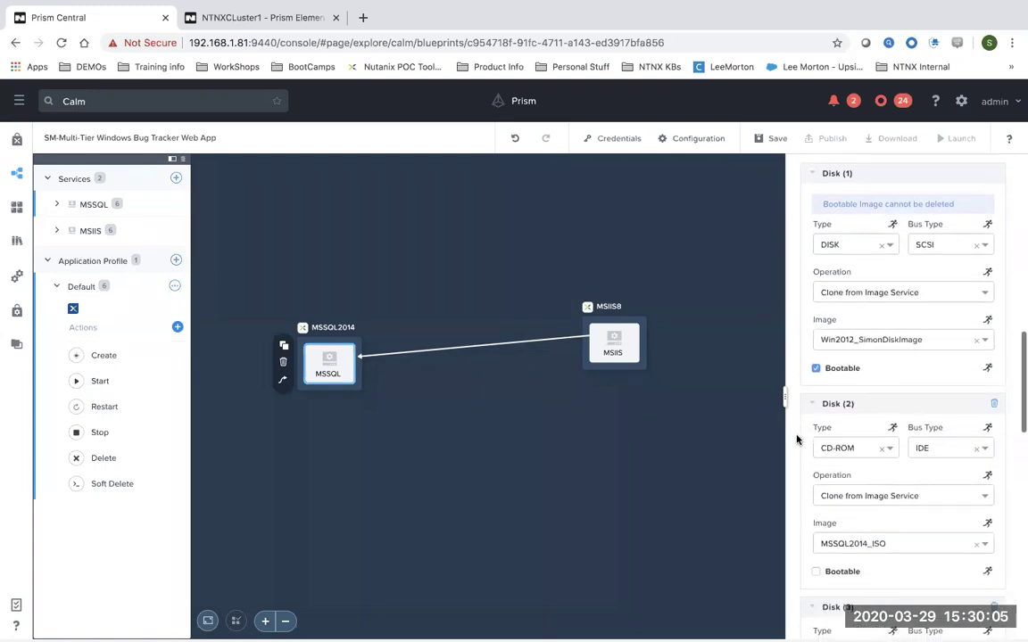
scroll(796, 439, "down", 4)
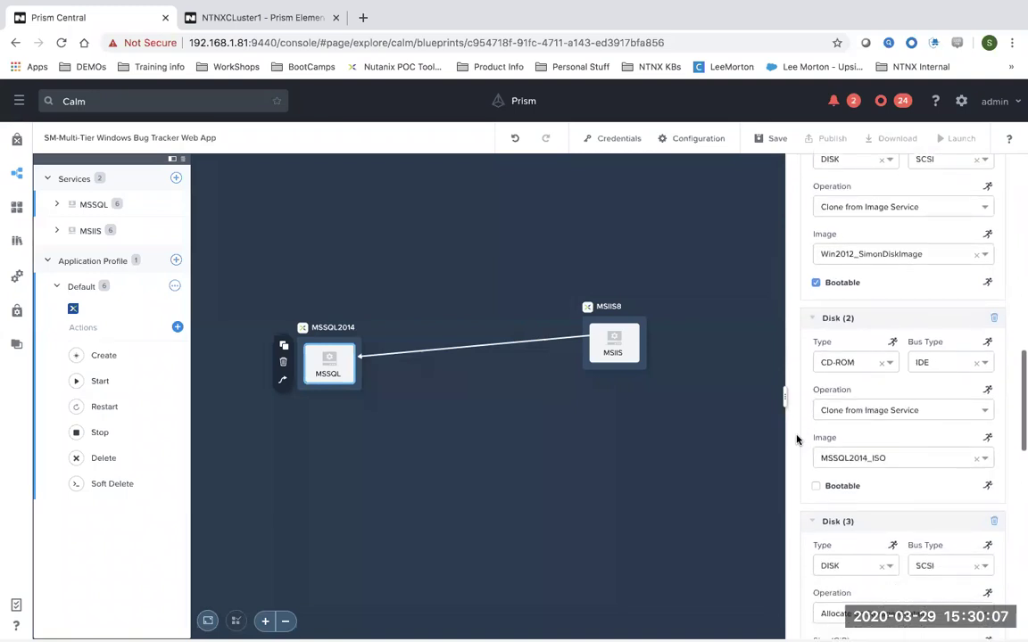
scroll(797, 439, "down", 1)
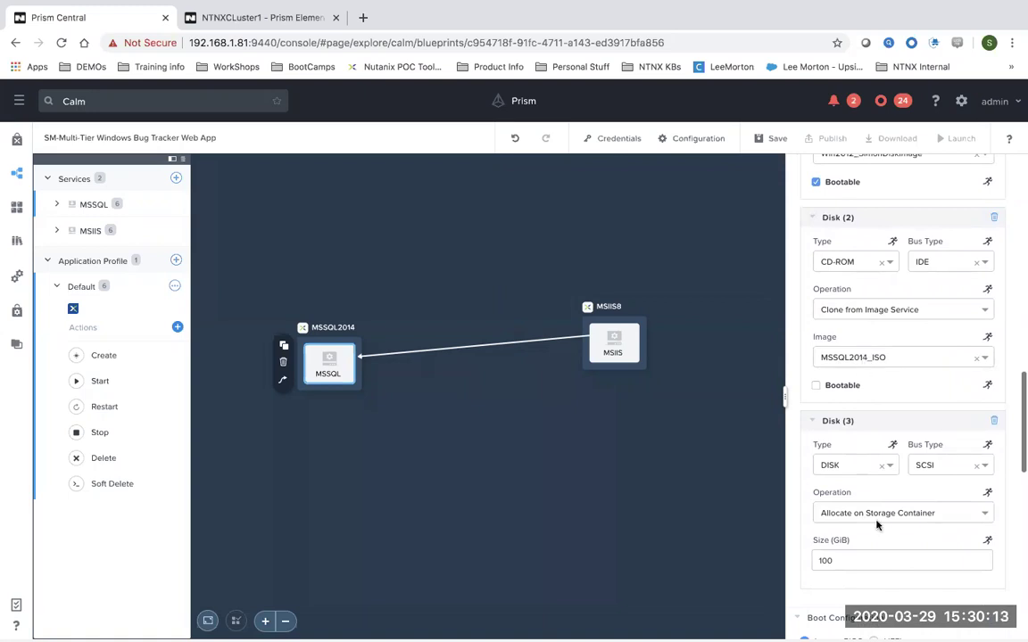
left_click_drag(849, 560, 818, 561)
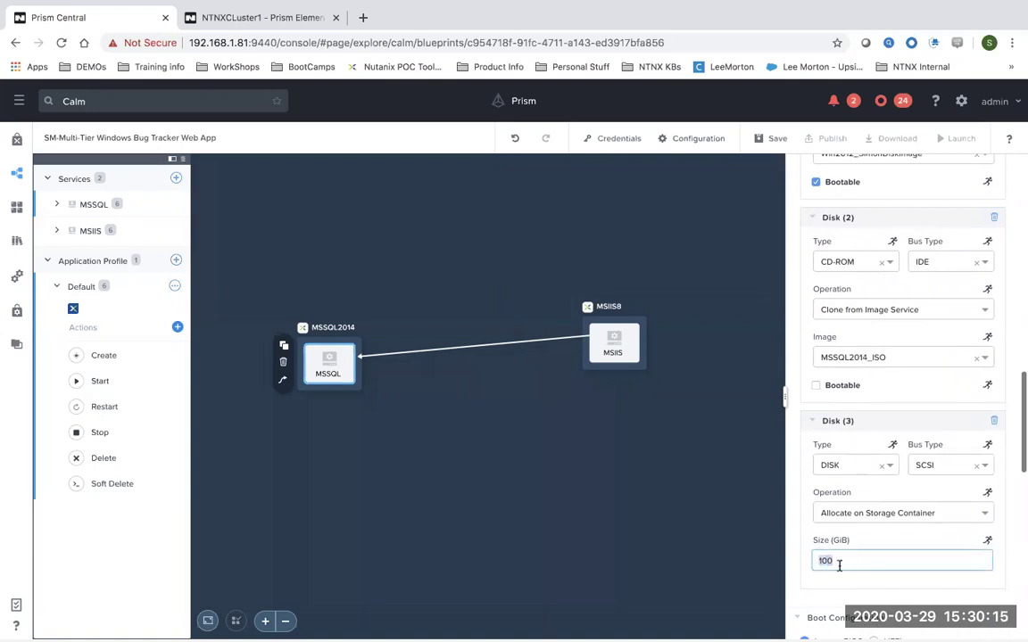
Review the MSSQL VM's boot configuration and categories, and check the subnet options for NIC 1, keeping VMs.
scroll(798, 551, "down", 4)
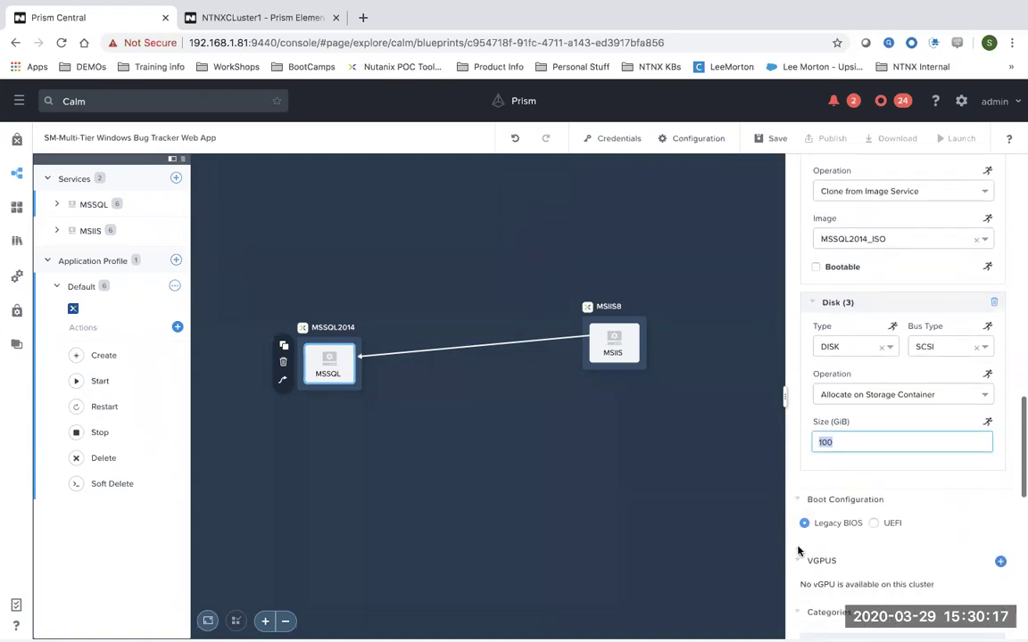
scroll(799, 550, "down", 3)
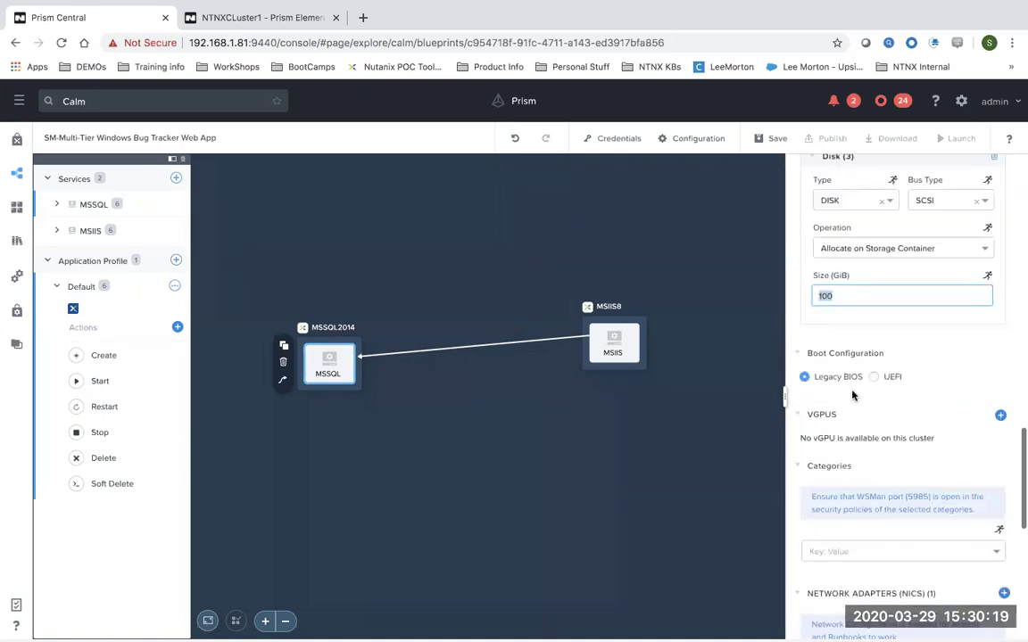
scroll(853, 394, "down", 10)
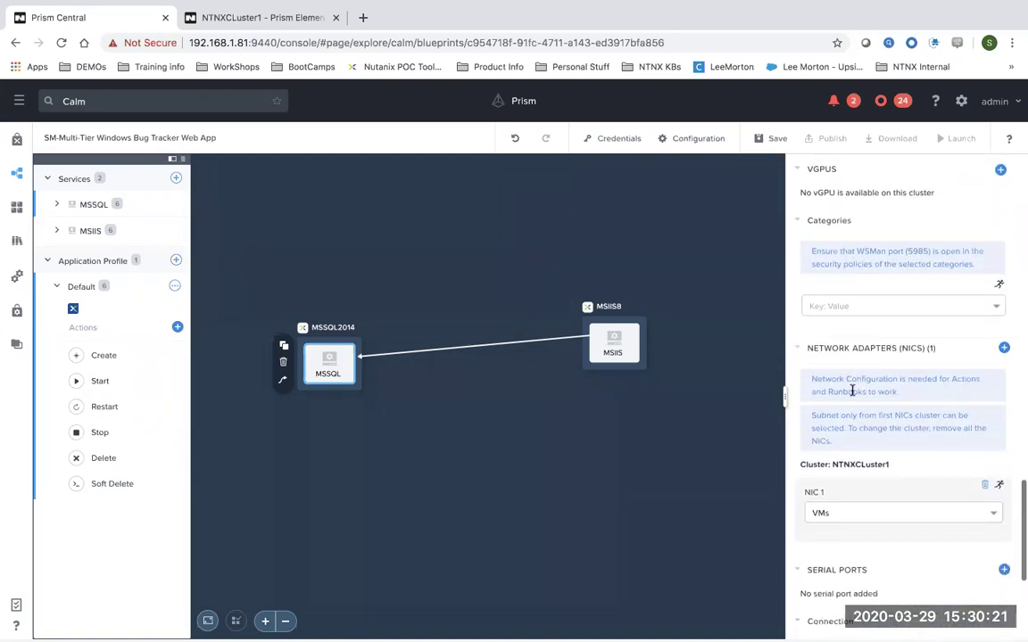
left_click(847, 384)
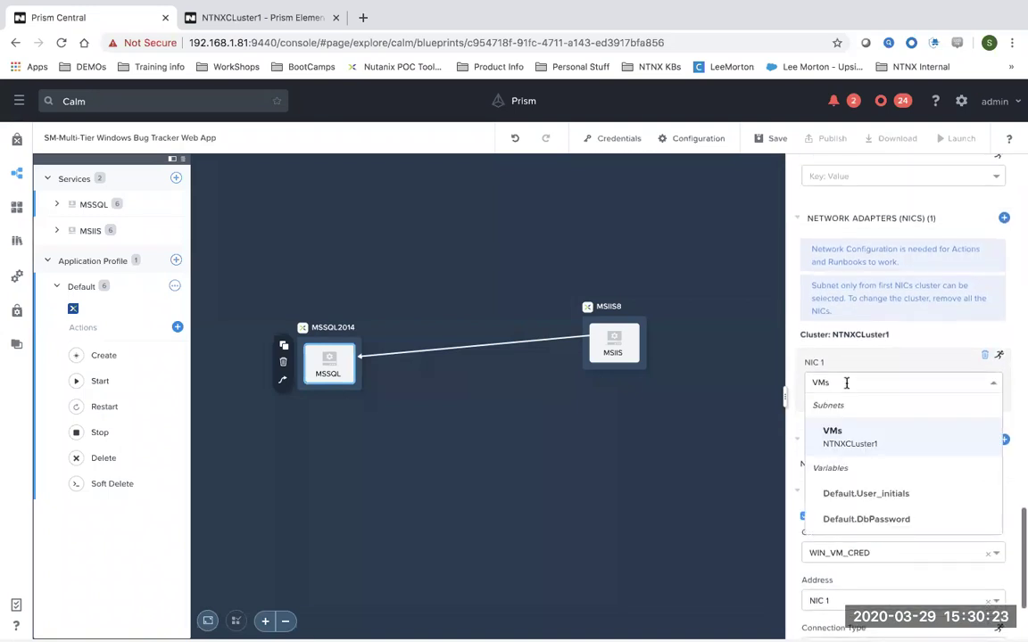
left_click(791, 417)
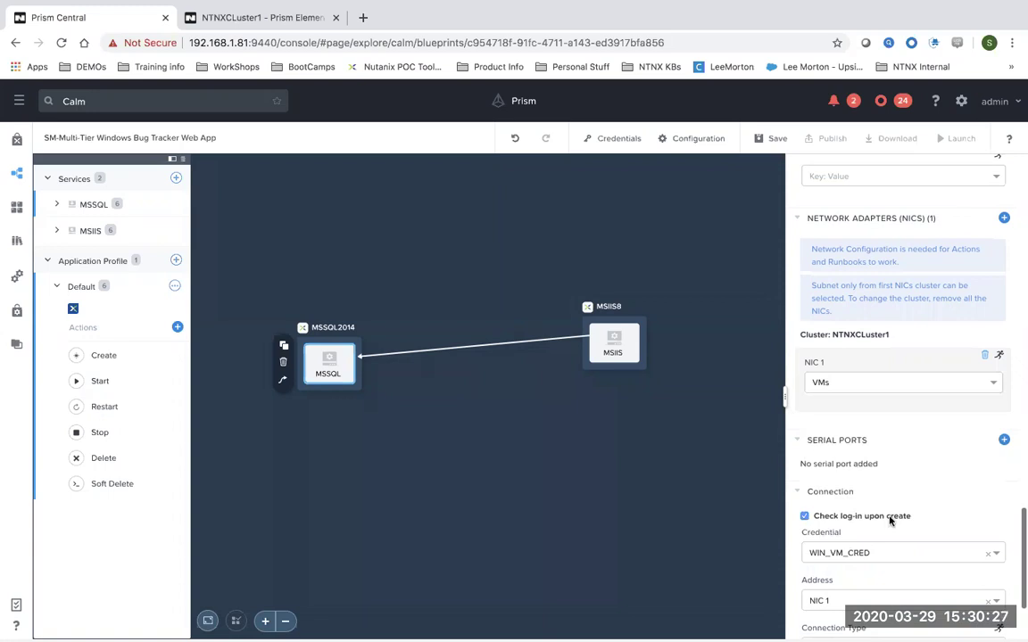
Examine the MSSQL VM's connection settings and available log-in credentials, keeping WIN_VM_CRED.
scroll(899, 550, "down", 2)
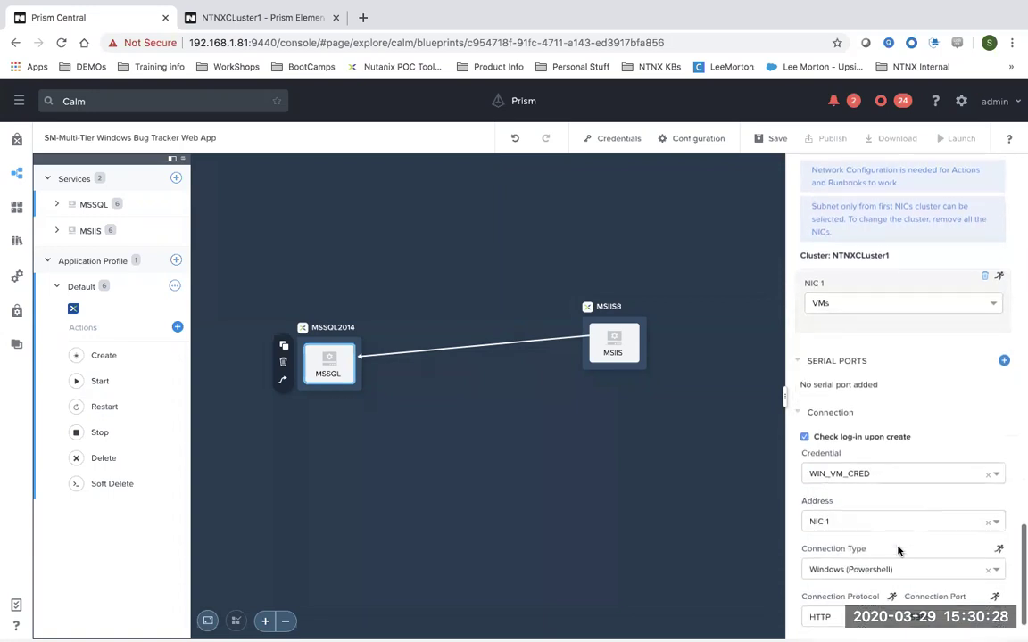
left_click(870, 470)
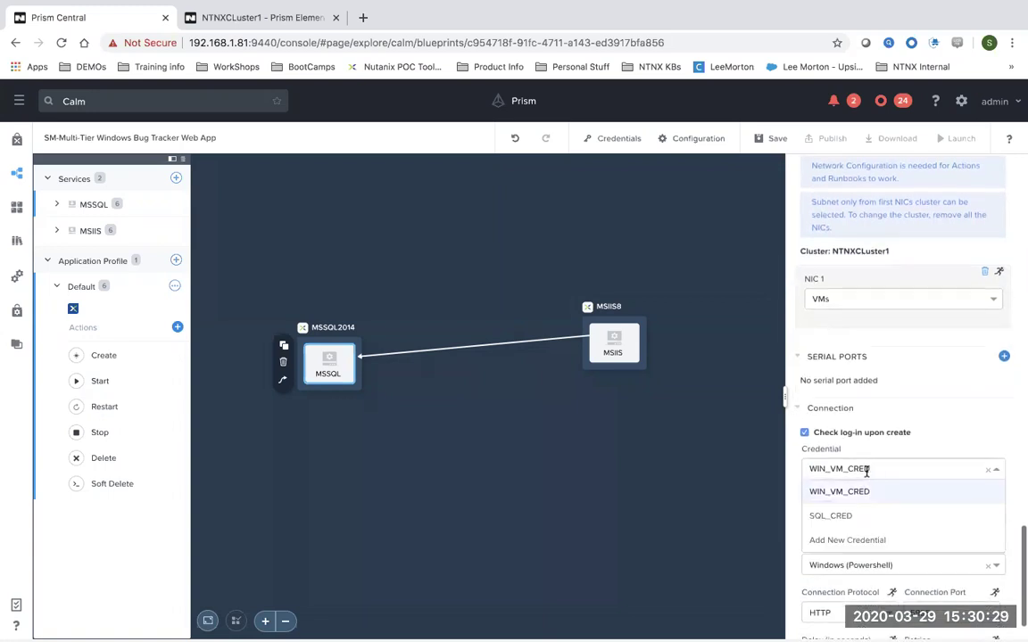
left_click(788, 481)
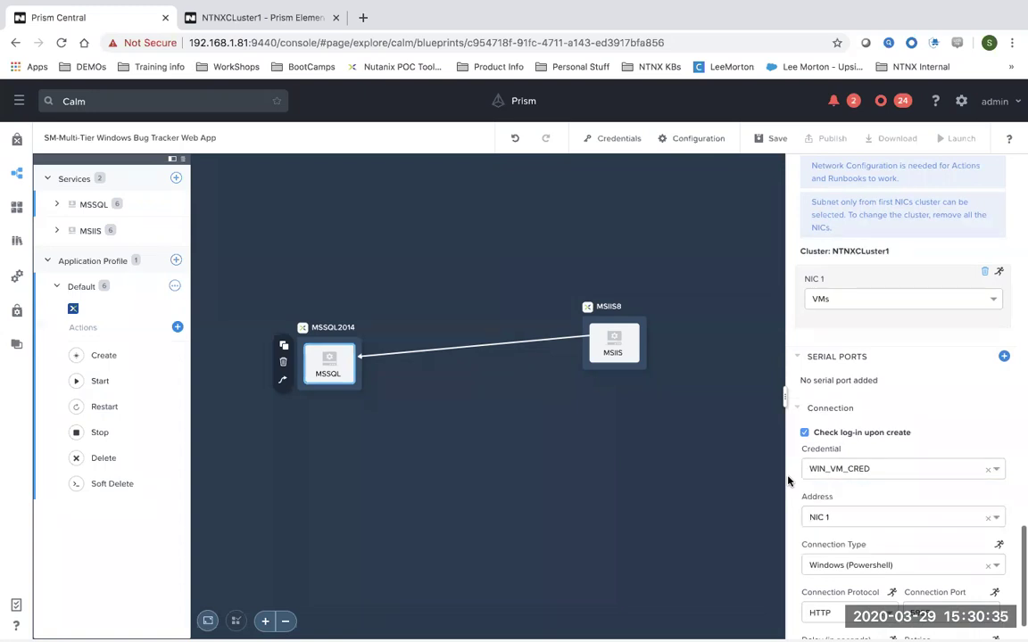
Open the MSSQL service's package settings and display its package install tasks on the canvas.
scroll(788, 481, "up", 15)
scroll(818, 462, "up", 10)
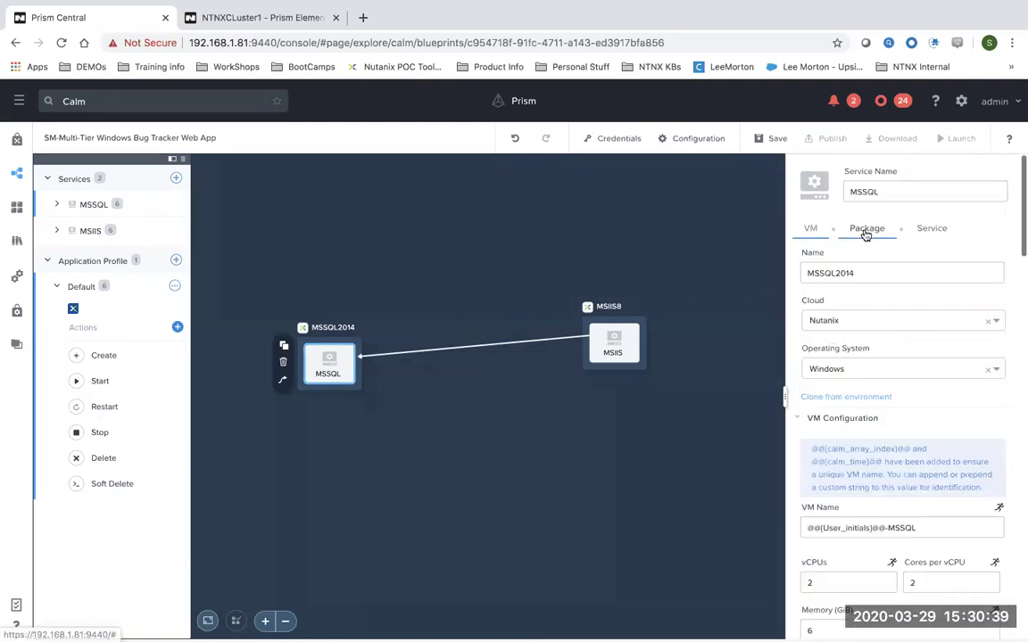
left_click(866, 231)
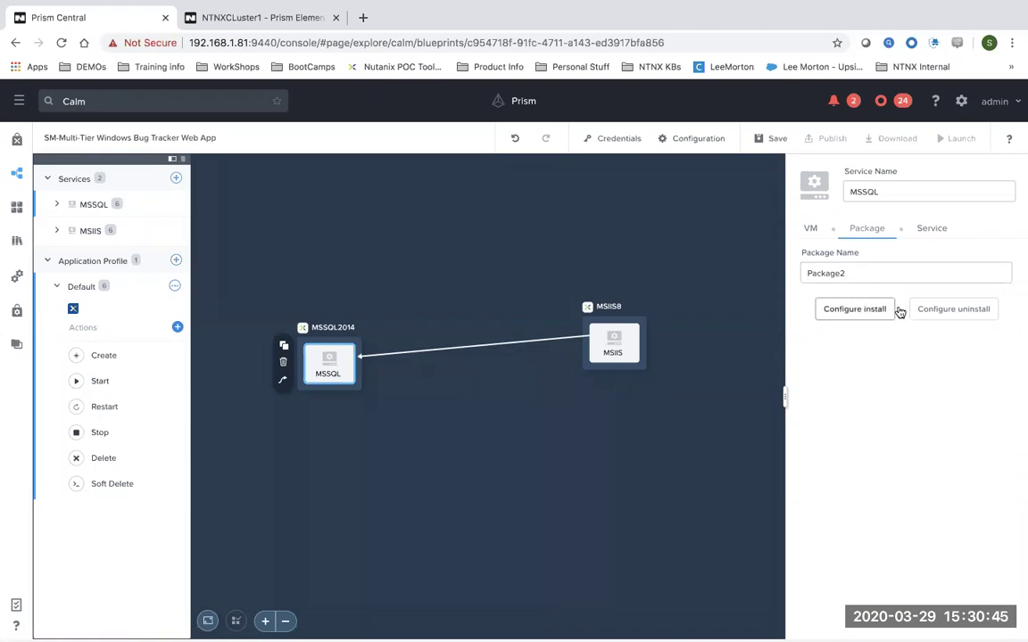
left_click(843, 312)
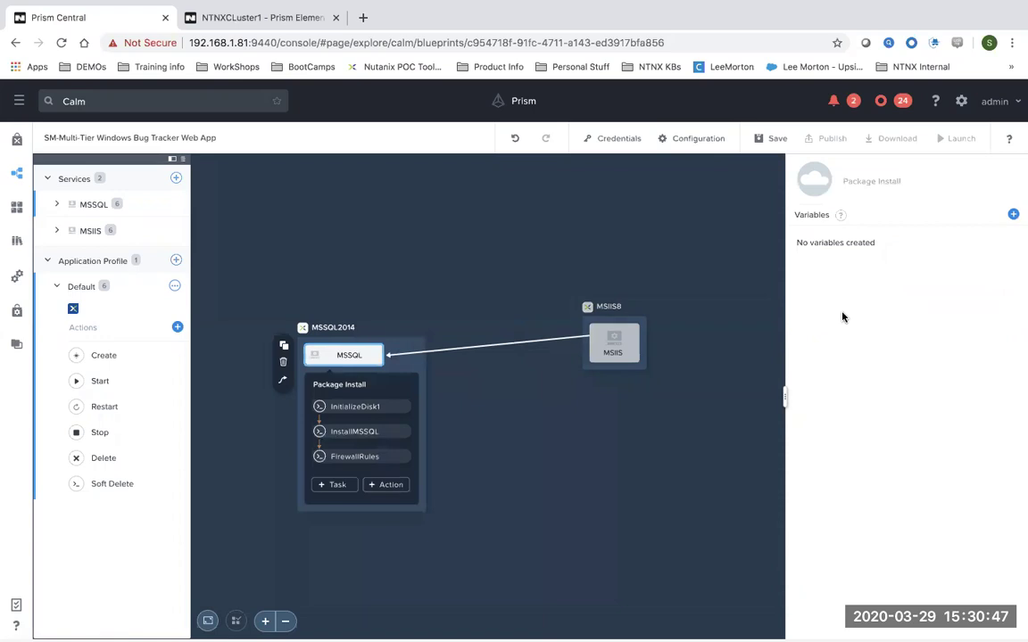
Examine the InitializeDisk1 task's script type and credential options, and view its script enlarged before closing it.
left_click(363, 411)
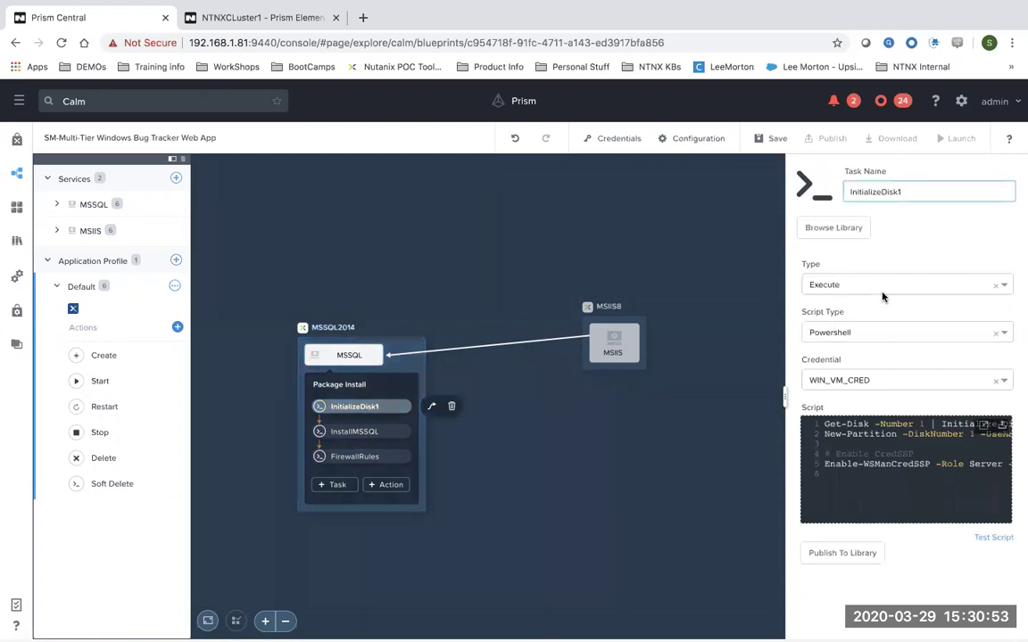
left_click(865, 332)
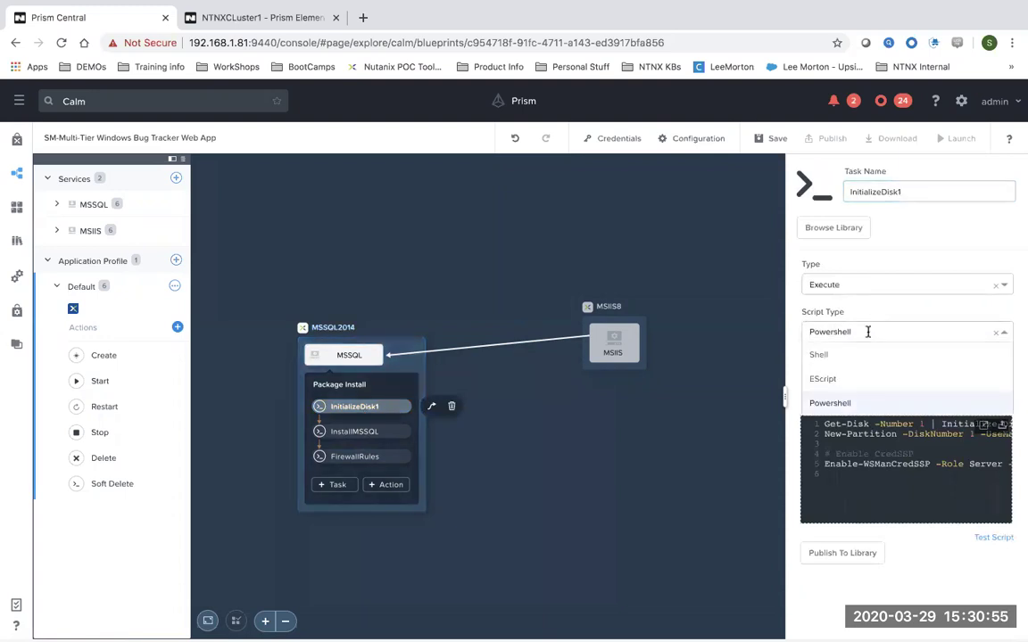
left_click(799, 343)
left_click(872, 383)
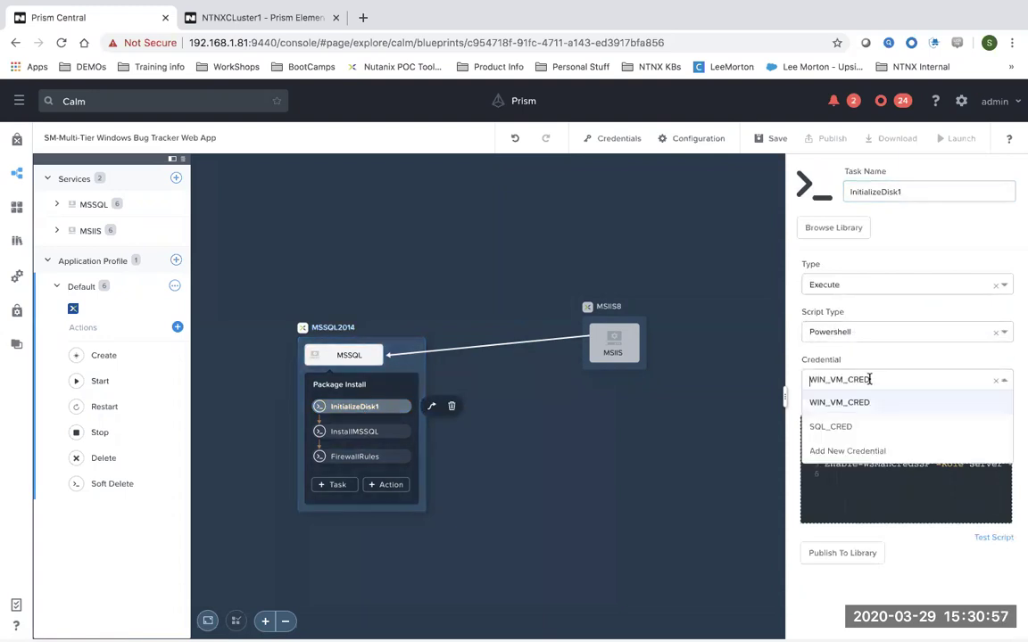
left_click(793, 395)
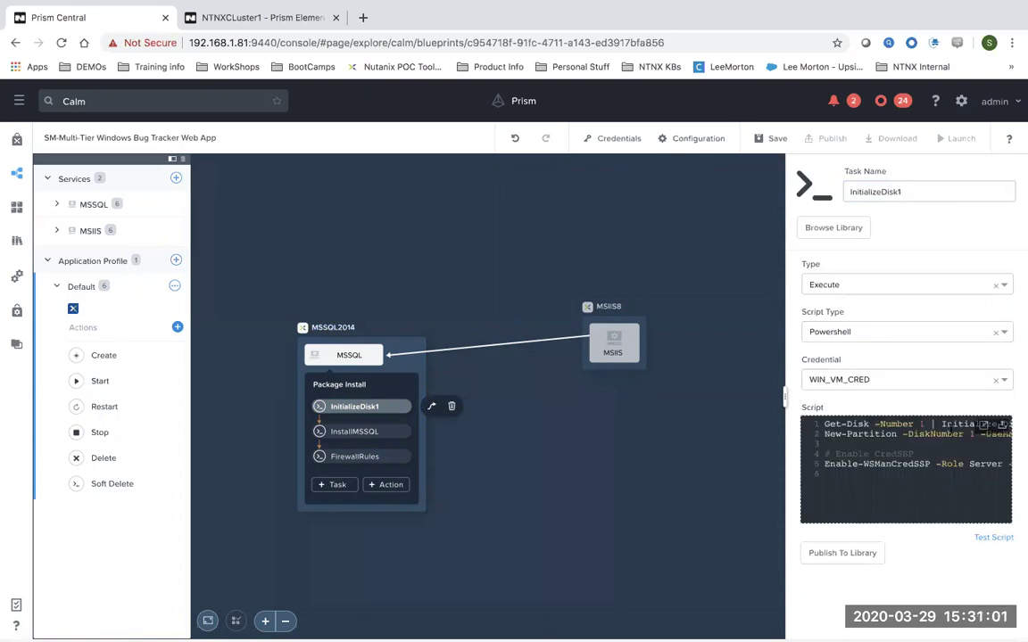
left_click(983, 426)
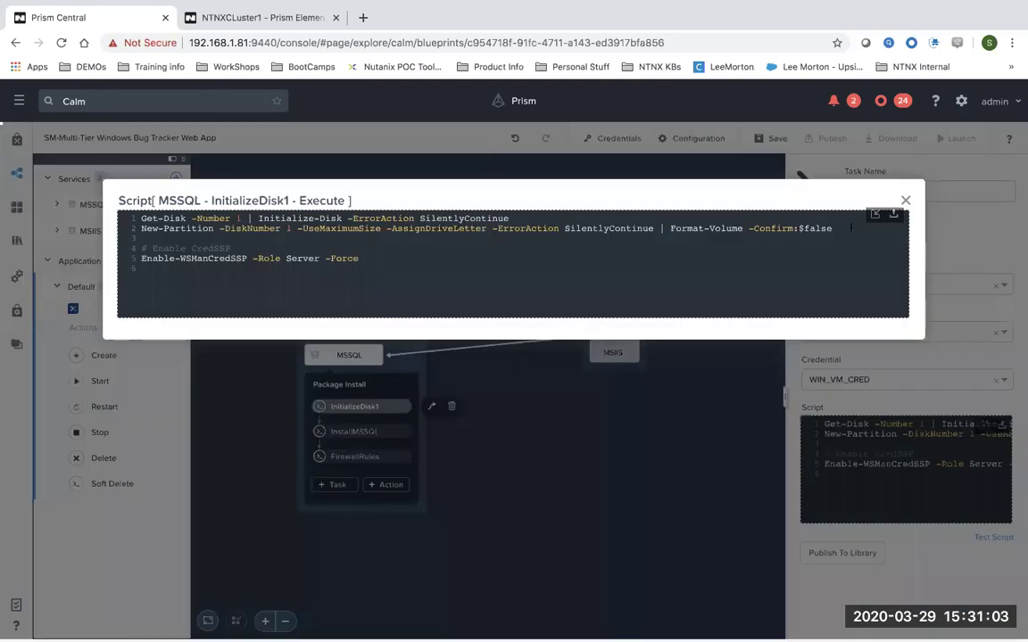
left_click(904, 201)
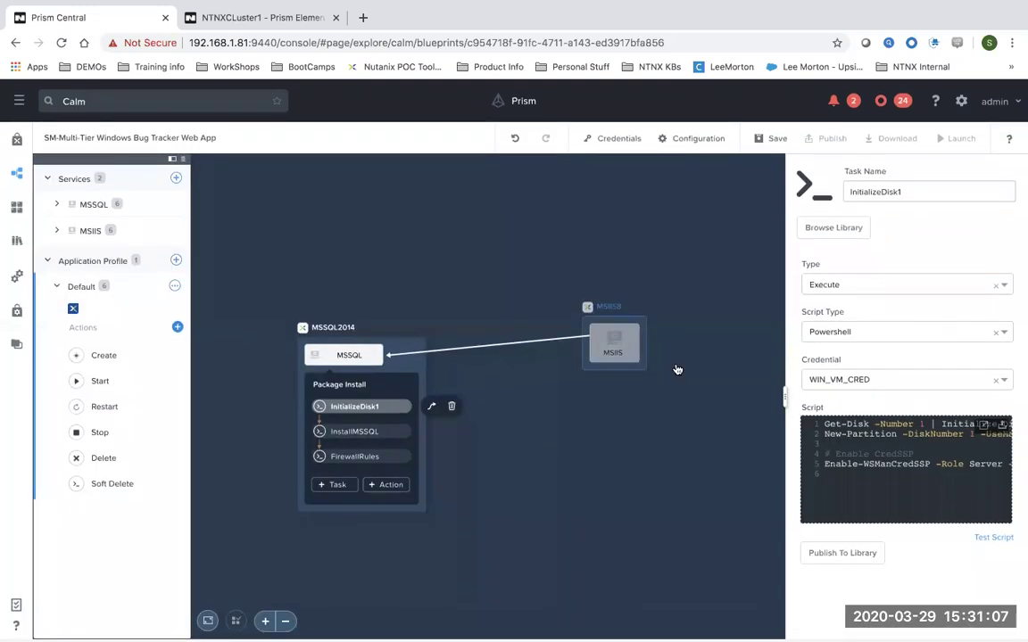
Examine the InstallMSSQL task's script type and credential options, and view its installation script enlarged before closing it.
left_click(373, 431)
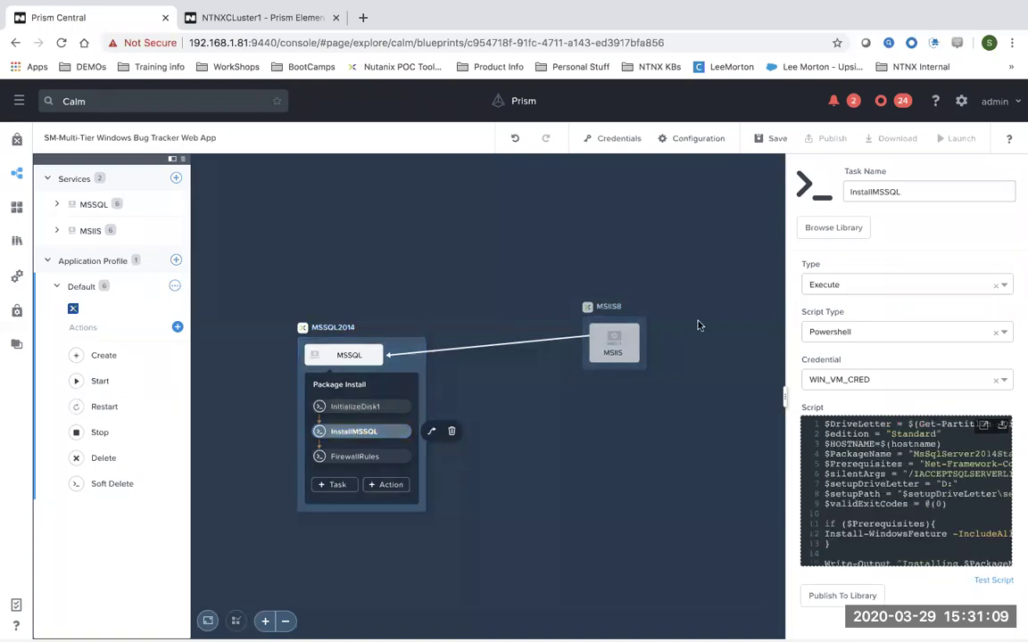
left_click(804, 332)
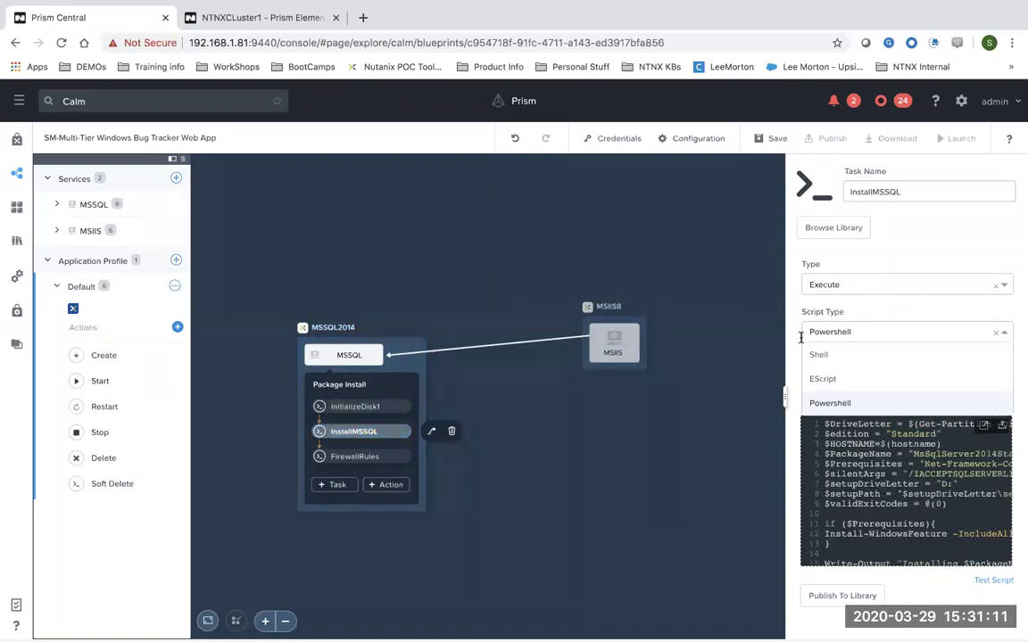
left_click(803, 334)
left_click(843, 380)
left_click(802, 384)
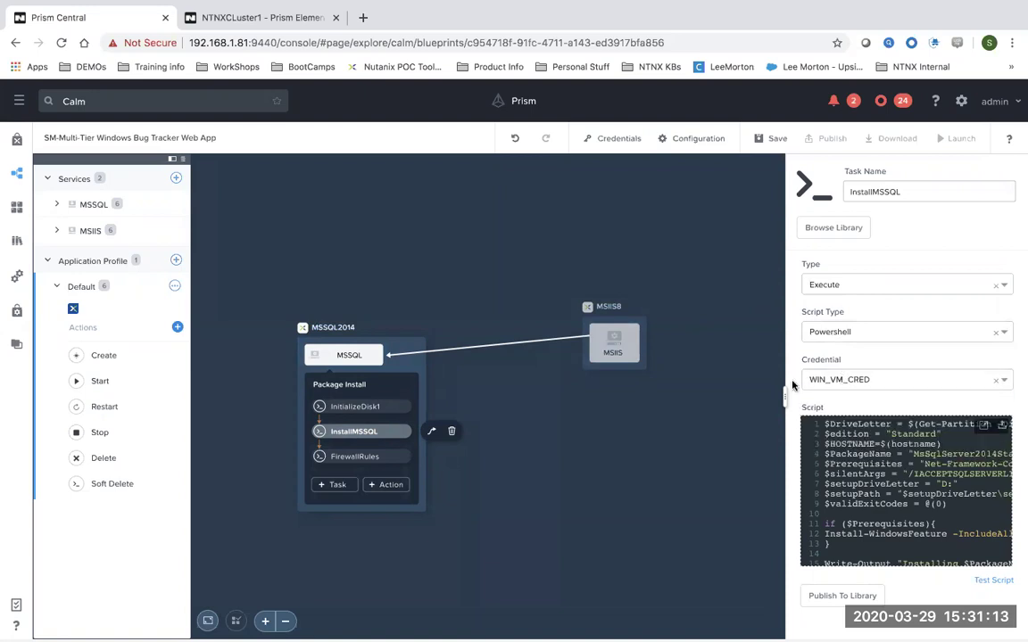
left_click(985, 426)
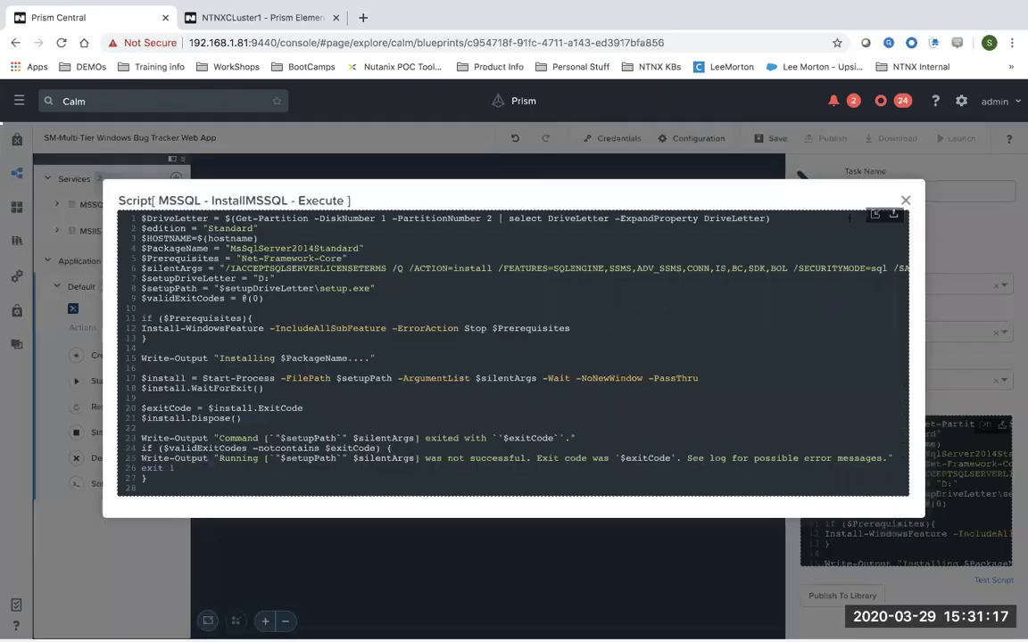
left_click(905, 200)
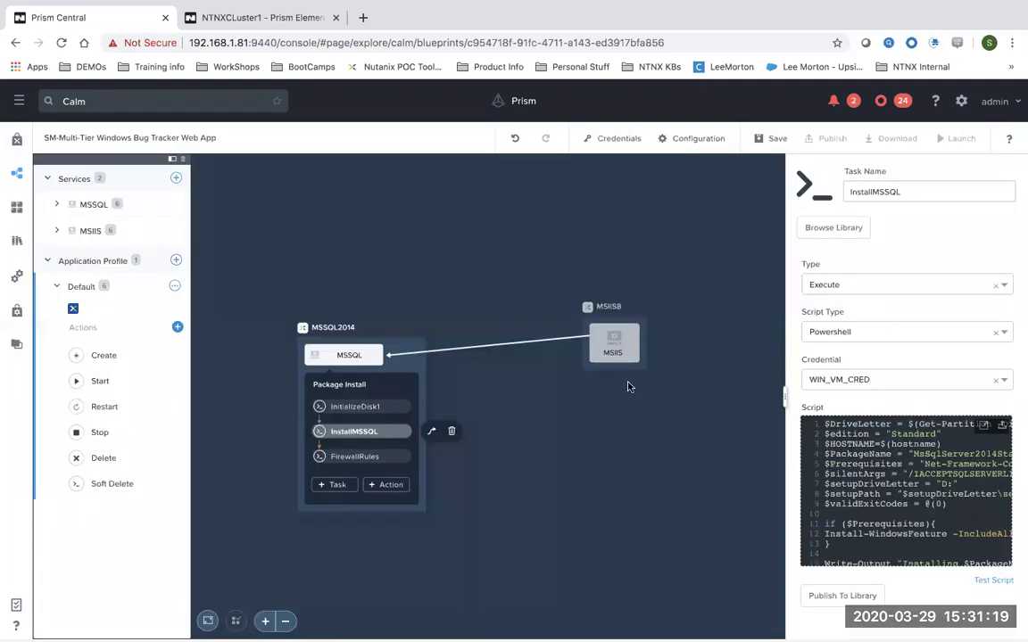
Open the FirewallRules task and check its script type options, keeping Powershell.
left_click(397, 458)
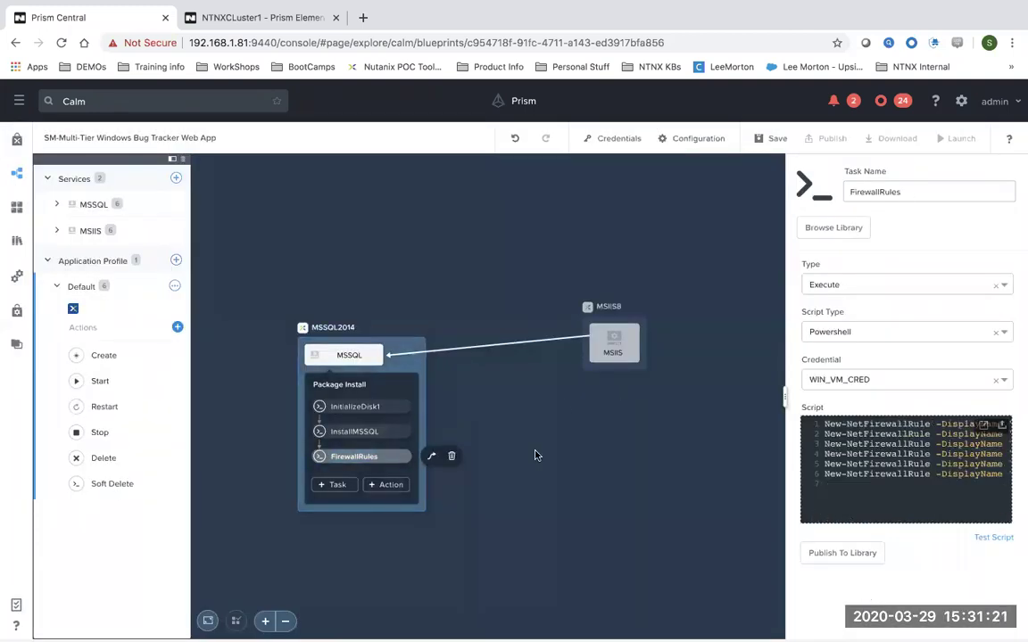
left_click(844, 332)
left_click(831, 403)
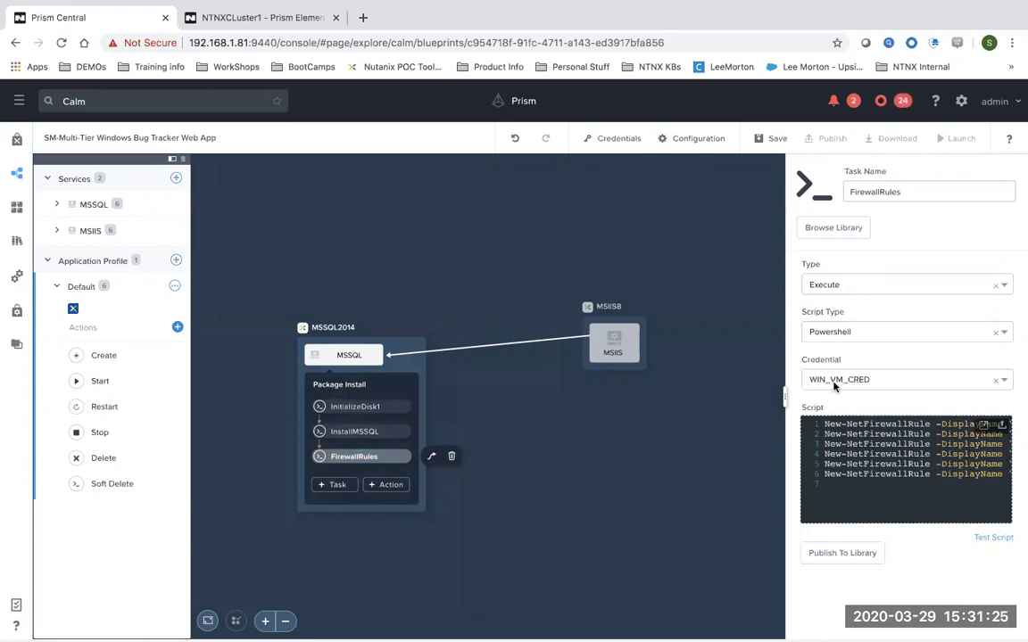
View the FirewallRules task's script enlarged, and close it after reading the firewall rule commands.
left_click(985, 427)
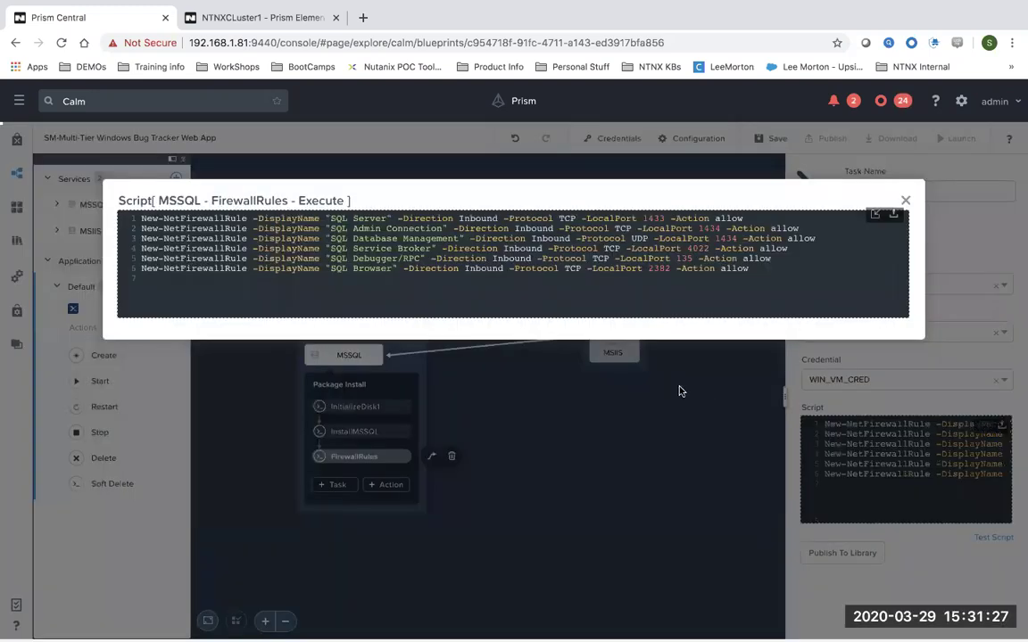
left_click(908, 195)
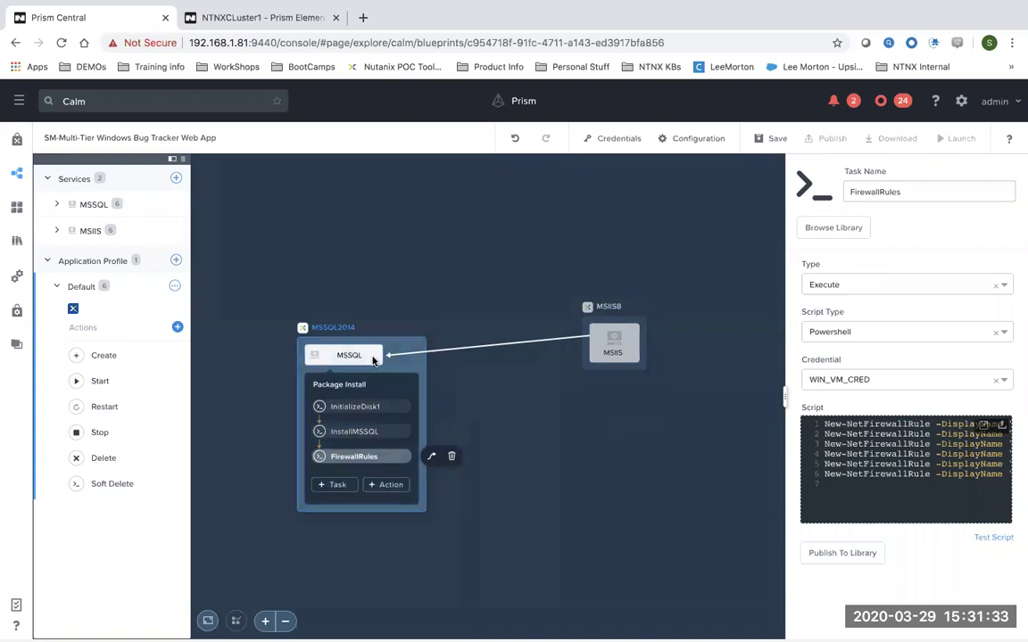
Open the MSIIS service's VM settings and check the cloud and operating system options, keeping Nutanix and Windows.
left_click(612, 348)
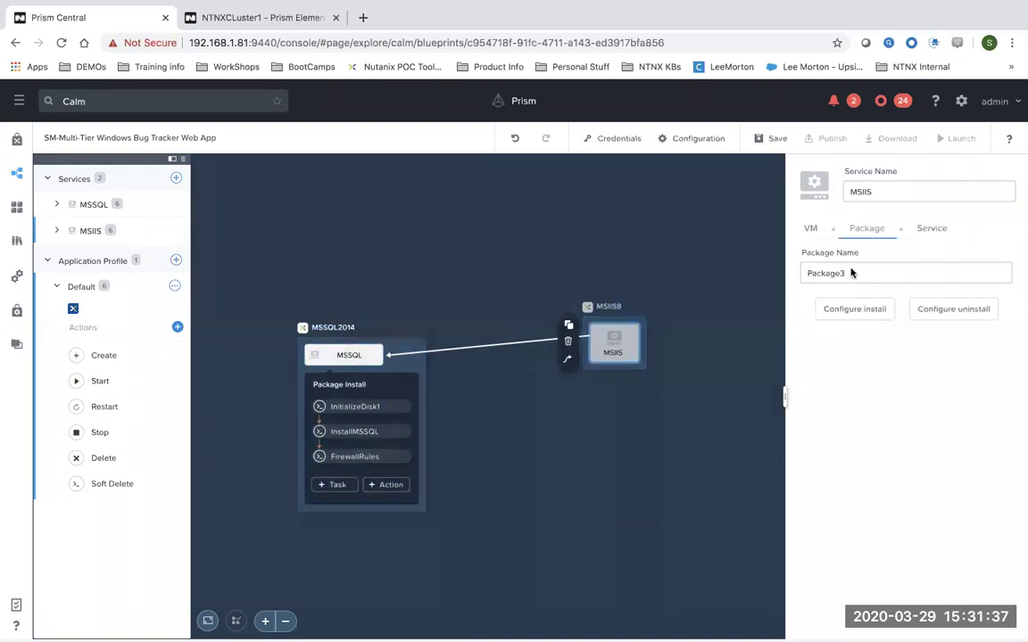
left_click(807, 231)
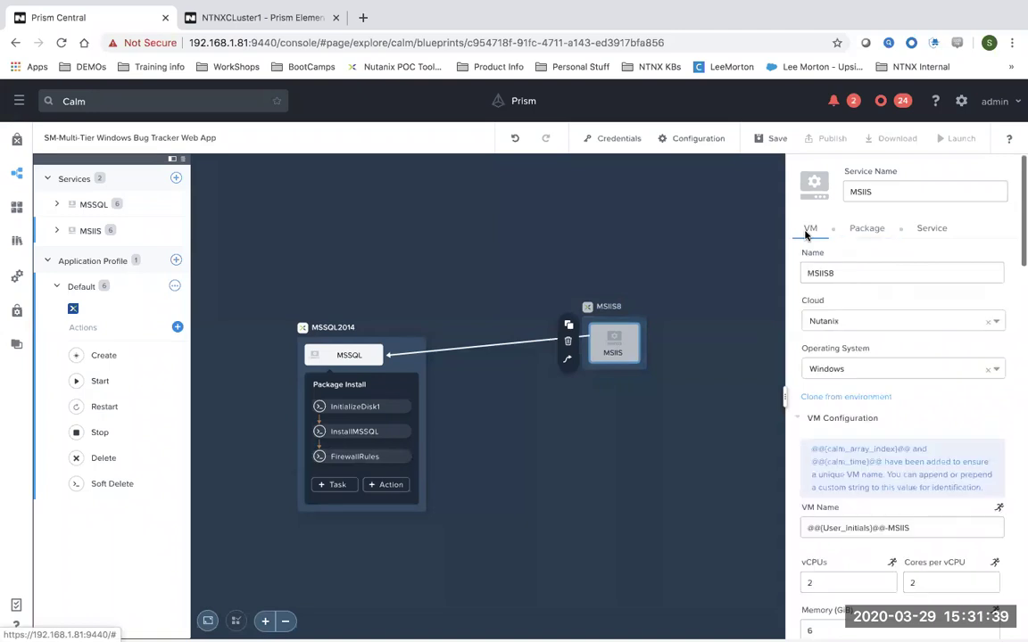
left_click(868, 321)
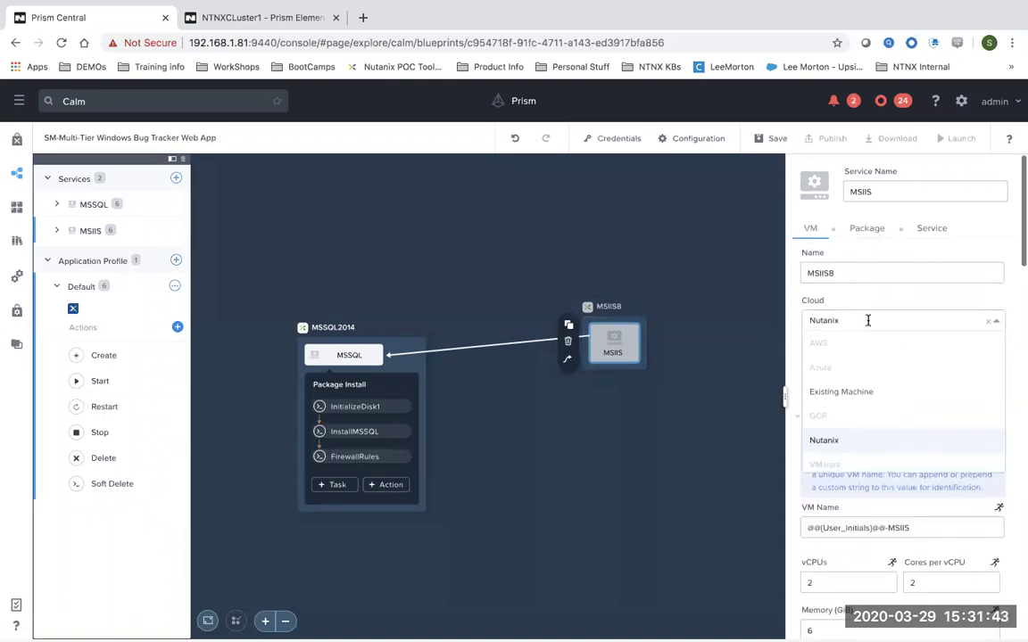
left_click(793, 333)
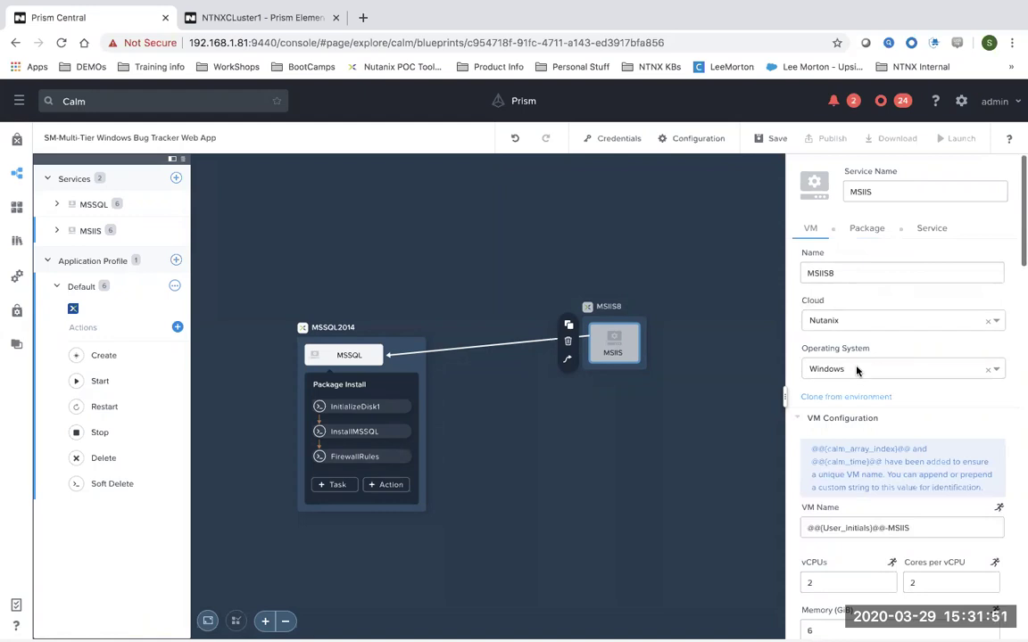
left_click(856, 370)
left_click(796, 368)
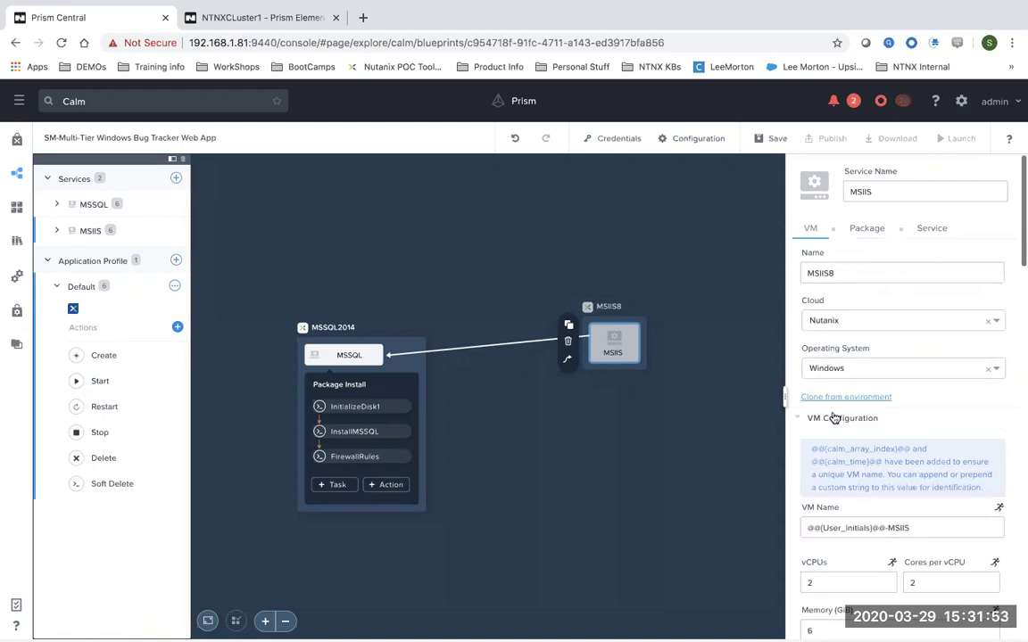
Examine the MSIIS VM's name, CPU, memory and guest customization settings, and view its Sysprep script enlarged before closing it.
scroll(875, 447, "down", 3)
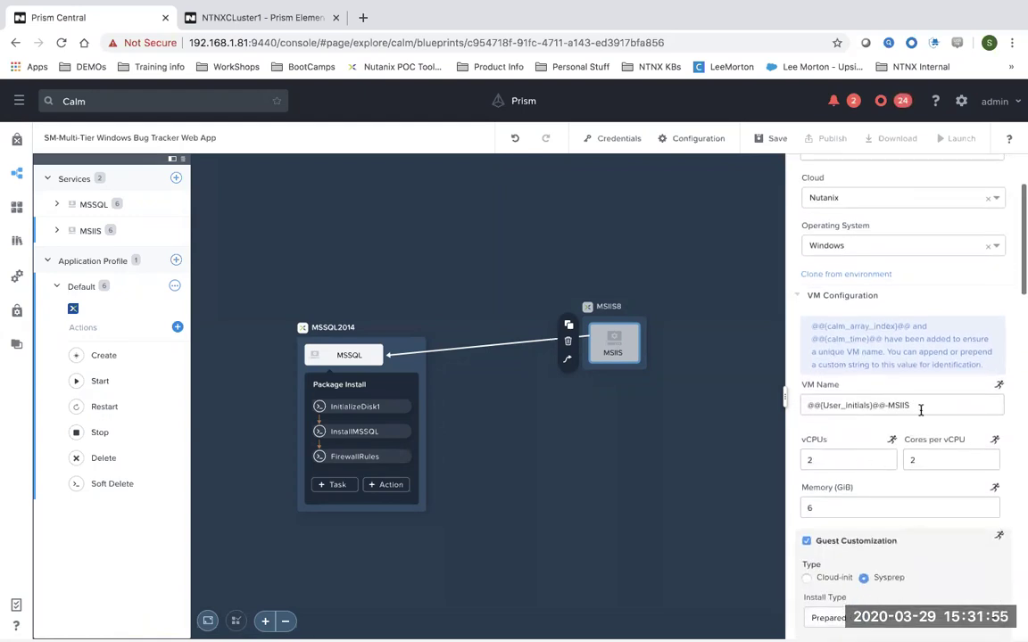
left_click_drag(921, 406, 805, 406)
scroll(819, 485, "down", 4)
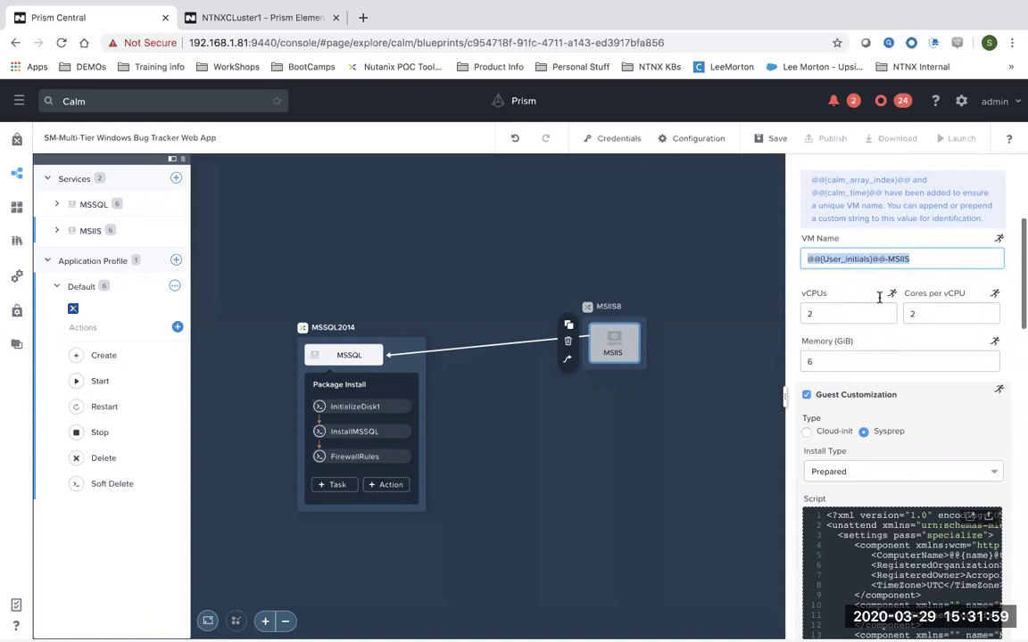
scroll(881, 409, "down", 1)
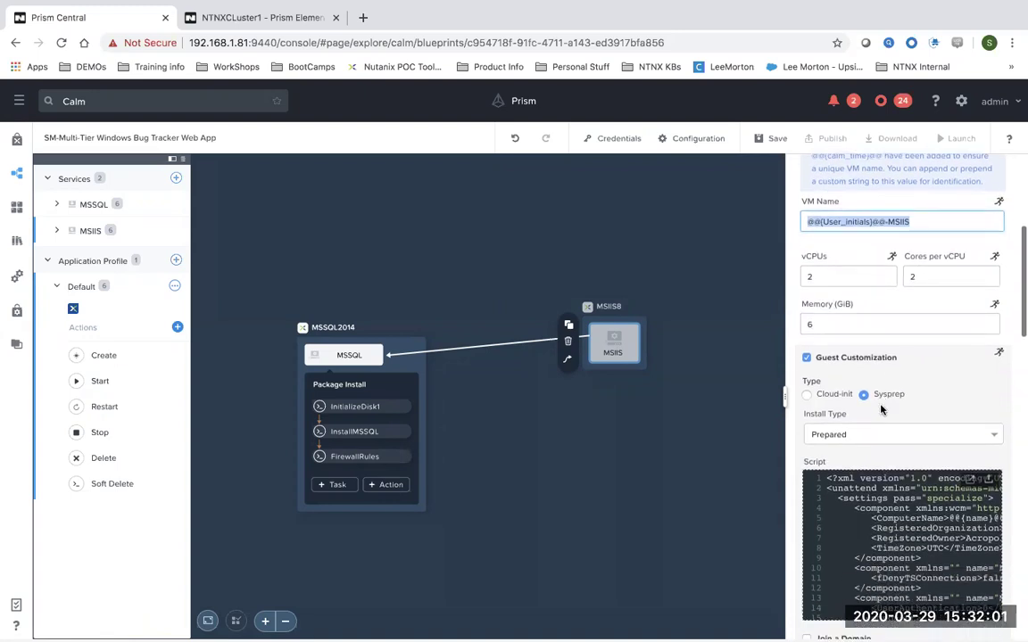
scroll(882, 408, "down", 1)
double_click(899, 382)
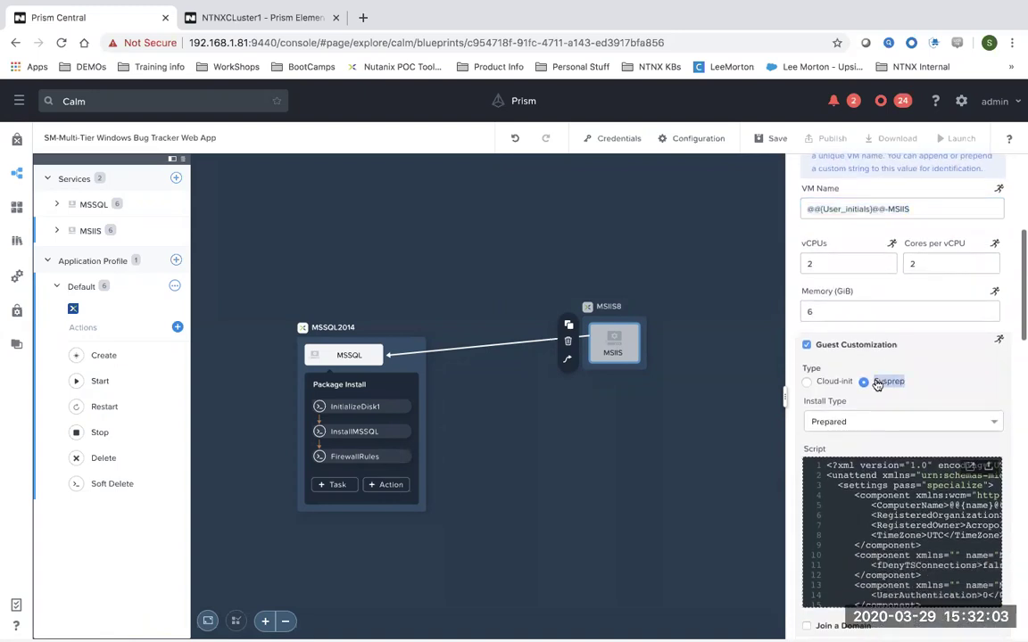
left_click(971, 468)
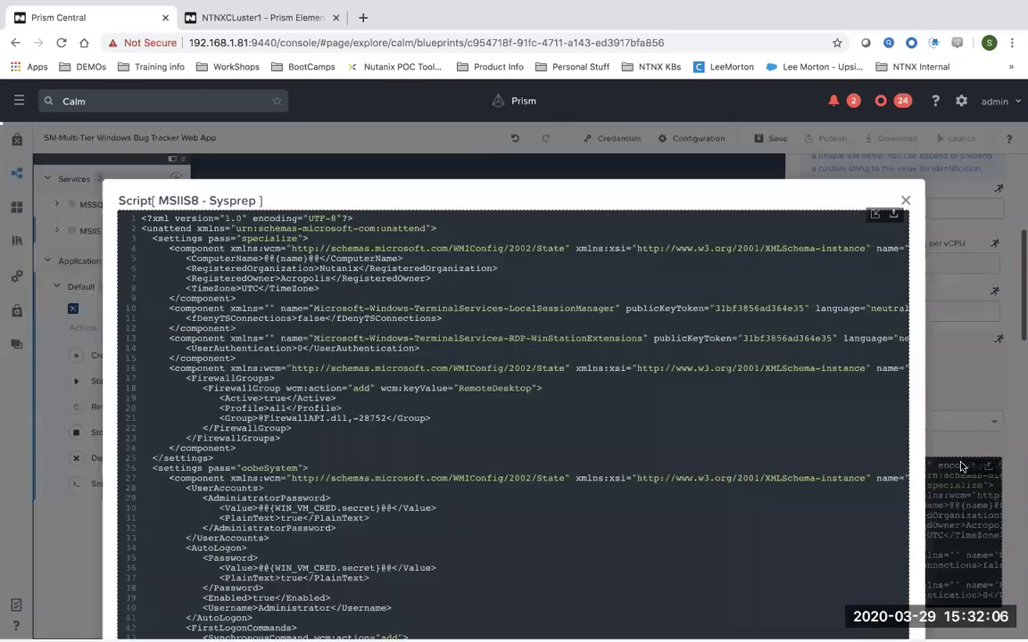
left_click(905, 201)
Examine the MSIIS VM's domain join option, both disks, boot configuration, categories and network adapter.
scroll(901, 527, "down", 3)
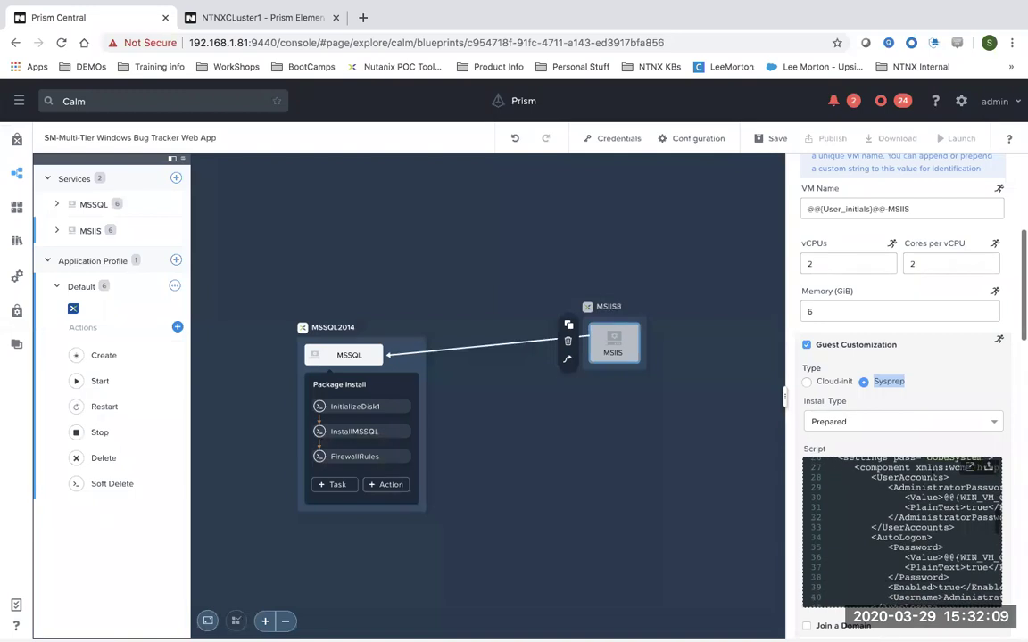
scroll(989, 406, "down", 8)
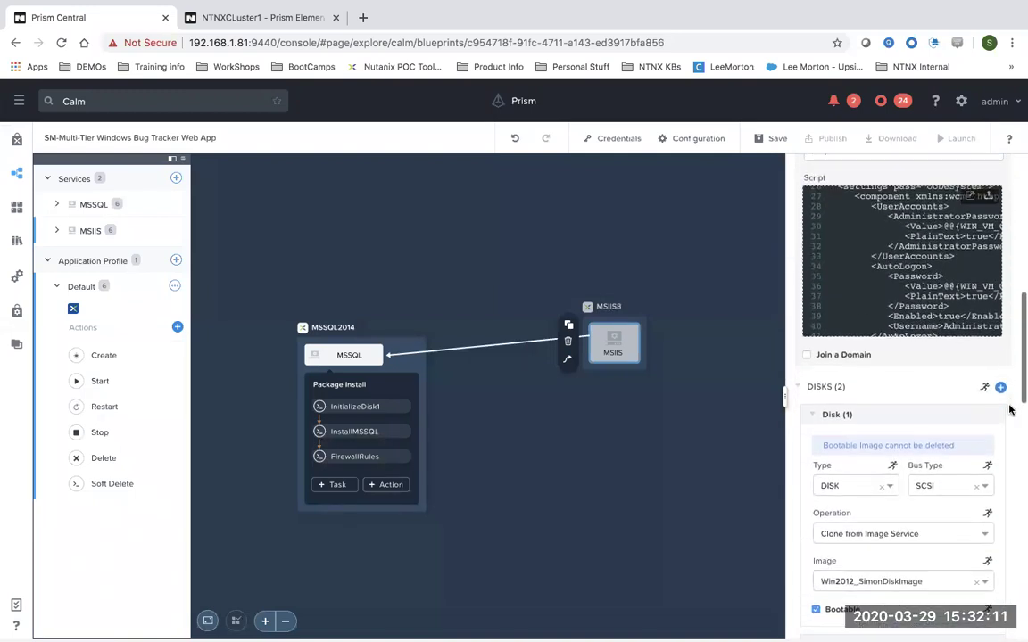
left_click_drag(868, 355, 817, 354)
scroll(910, 381, "down", 3)
scroll(910, 381, "down", 2)
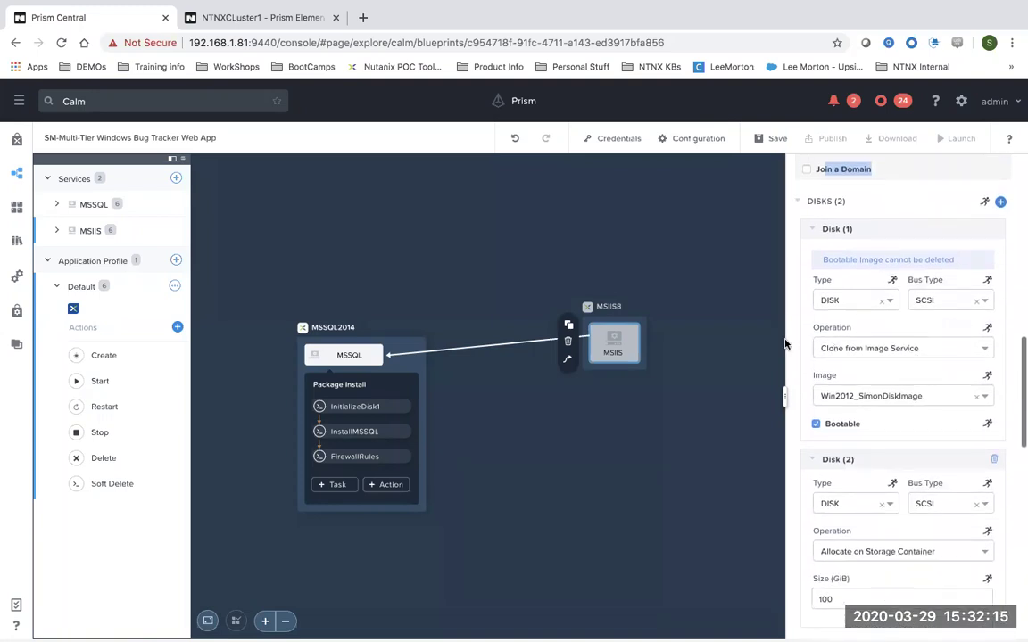
scroll(789, 360, "down", 2)
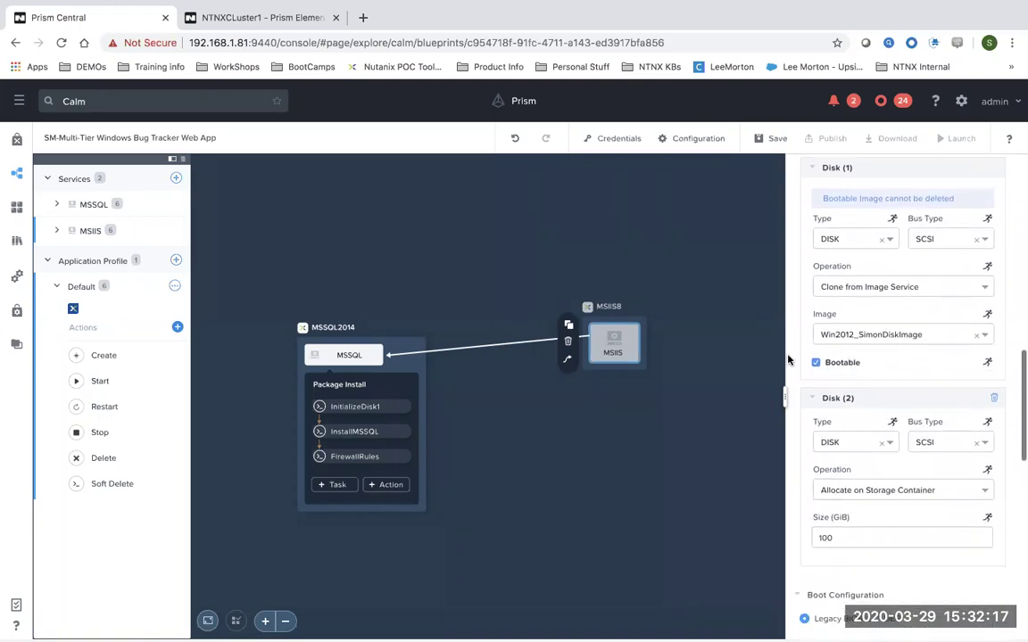
scroll(788, 359, "down", 3)
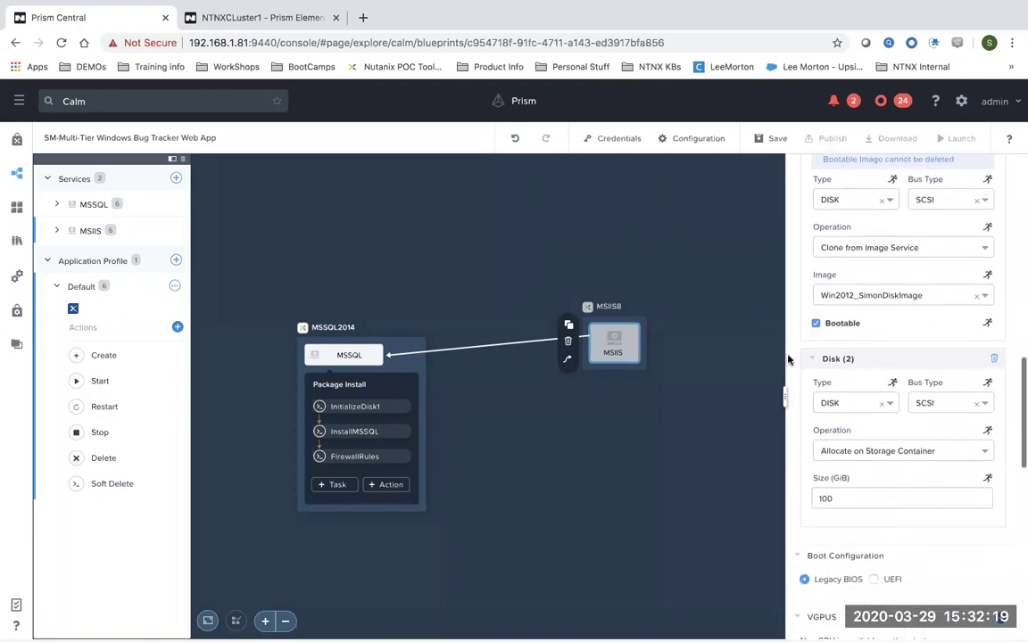
left_click_drag(842, 437, 792, 438)
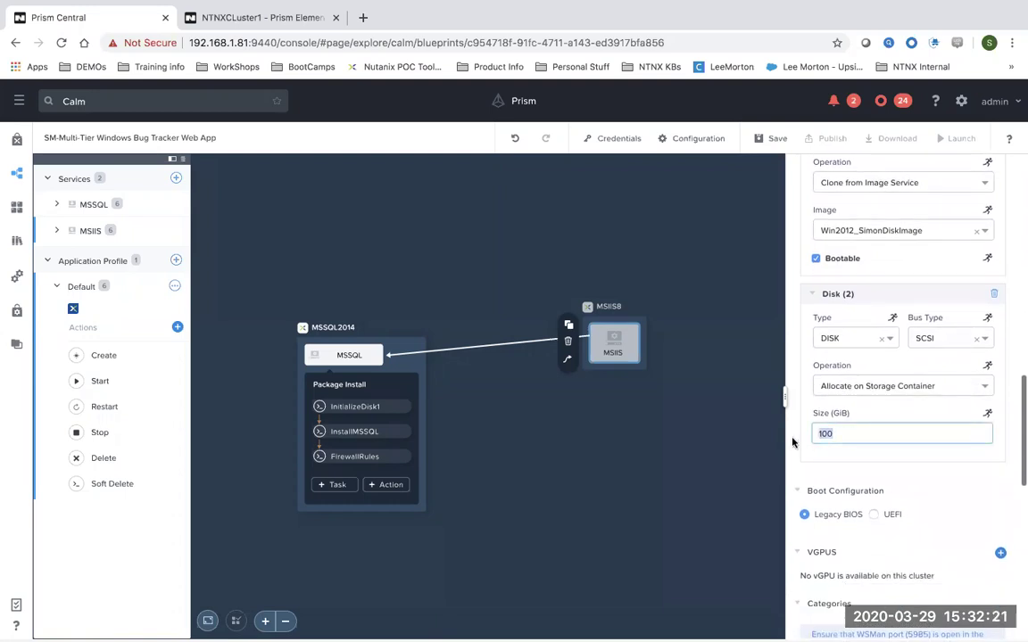
scroll(827, 510, "down", 1)
scroll(827, 510, "down", 8)
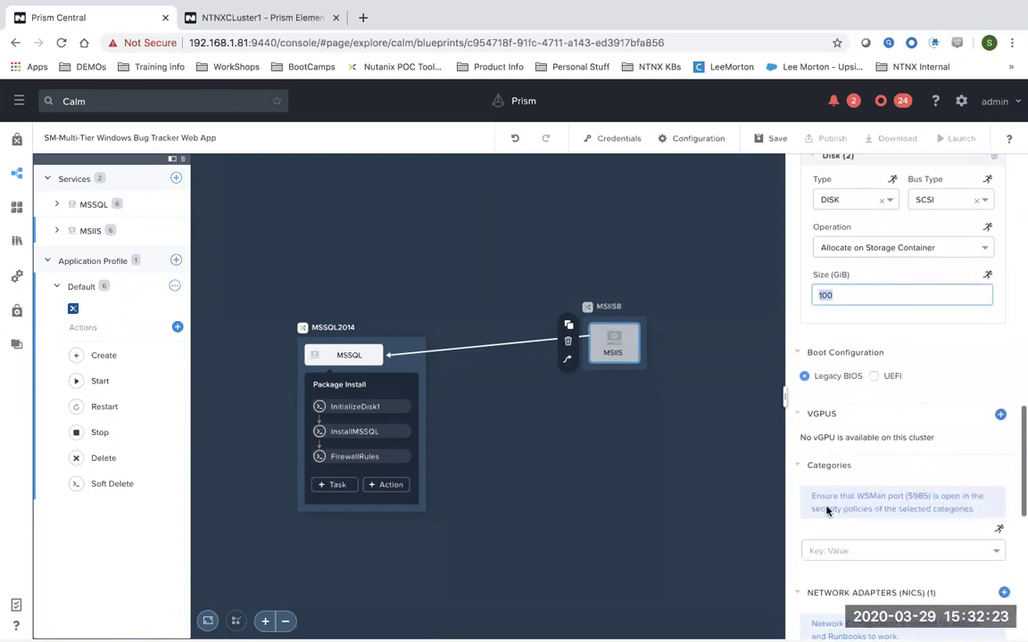
scroll(827, 507, "down", 4)
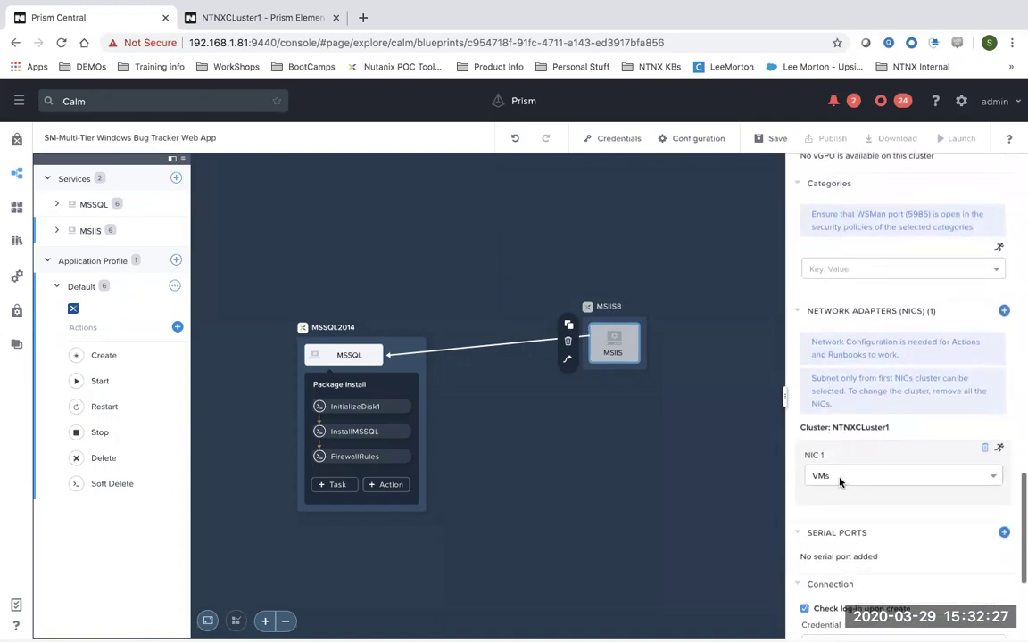
Open the MSIIS service's package settings and display its package install tasks on the canvas.
scroll(839, 482, "up", 15)
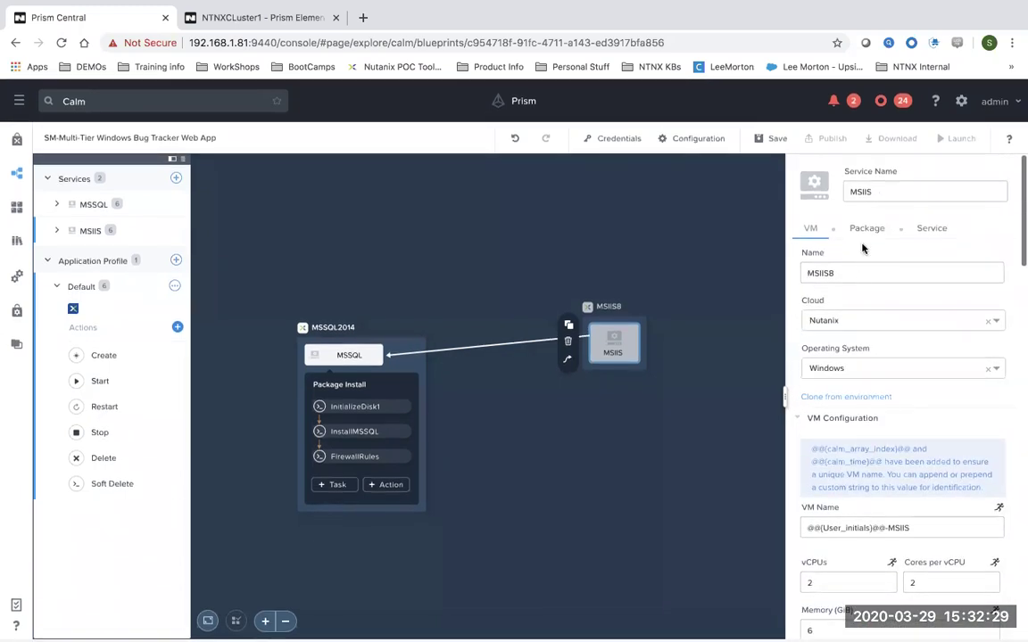
left_click(865, 230)
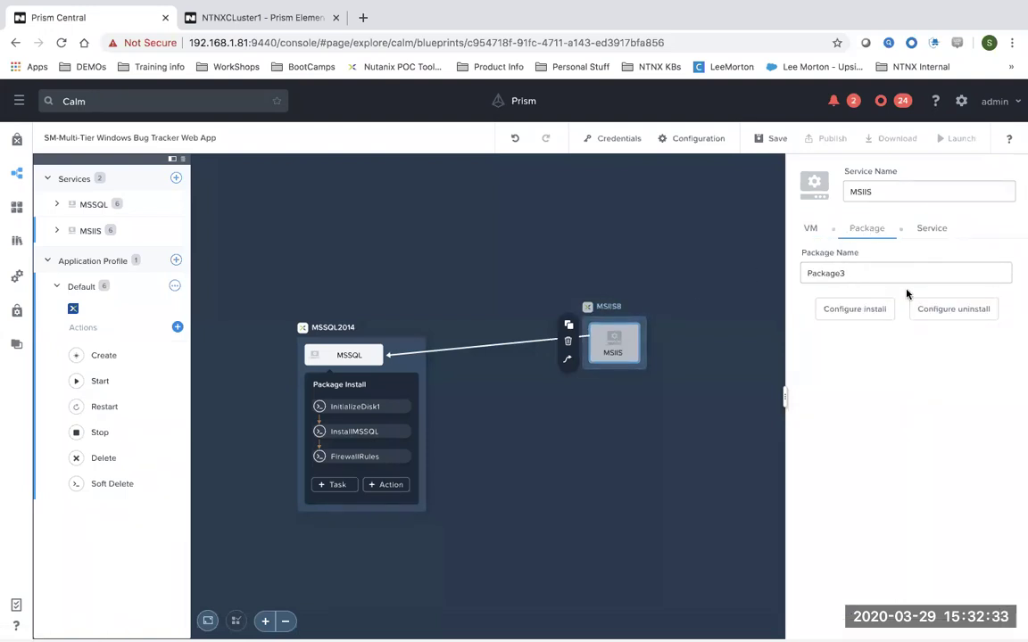
left_click(858, 312)
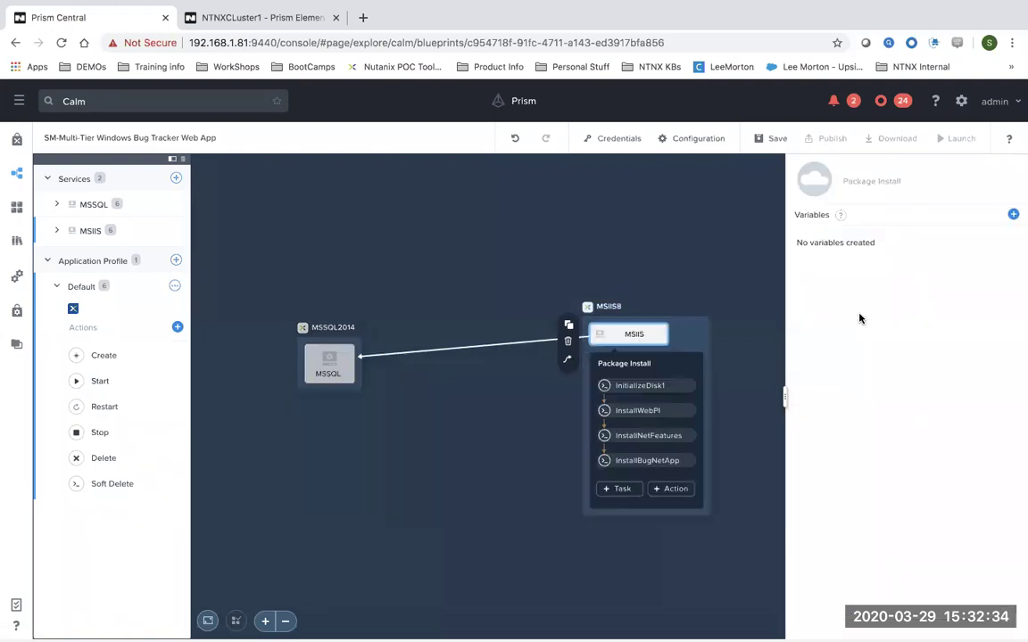
Examine the MSIIS InitializeDisk1 task's credential options, and view its script enlarged before closing it.
left_click(650, 389)
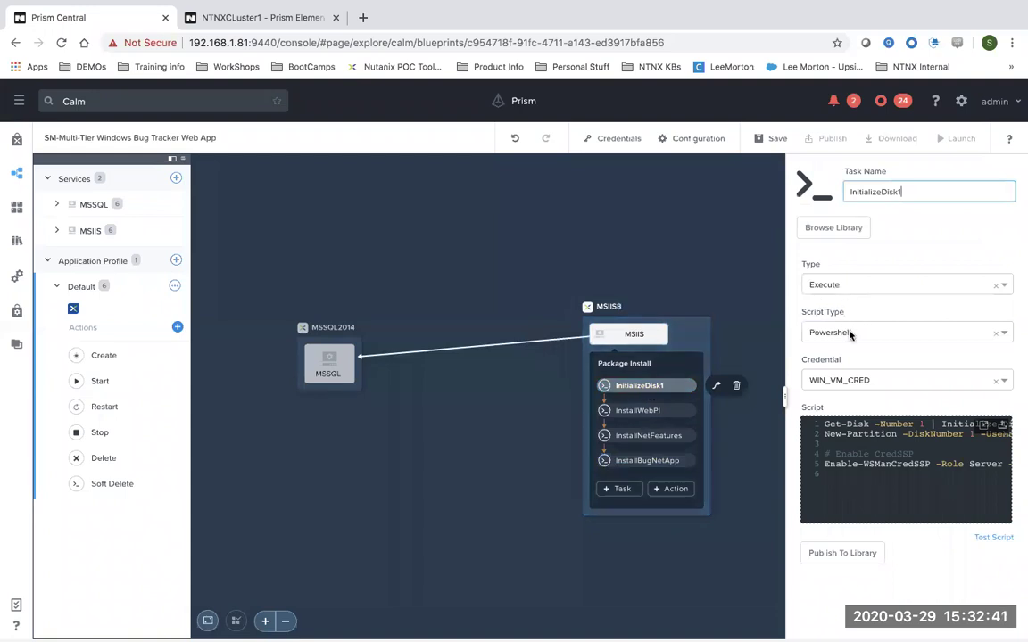
left_click(862, 380)
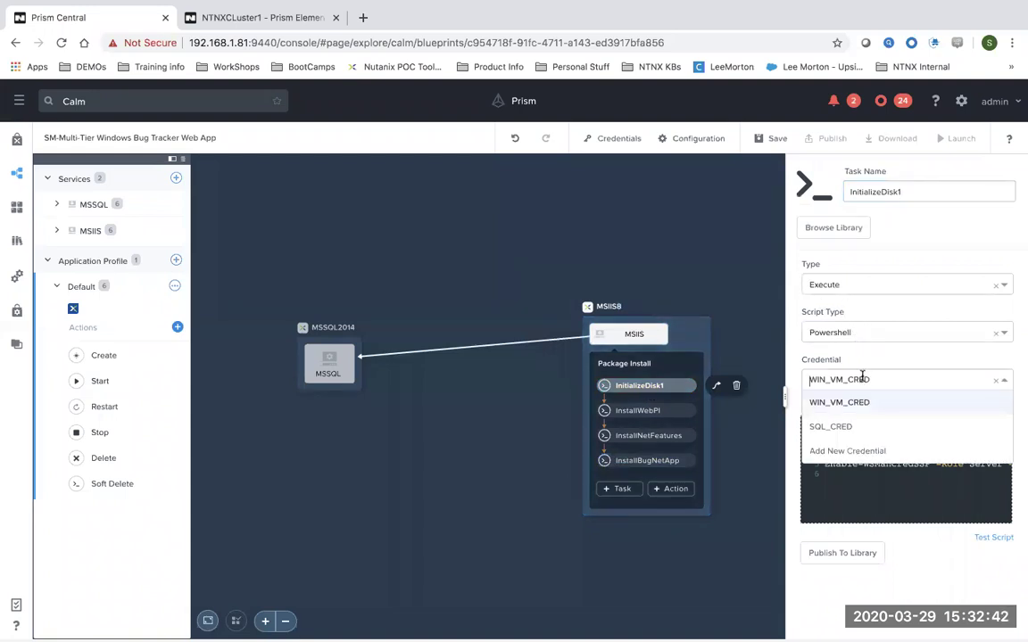
left_click(802, 380)
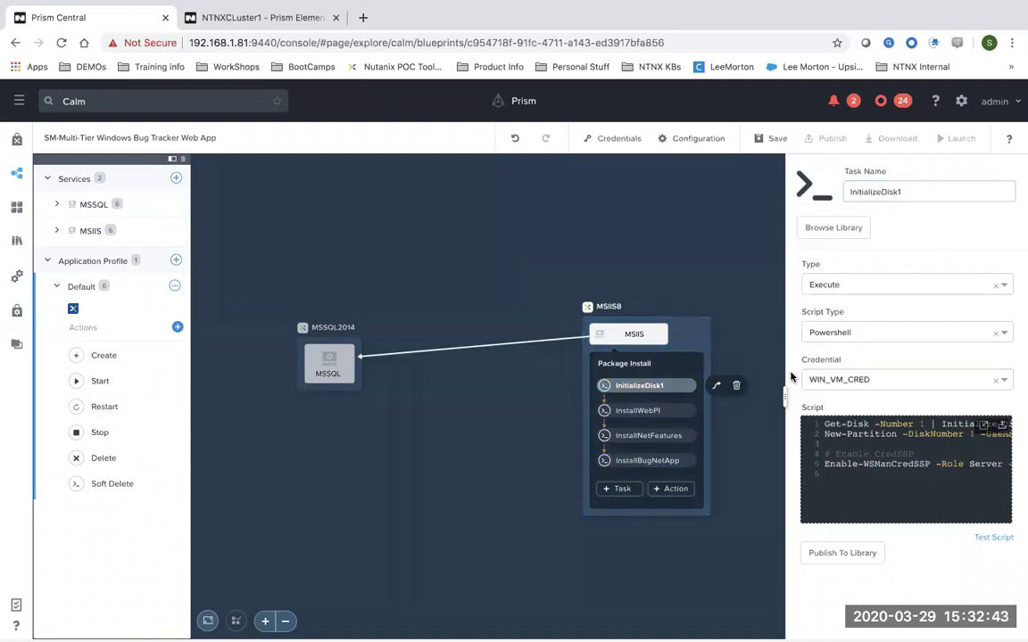
left_click(987, 425)
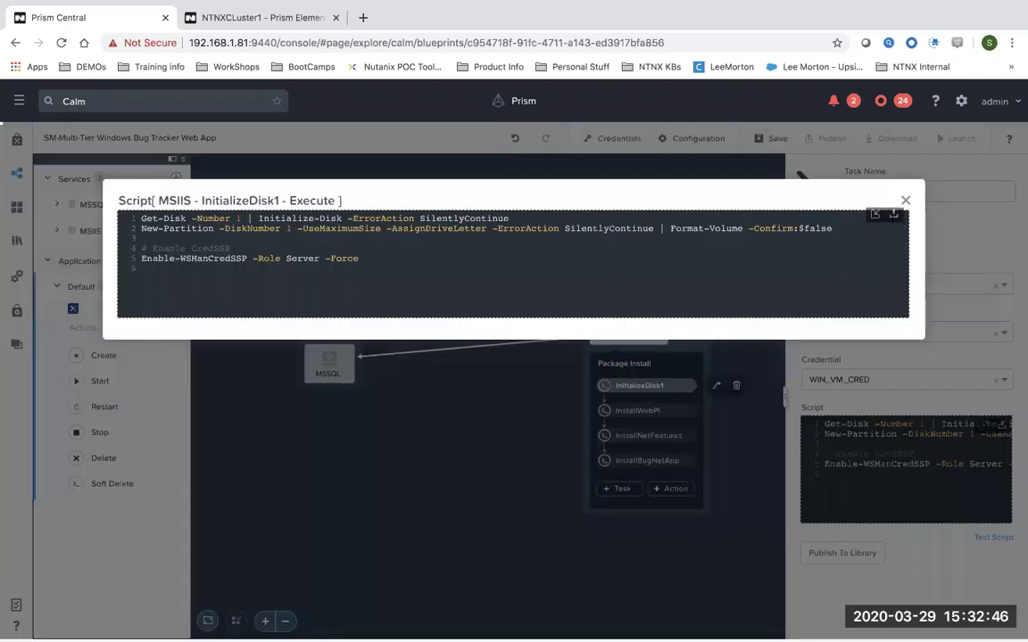
left_click(902, 201)
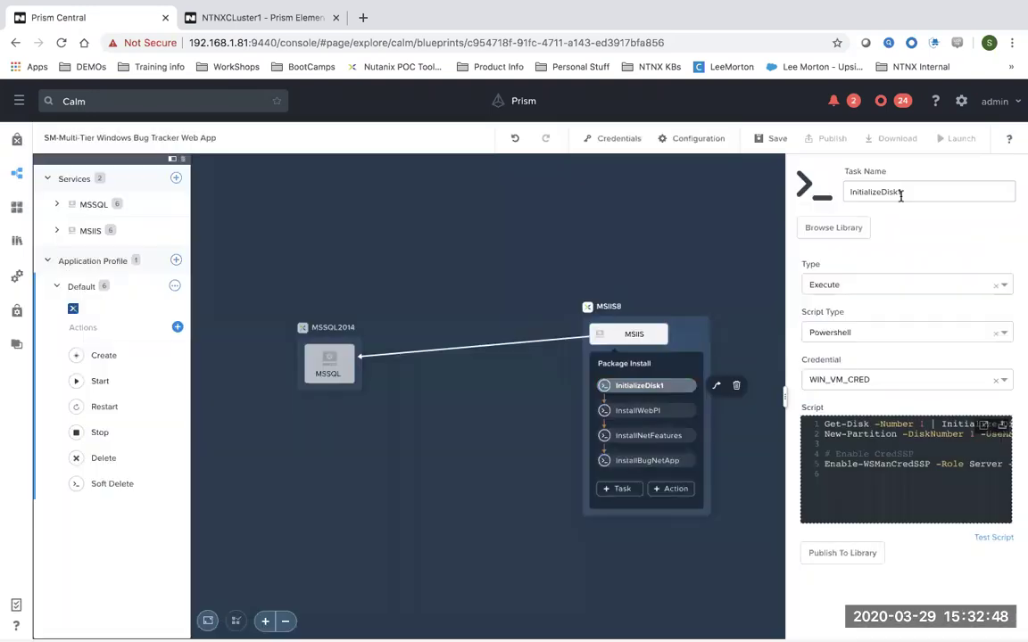
Examine the InstallWebPI task's script type options, keeping Powershell, and view its script enlarged before closing it.
left_click(653, 410)
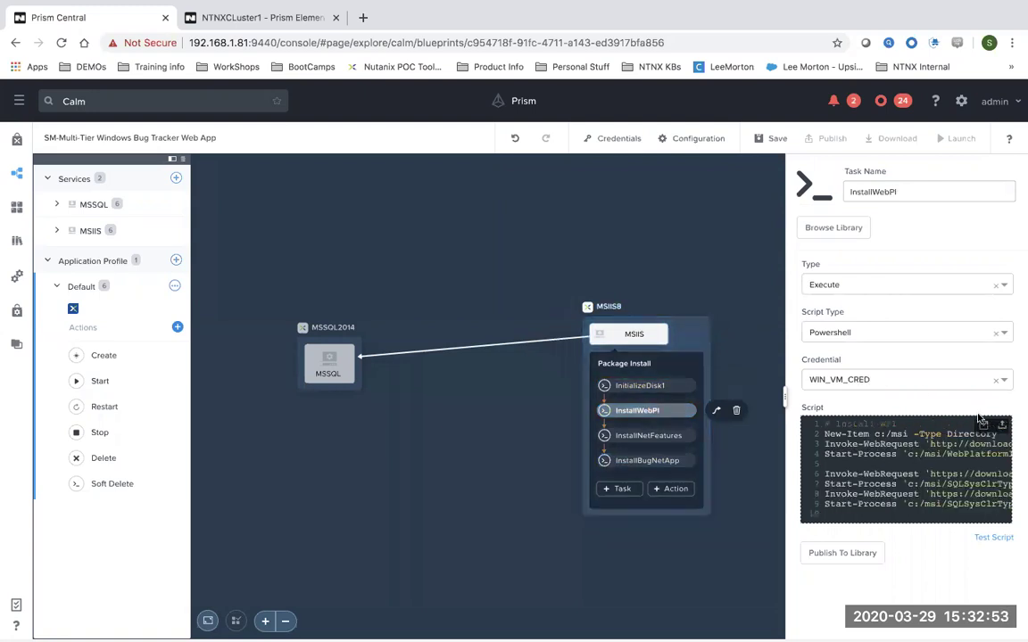
left_click(904, 331)
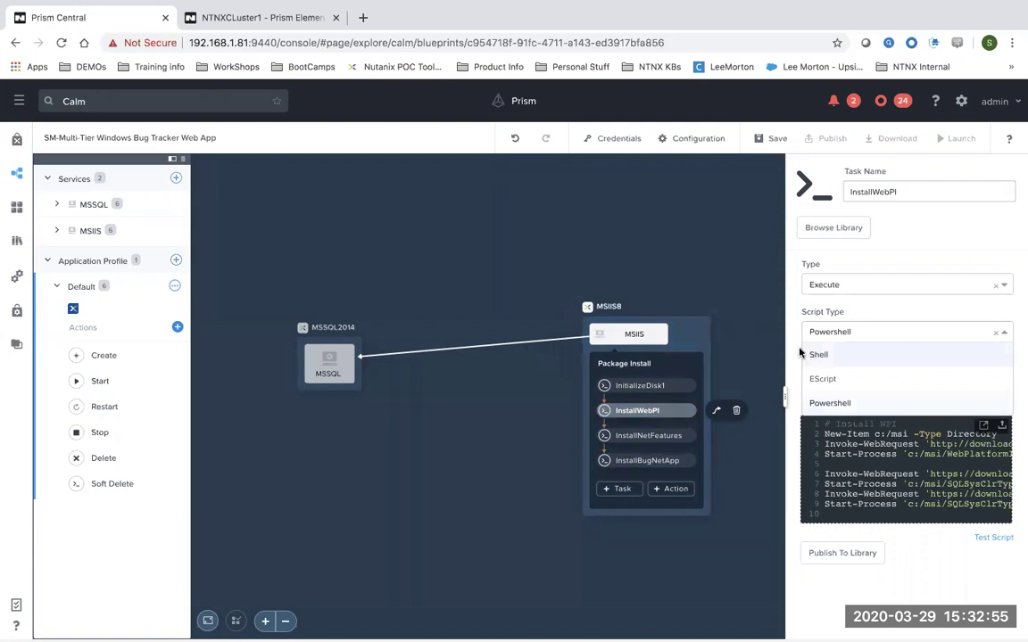
left_click(716, 320)
left_click(984, 426)
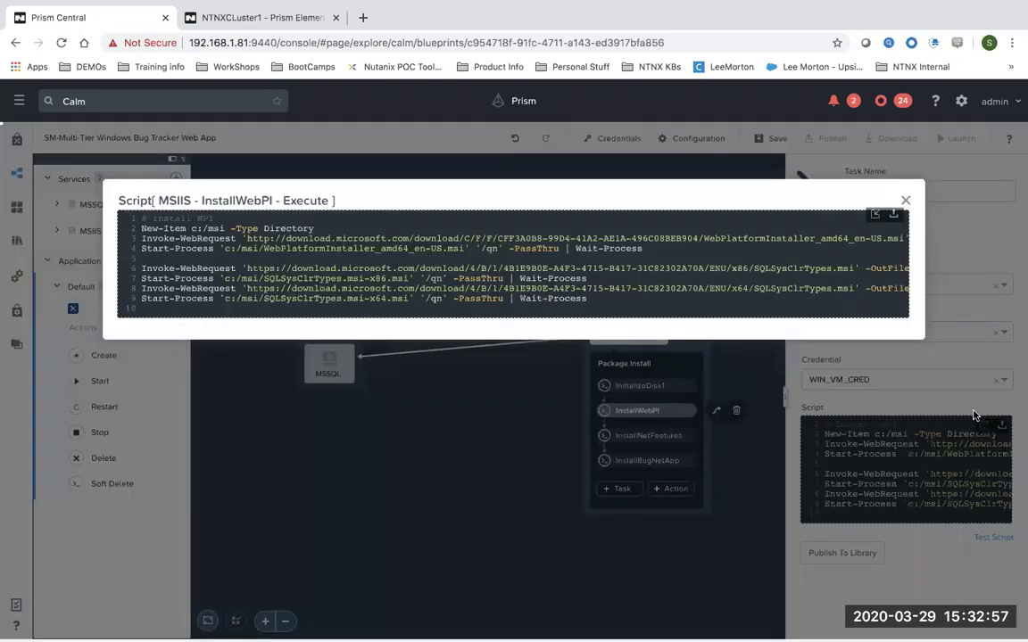
left_click(904, 201)
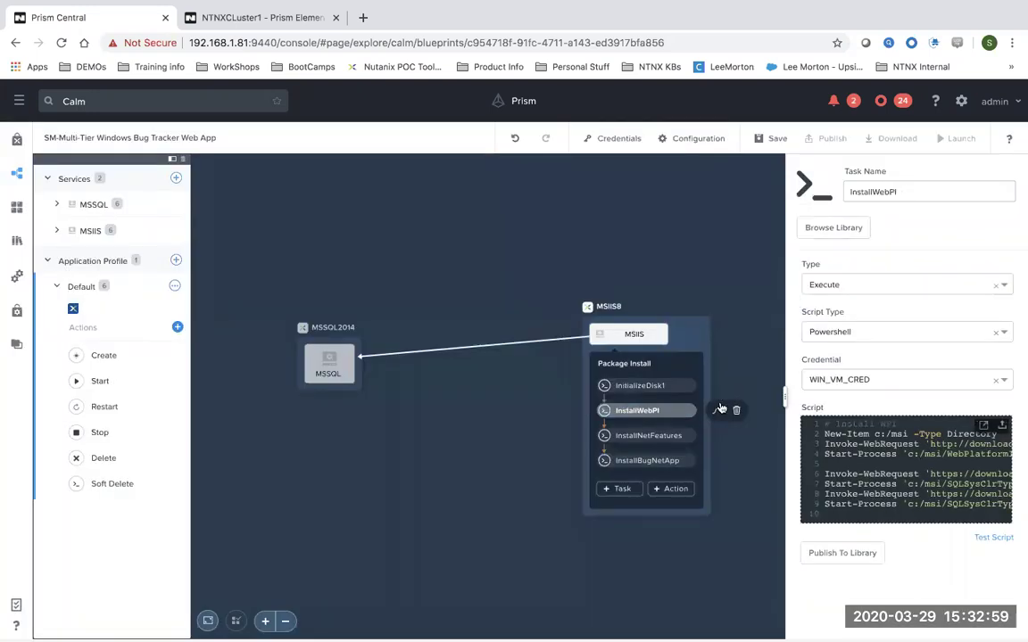
Open the InstallNetFeatures task and view its script enlarged before closing it.
left_click(654, 436)
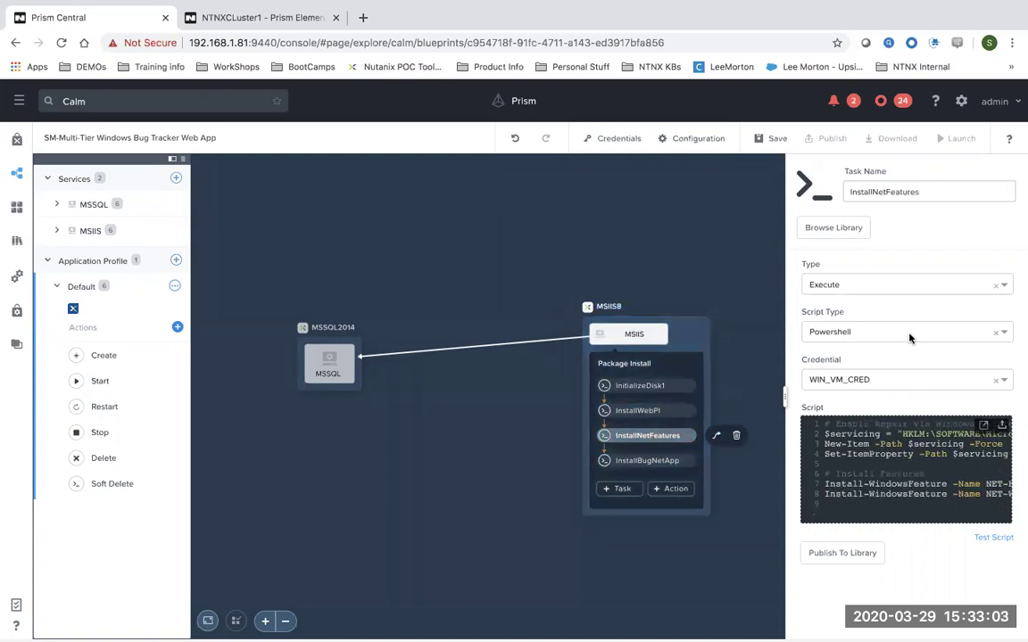
left_click(984, 427)
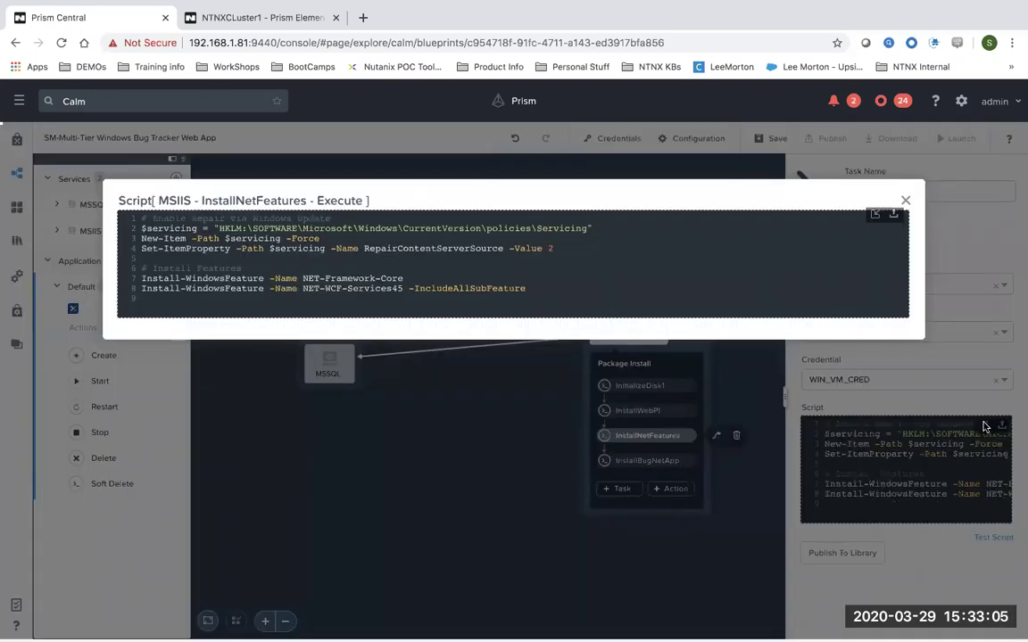
left_click(907, 201)
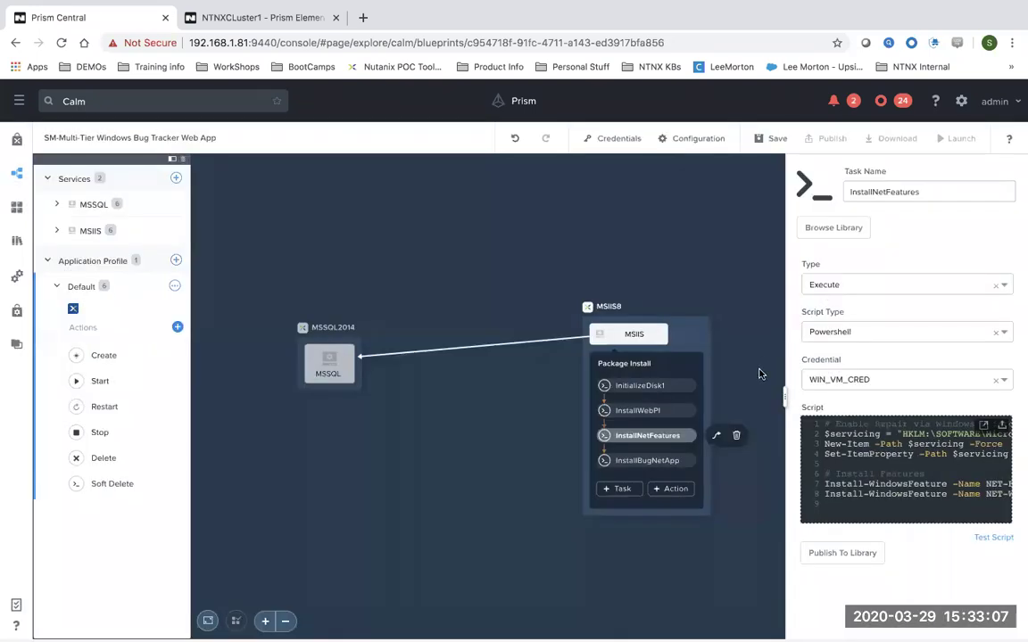
Open the InstallBugNetApp task and view its script enlarged before closing it.
left_click(671, 461)
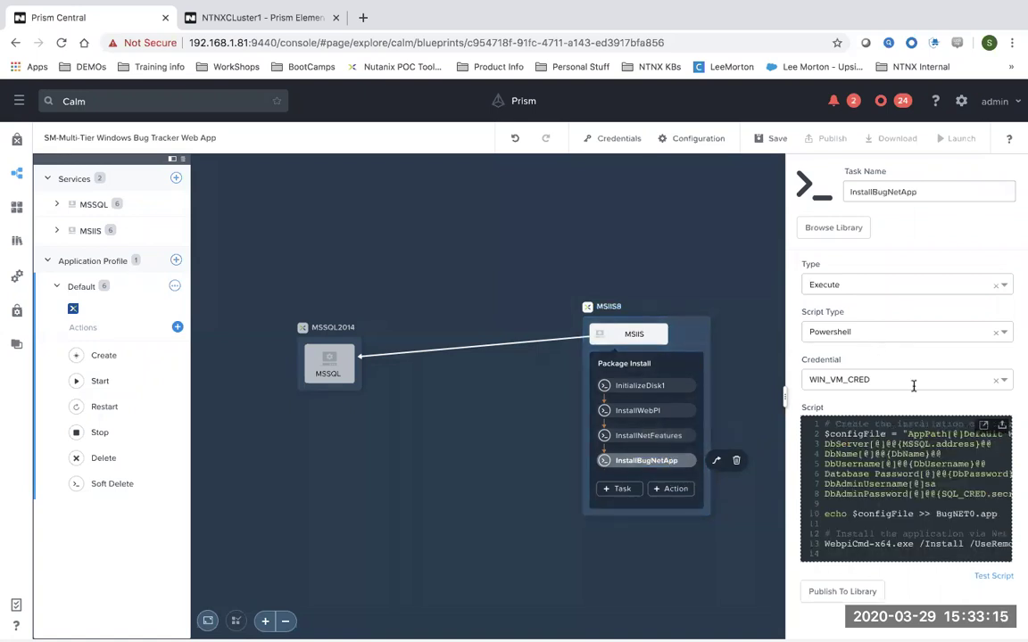
left_click(985, 428)
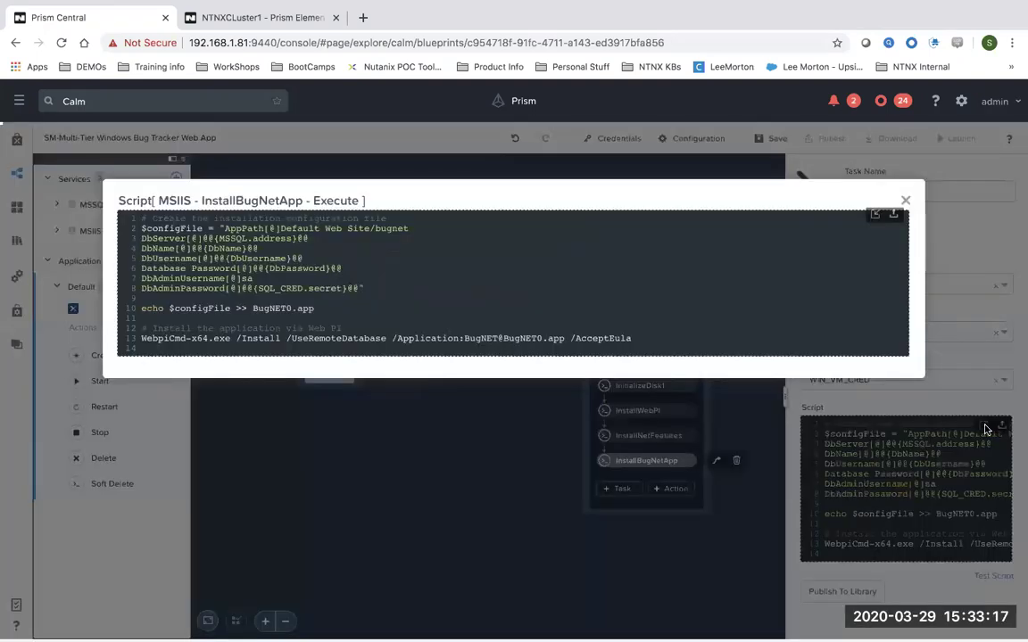
left_click(904, 201)
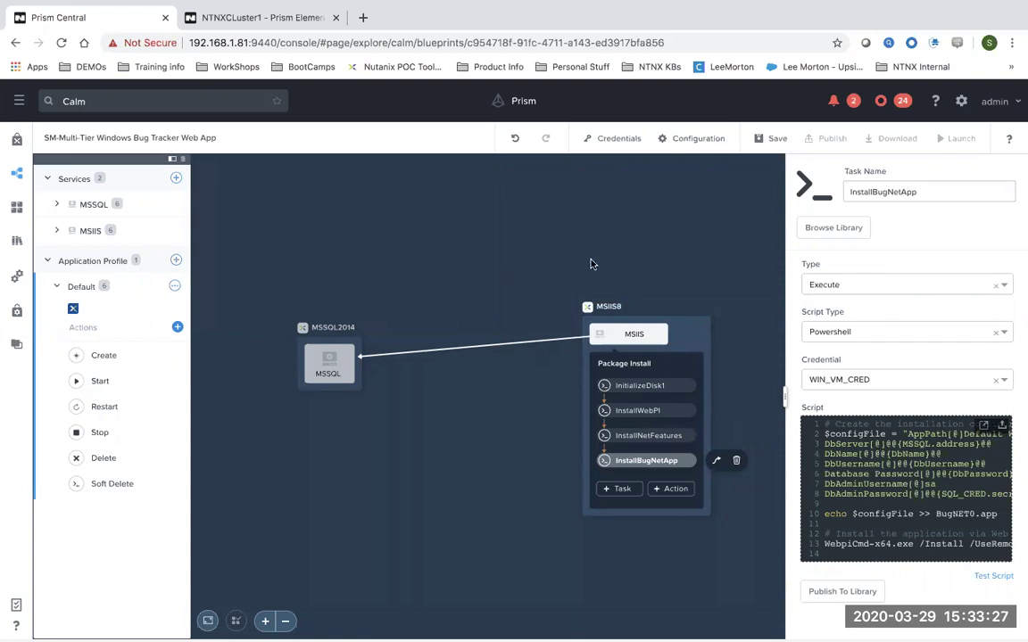
Open the SM_Bugtrak application's audit log and expand its Create action.
left_click(16, 214)
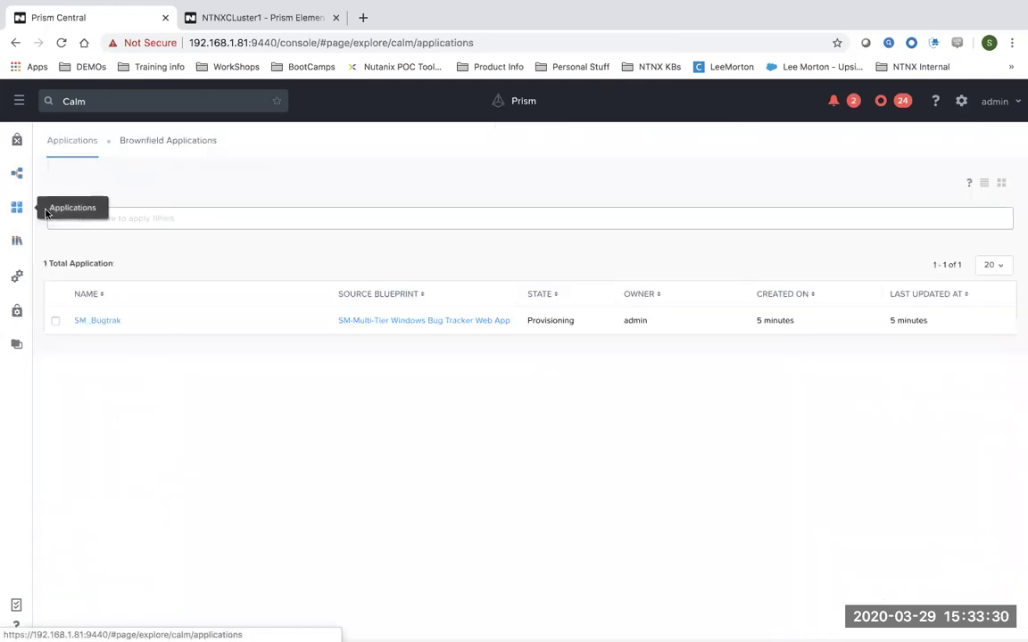
left_click(96, 323)
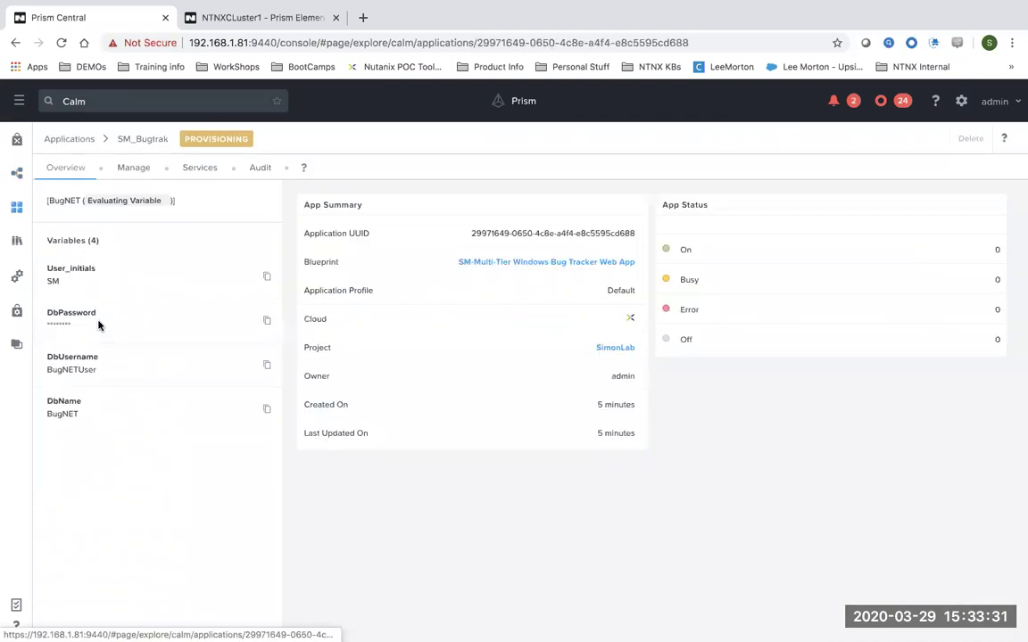
left_click(261, 169)
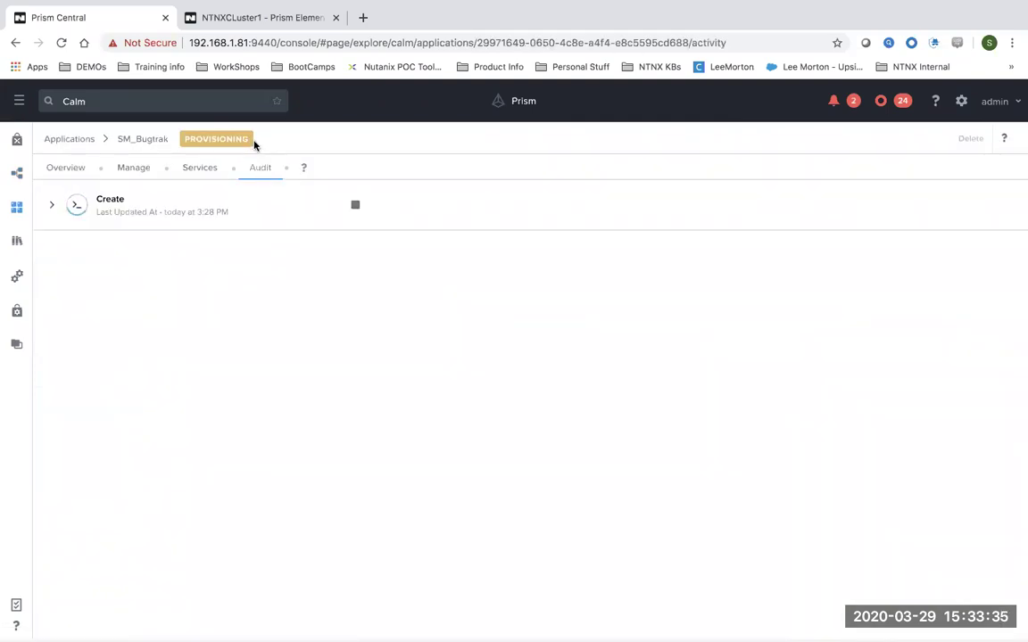
left_click(49, 205)
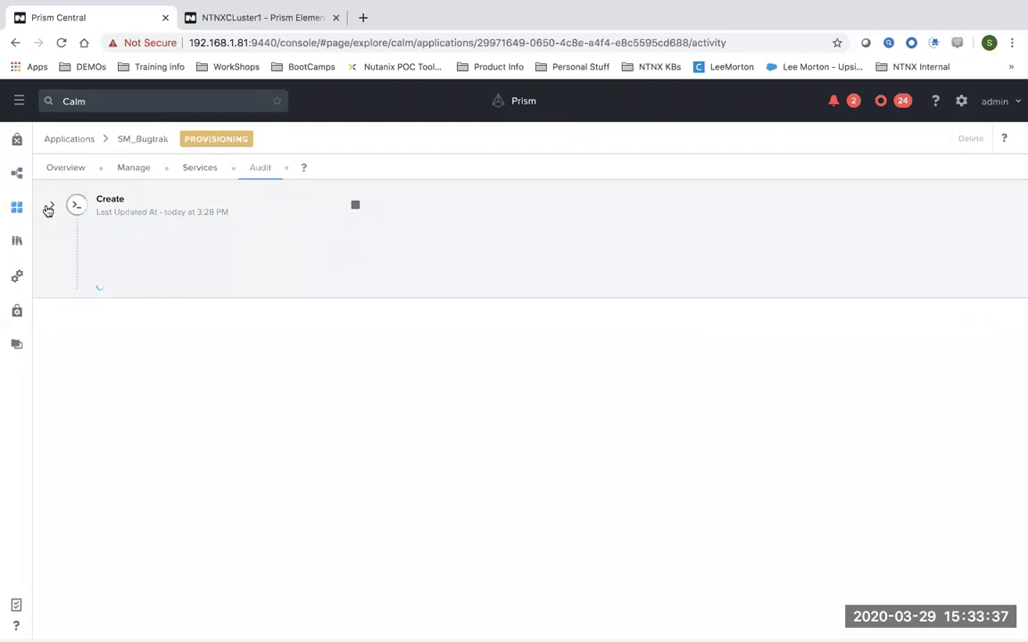
Expand MSIIS - Substrate Create and examine the VM payload of its MSIIS8 - Provision Nutanix task.
left_click(52, 317)
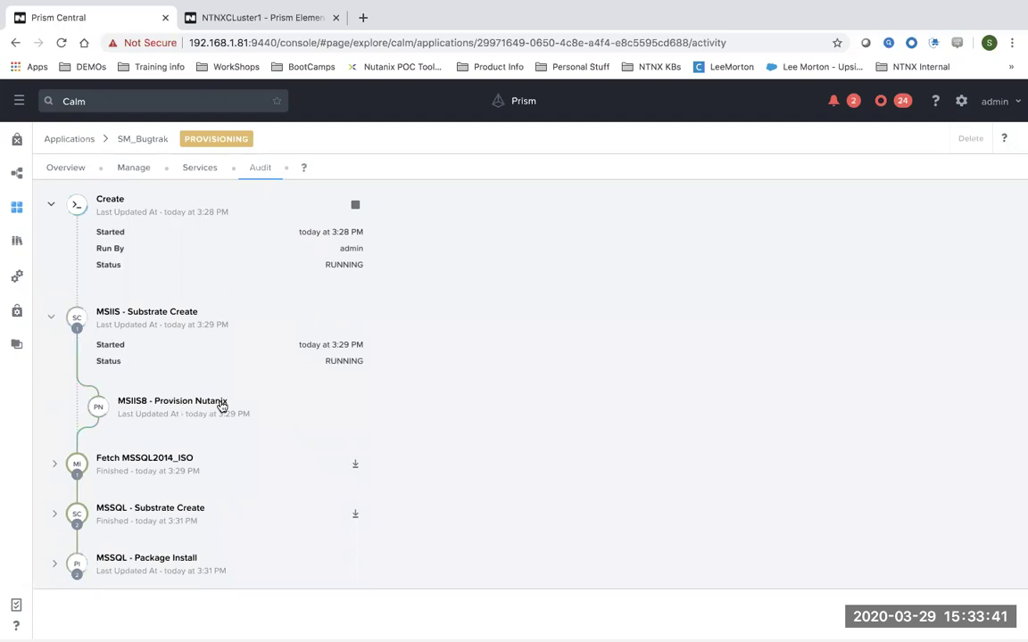
left_click_drag(240, 401, 110, 404)
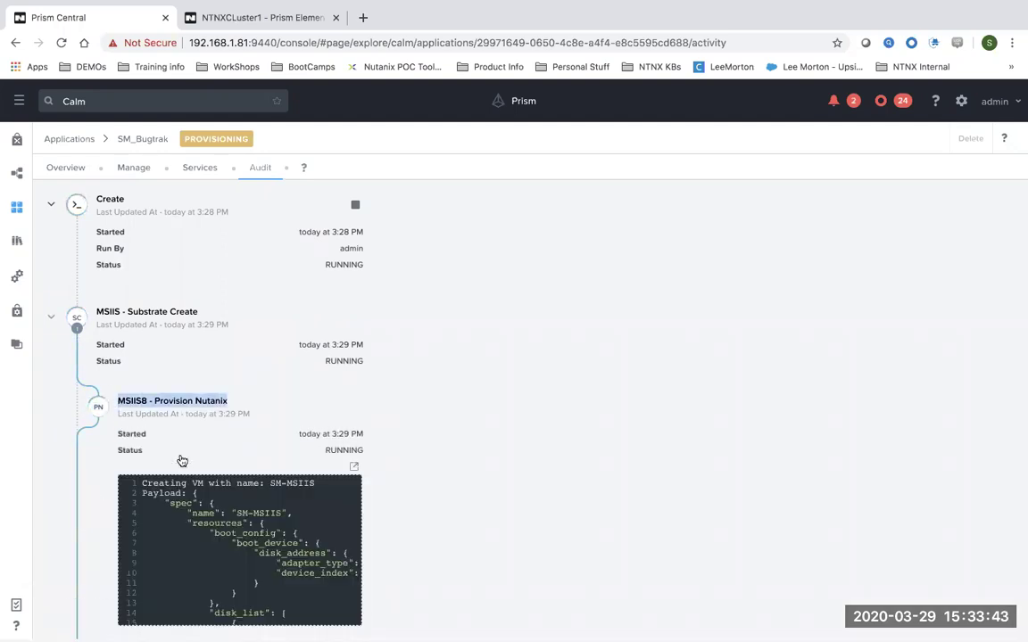
scroll(182, 460, "down", 2)
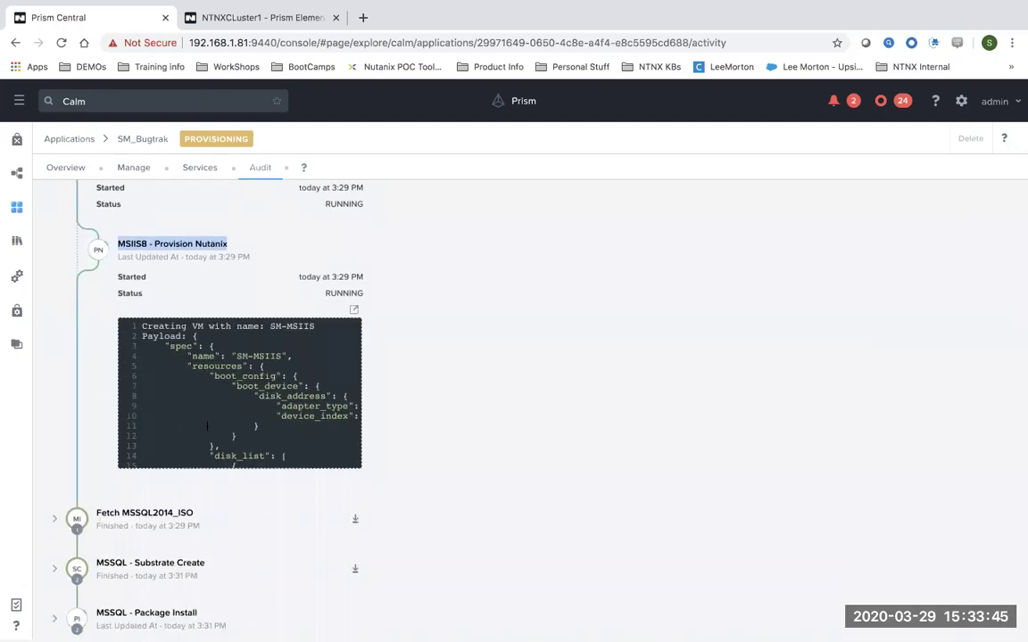
scroll(207, 426, "down", 3)
scroll(238, 512, "down", 2)
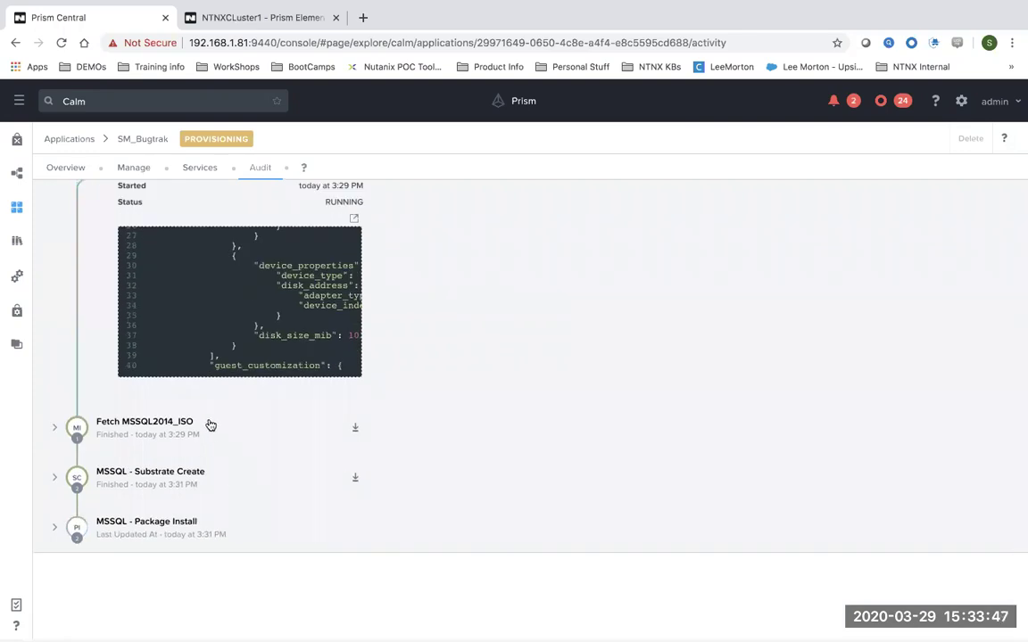
Expand the Fetch MSSQL2014_ISO and MSSQL - Substrate Create entries to view their subtasks.
left_click_drag(129, 423, 193, 422)
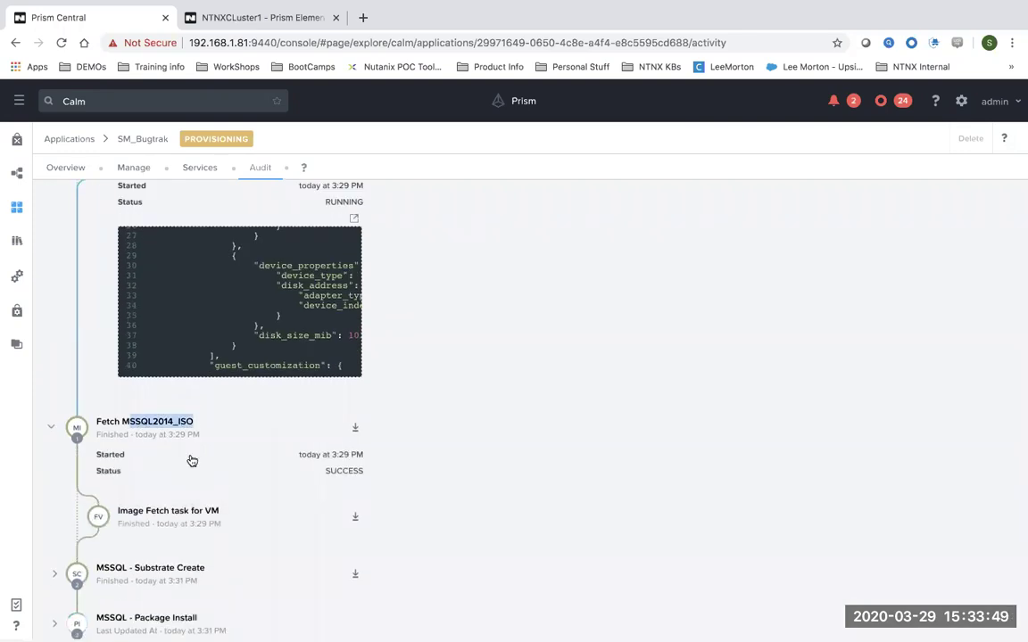
scroll(192, 461, "down", 2)
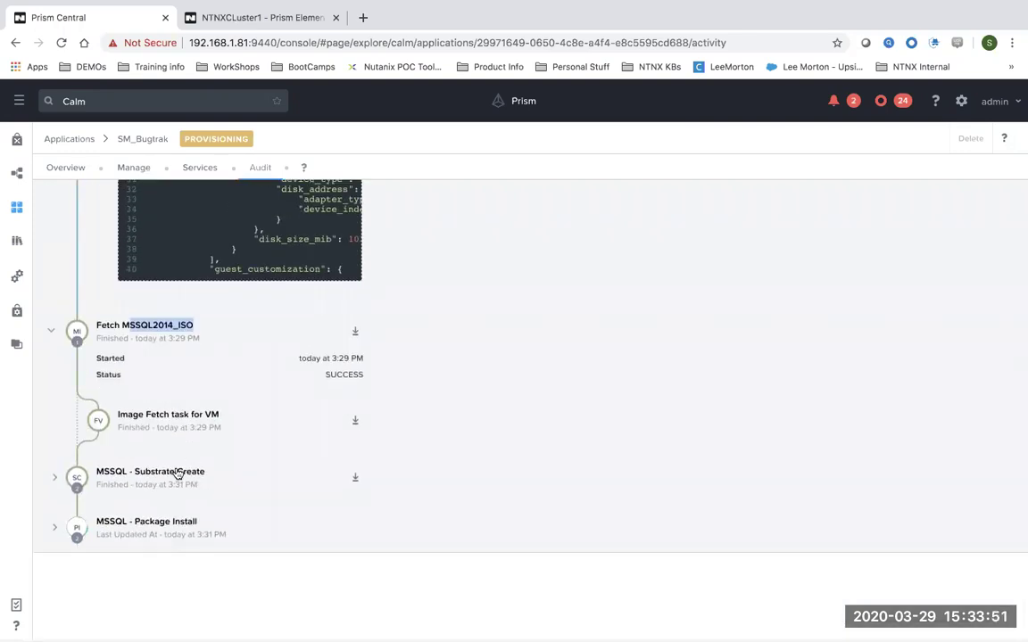
left_click(178, 473)
scroll(236, 502, "down", 3)
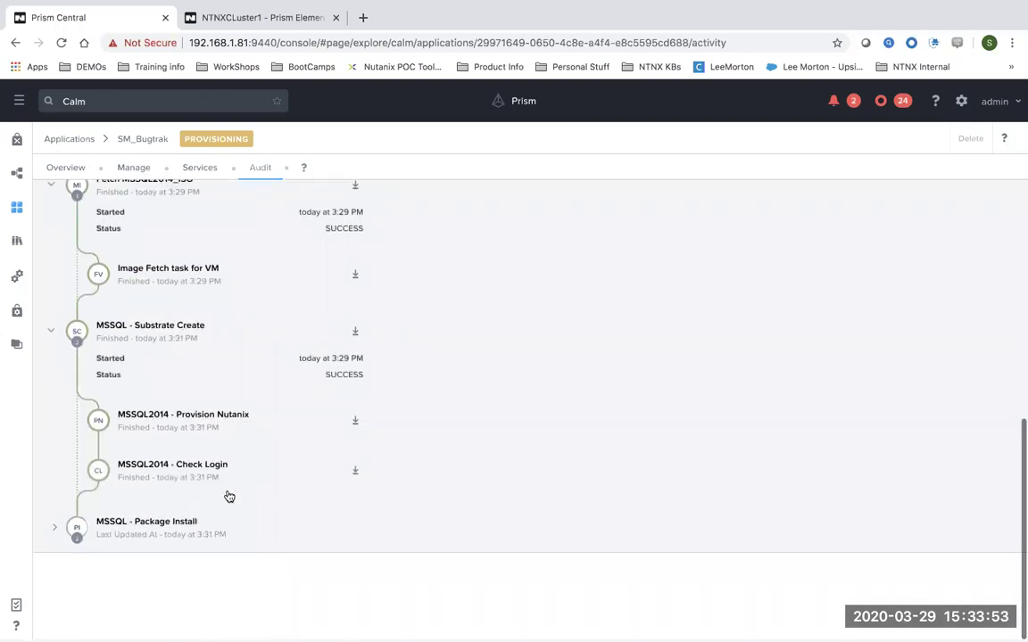
Expand MSSQL - Package Install and examine the InitializeDisk1 output and the InstallMSSQL task details.
left_click(191, 524)
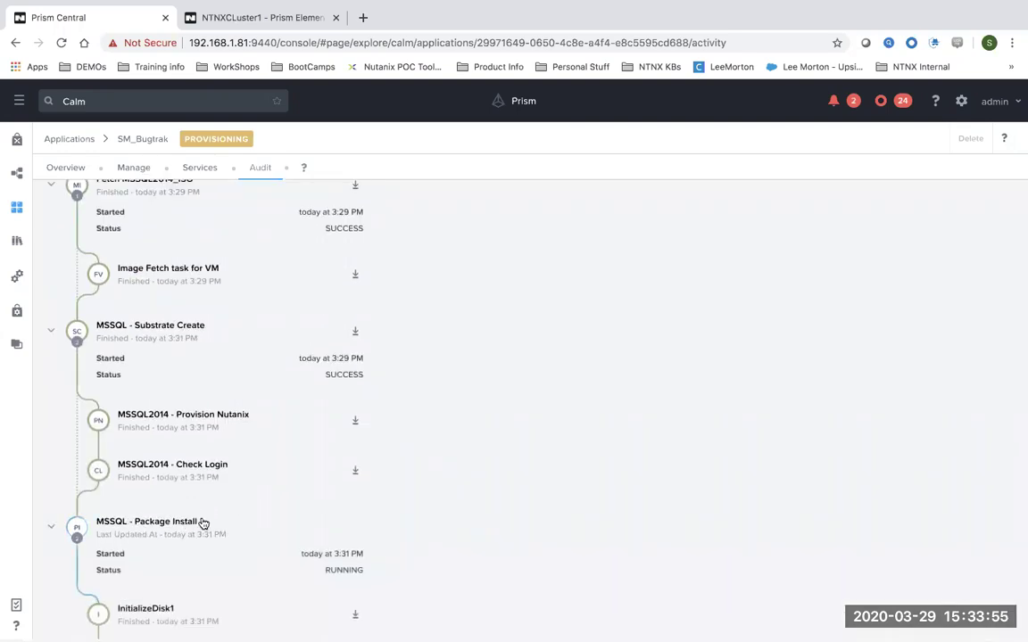
scroll(237, 521, "down", 1)
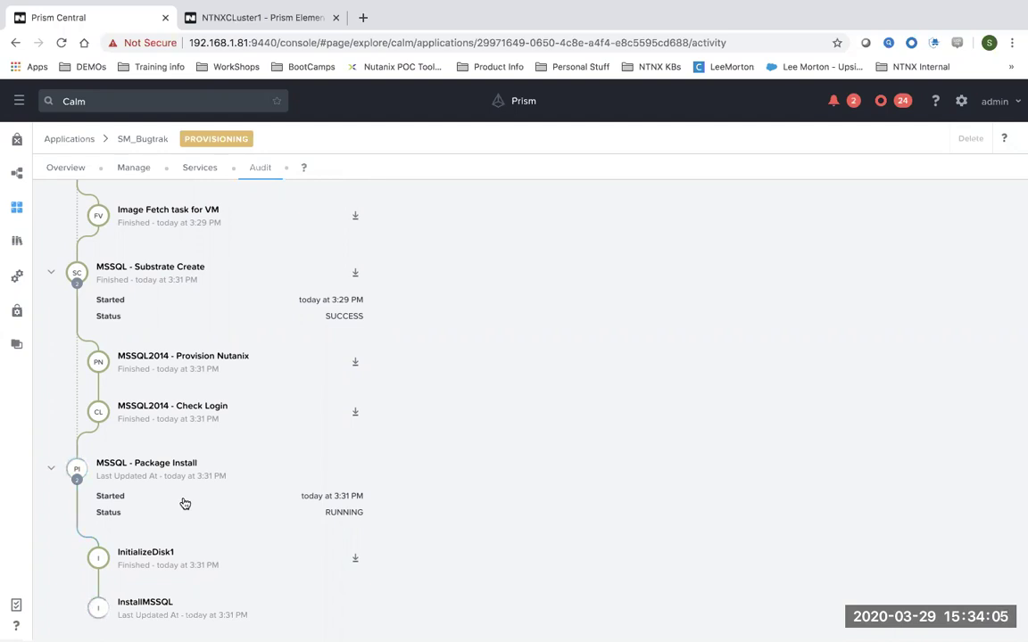
left_click(158, 554)
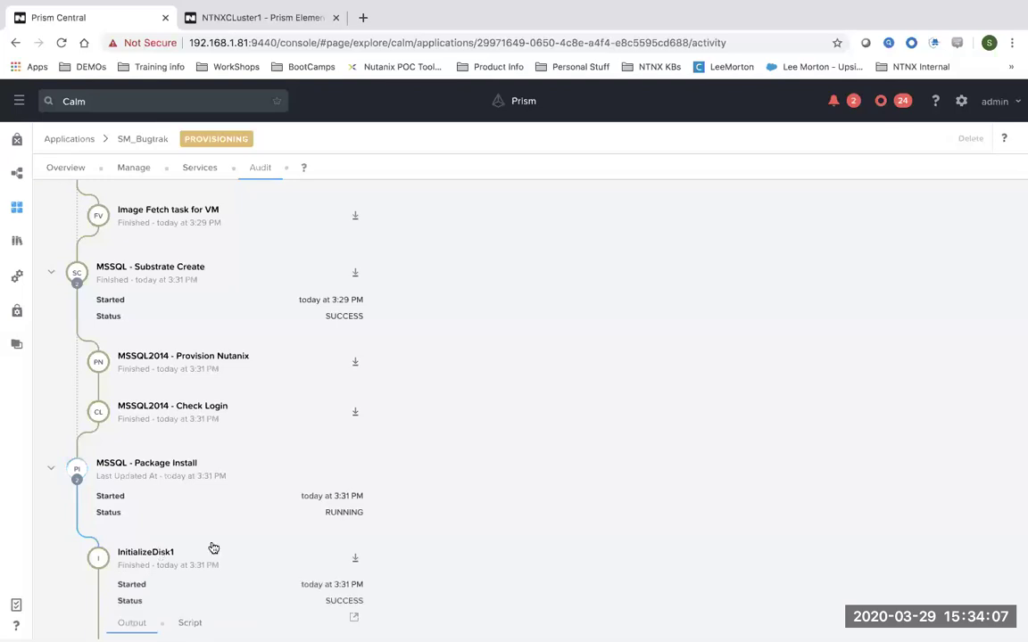
scroll(239, 544, "down", 3)
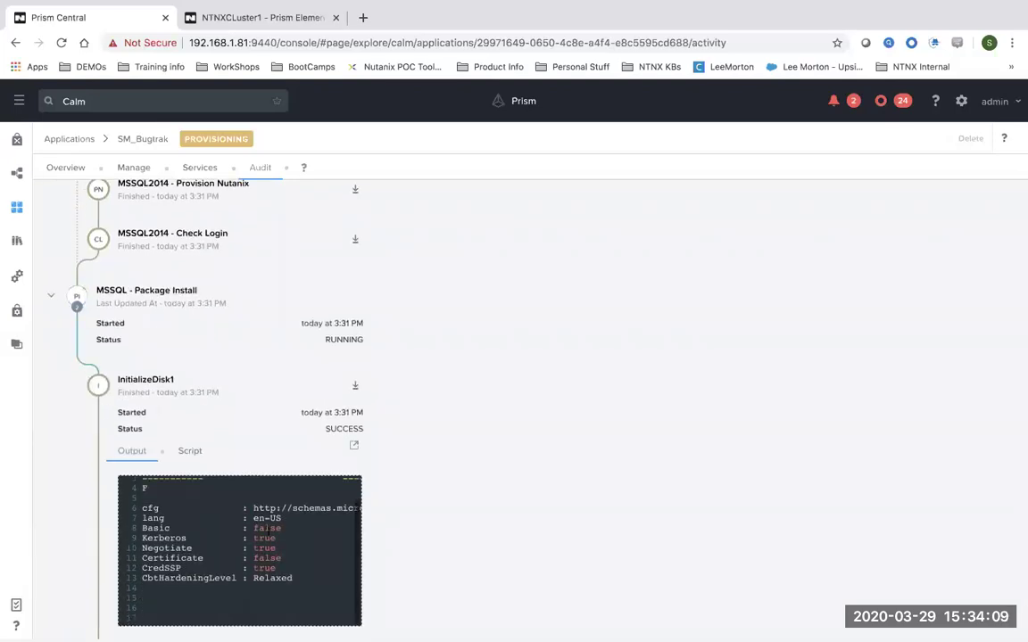
scroll(442, 537, "down", 1)
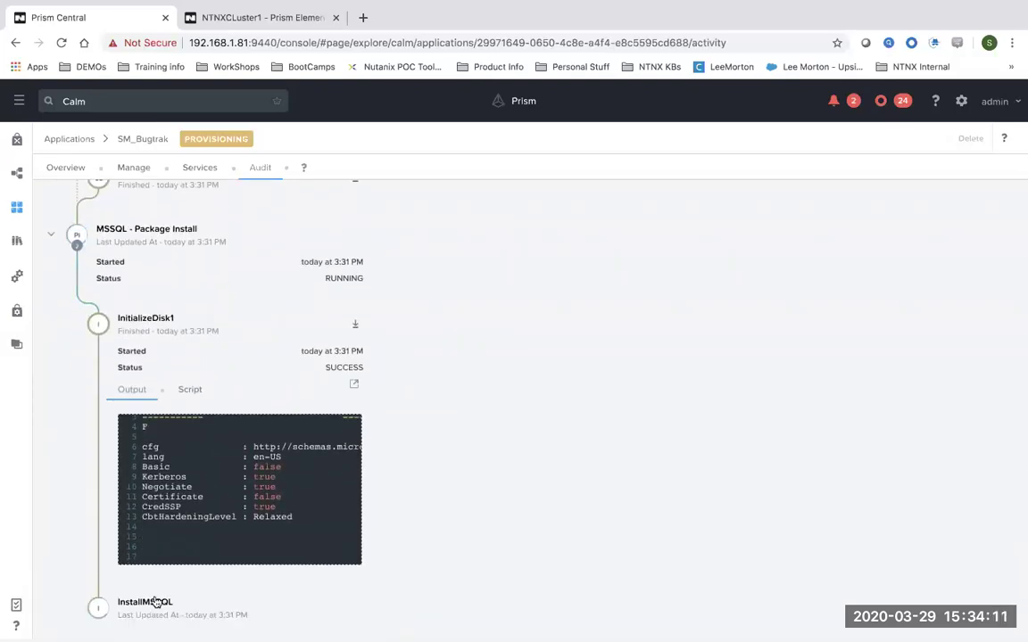
left_click(254, 596)
scroll(254, 596, "down", 1)
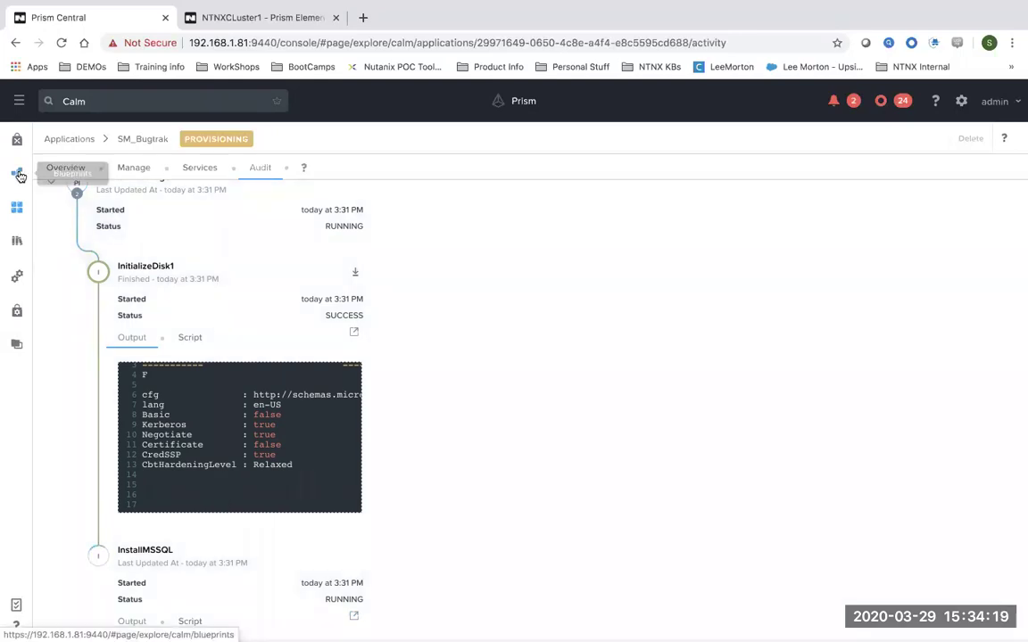
Open Calm's settings and display the configured providers.
left_click(15, 282)
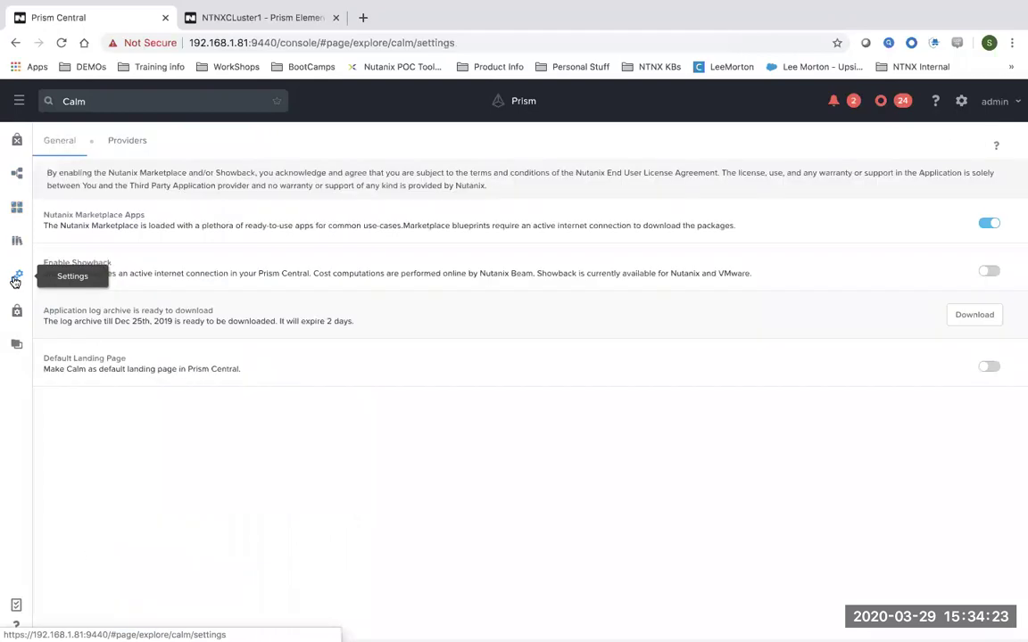
left_click(130, 141)
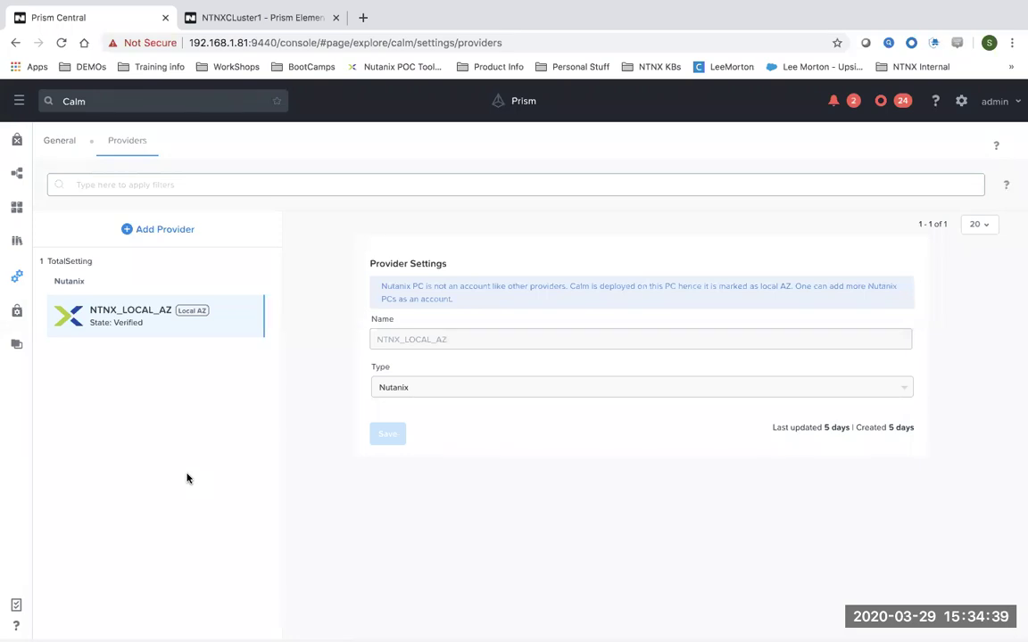
Add a provider account of type Azure and examine its subscription, tenant, client ID and client secret fields.
left_click(175, 231)
left_click(415, 350)
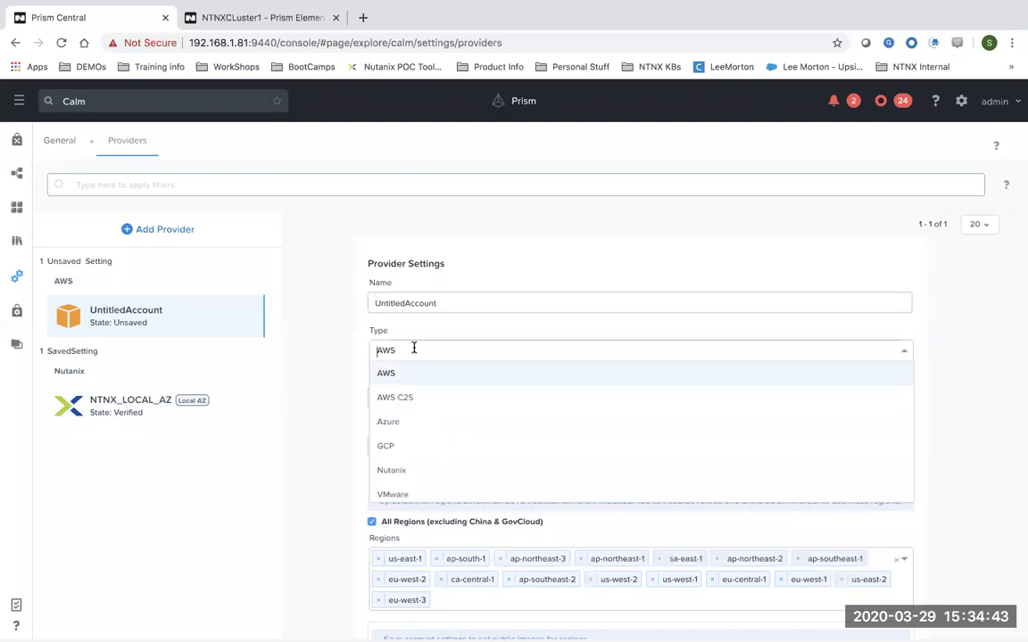
left_click(411, 422)
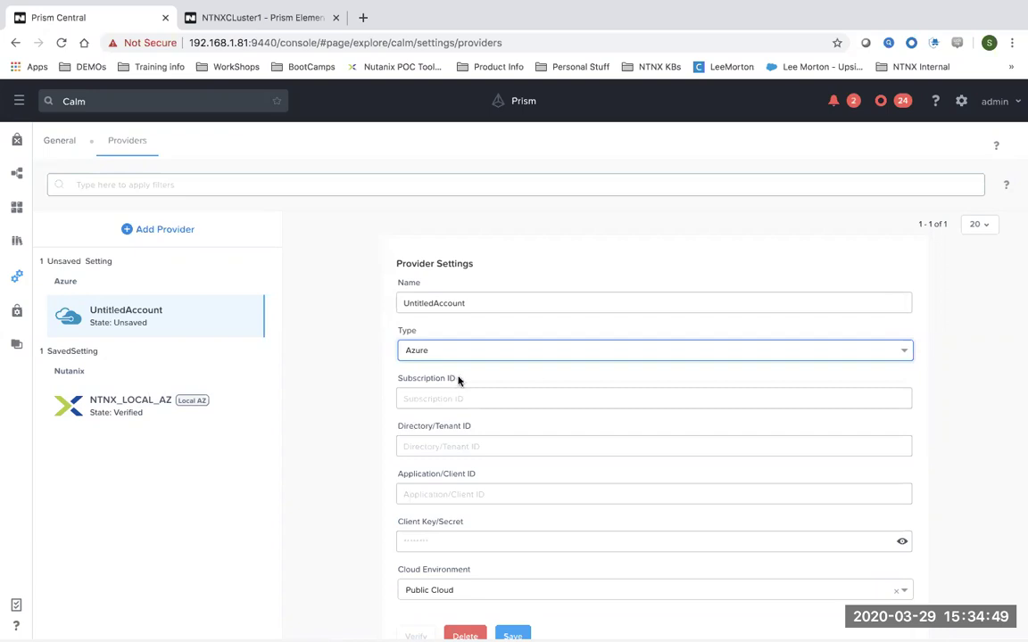
left_click_drag(455, 378, 406, 379)
left_click_drag(470, 427, 403, 427)
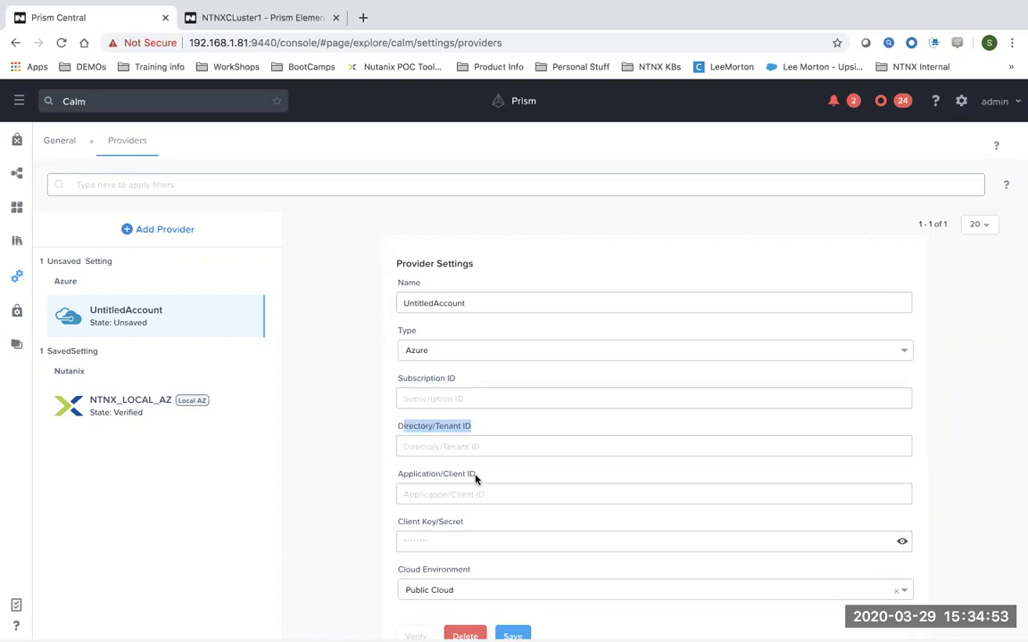
left_click_drag(475, 475, 391, 474)
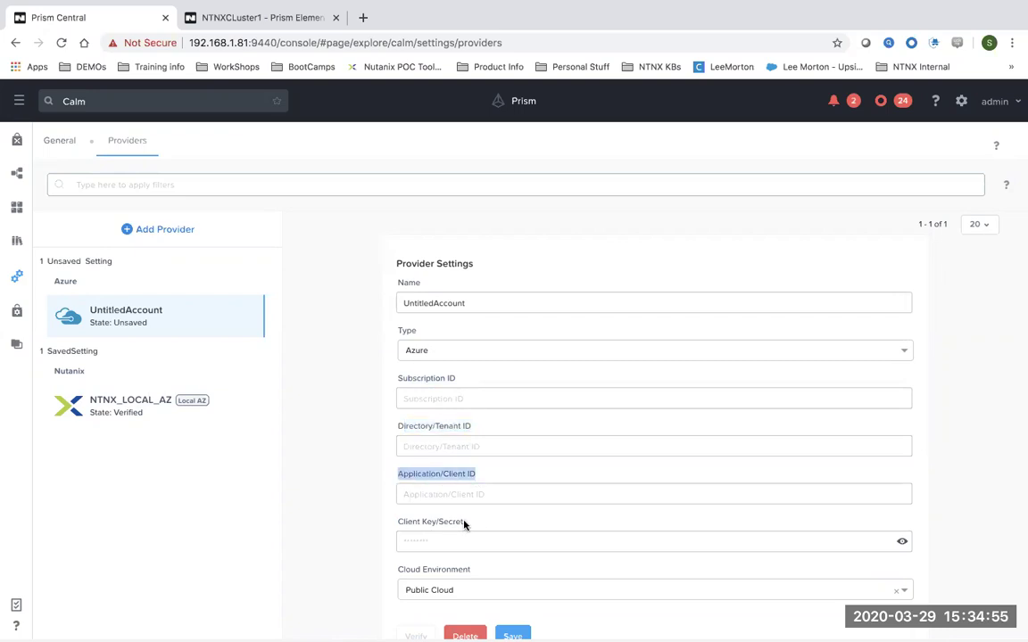
left_click_drag(465, 523, 381, 525)
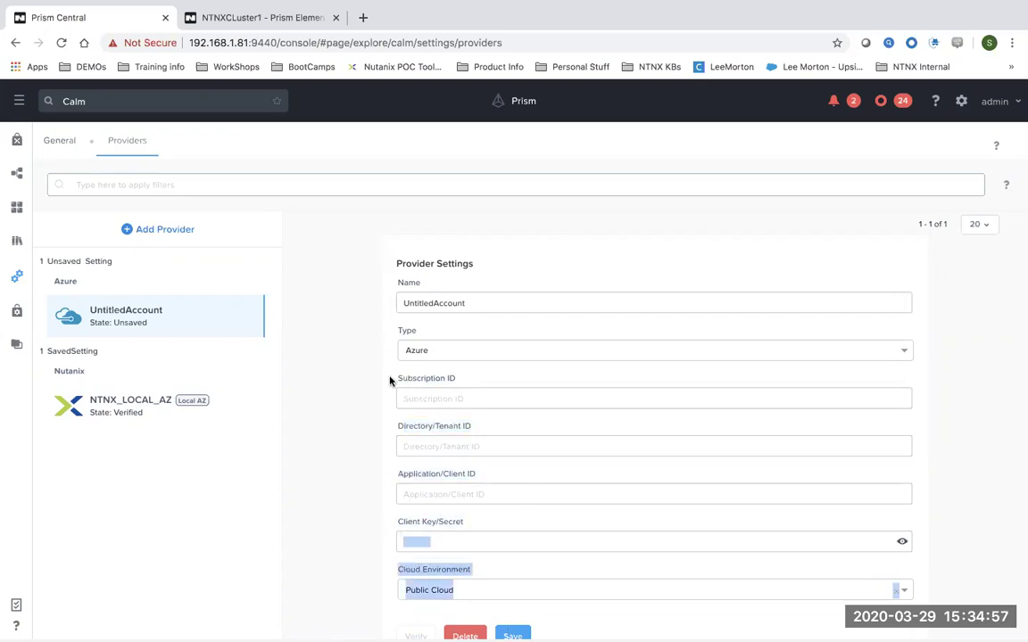
Change the unsaved account's type to AWS and examine its access key, secret key and region fields.
left_click(443, 350)
left_click(436, 373)
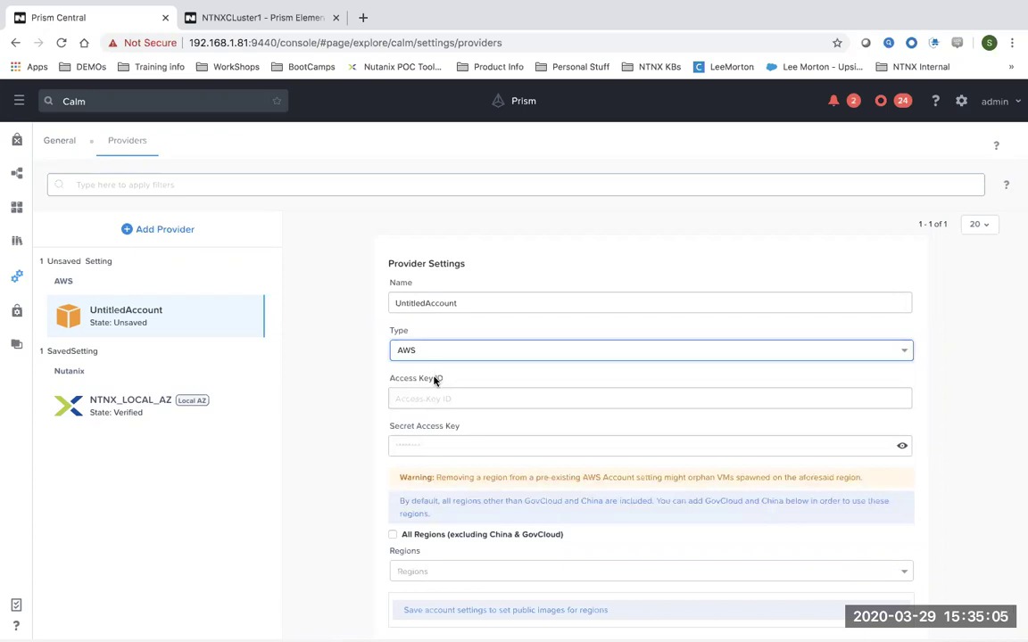
triple_click(437, 379)
left_click_drag(457, 426, 402, 431)
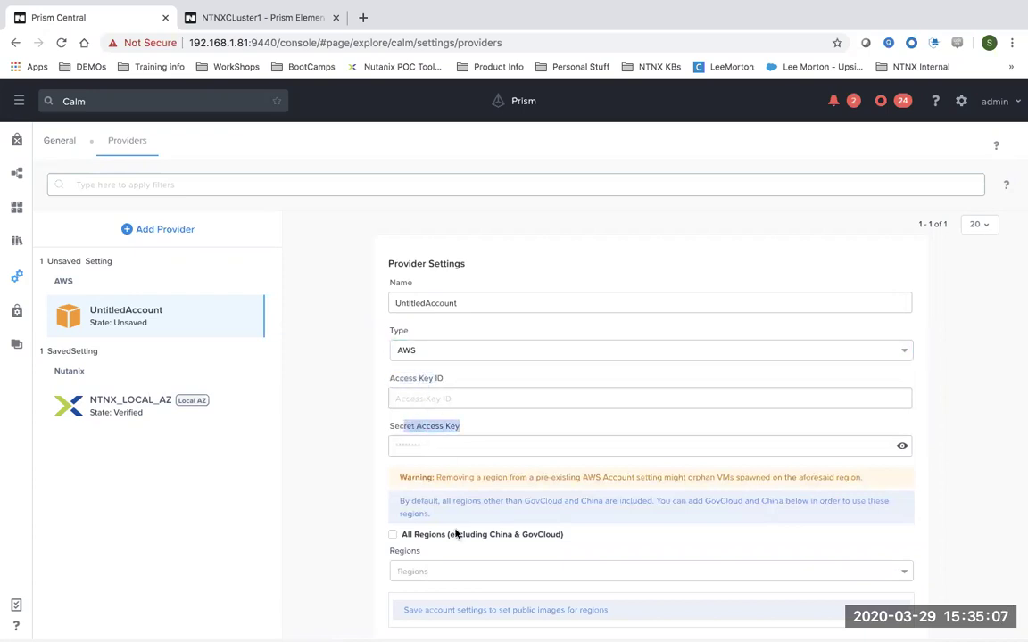
scroll(473, 551, "down", 1)
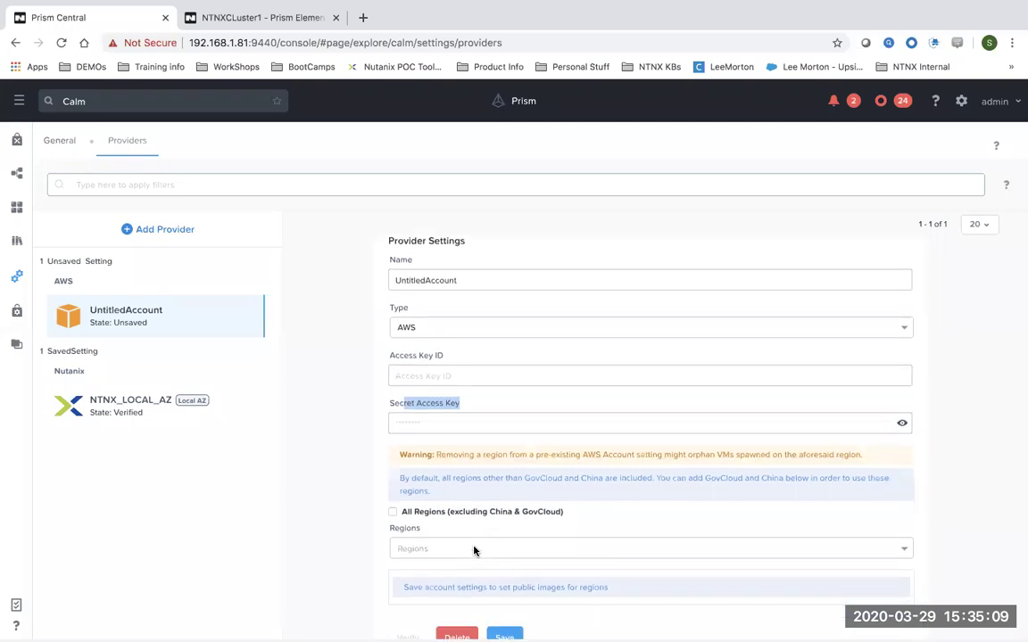
Change the unsaved account's type to Nutanix, examine its PC IP, username and password fields, and delete the account.
left_click(437, 329)
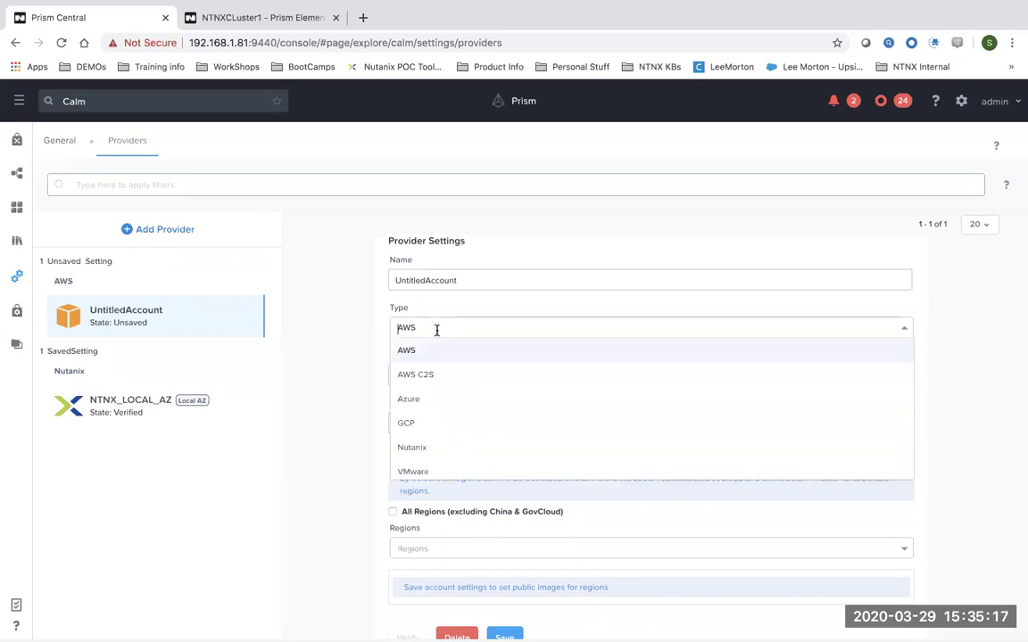
left_click(433, 447)
left_click(435, 398)
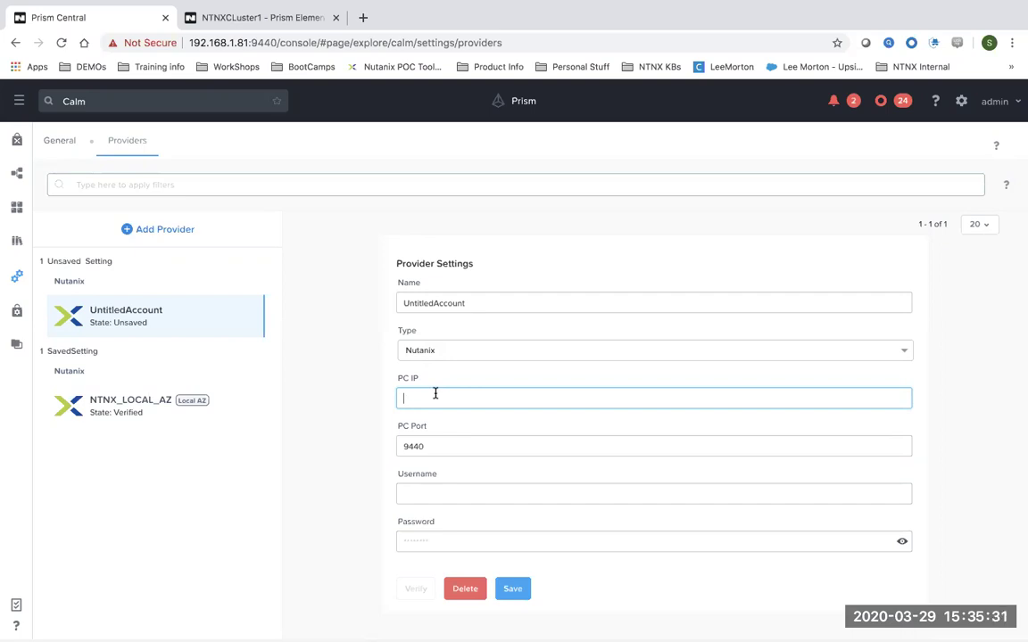
left_click(431, 490)
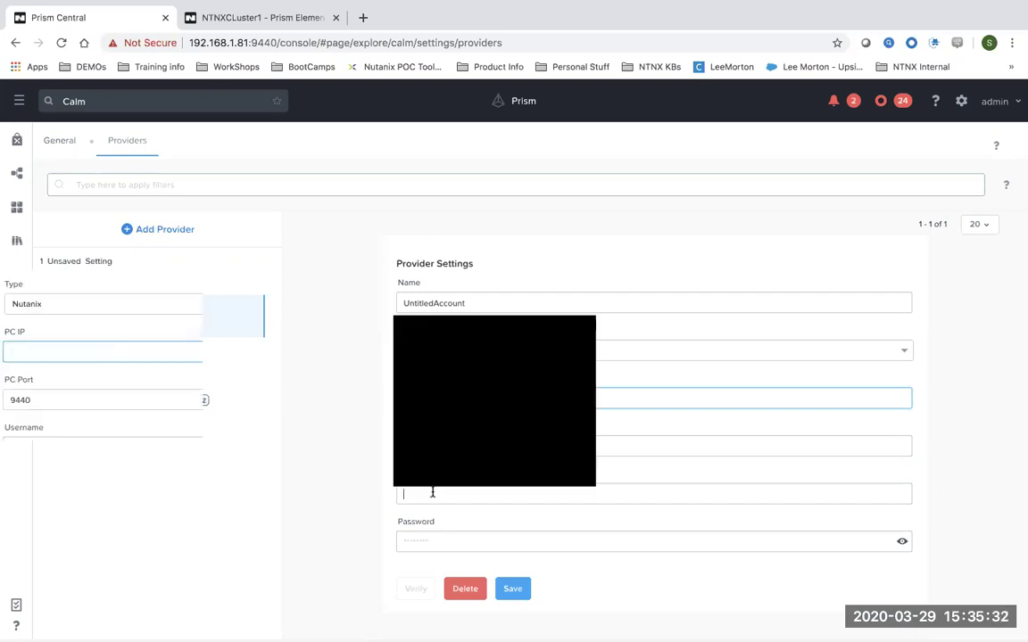
left_click(427, 544)
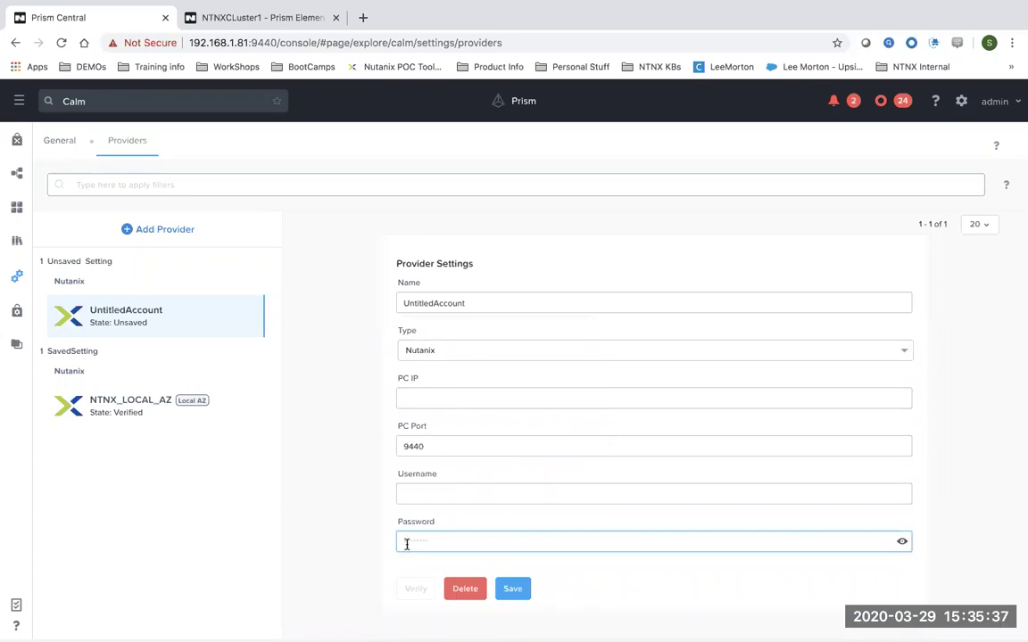
left_click(465, 590)
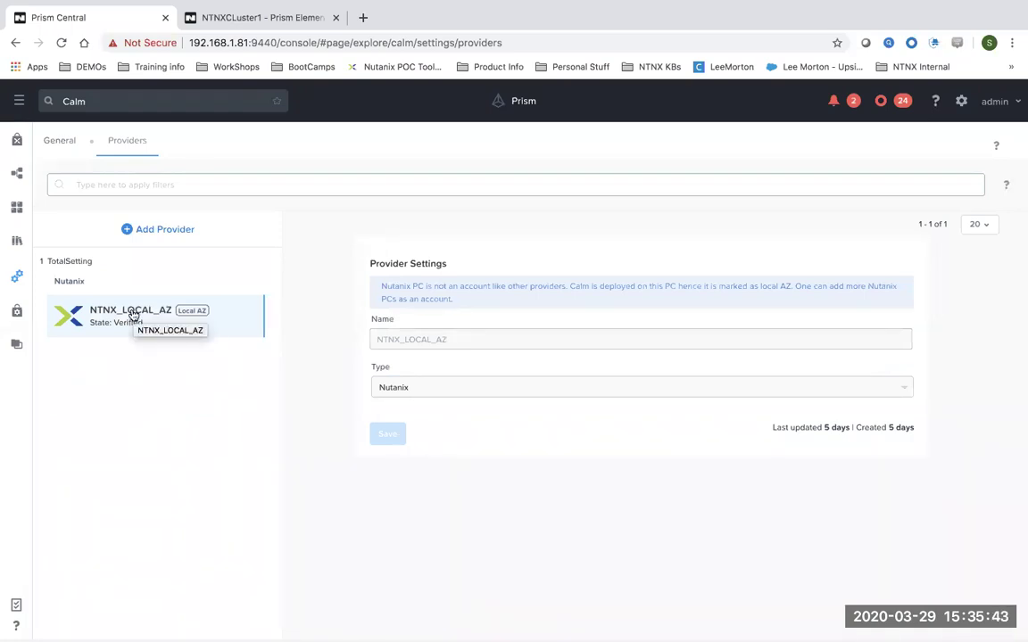
Open the SimonLab project and examine its users and roles, Nutanix infrastructure, selected subnets and optional vCPU, storage and memory quotas.
left_click(15, 348)
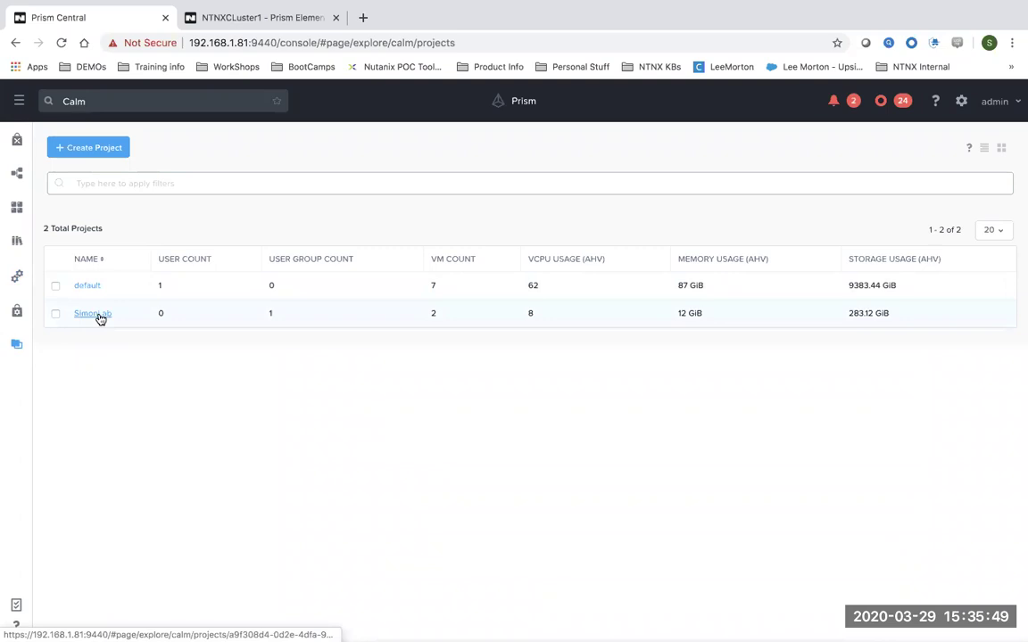
left_click(94, 314)
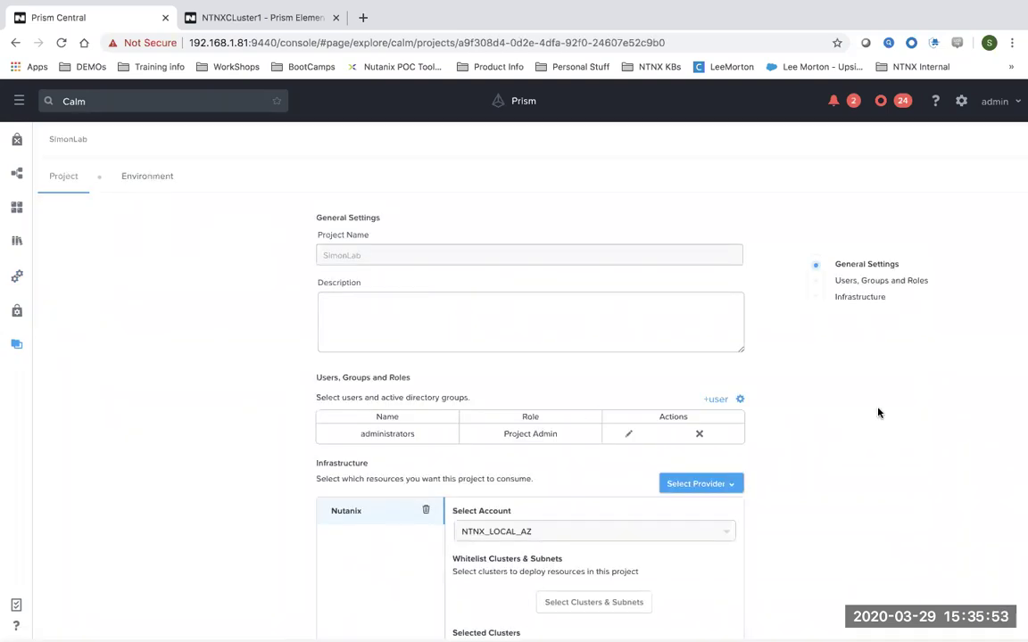
scroll(878, 412, "down", 3)
scroll(878, 412, "down", 2)
scroll(878, 412, "down", 2)
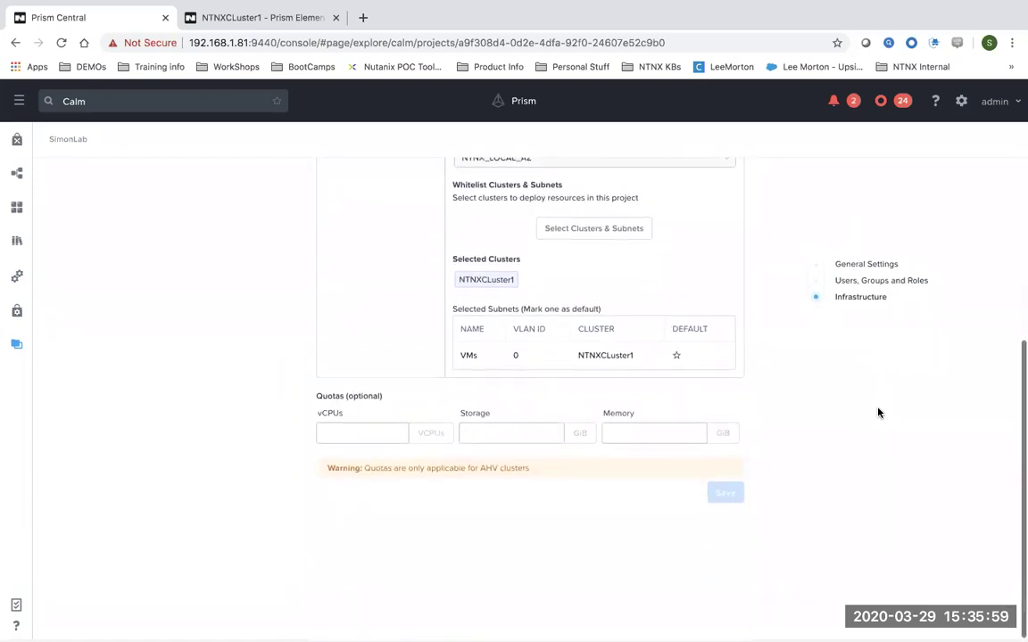
left_click_drag(328, 398, 318, 399)
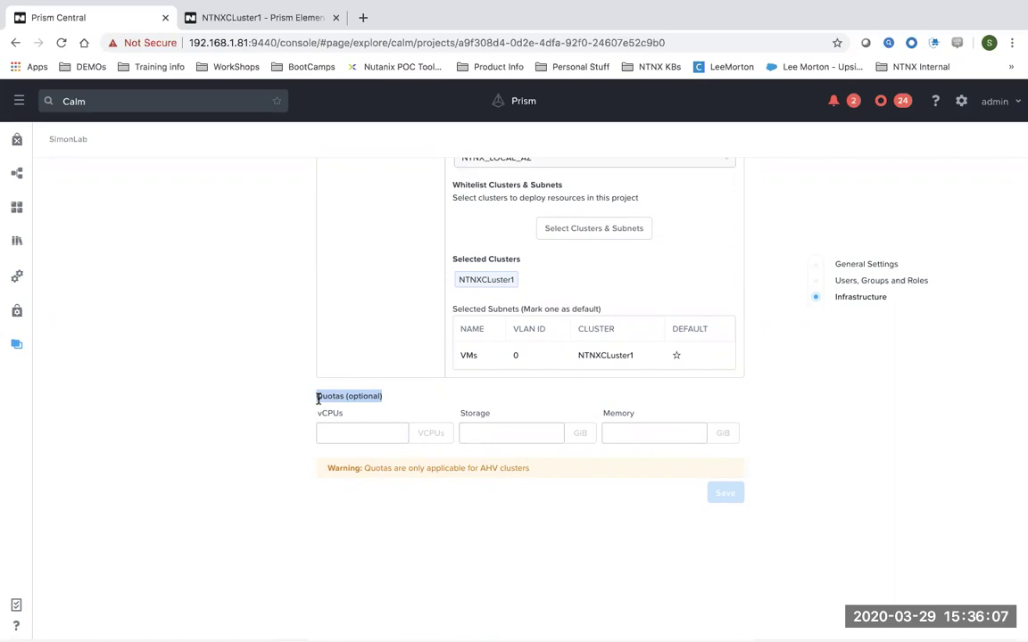
left_click(358, 431)
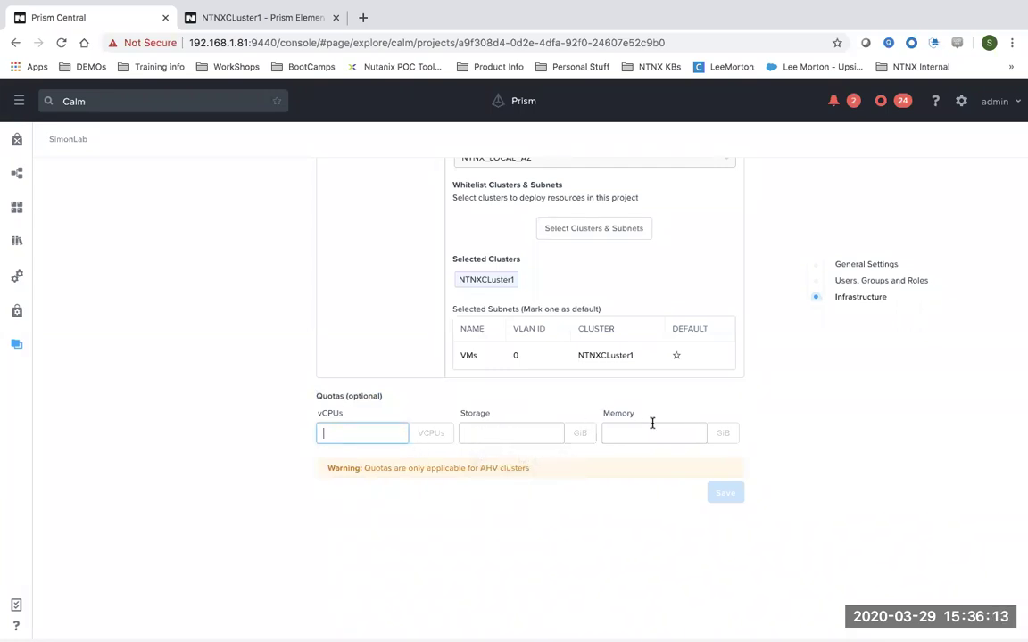
scroll(778, 422, "up", 3)
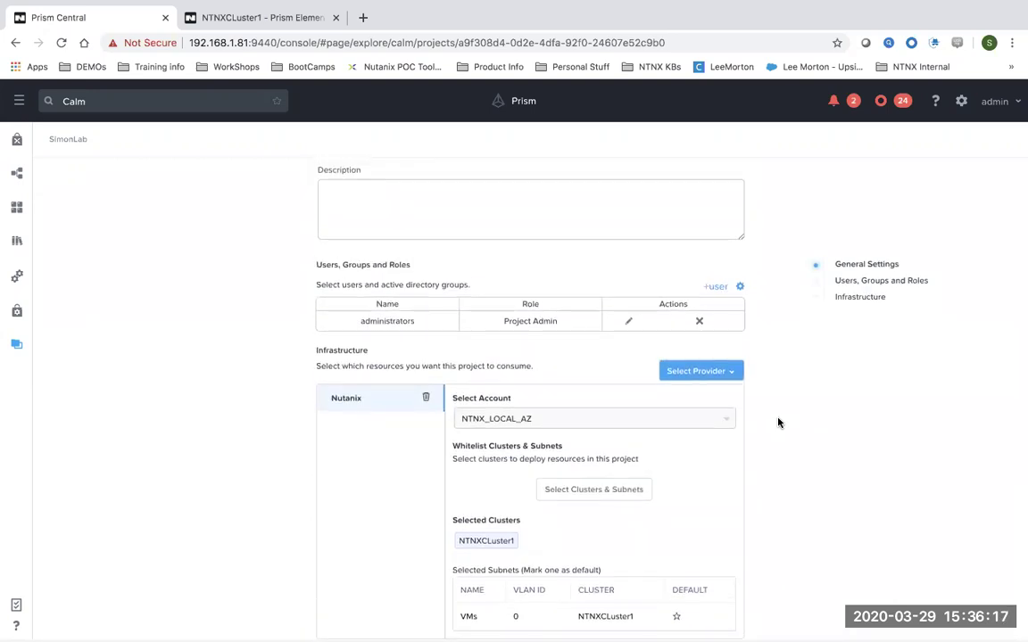
scroll(778, 423, "up", 2)
Display the project's environment and inspect the details of the WindowsAdmin and LinuxAdmin credentials, collapsing each again.
left_click(150, 176)
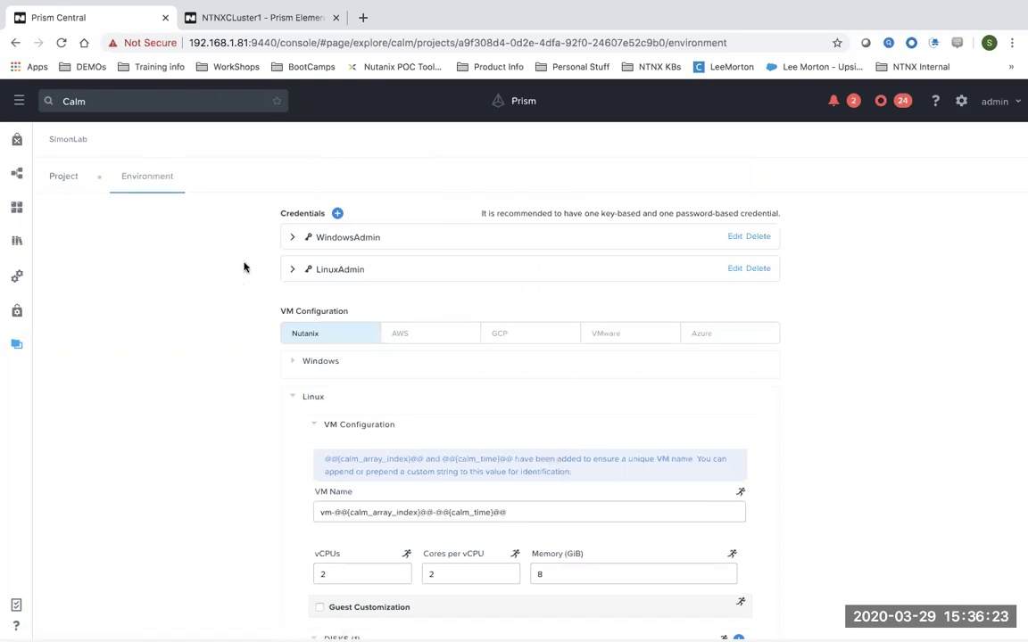
left_click(293, 239)
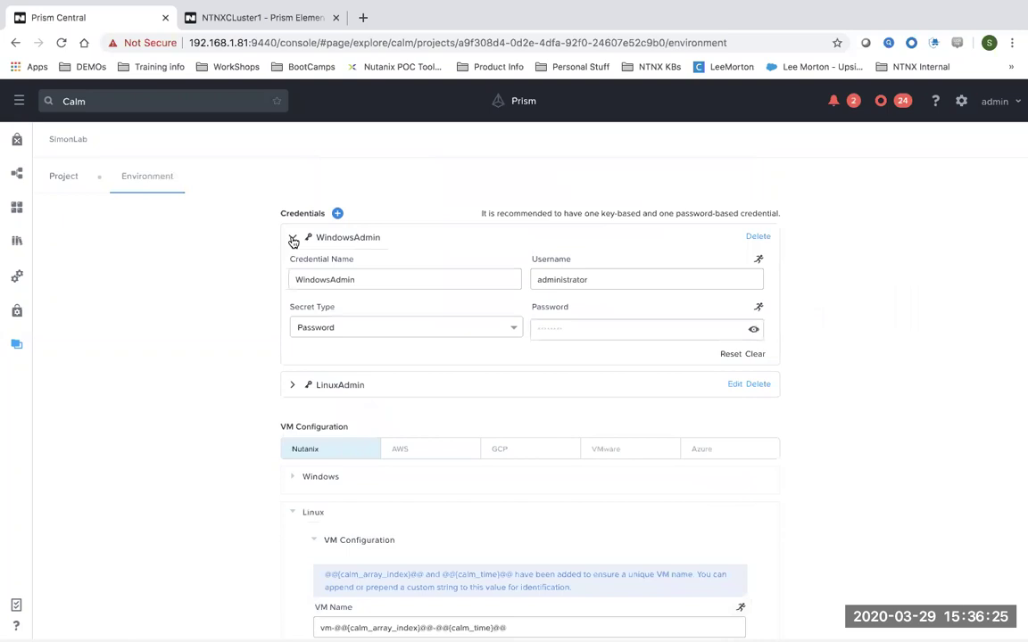
left_click_drag(601, 280, 498, 275)
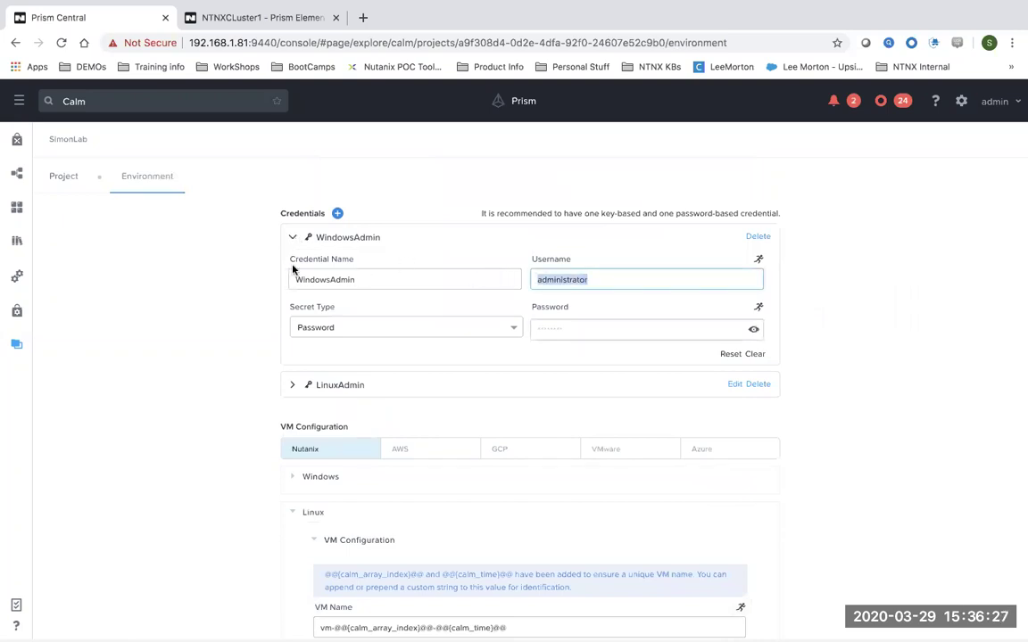
left_click(293, 237)
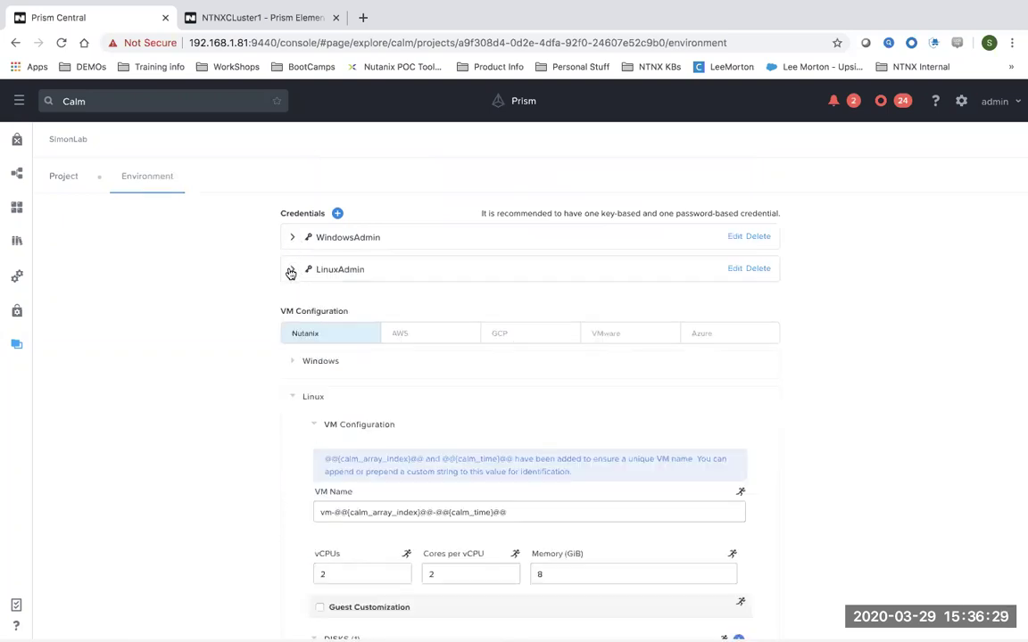
left_click(291, 271)
left_click_drag(562, 312, 482, 310)
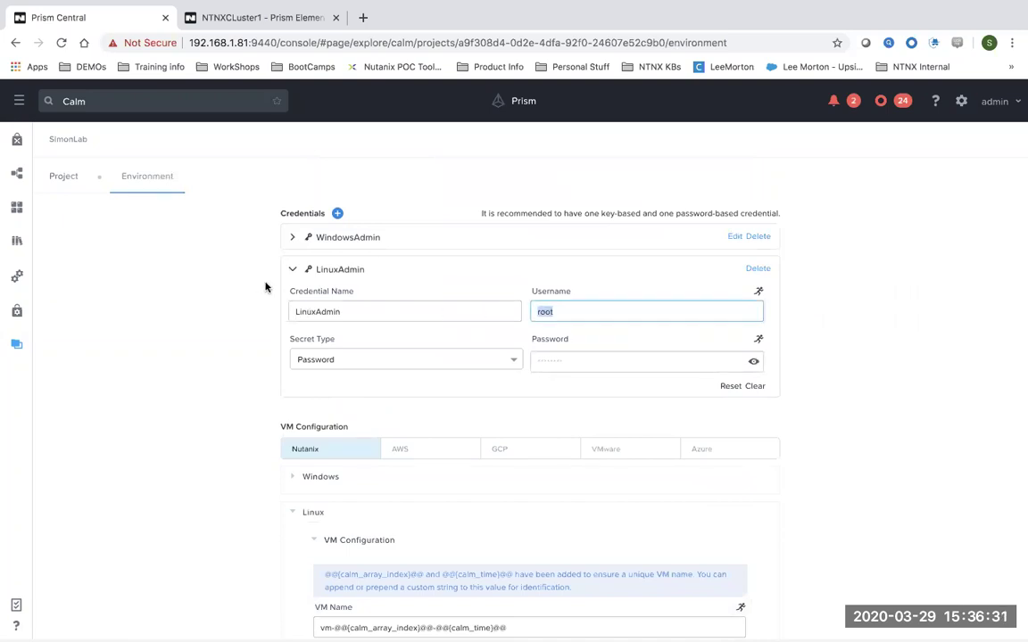
left_click(292, 268)
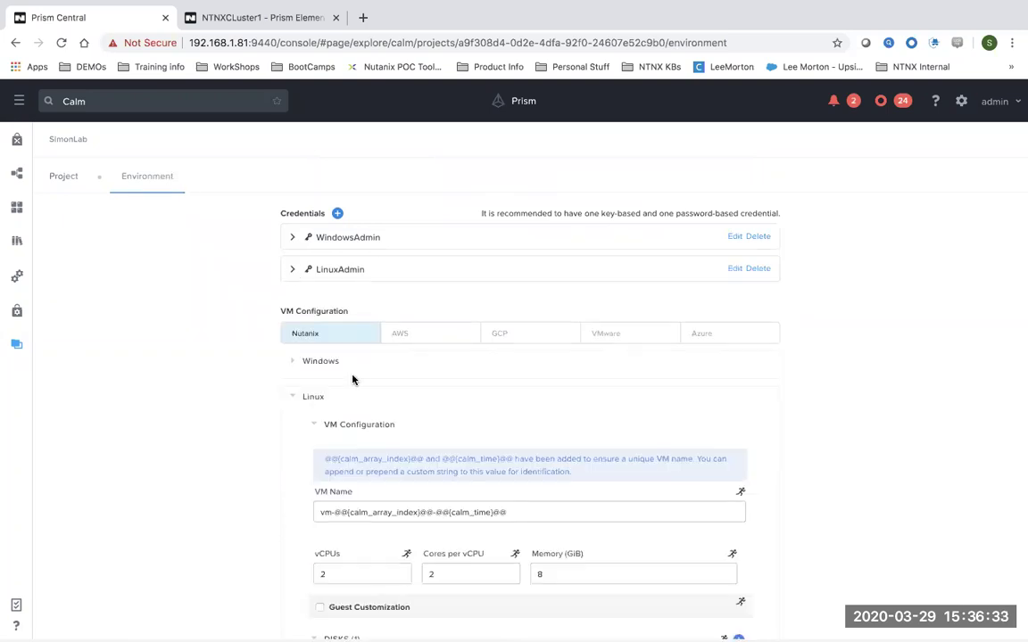
Expand the Windows VM configuration for Nutanix and examine its VM name, vCPU and memory sizing, and available disk images.
scroll(352, 380, "down", 3)
left_click(295, 238)
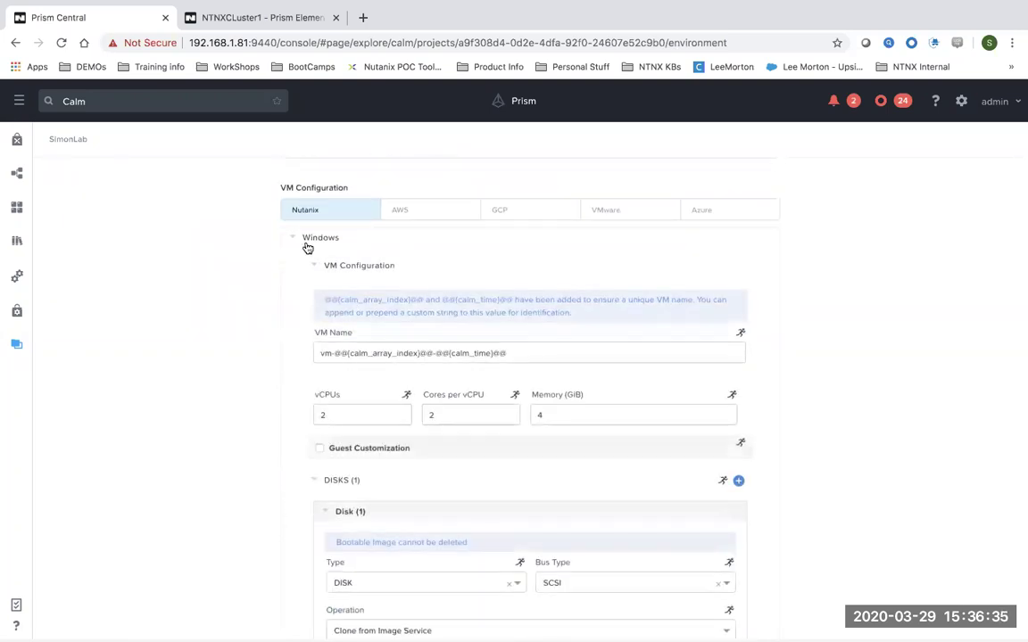
scroll(378, 337, "down", 3)
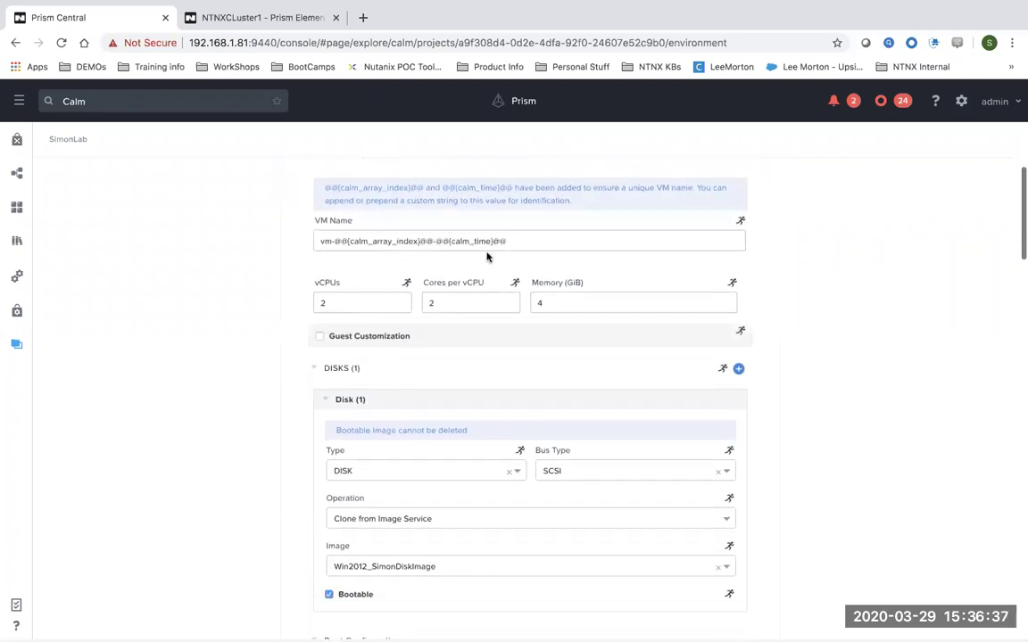
left_click_drag(514, 241, 260, 222)
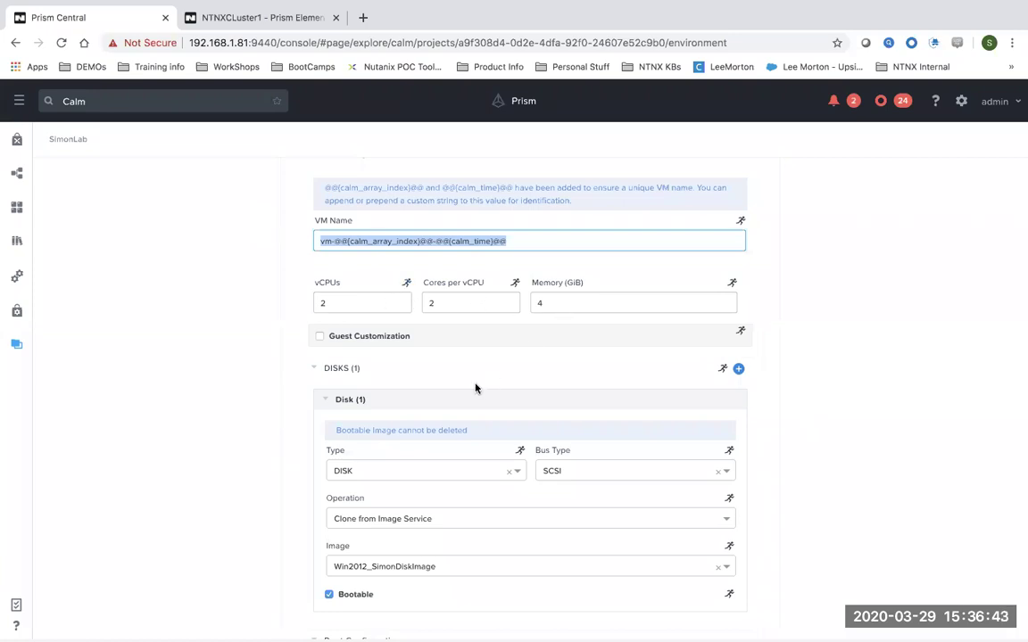
scroll(478, 388, "down", 2)
scroll(477, 390, "down", 2)
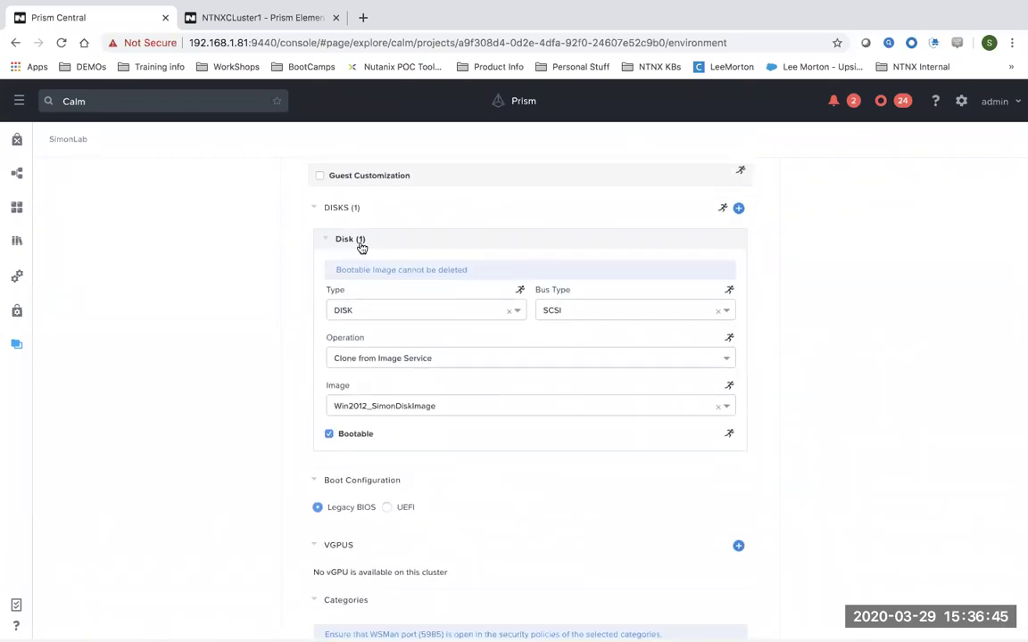
left_click(401, 407)
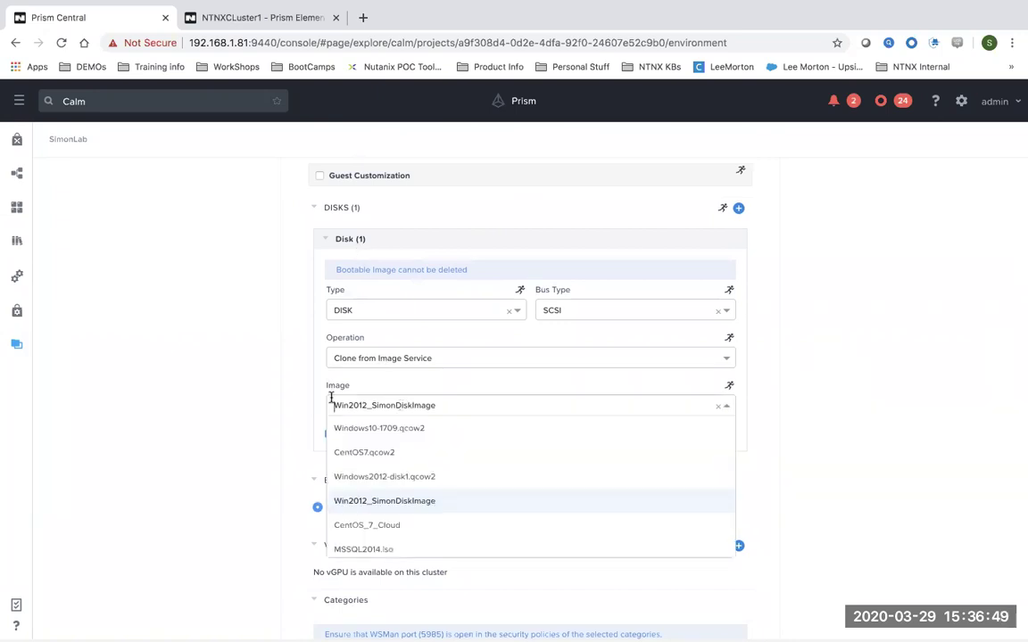
left_click(229, 397)
scroll(245, 440, "down", 1)
scroll(247, 437, "down", 3)
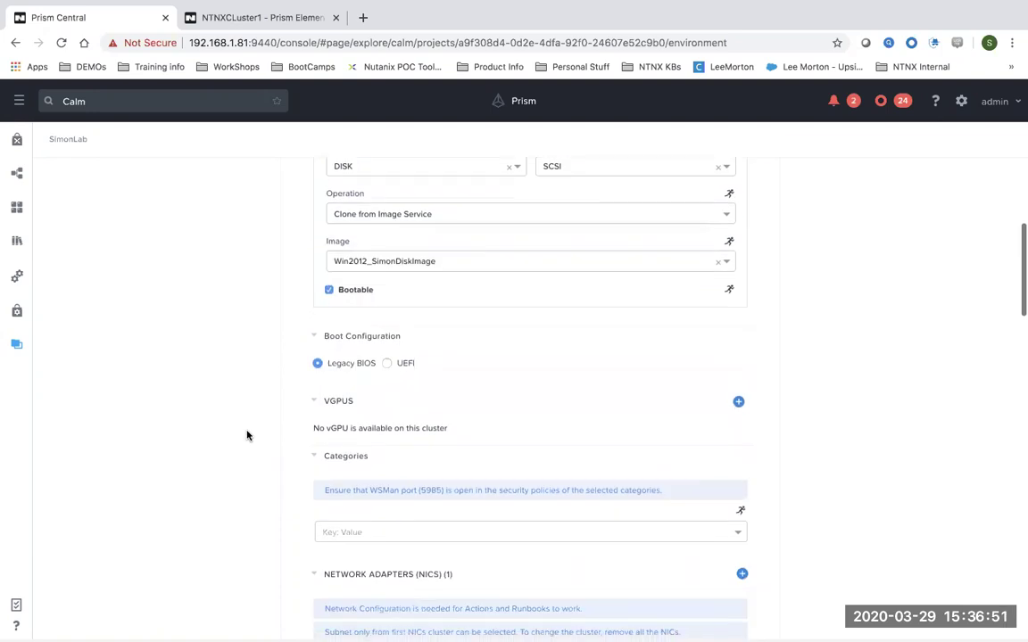
scroll(409, 442, "down", 1)
scroll(410, 442, "up", 6)
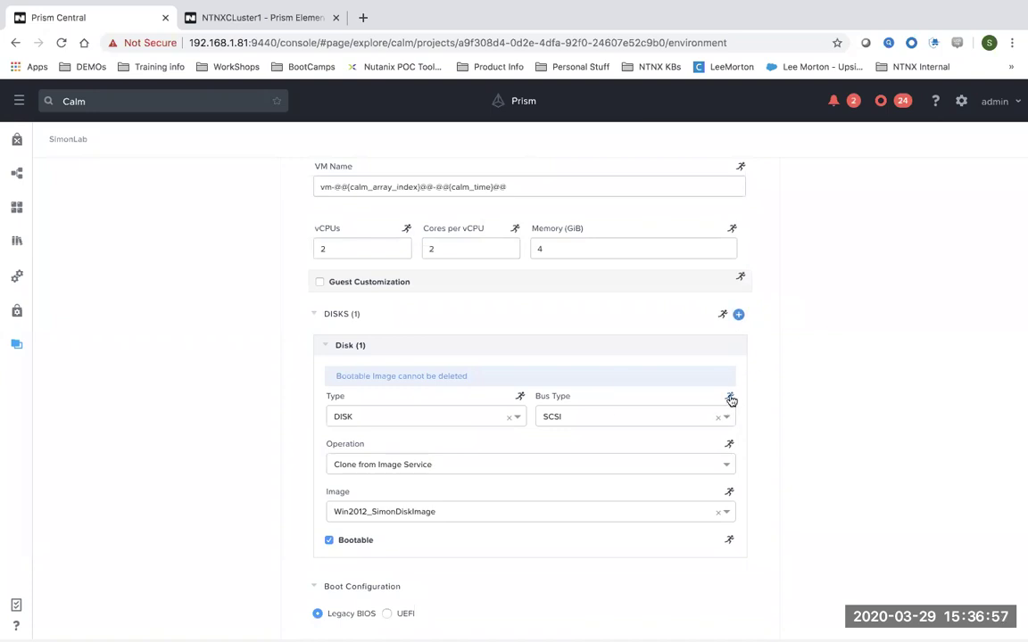
Examine the Windows VM configuration's boot, vGPU, category, NIC network and connection settings, including the networks selectable for NIC 1.
scroll(773, 433, "down", 5)
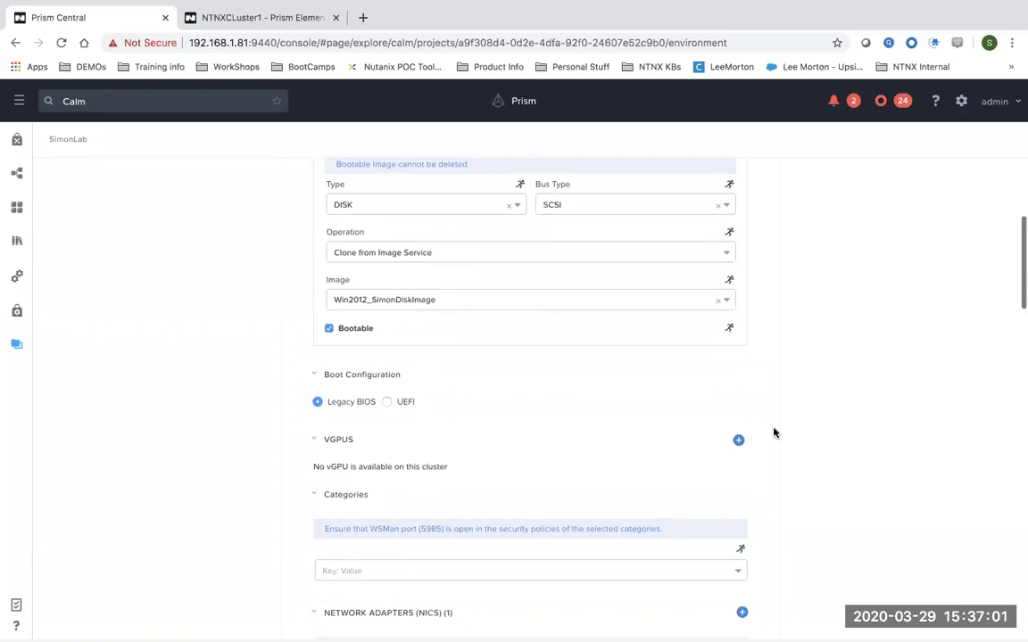
scroll(773, 432, "down", 1)
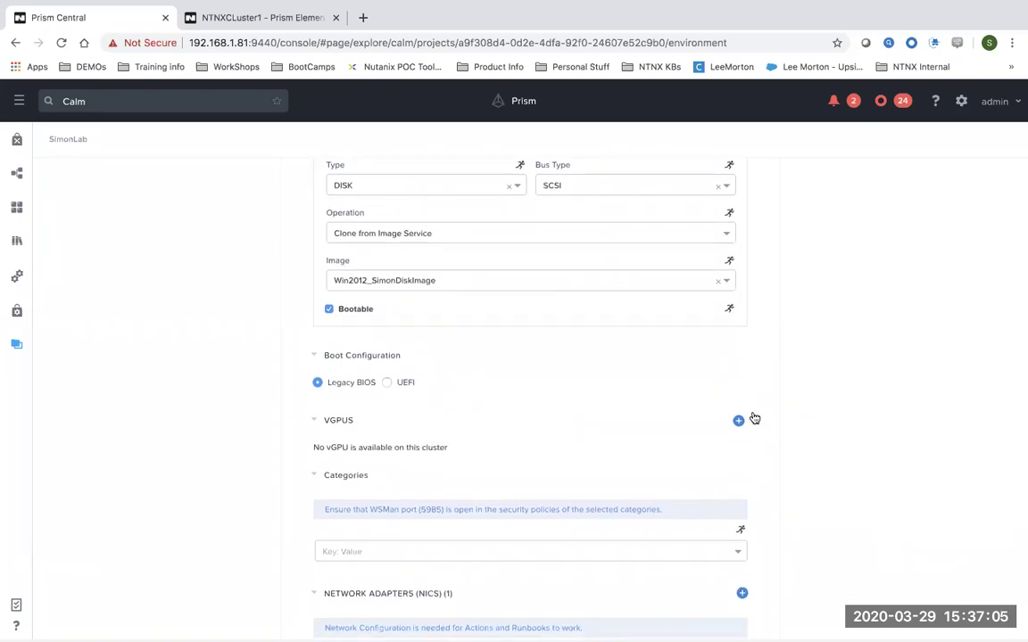
scroll(754, 418, "down", 3)
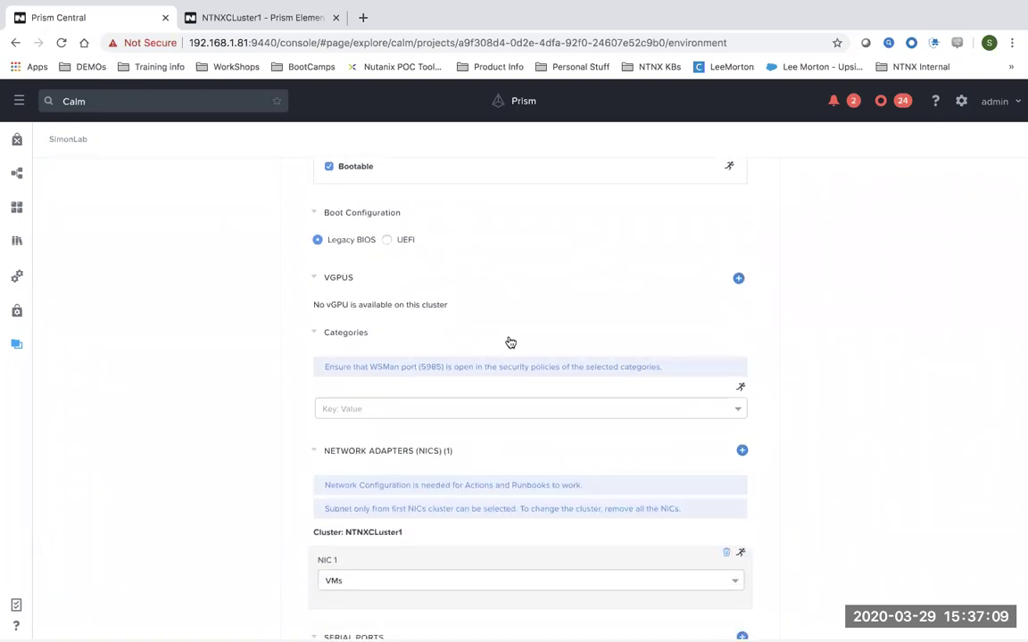
scroll(329, 388, "down", 3)
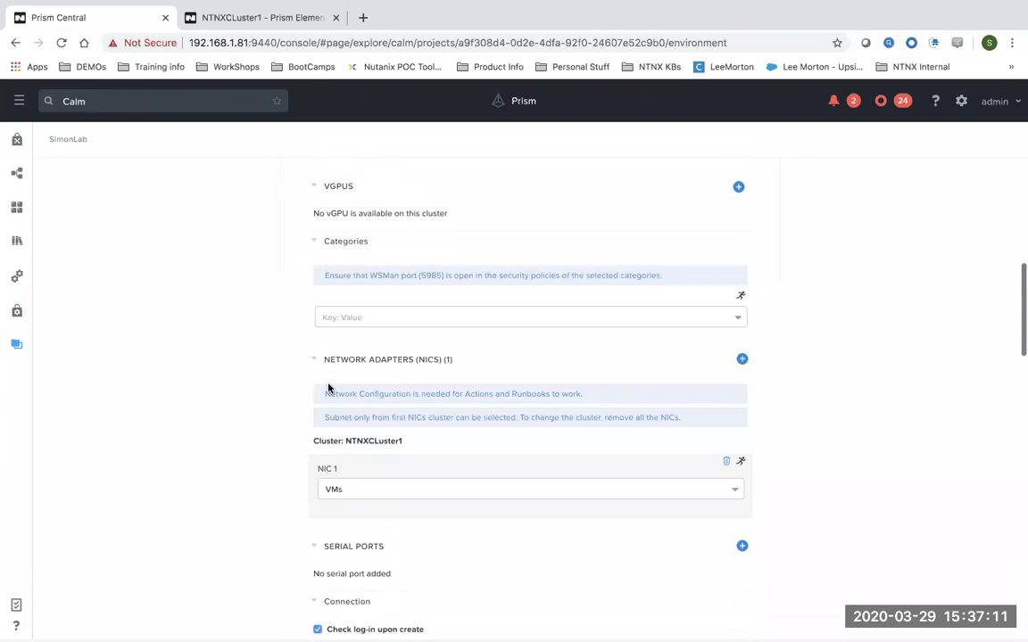
scroll(328, 389, "down", 2)
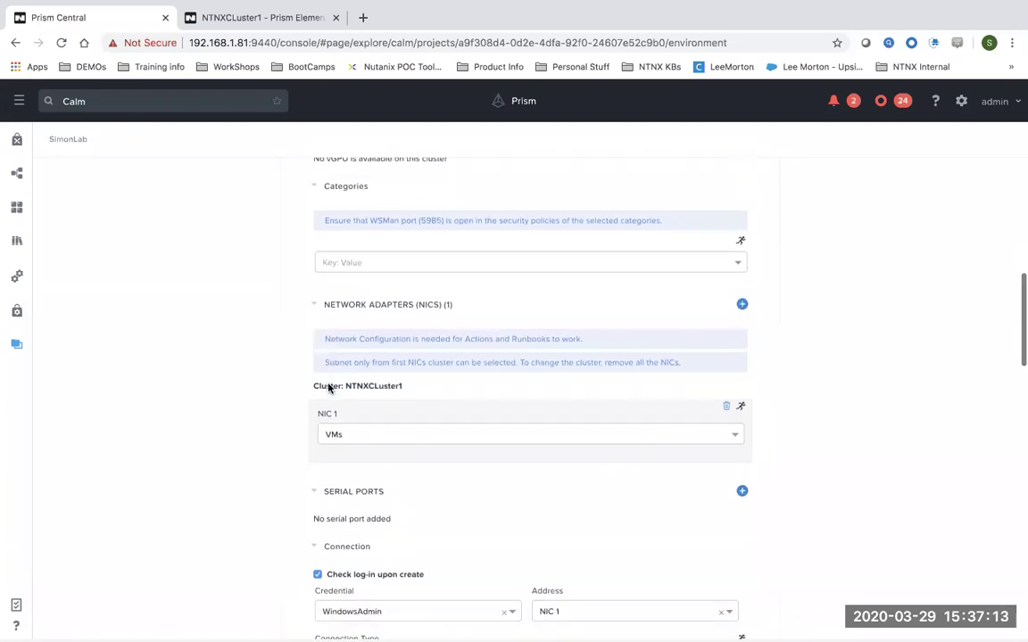
left_click(351, 407)
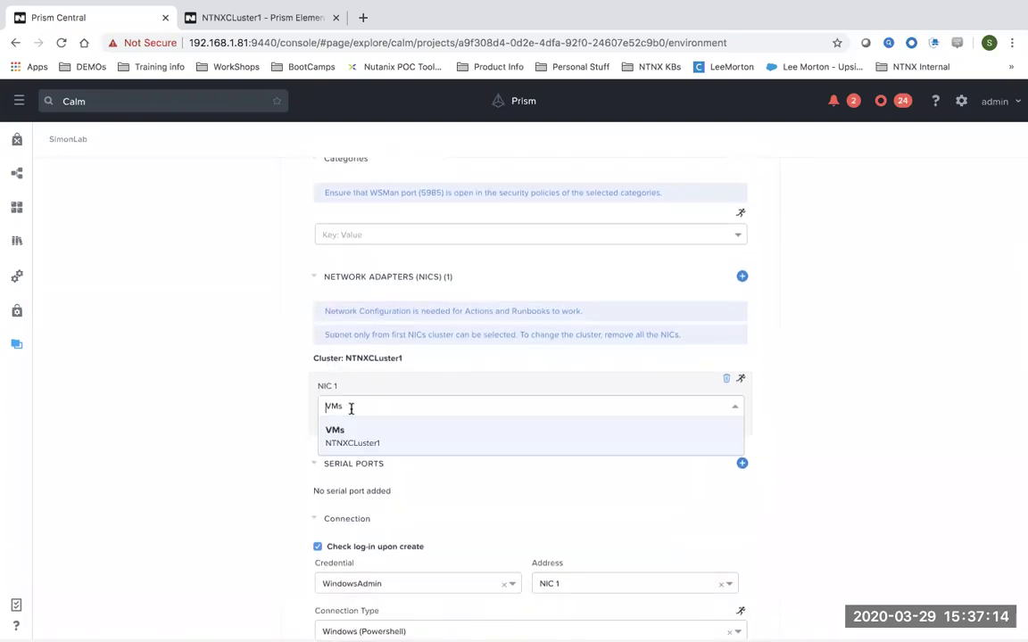
left_click(273, 413)
scroll(264, 452, "down", 3)
scroll(268, 464, "down", 1)
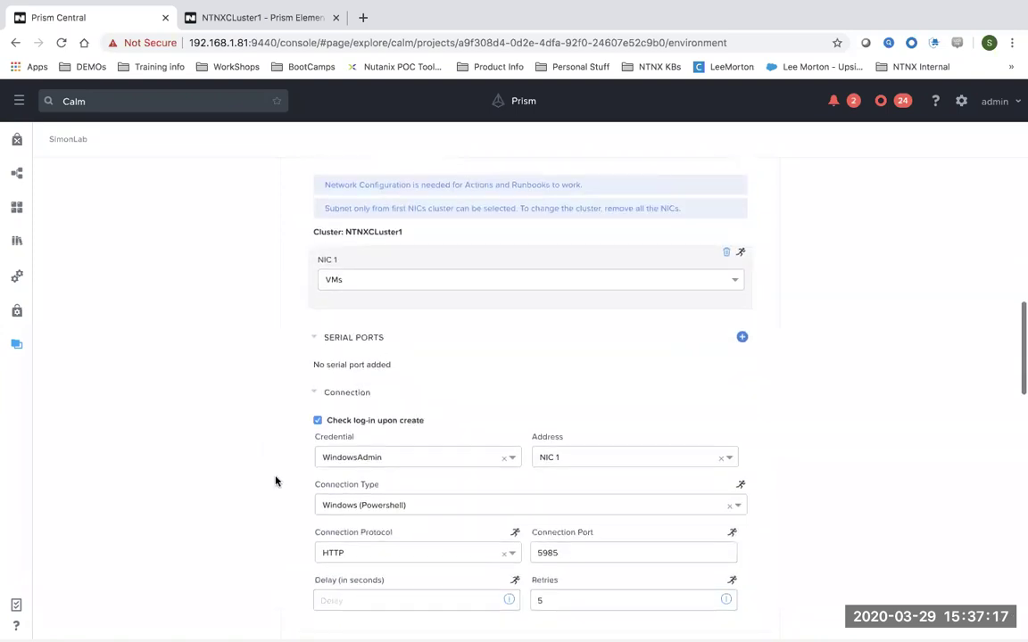
scroll(278, 493, "down", 2)
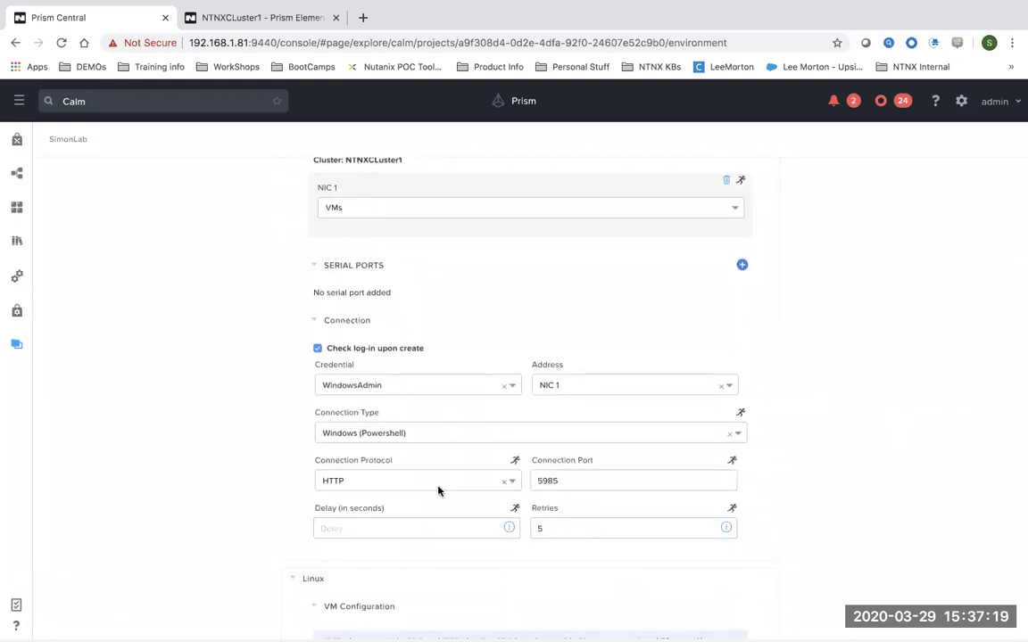
Open the Marketplace manager and page through the list of Marketplace blueprints.
scroll(447, 482, "up", 10)
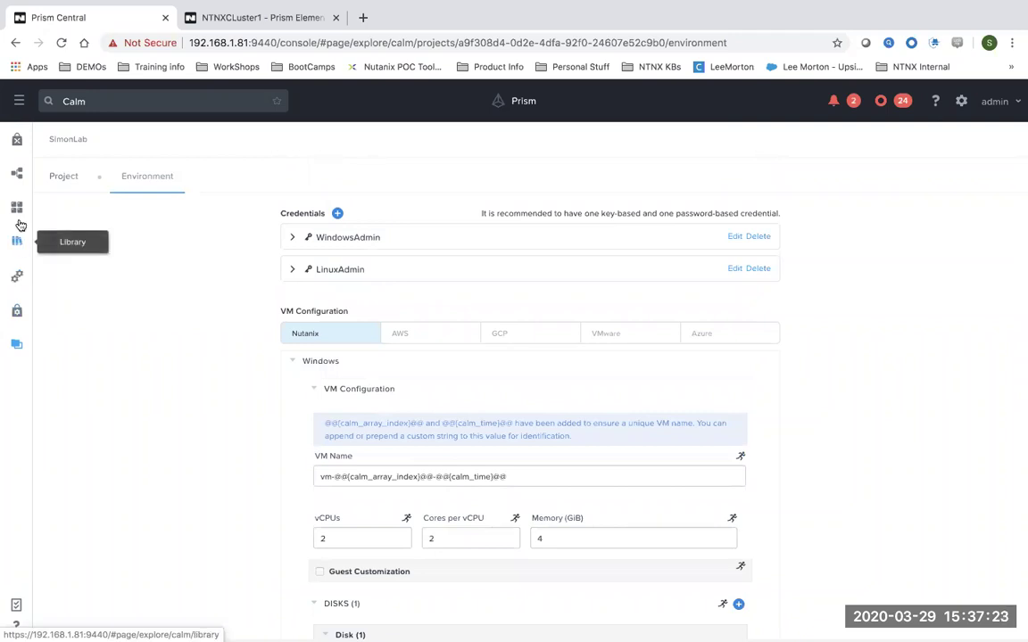
left_click(18, 313)
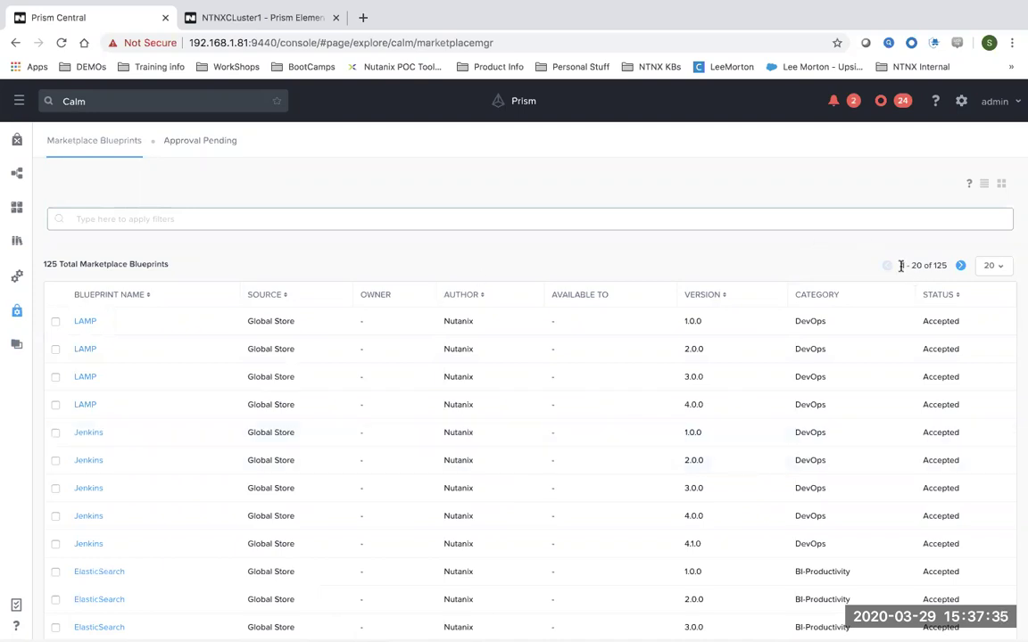
left_click(960, 267)
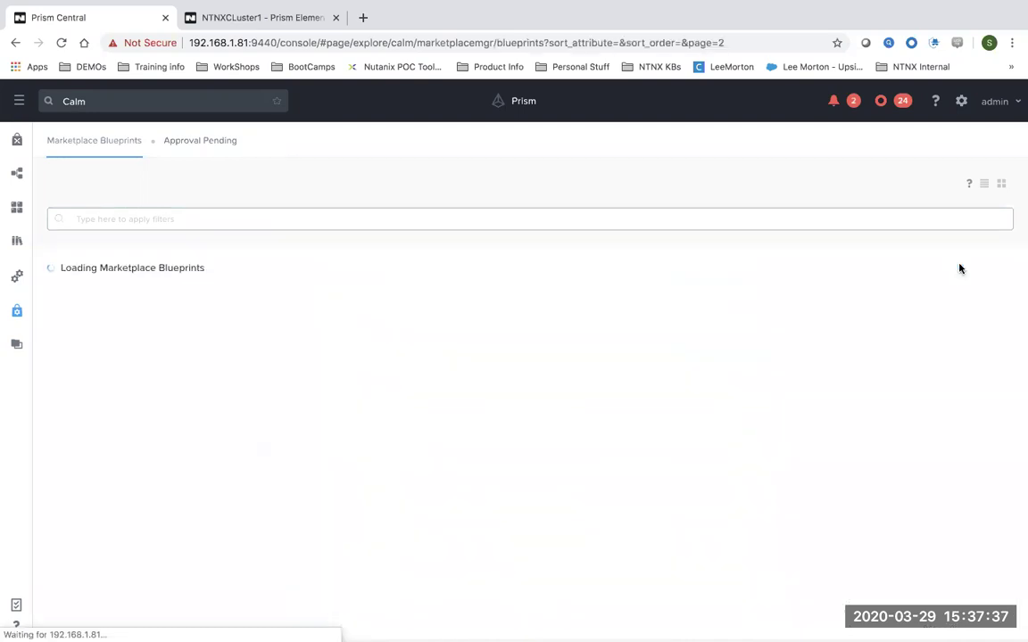
left_click(960, 266)
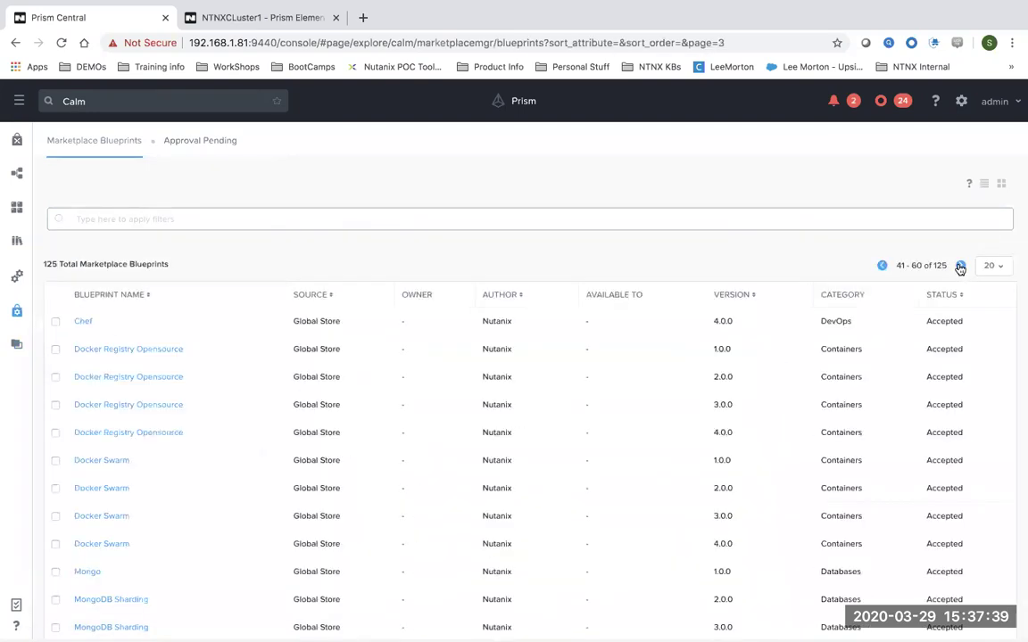
left_click(960, 267)
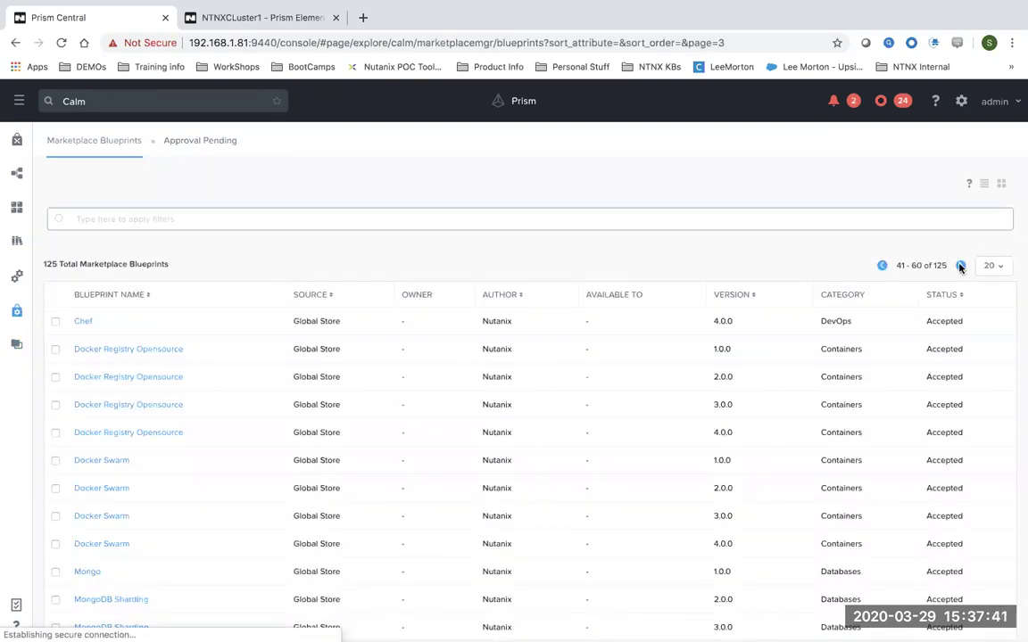
Open the SM-Multi-Tier Windows Bug Tracker Web App blueprint and discard its local unsaved changes.
left_click(16, 173)
left_click(147, 300)
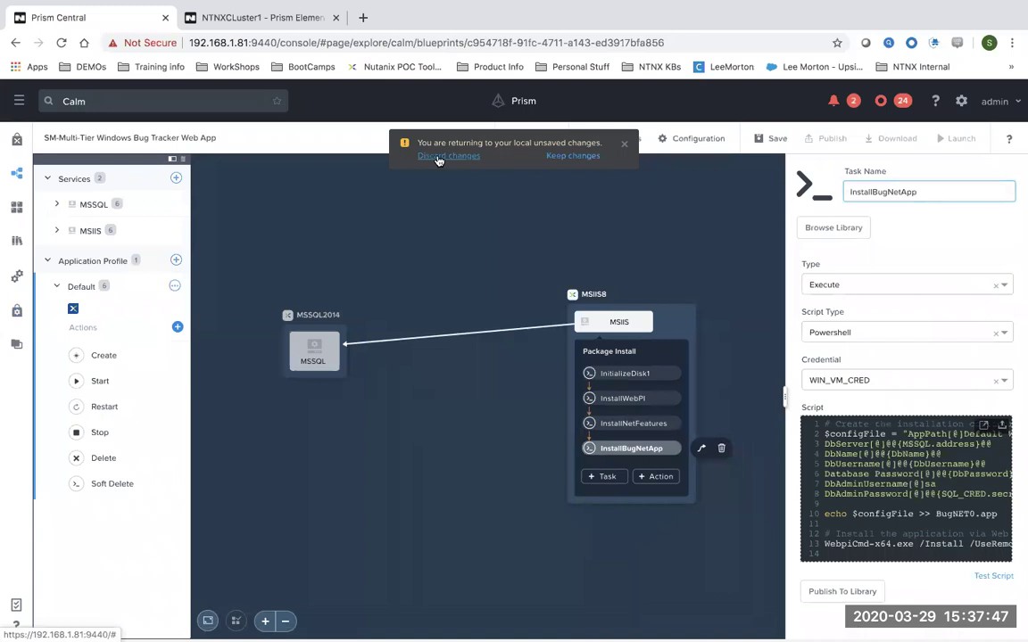
left_click(437, 157)
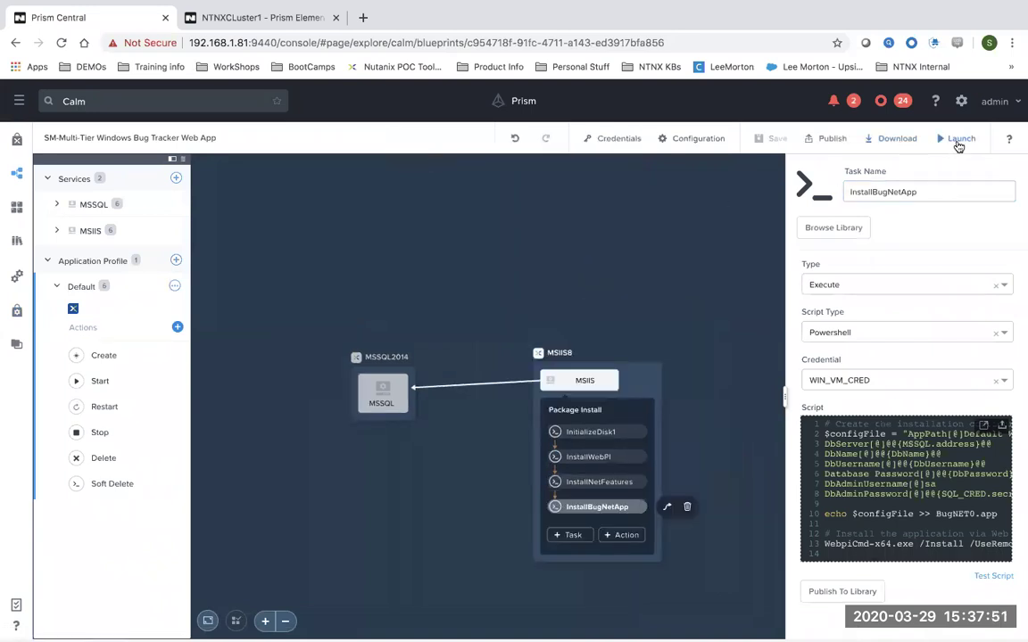
Examine the Publish Blueprint form for the Bug Tracker blueprint and cancel without submitting it.
left_click(832, 139)
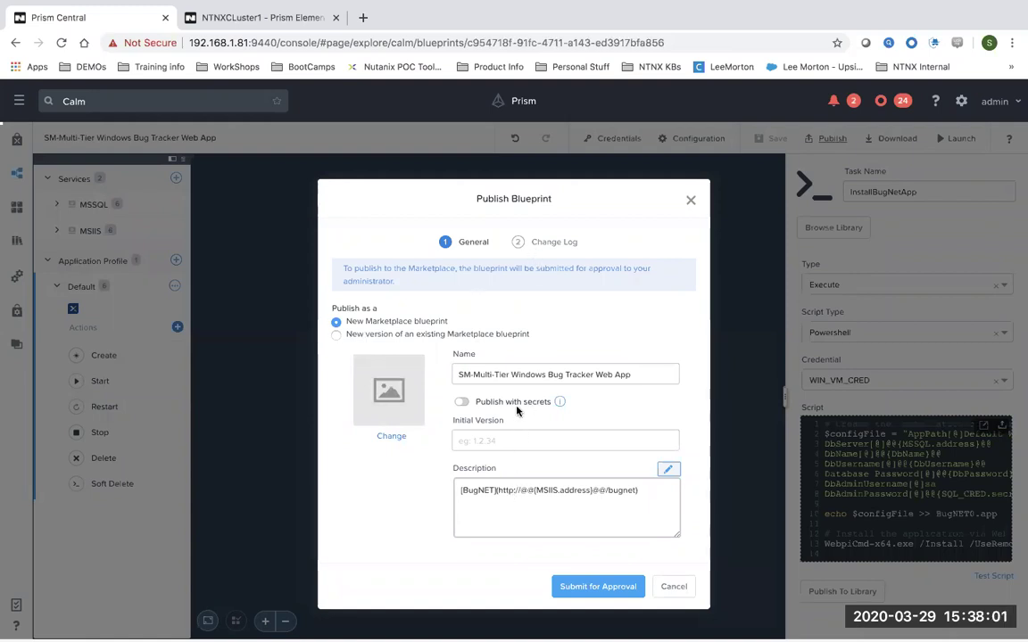
left_click(674, 587)
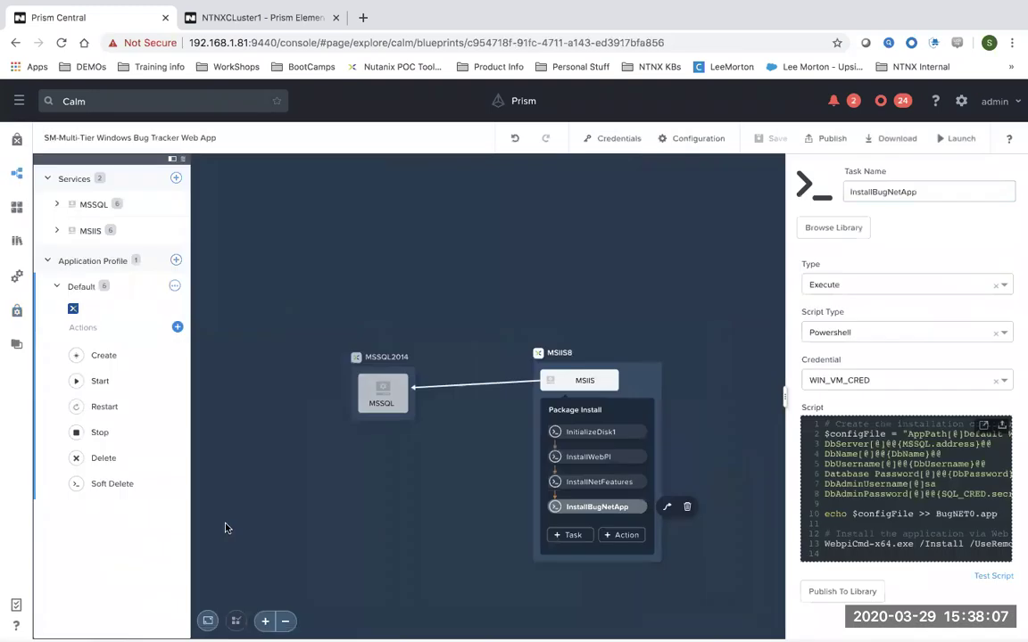
Open the Marketplace manager and filter the Marketplace blueprints by the name SM.
left_click(16, 346)
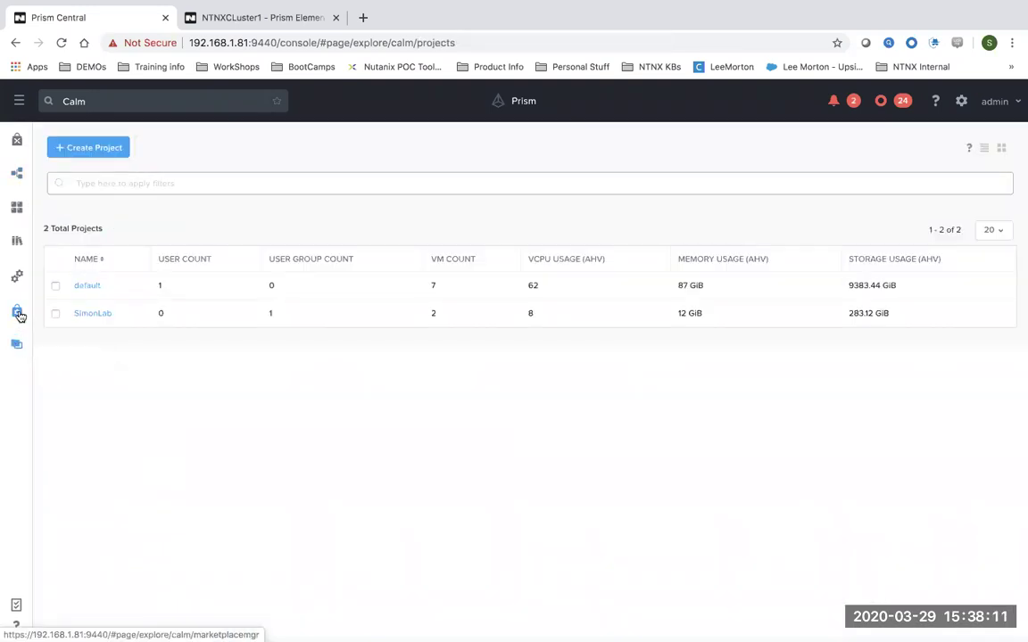
left_click(17, 312)
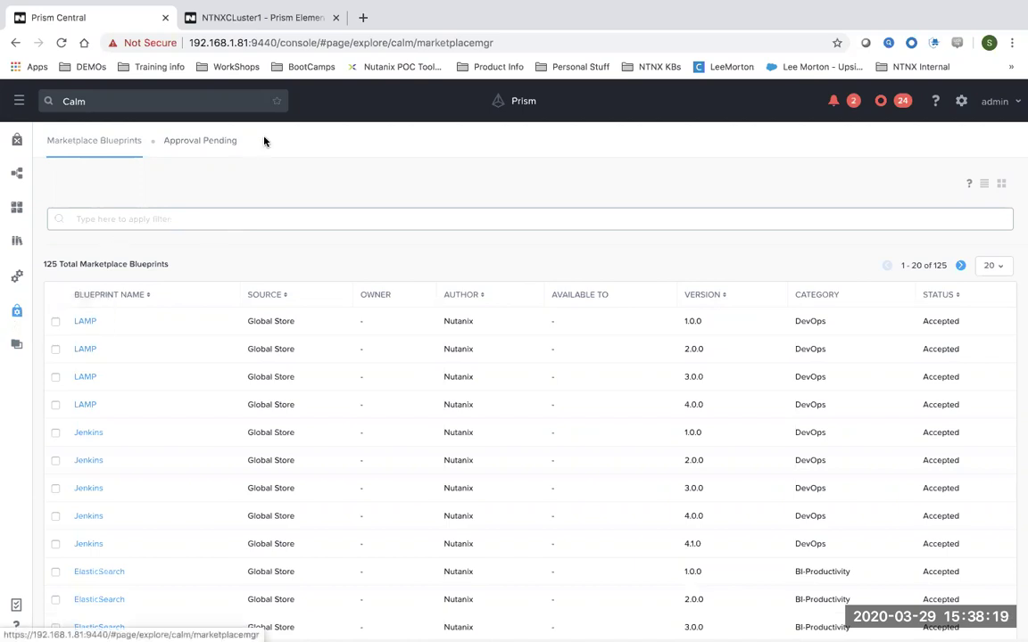
left_click(222, 145)
left_click(133, 146)
left_click(125, 221)
type("SM")
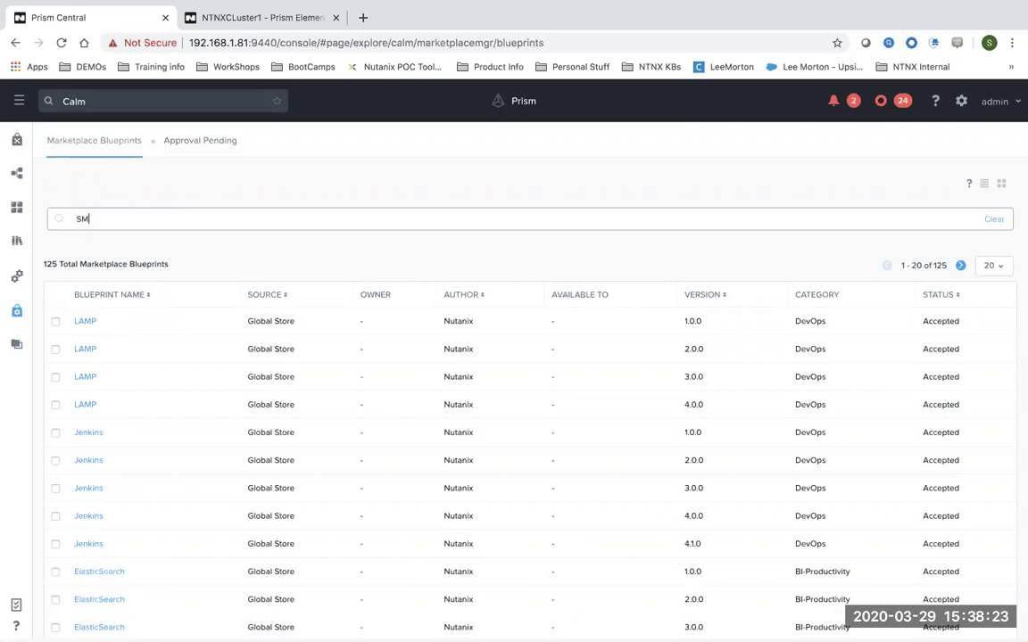
key("Return")
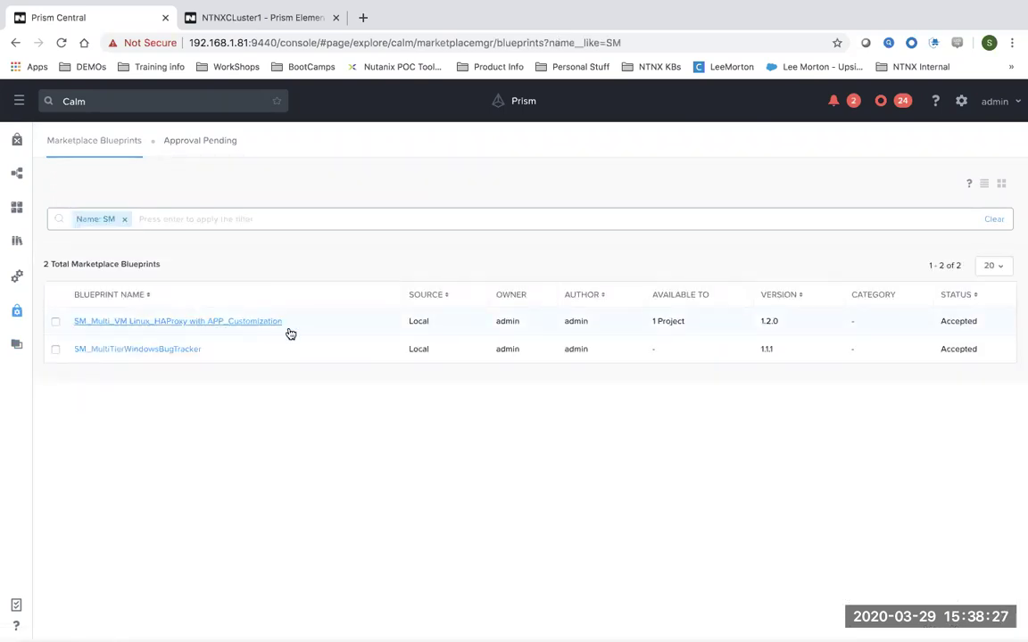
Examine the details of SM_Multi_VM Linux_HAProxy with APP_Customization and check the blueprints pending approval.
left_click_drag(288, 325, 77, 332)
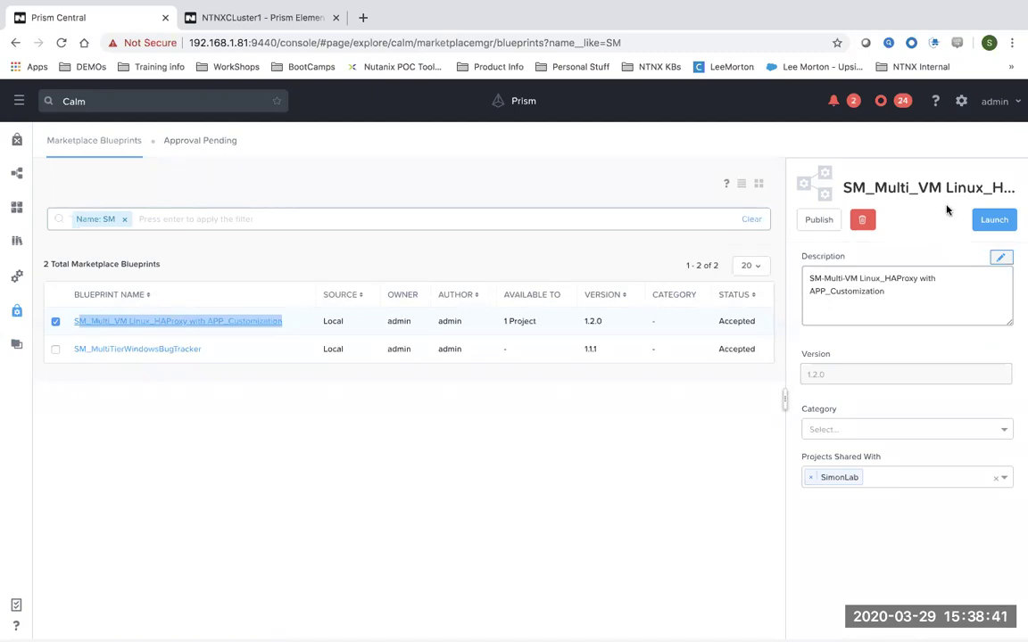
left_click(223, 145)
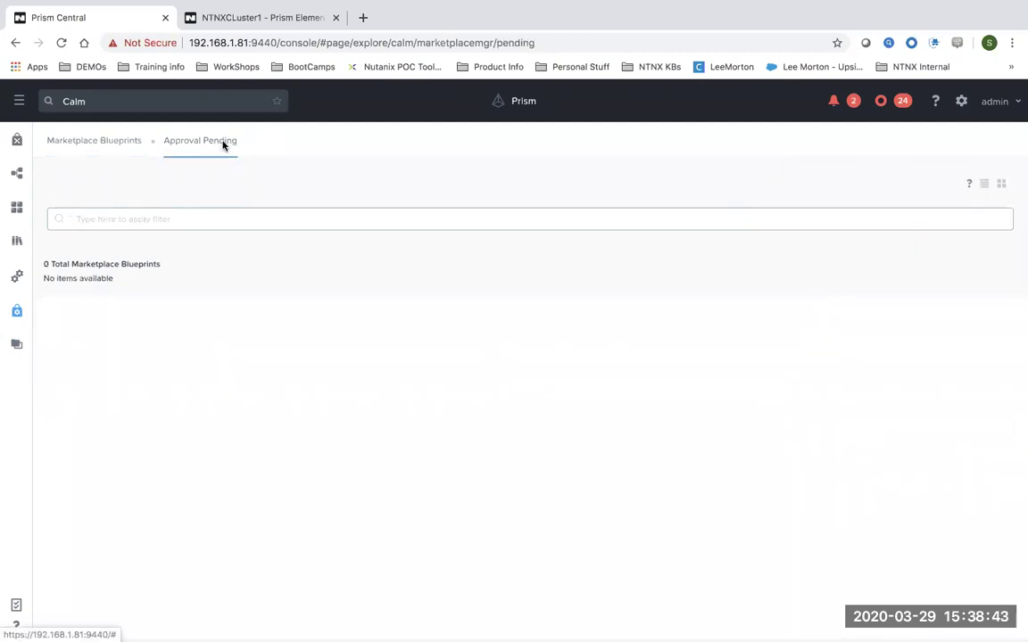
Open the SM-Multi-Tier Windows Bug Tracker Web App blueprint and start publishing it as a new Marketplace blueprint.
left_click(17, 173)
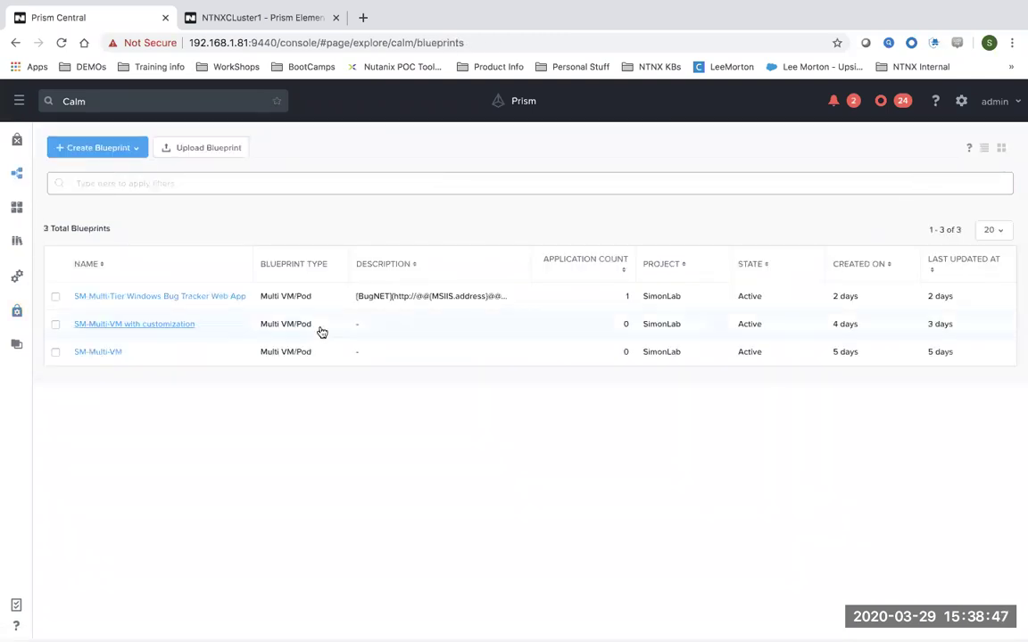
left_click(201, 298)
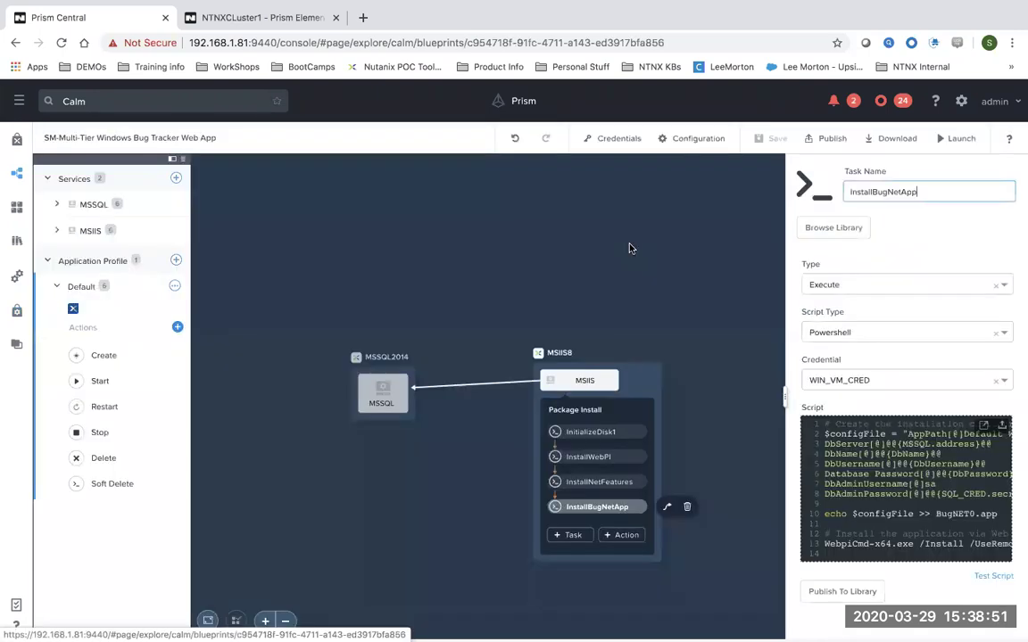
left_click(824, 140)
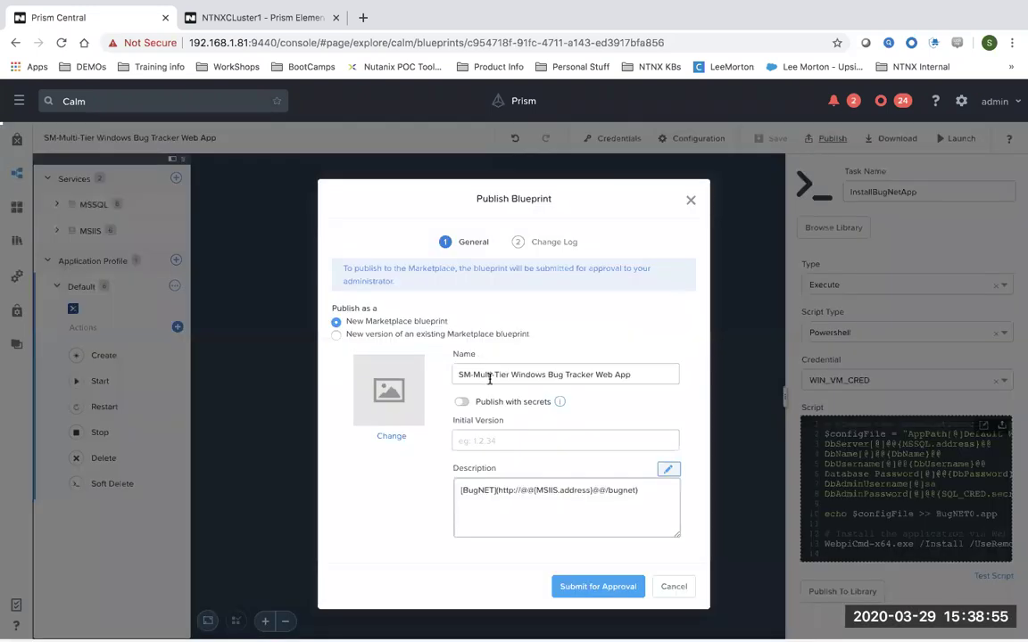
Change the name of the blueprint being published to SM_MultiTierWindowsBugTracker2.
left_click(635, 374)
key("BackSpace")
key("BackSpace")
key("BackSpace")
key("BackSpace")
key("BackSpace")
key("BackSpace")
key("BackSpace")
key("BackSpace")
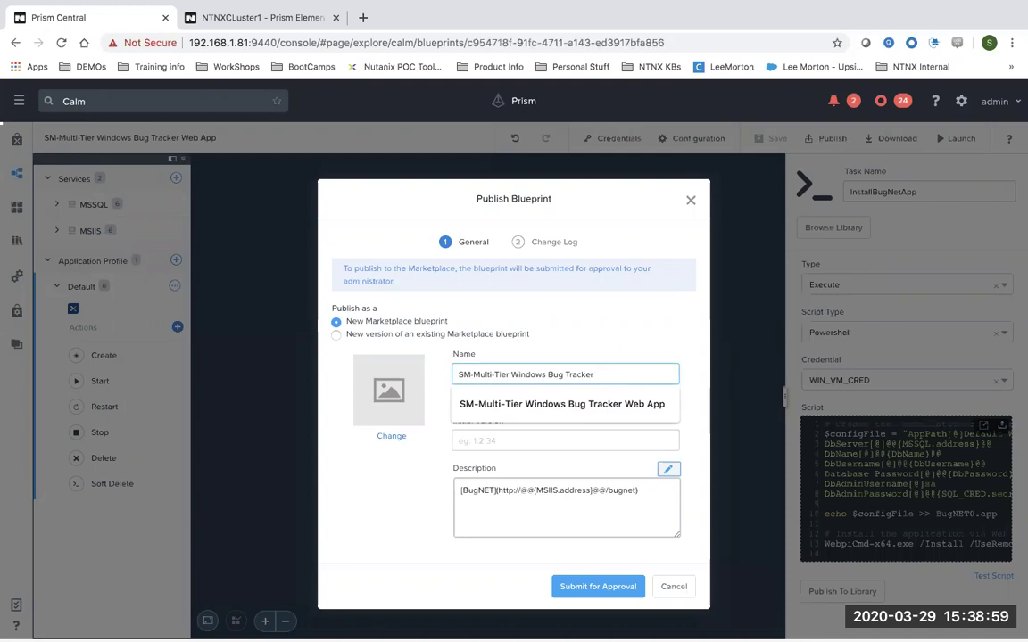
key("Return")
key("BackSpace")
key("BackSpace")
key("Left")
key("Left")
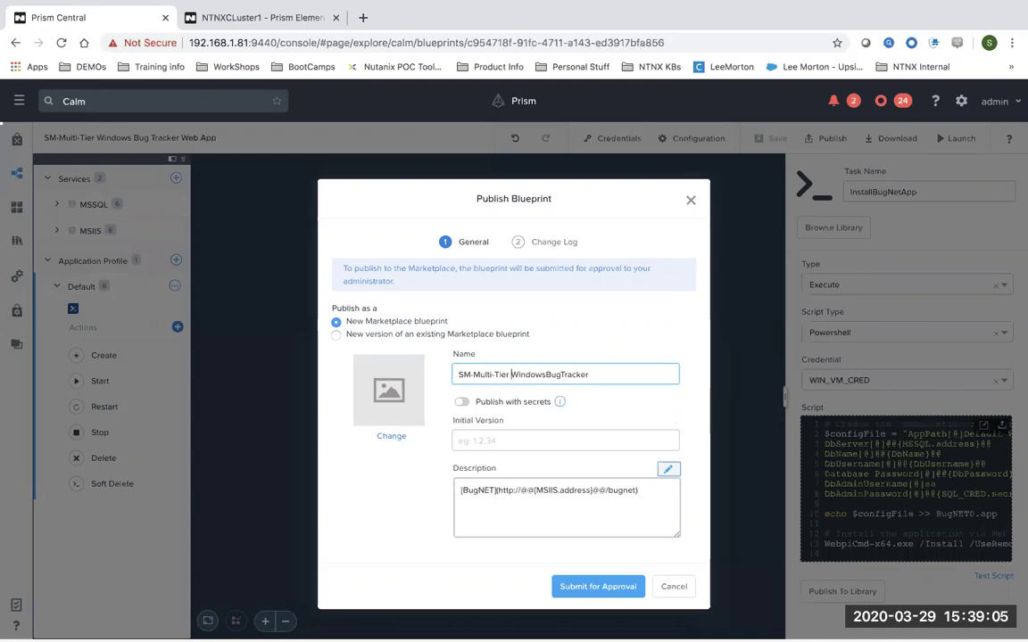
key("BackSpace")
key("BackSpace")
key("BackSpace")
type("_")
type("2")
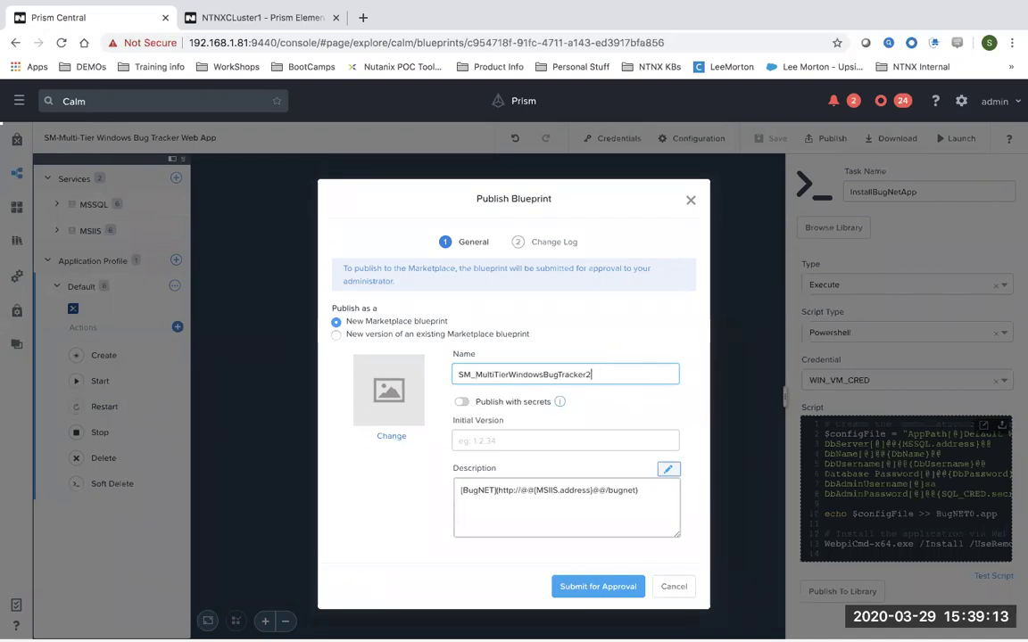
Set the initial version to 1.1.2 and submit the blueprint for approval.
left_click(600, 593)
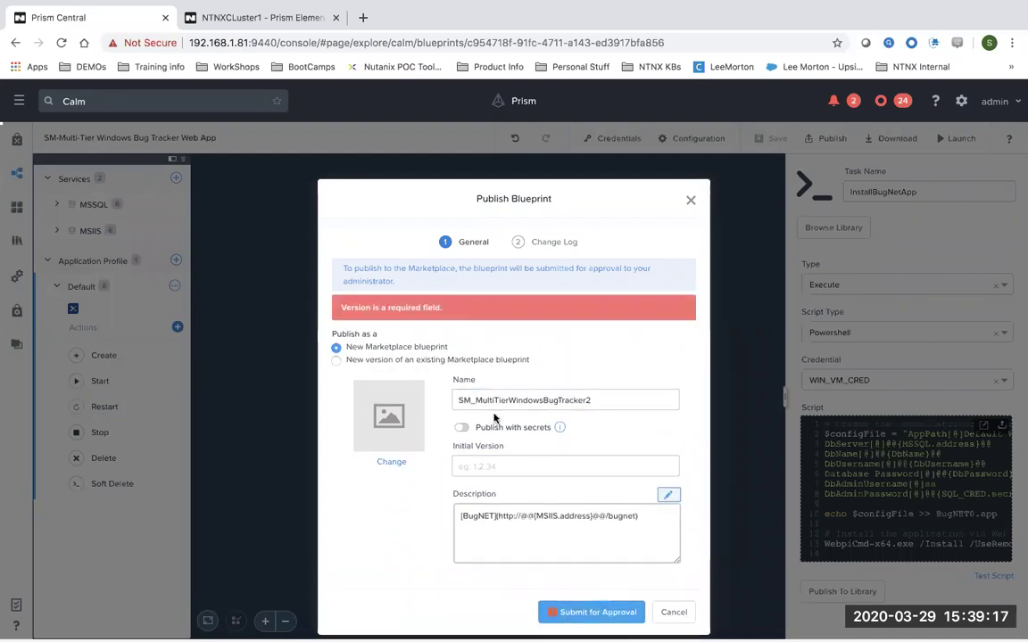
left_click(500, 469)
type("1.1.")
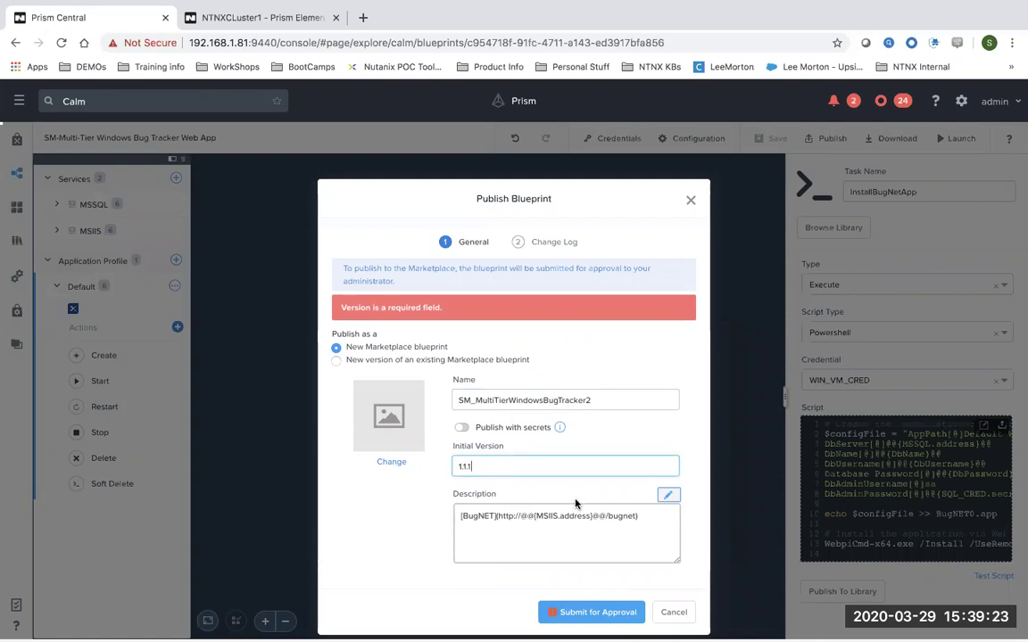
type("2")
left_click(603, 614)
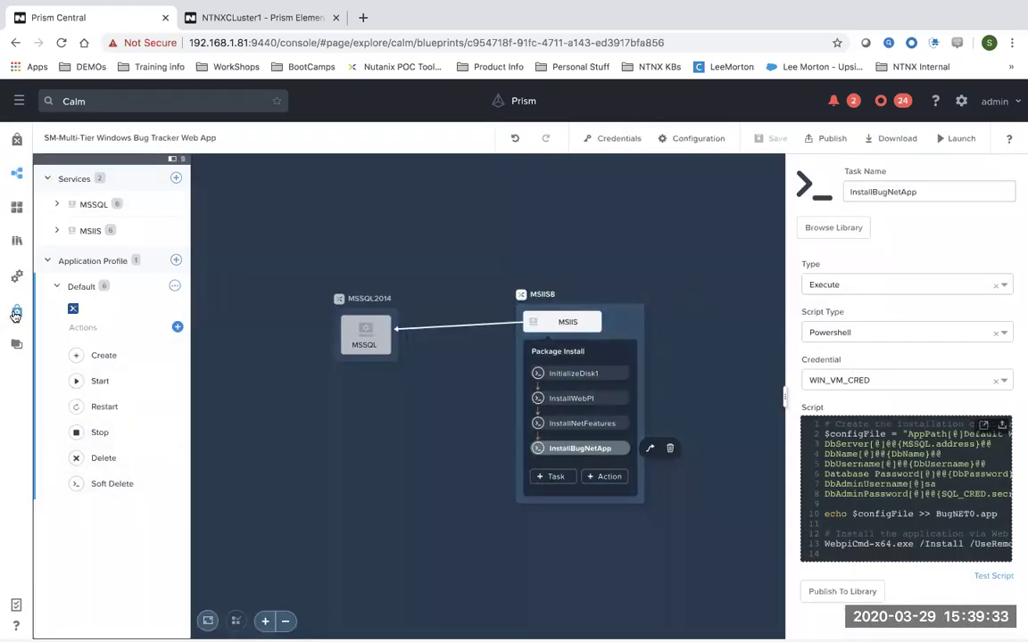
Return to the Marketplace manager and search its blueprints for the name SM.
left_click(17, 279)
left_click(147, 214)
type("SM")
key("Return")
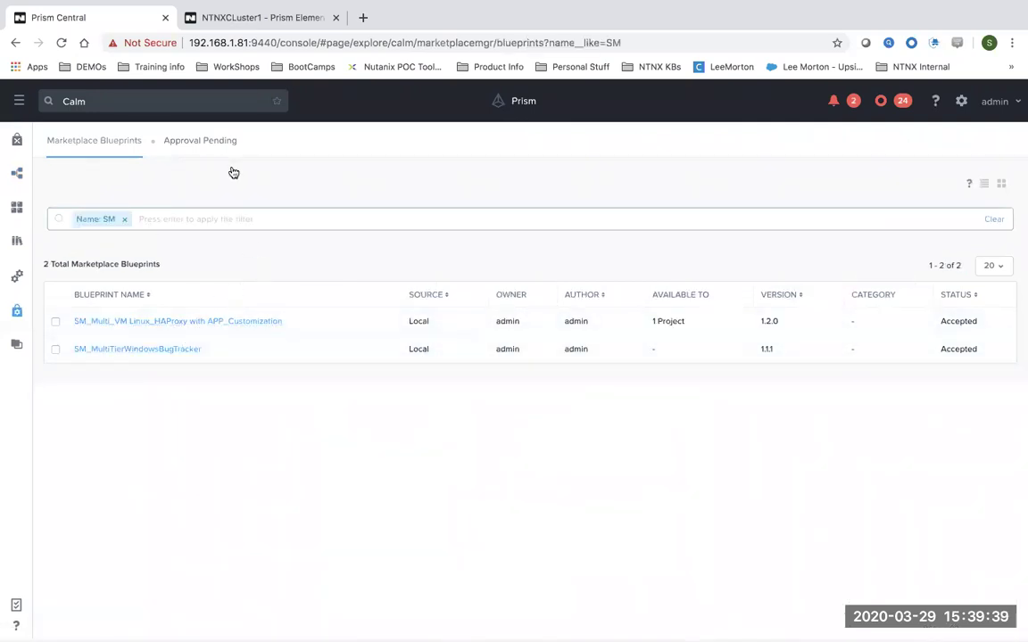
Select SM_MultiTierWindowsBugTracker2 among the blueprints pending approval and approve it.
left_click(217, 143)
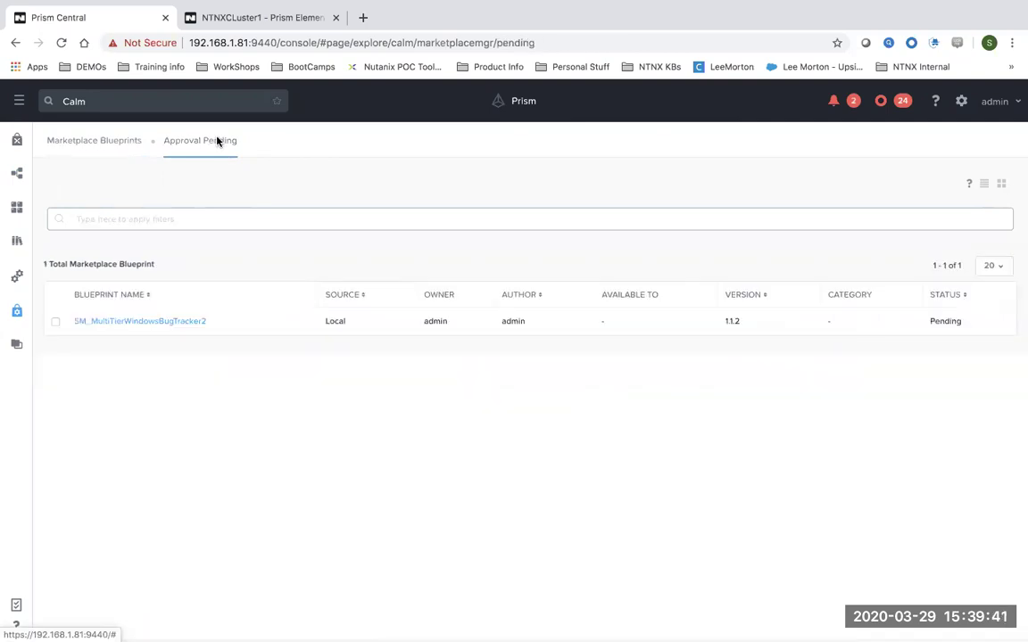
left_click_drag(239, 141, 164, 142)
left_click(148, 321)
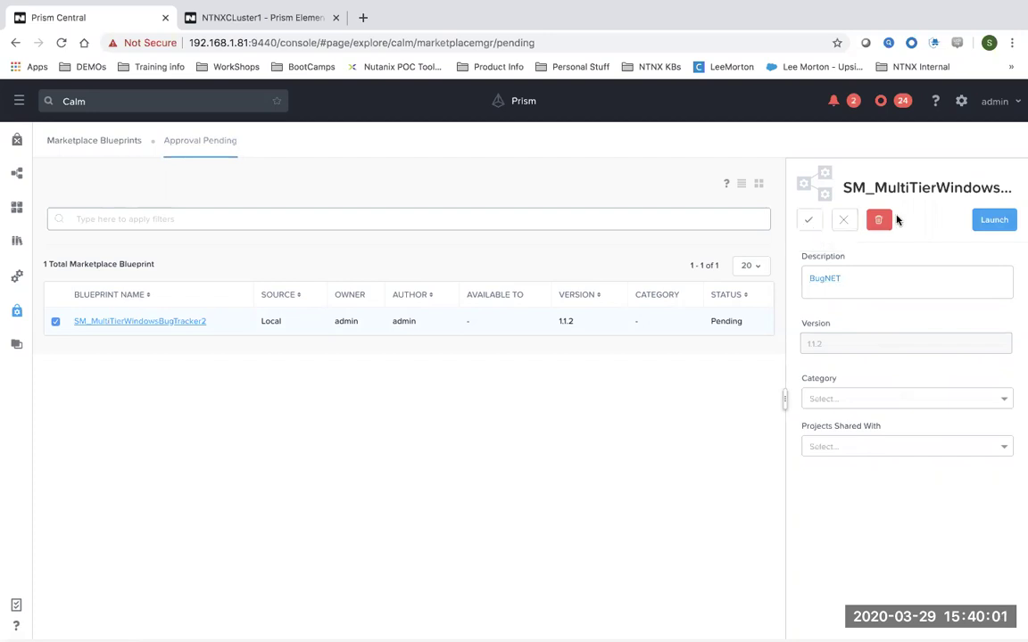
left_click(809, 220)
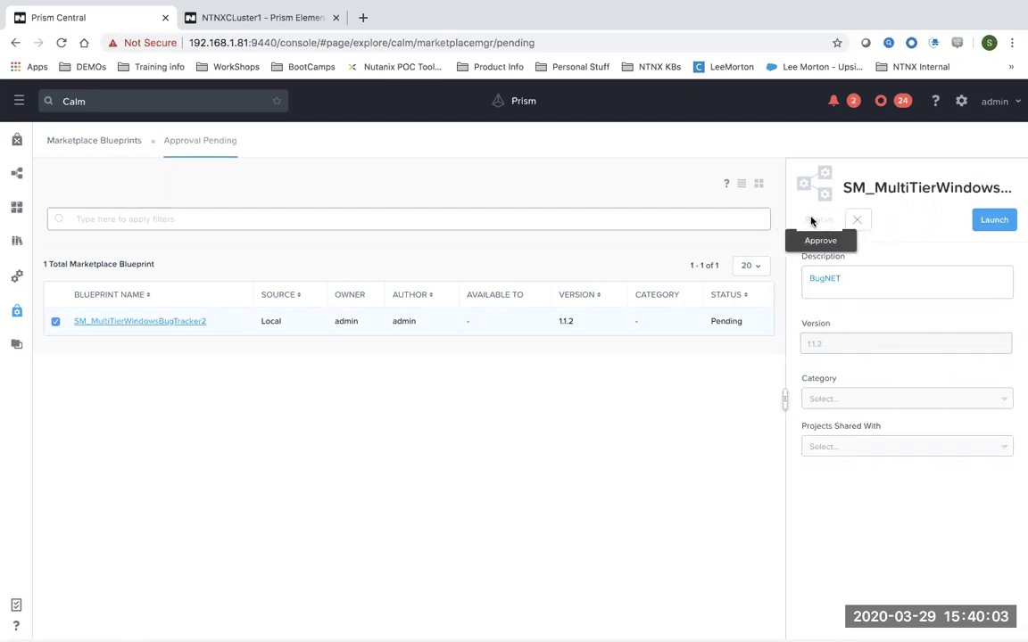
Filter the Marketplace blueprints by the name SM and view the details of SM_MultiTierWindowsBugTracker2.
left_click(113, 142)
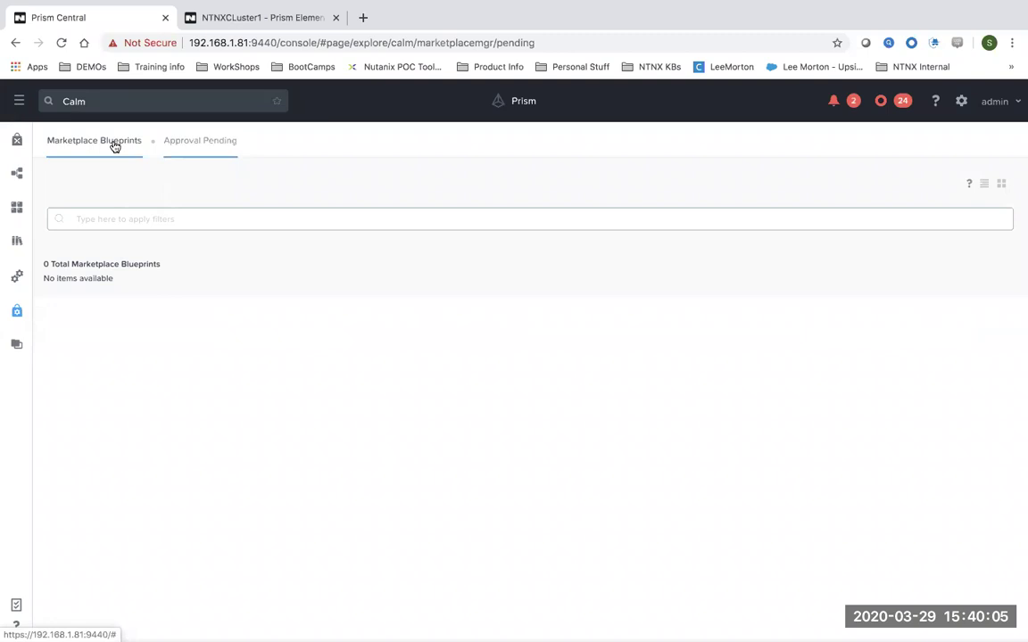
left_click(118, 216)
type("SM")
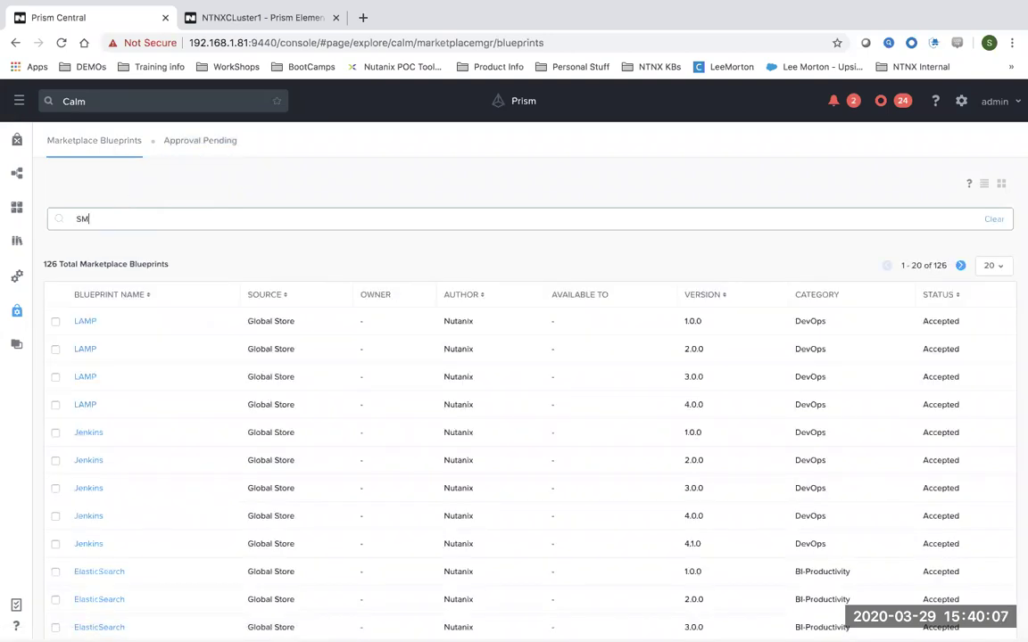
key("Return")
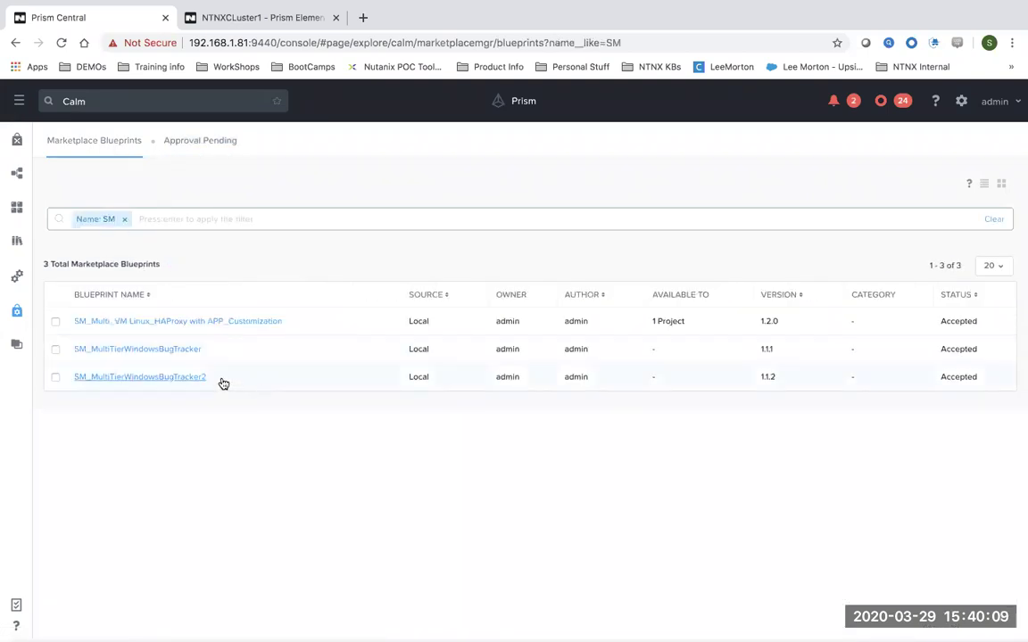
left_click_drag(223, 383, 78, 393)
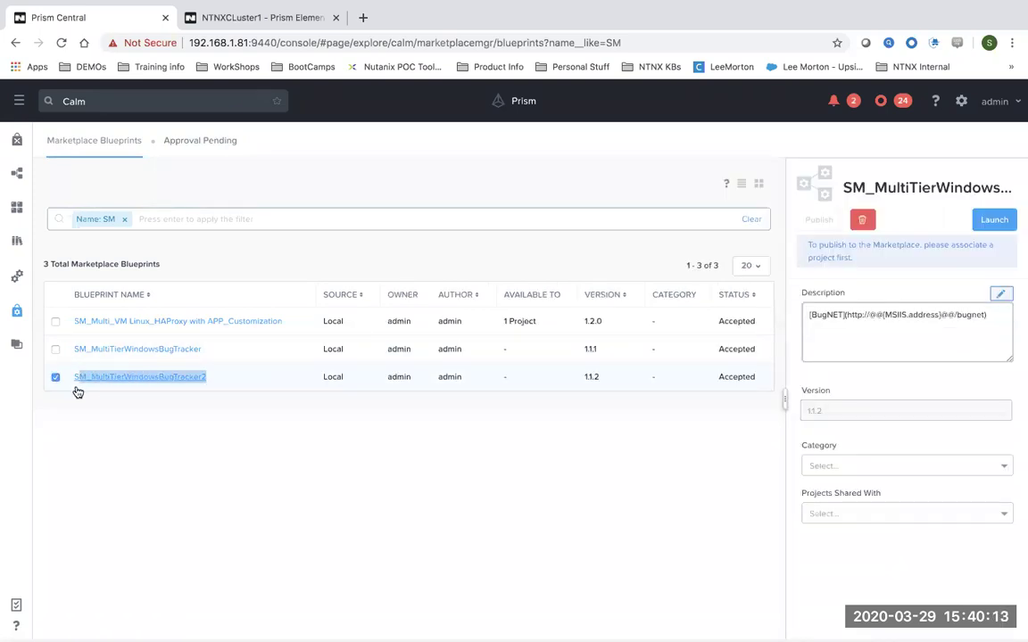
Open the SM_Bugtrak application's audit log and expand the Create action to examine its tasks.
left_click(16, 212)
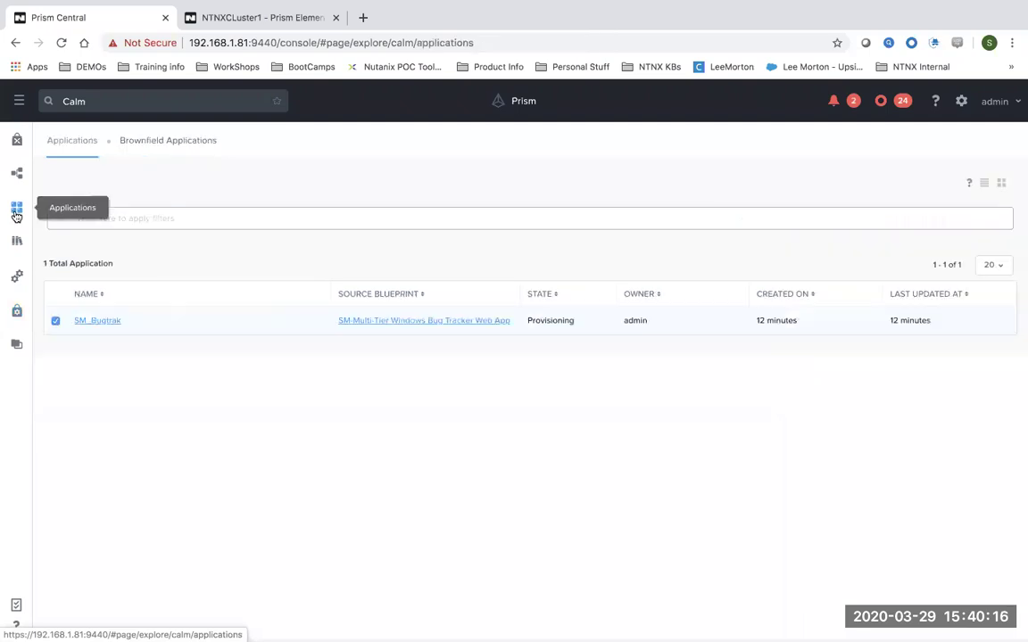
left_click(101, 322)
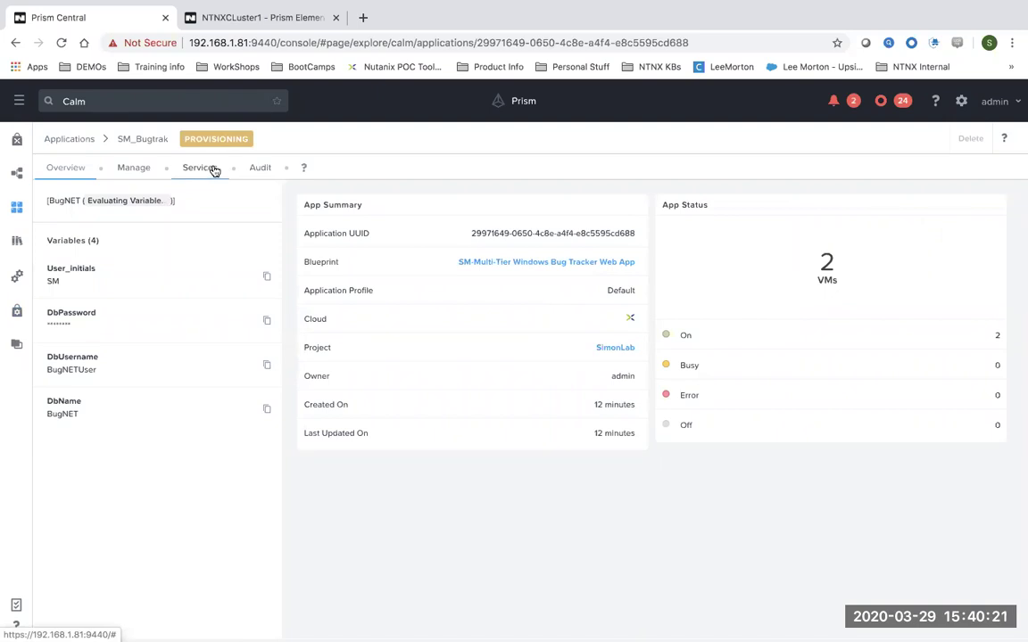
left_click(257, 169)
left_click(51, 204)
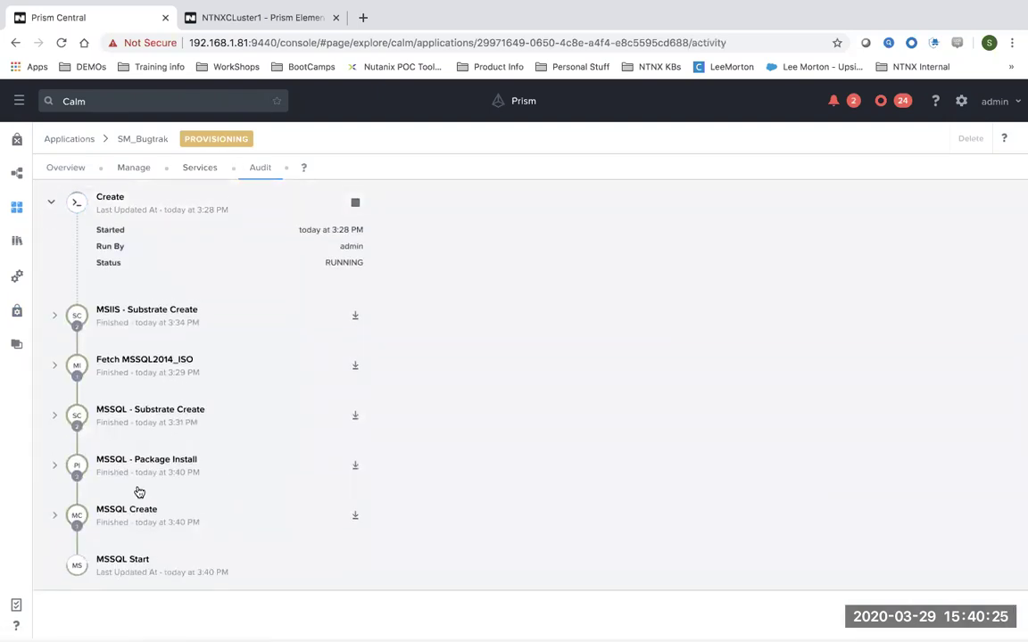
scroll(136, 491, "down", 1)
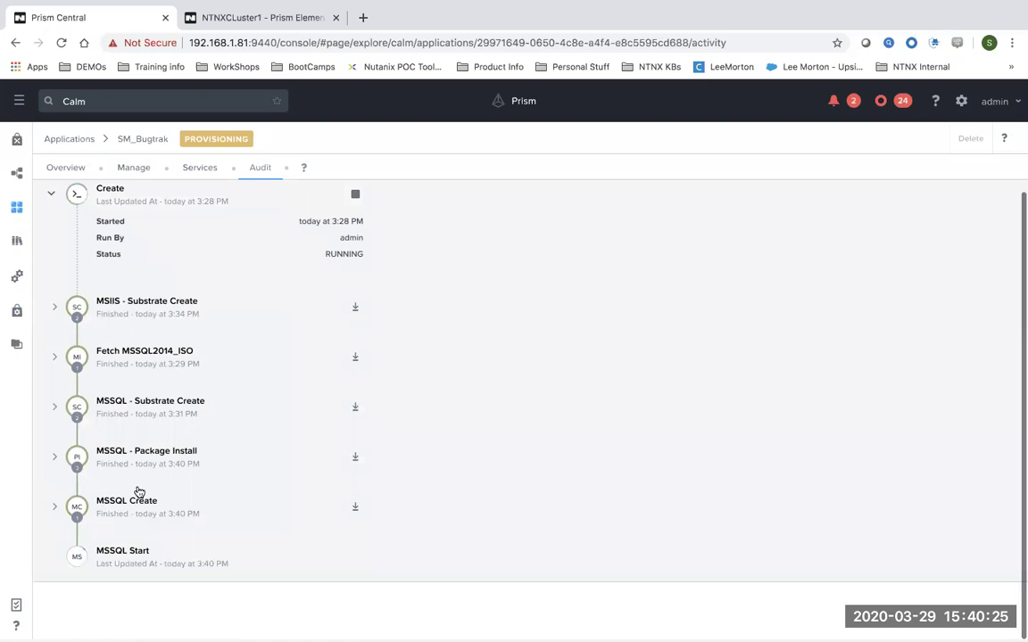
Expand the MSSQL - Package Install task and examine the InitializeDisk1 output, collapsing it when done.
left_click(54, 457)
scroll(203, 510, "down", 4)
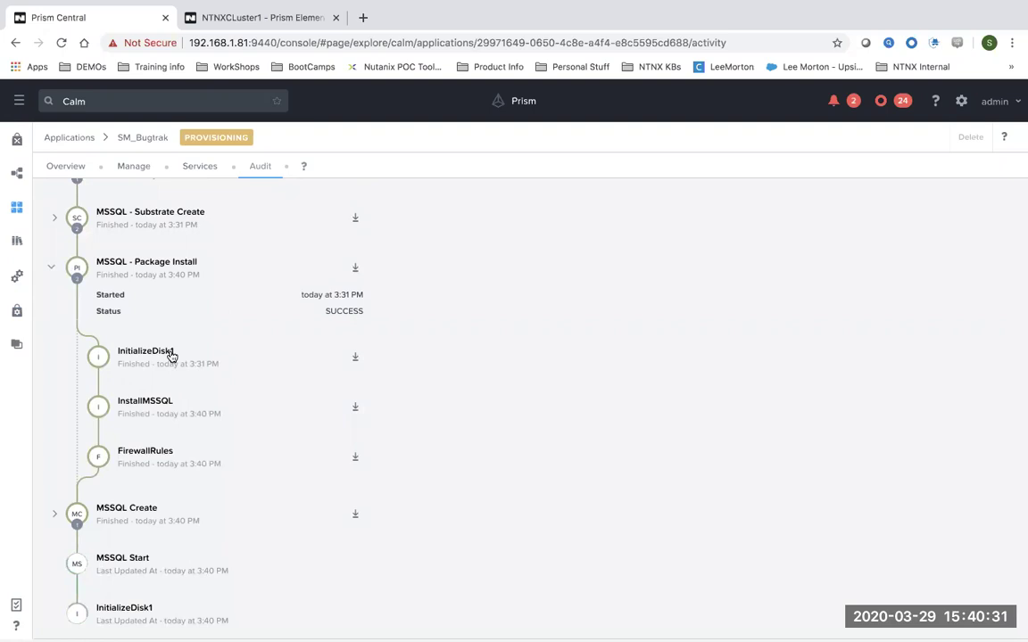
left_click_drag(177, 356, 122, 356)
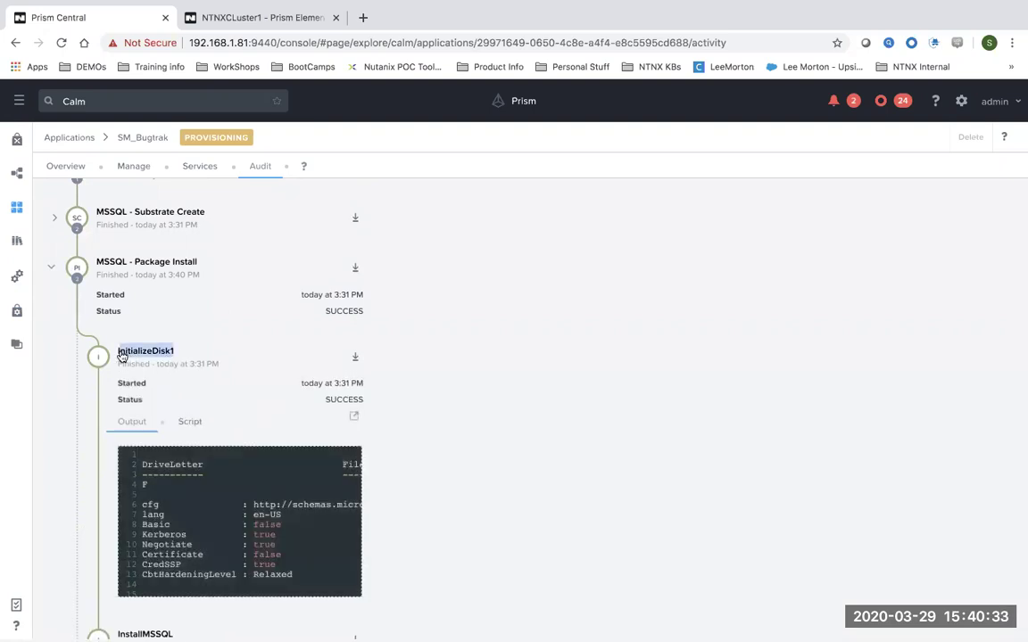
left_click(123, 356)
Examine the InstallMSSQL and FirewallRules task outputs and statuses, and view the InstallMSSQL script.
left_click(145, 404)
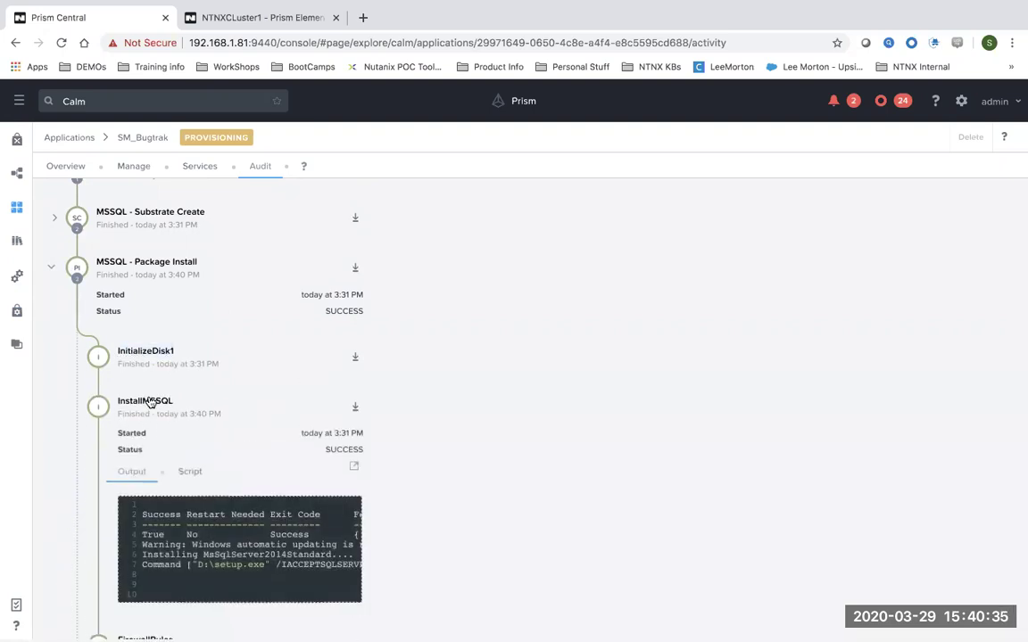
scroll(202, 452, "down", 3)
left_click(159, 486)
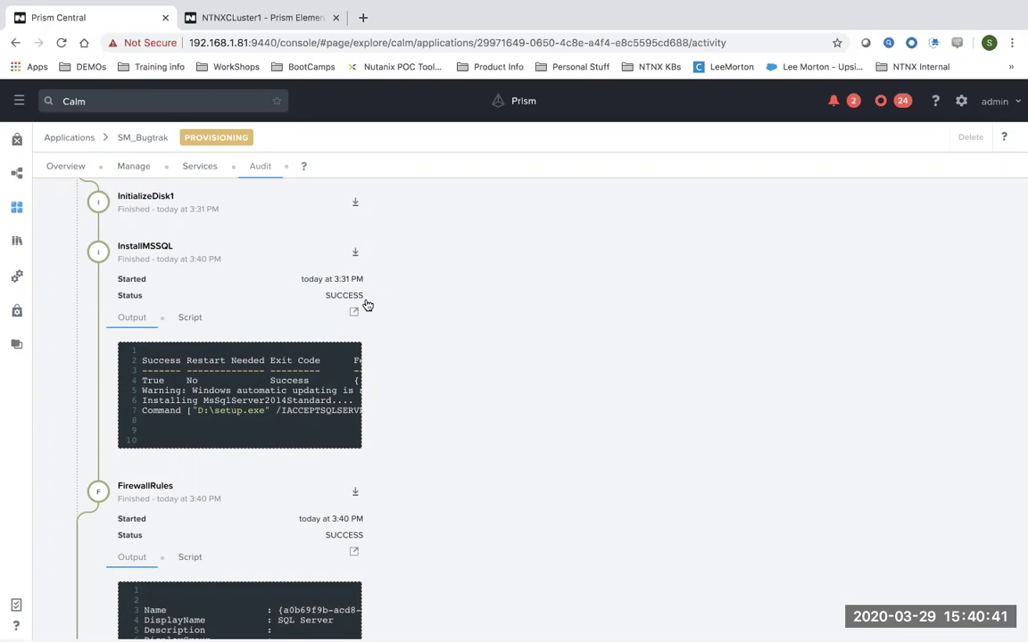
left_click_drag(364, 300, 337, 299)
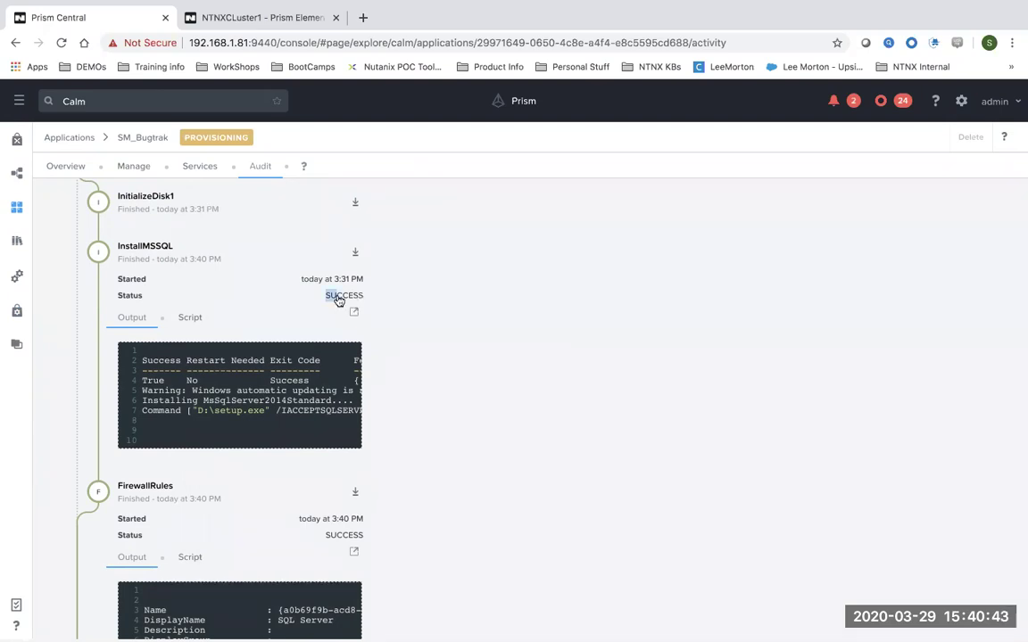
left_click(196, 319)
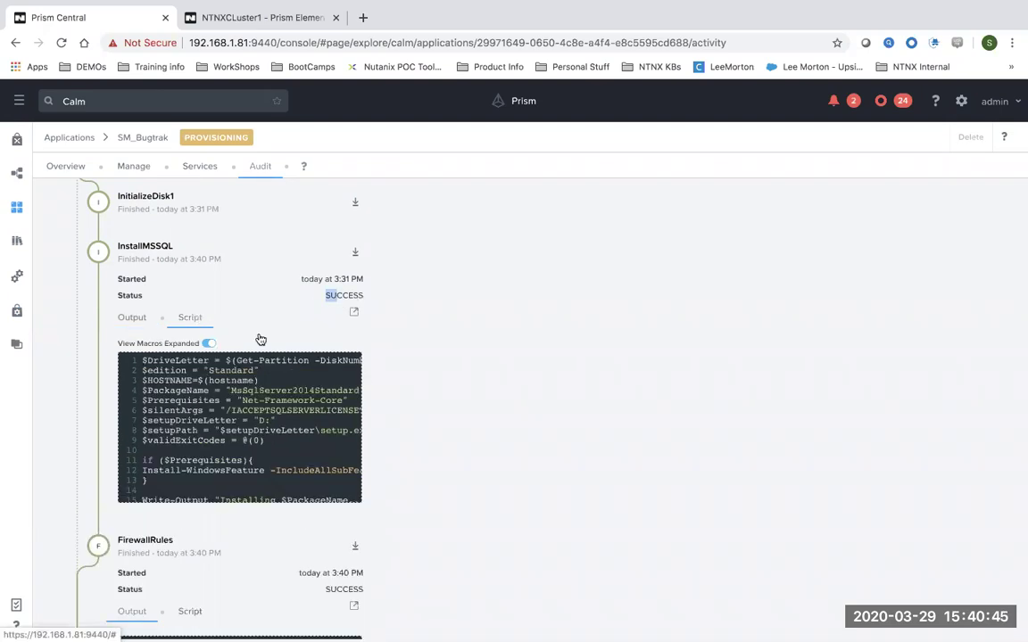
Examine the InstallMSSQL task's script and output in enlarged views, closing each one when done.
left_click(353, 315)
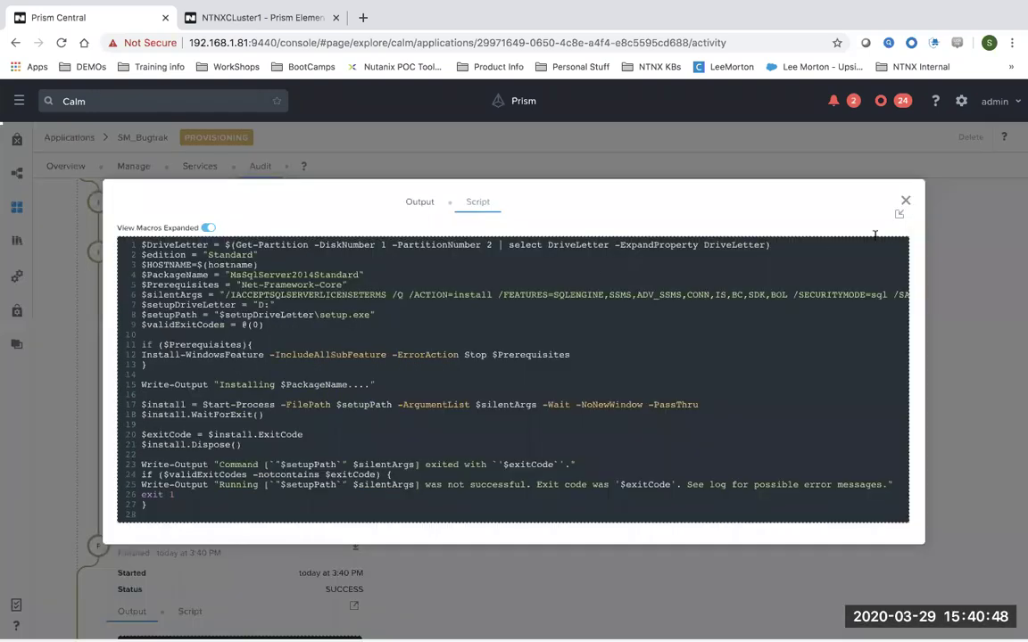
left_click(905, 201)
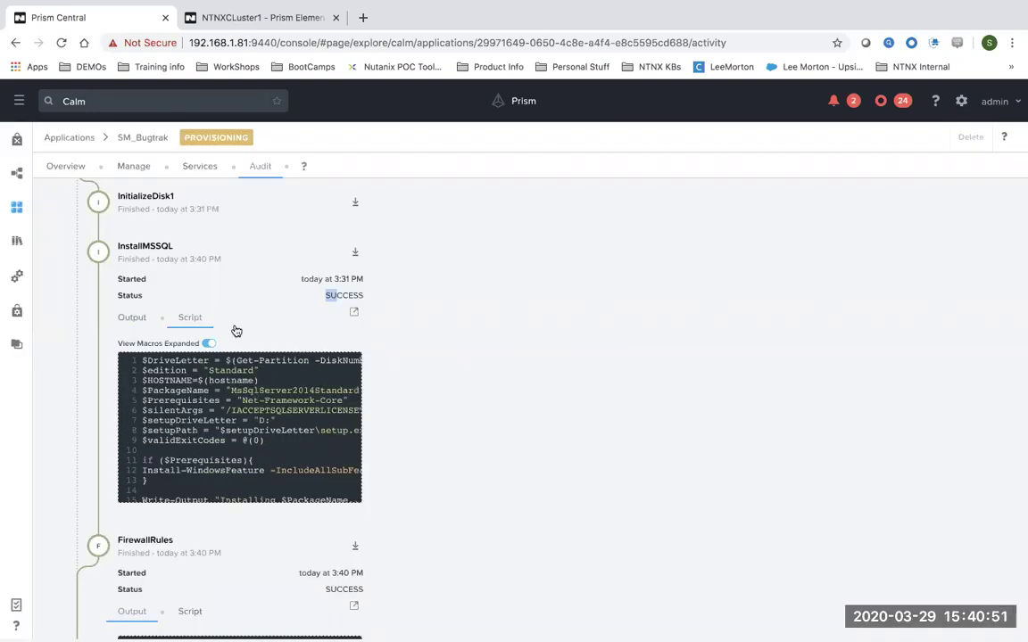
left_click(130, 318)
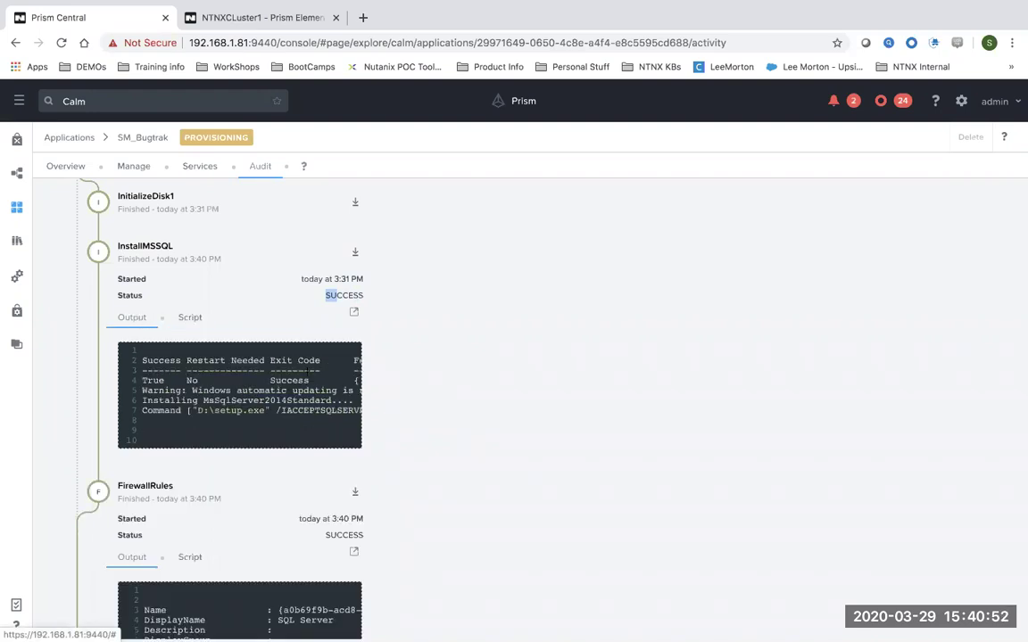
left_click(352, 313)
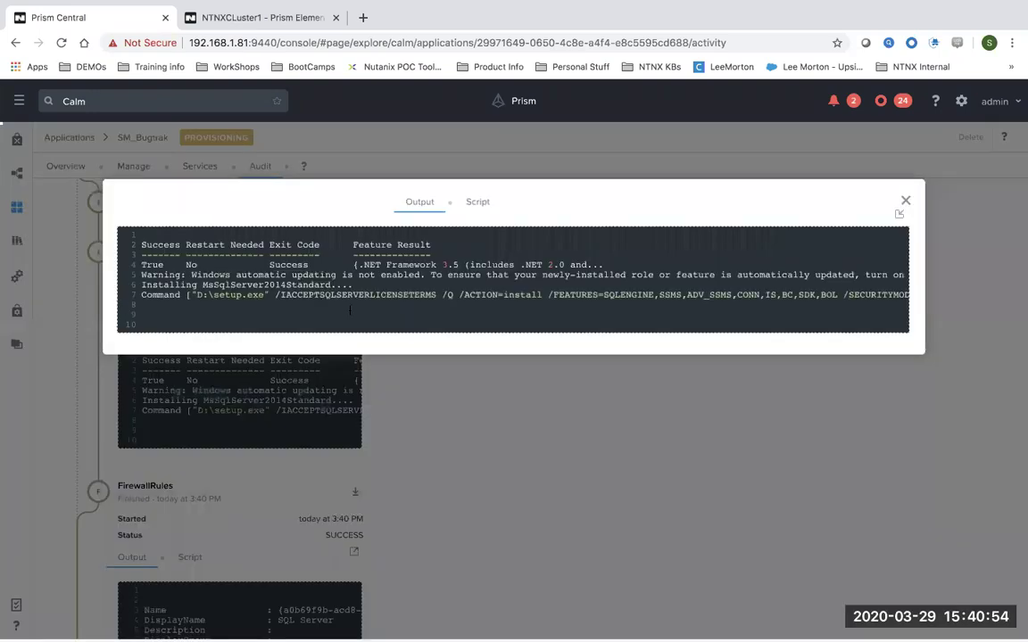
left_click(906, 202)
scroll(393, 436, "down", 3)
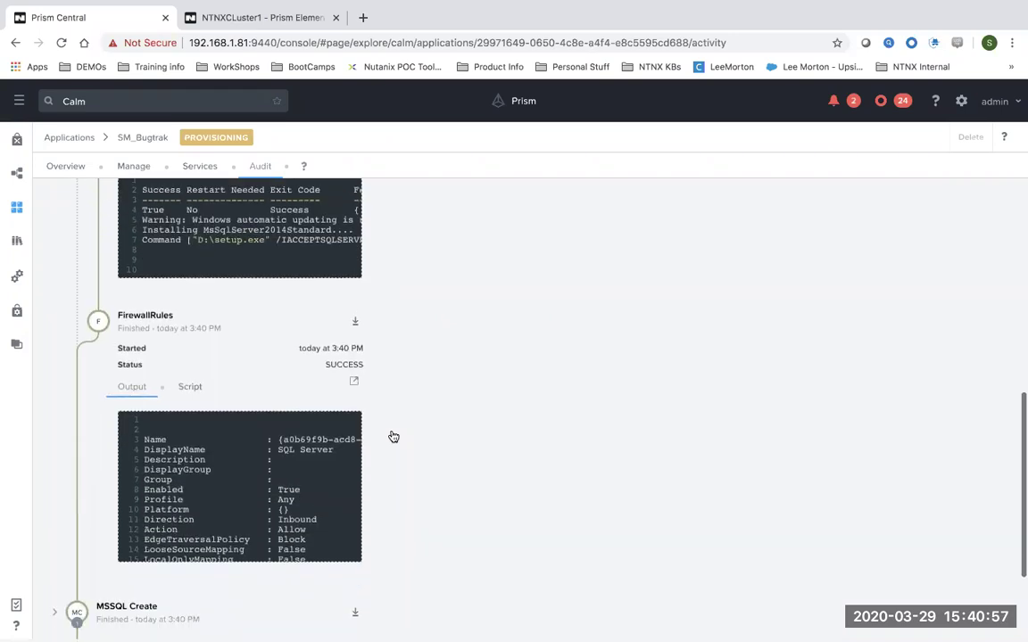
scroll(249, 338, "up", 3)
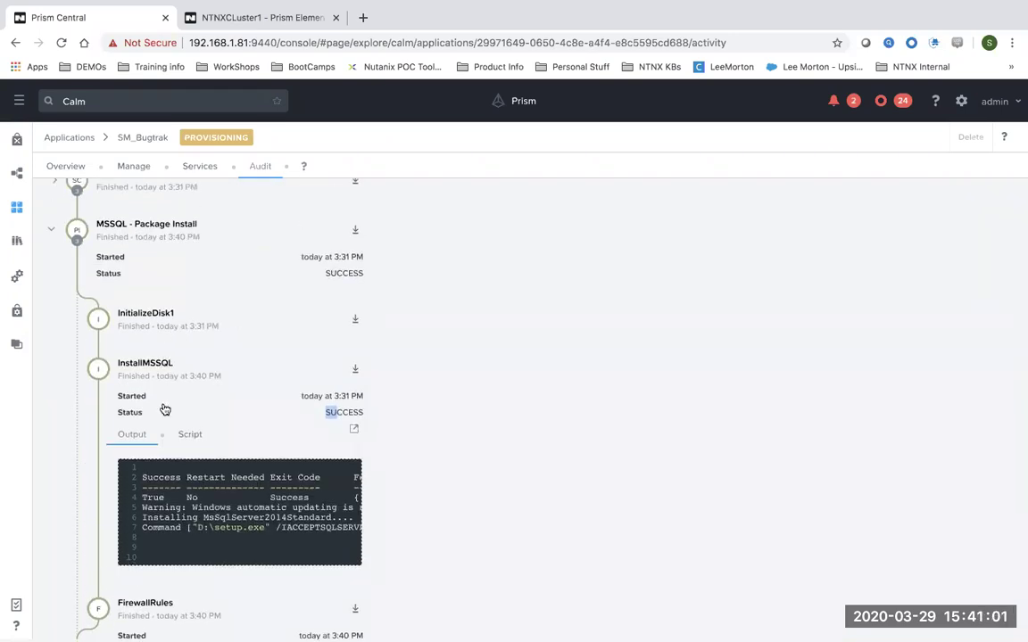
Expand the MSSQL Create task in the audit log and examine its subtask and the tasks that follow it.
scroll(189, 431, "down", 2)
scroll(188, 433, "down", 2)
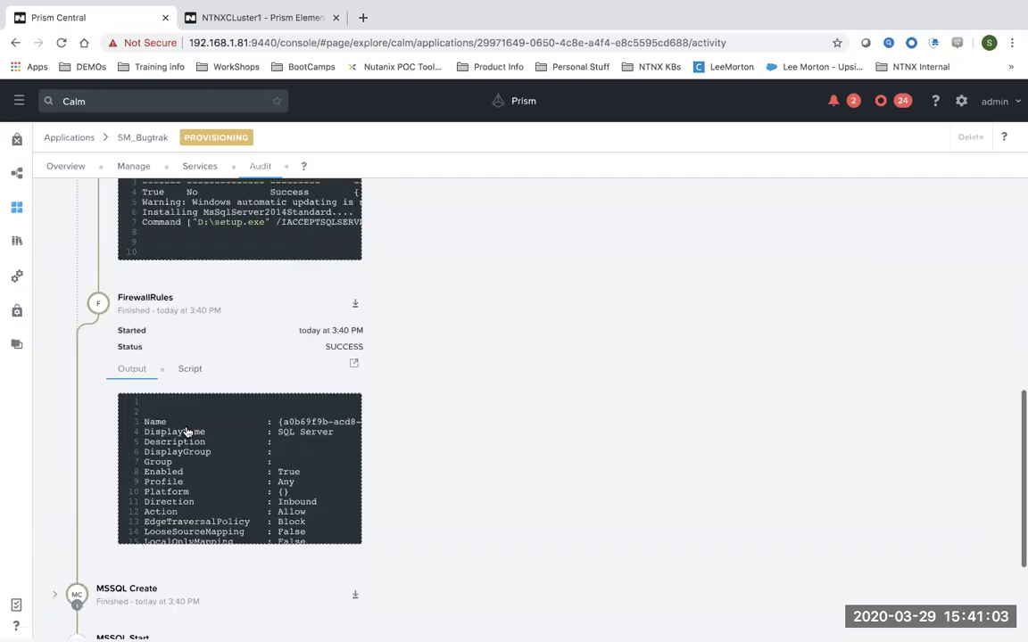
scroll(187, 433, "down", 4)
scroll(201, 530, "down", 2)
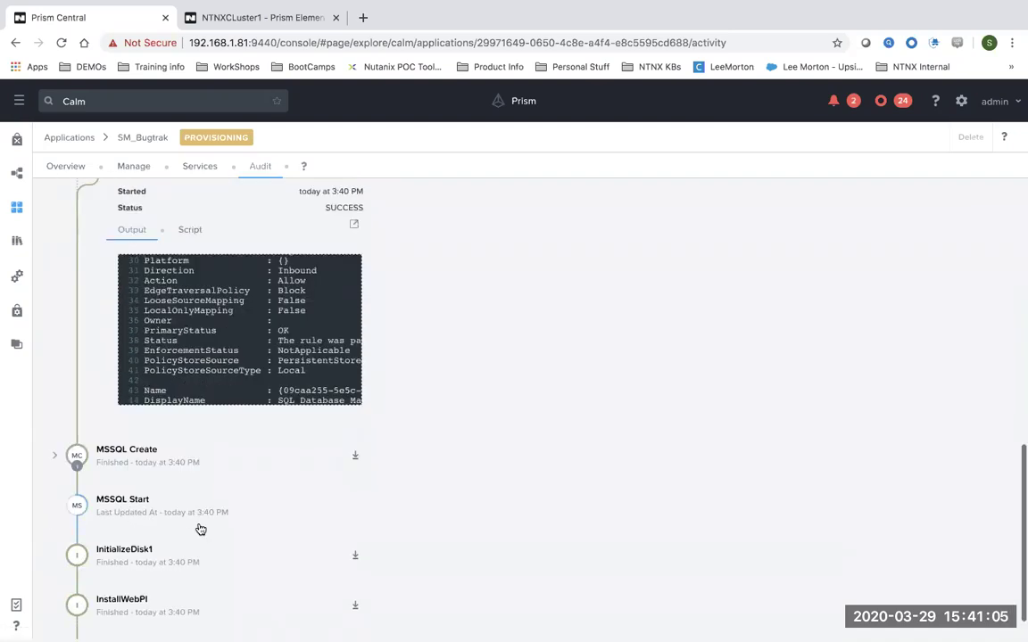
scroll(198, 532, "down", 2)
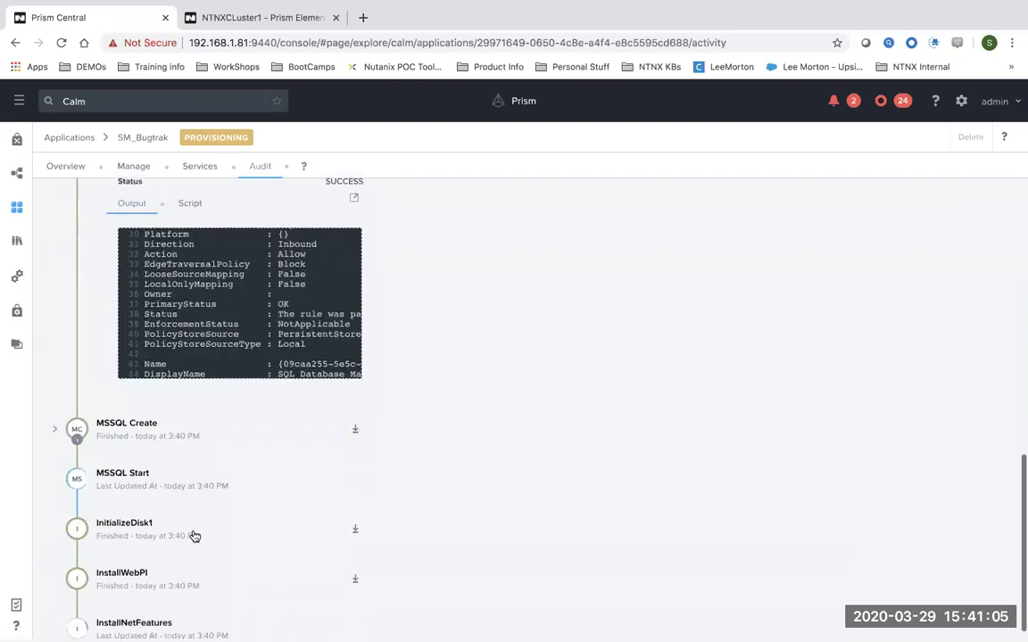
left_click(55, 416)
scroll(207, 452, "down", 2)
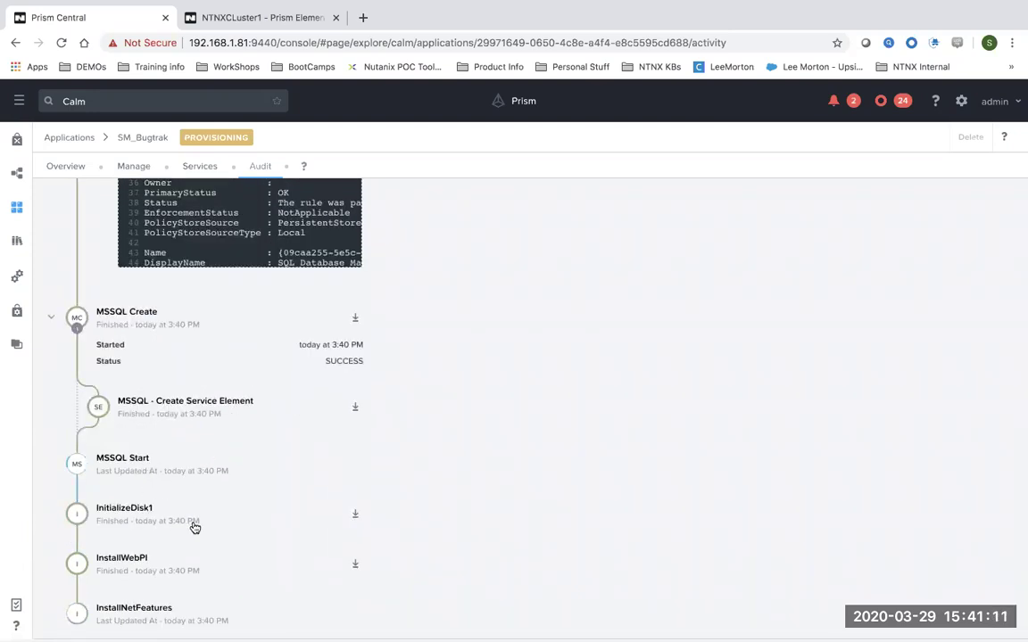
scroll(194, 527, "down", 1)
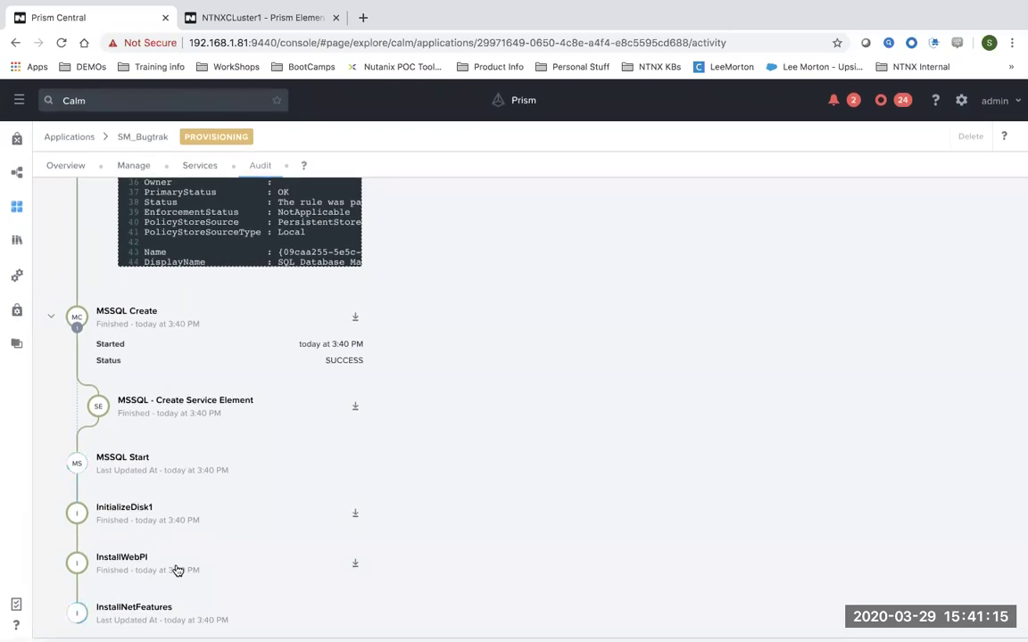
Open the SM_Bugtrak application's overview and examine its VM status, variables and app summary.
scroll(177, 570, "up", 4)
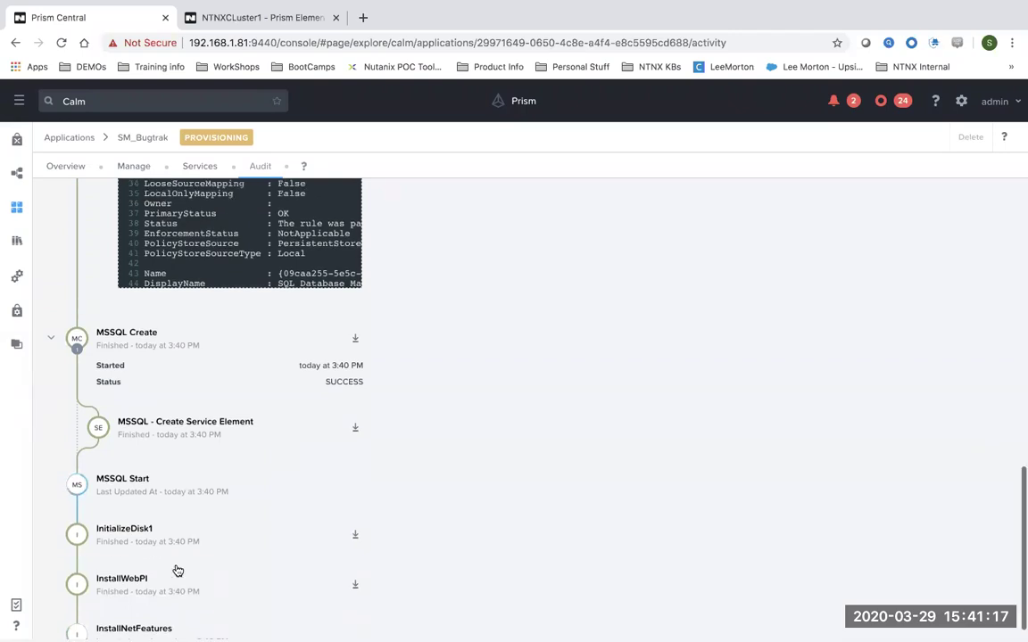
scroll(177, 570, "up", 6)
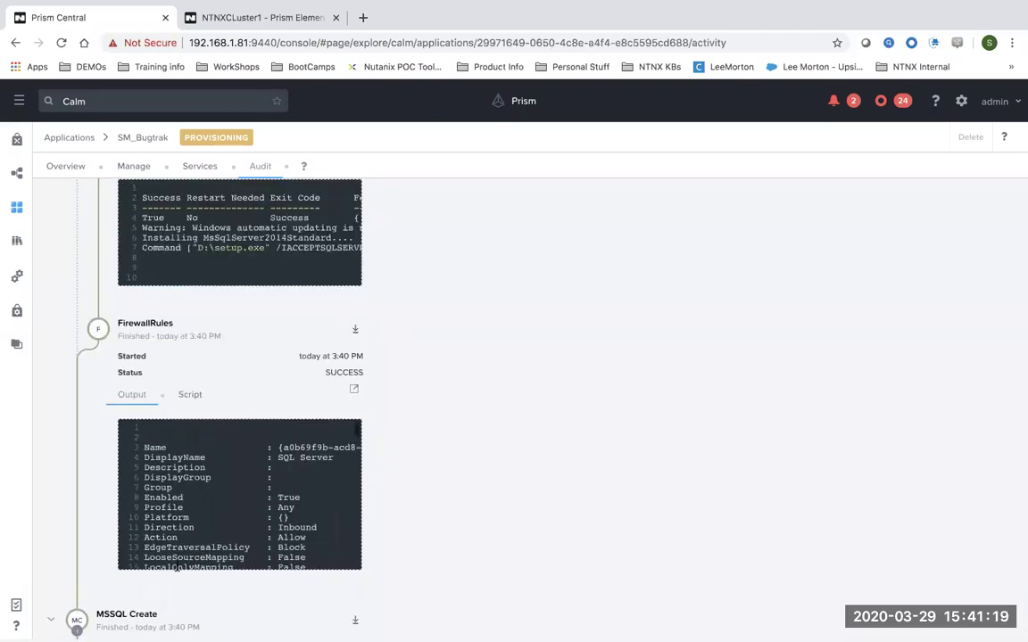
scroll(176, 570, "up", 10)
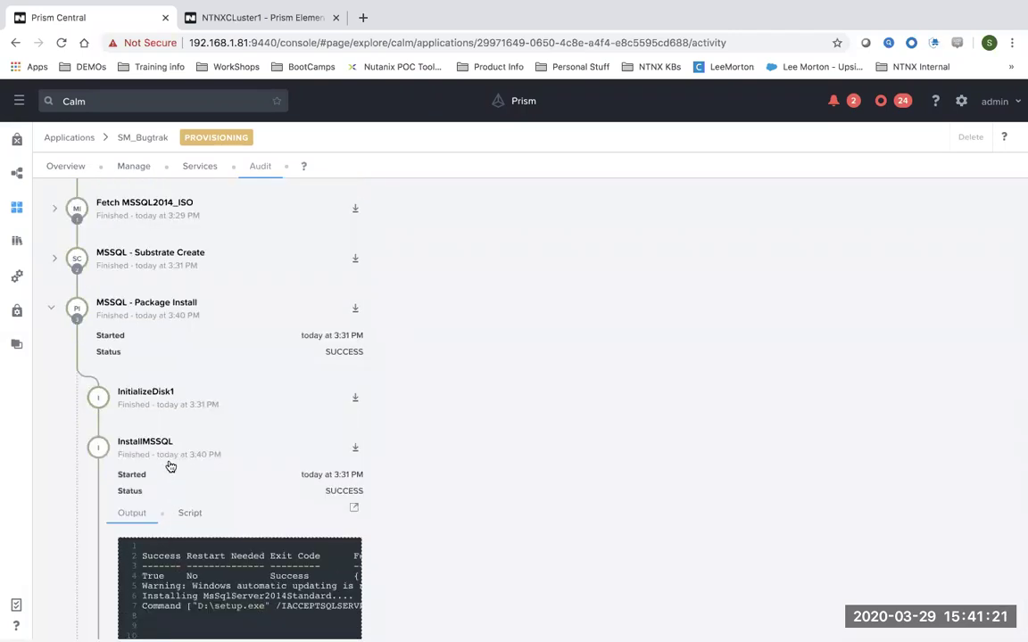
scroll(168, 466, "up", 1)
scroll(169, 462, "up", 3)
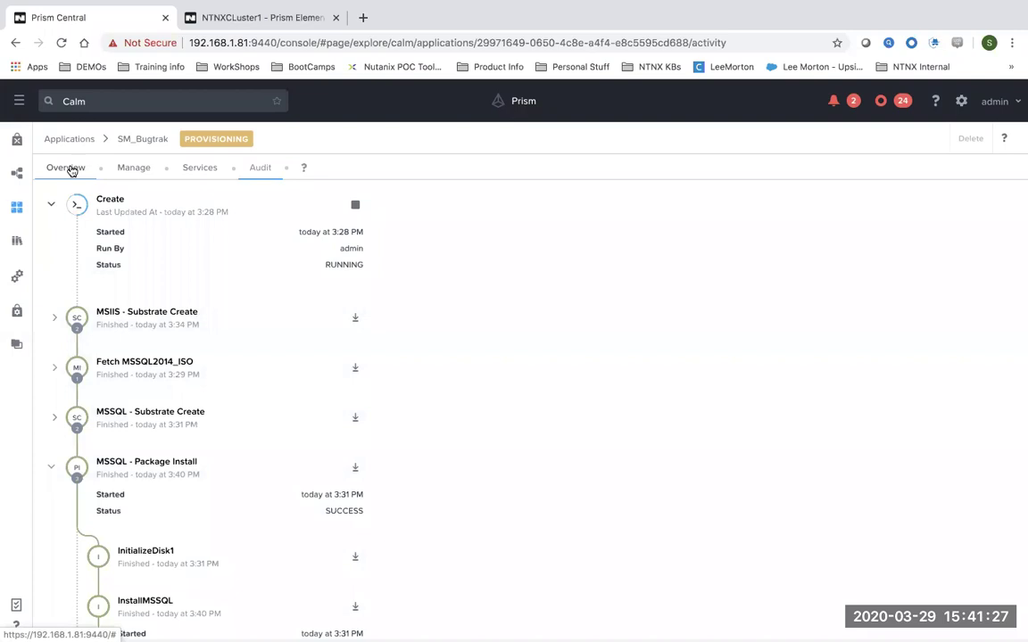
left_click(69, 169)
left_click_drag(858, 280, 790, 264)
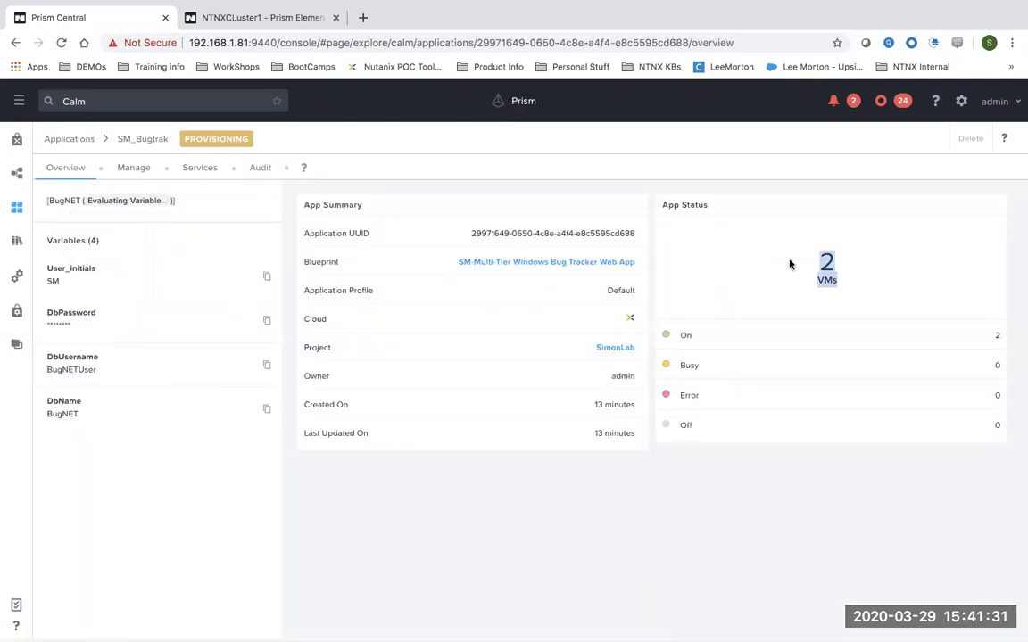
left_click_drag(696, 335, 663, 337)
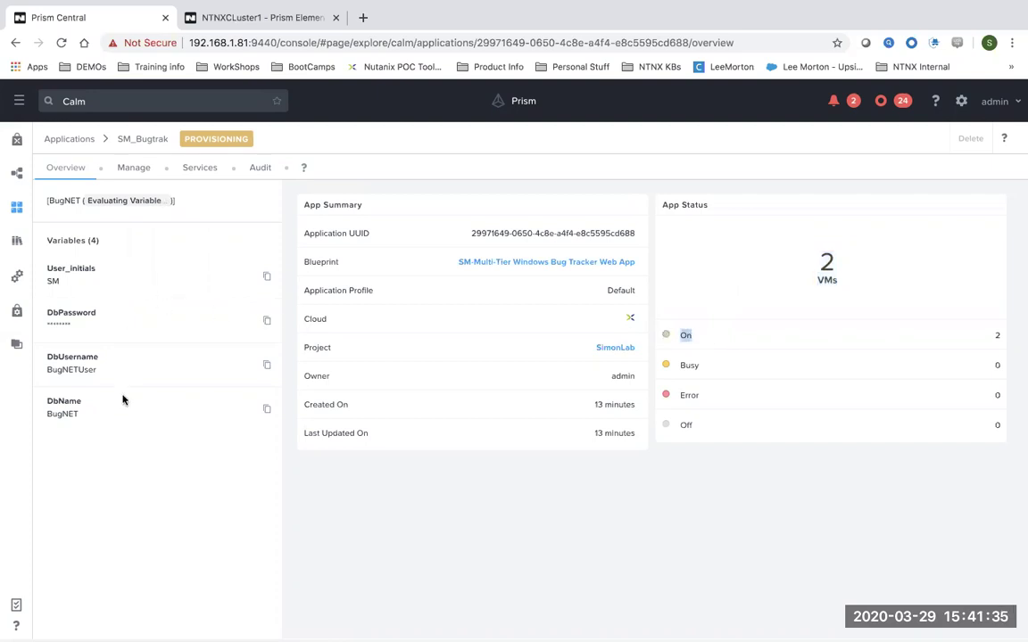
left_click_drag(109, 412, 57, 201)
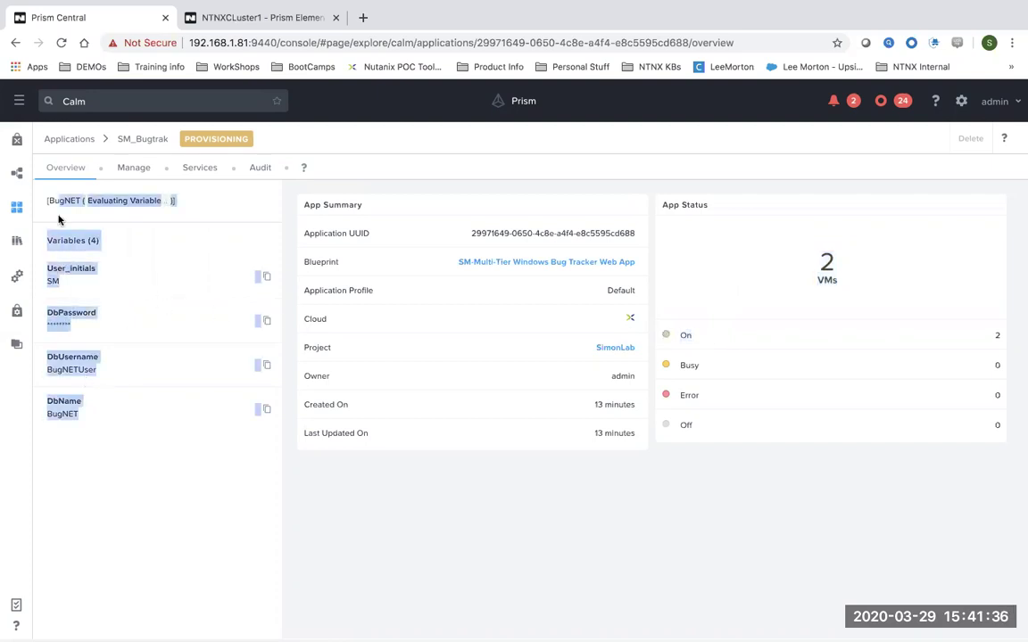
left_click(164, 469)
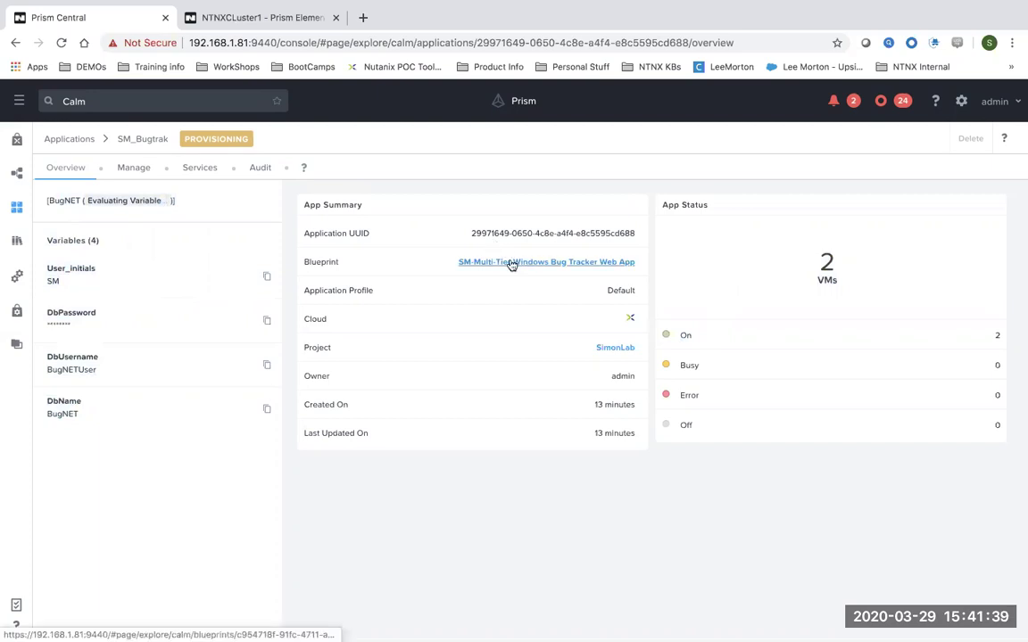
View the application's Create, Start, Restart, Stop, Delete and Soft Delete action workflows, returning to Create.
left_click(134, 168)
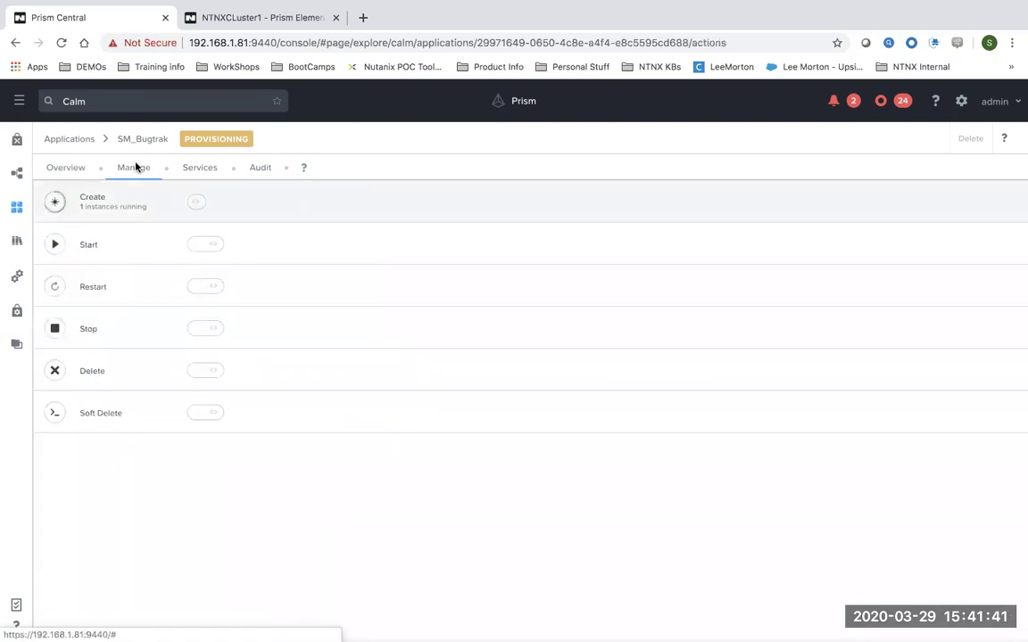
left_click(196, 203)
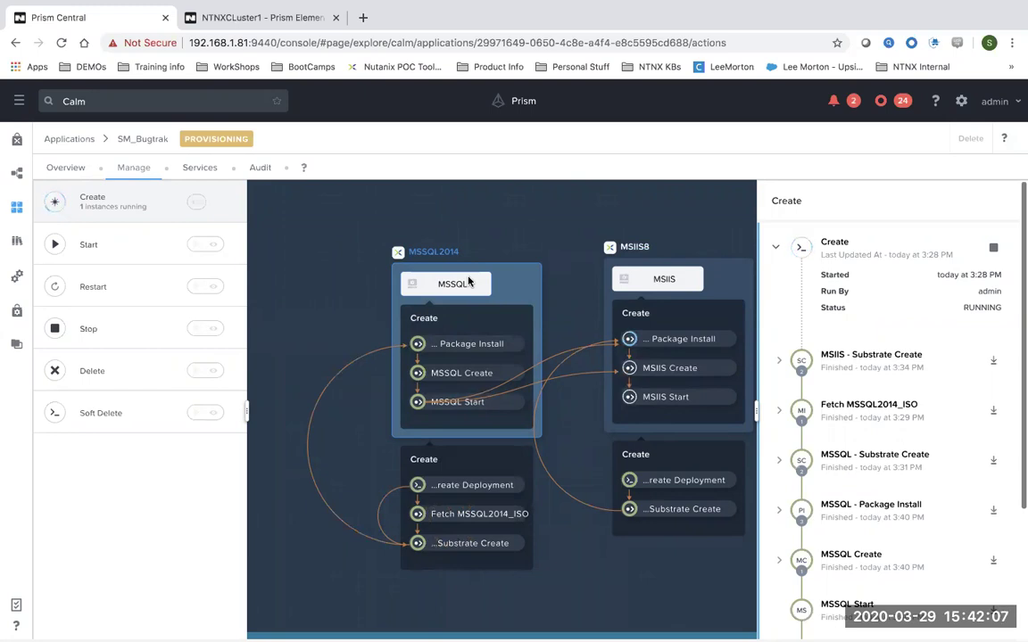
left_click(136, 250)
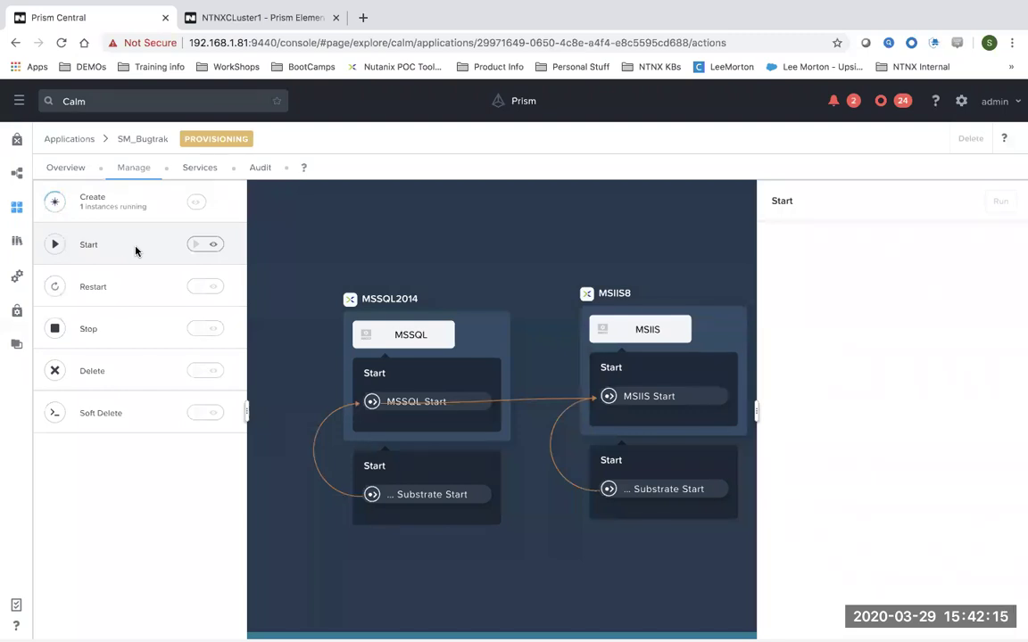
left_click(153, 287)
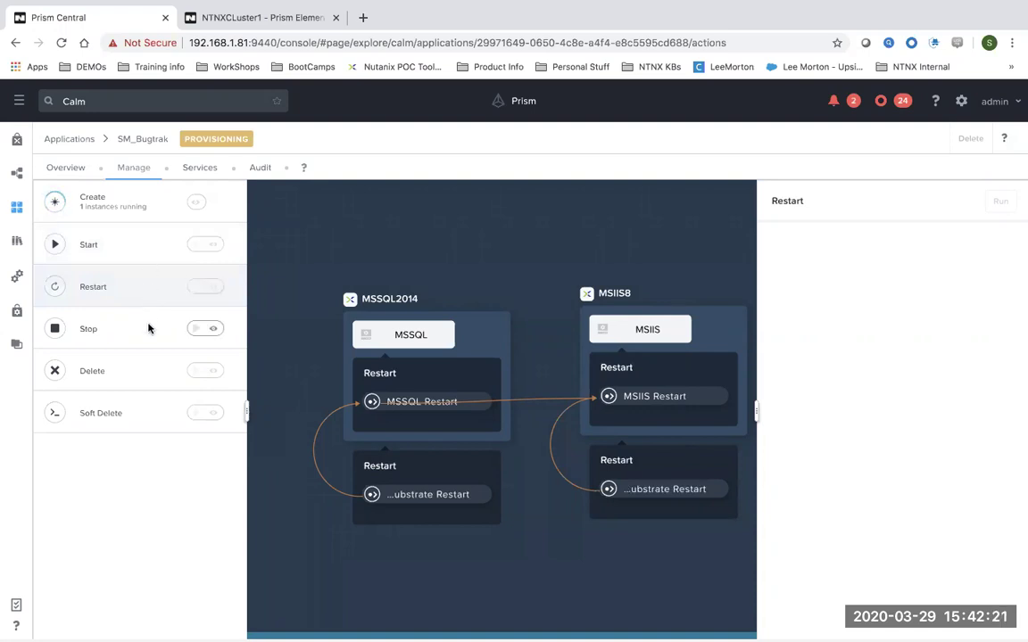
left_click(148, 328)
left_click(152, 366)
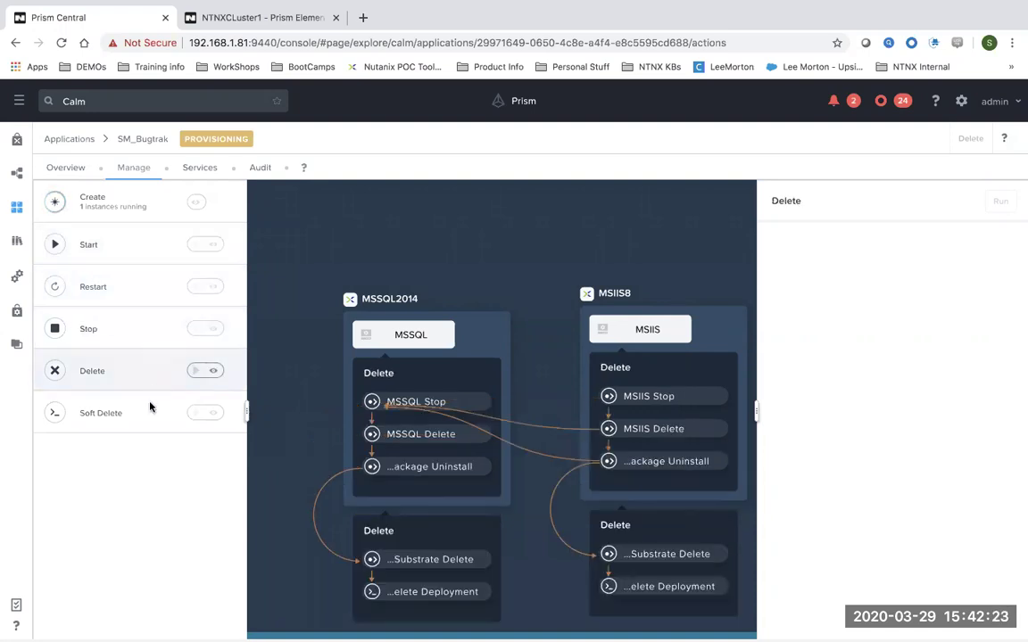
left_click(149, 413)
left_click(147, 205)
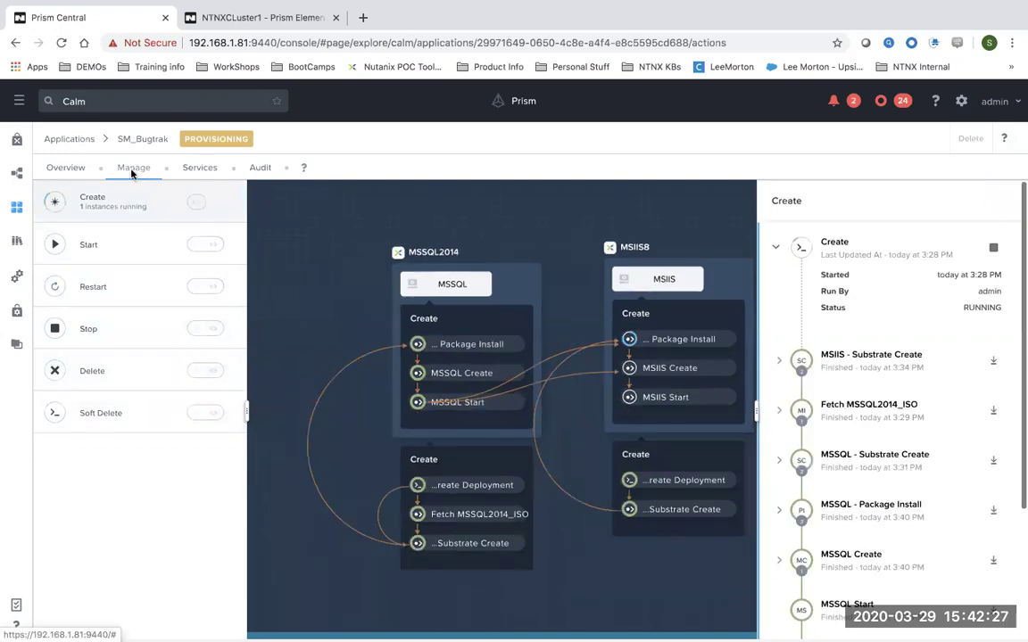
Open the application's services and examine the MSIIS service's IP address, VM configuration, disks, network adapters and categories.
left_click(200, 168)
left_click(102, 265)
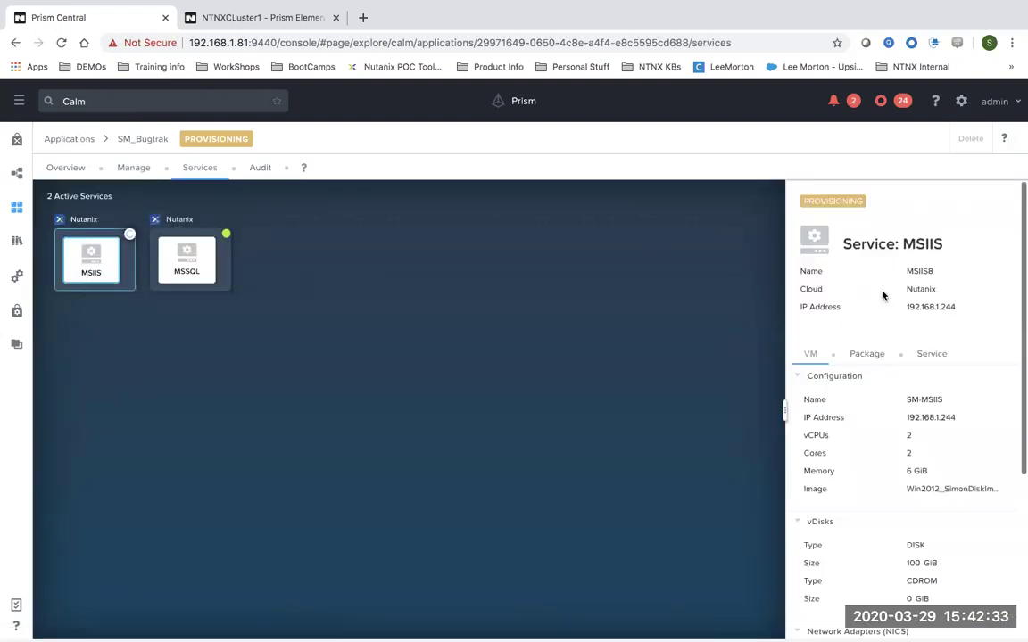
left_click_drag(905, 306, 956, 306)
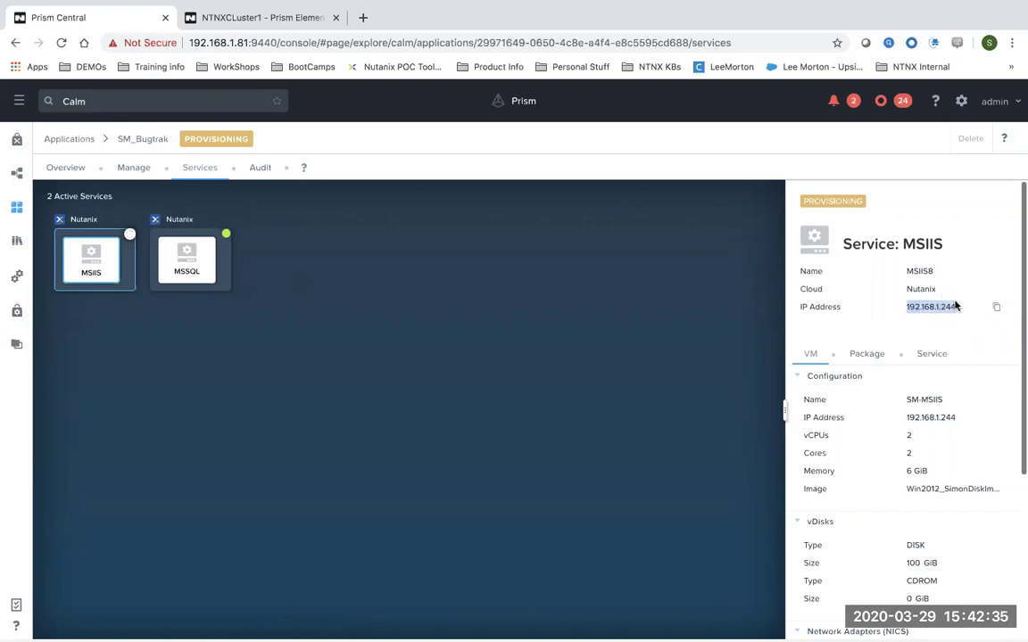
left_click_drag(923, 417, 907, 418)
scroll(938, 546, "down", 5)
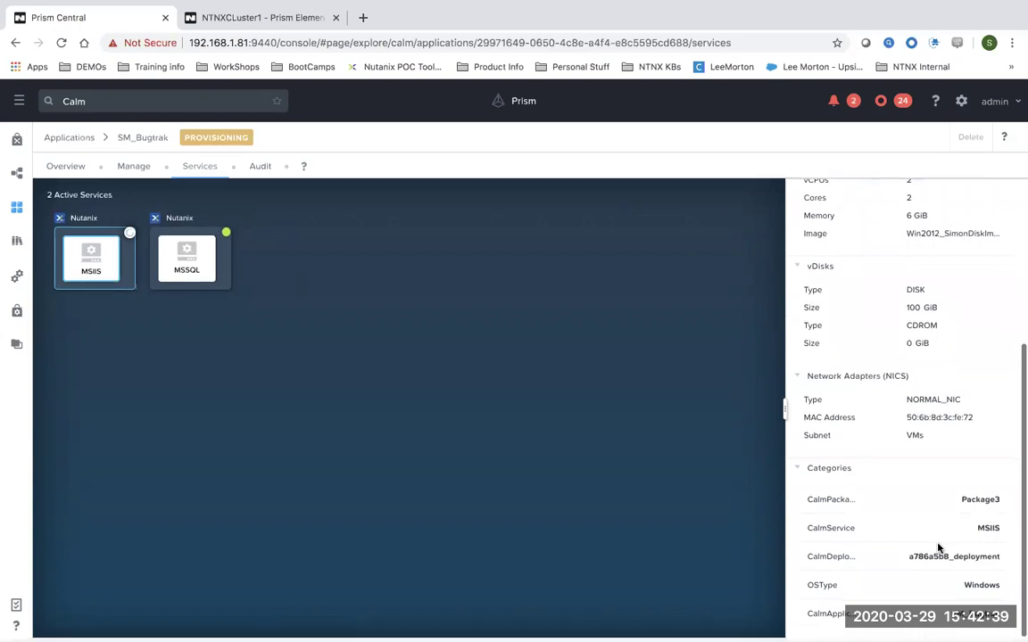
scroll(938, 548, "up", 5)
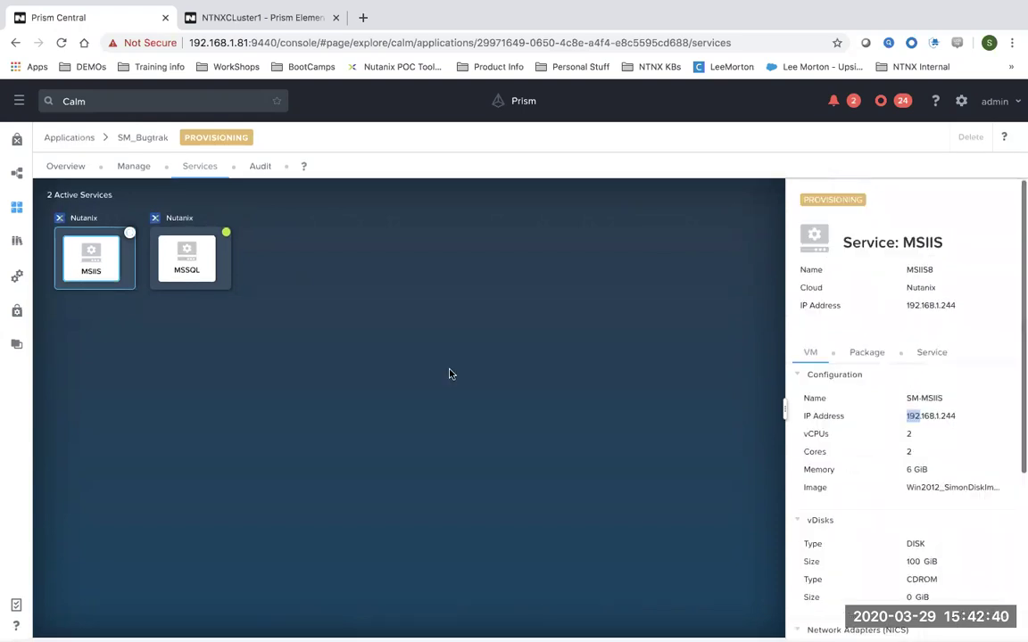
Switch to the NTNXCLuster1 Prism Element page and filter the VM table by SM.
left_click(249, 20)
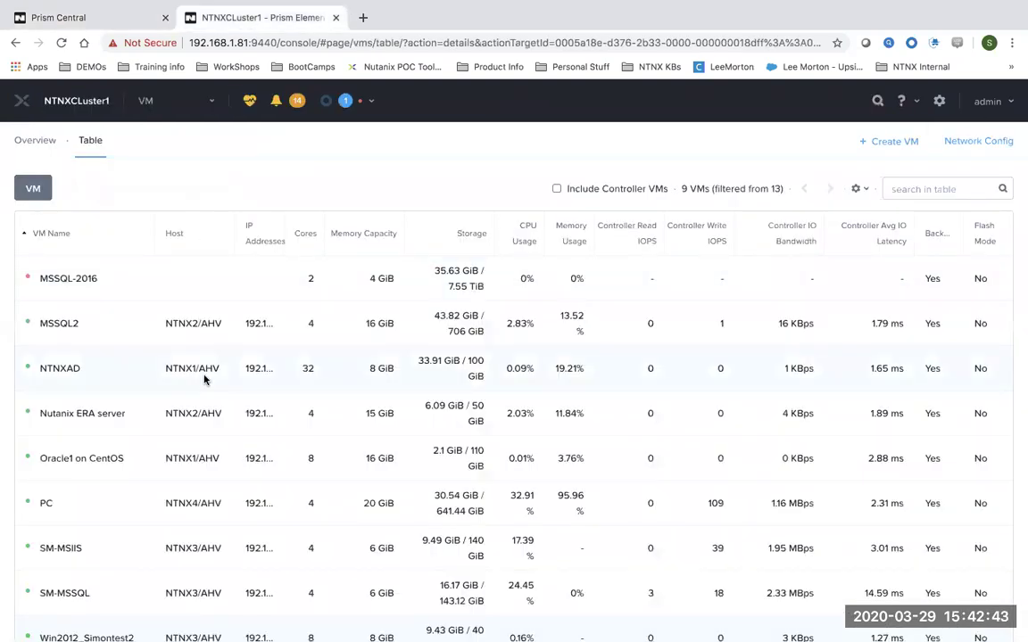
scroll(242, 355, "up", 2)
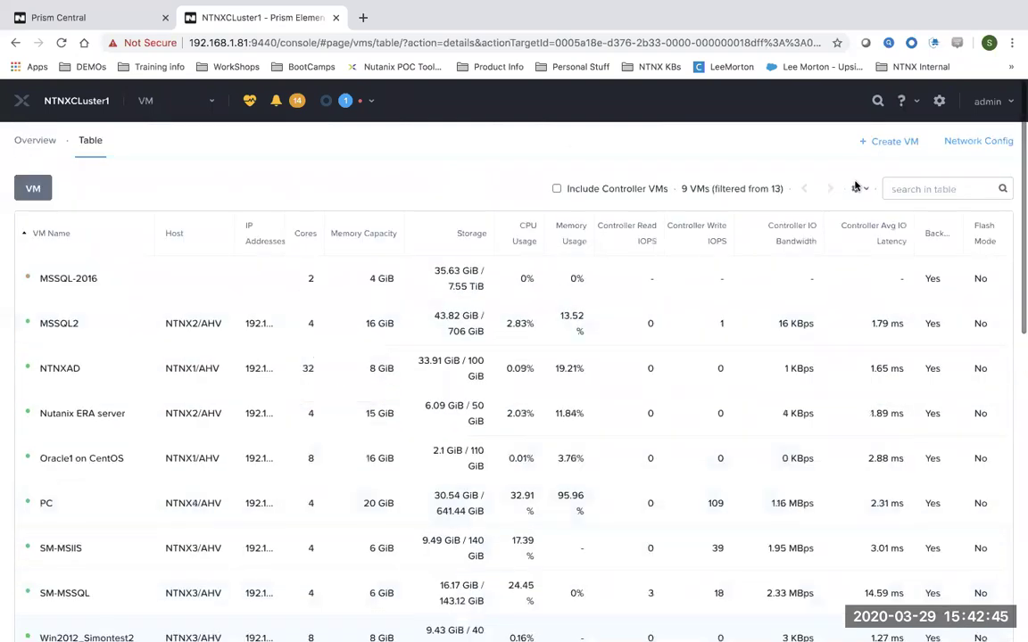
left_click(915, 189)
type("SM")
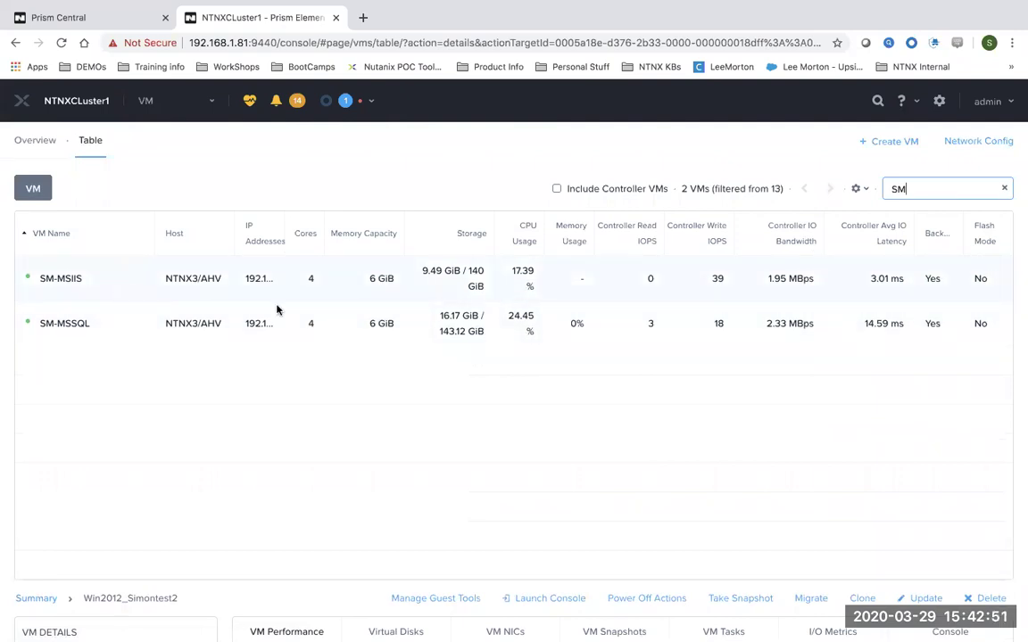
Select the SM-MSSQL VM, launch its console and bring up the Windows sign-in prompt.
mouse_move(262, 289)
left_click(154, 333)
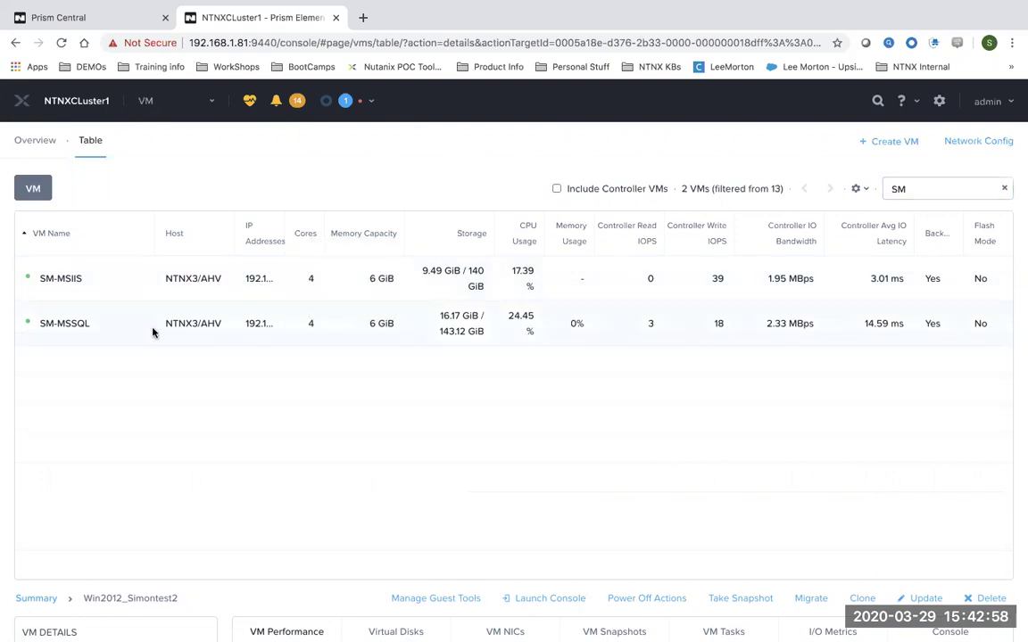
left_click(550, 599)
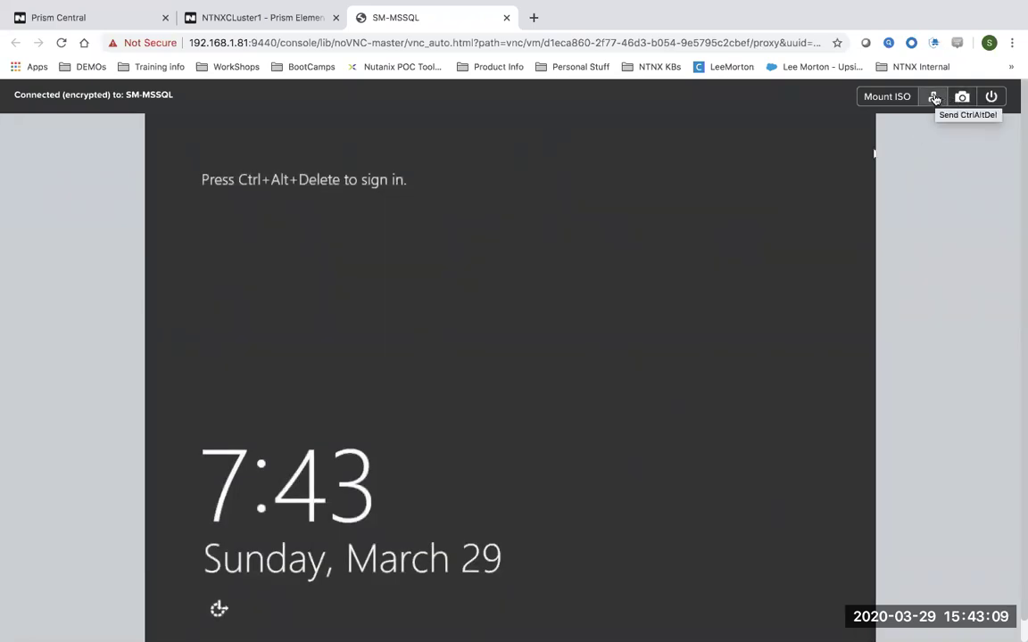
left_click(935, 98)
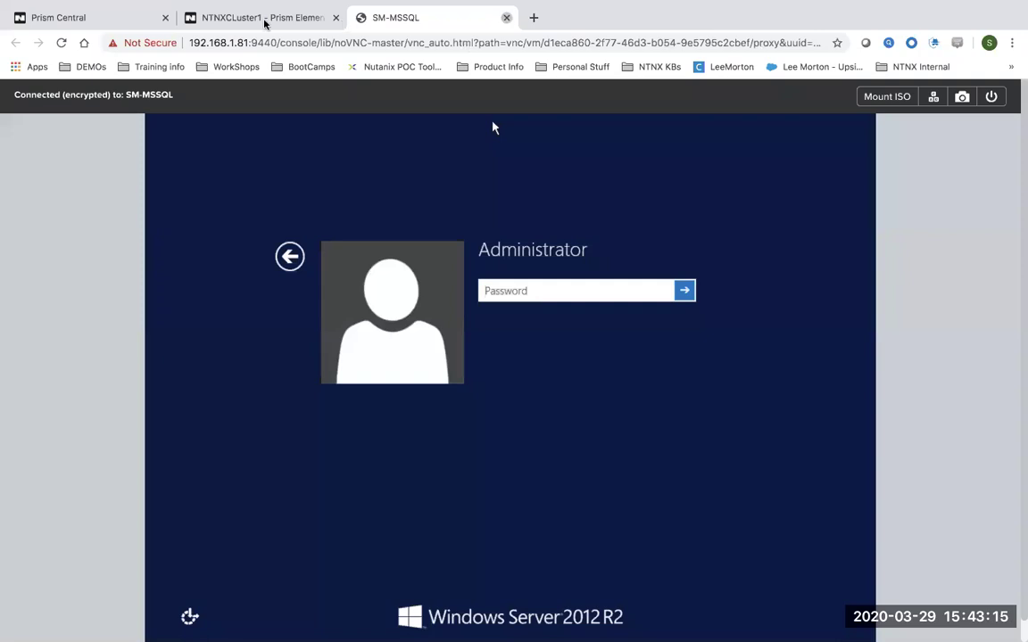
Close the SM-MSSQL console and open the SM-Multi-Tier Windows Bug Tracker Web App blueprint in Prism Central.
left_click(506, 17)
left_click(118, 26)
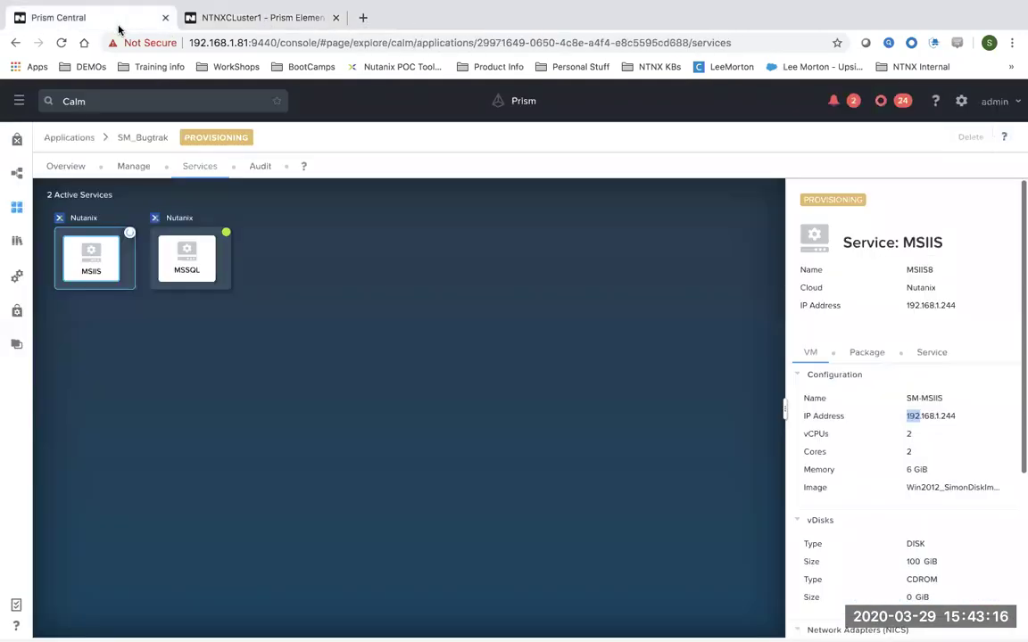
left_click(17, 173)
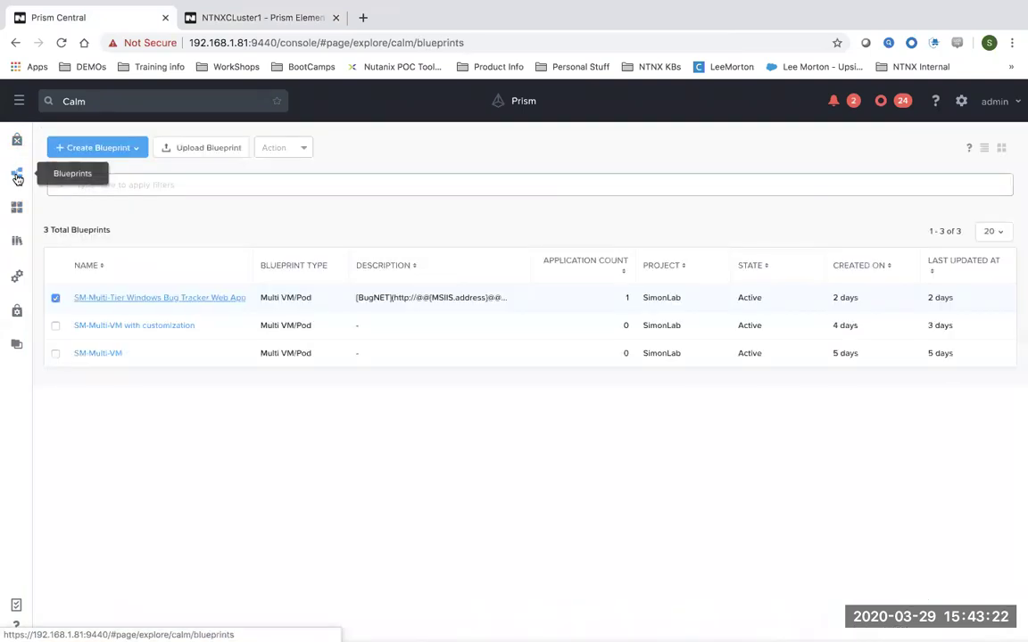
left_click(178, 300)
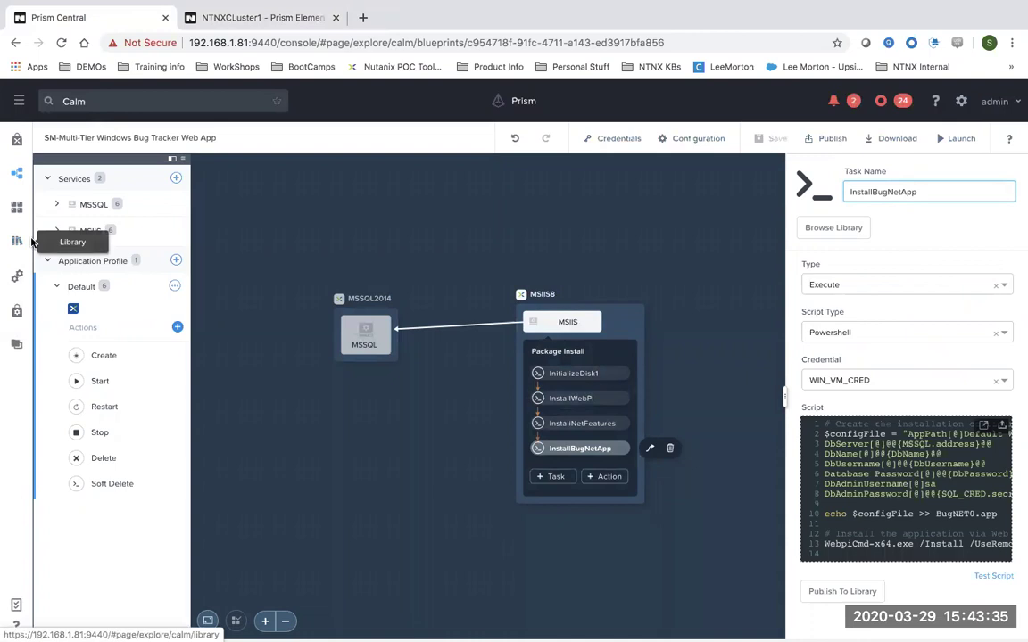
Examine the full script of the MSIIS service's InitializeDisk1 package install task, then close the enlarged script view.
left_click(580, 378)
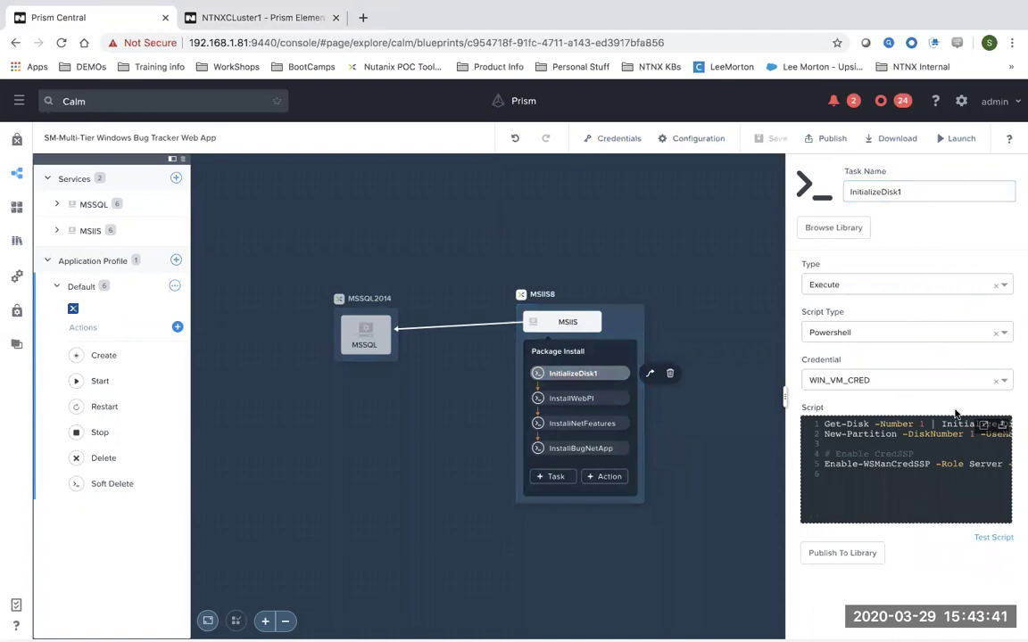
left_click(983, 427)
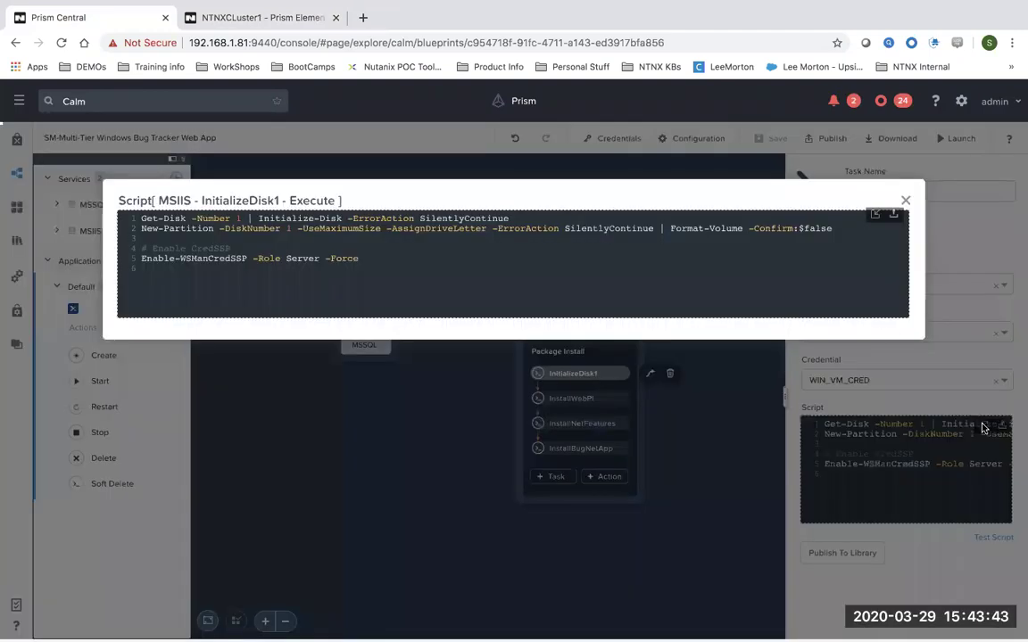
left_click(905, 200)
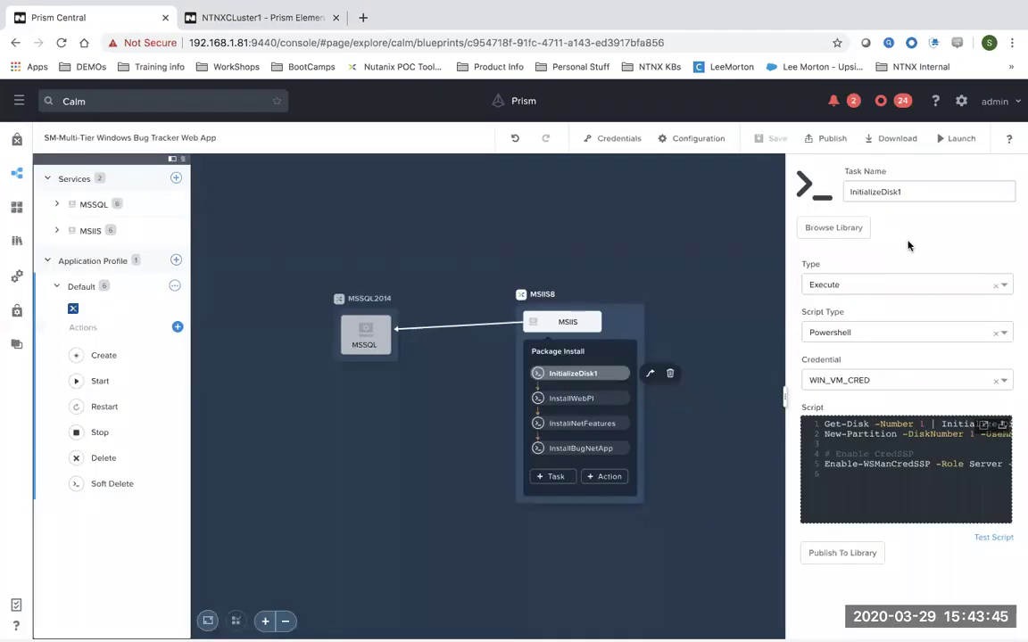
Browse the library tasks for InitializeDisk1, preview the InstallBugNetApp task's script and leave without applying it.
left_click(833, 229)
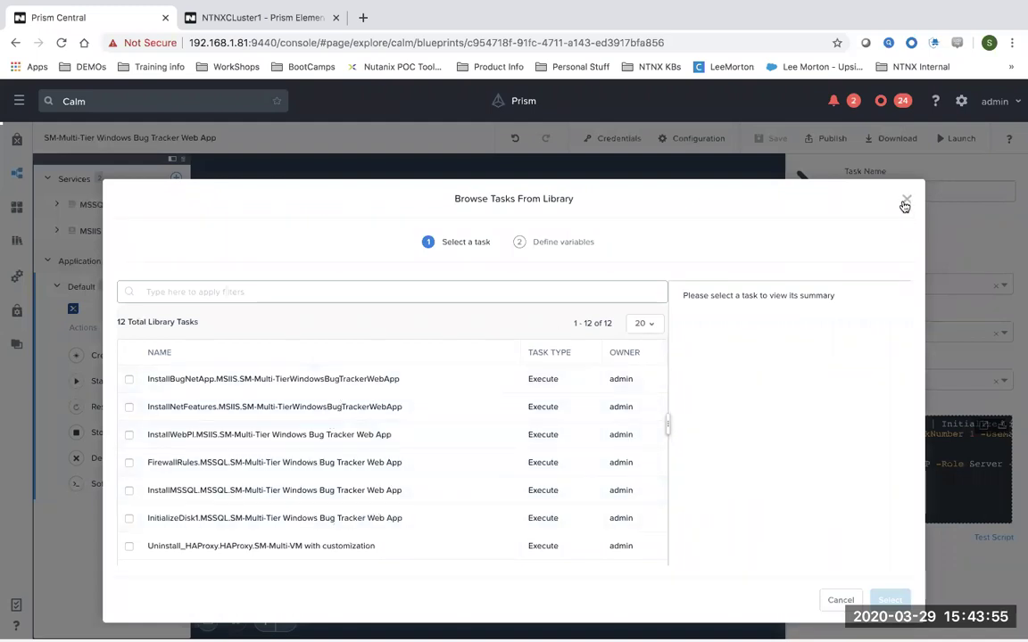
left_click(128, 381)
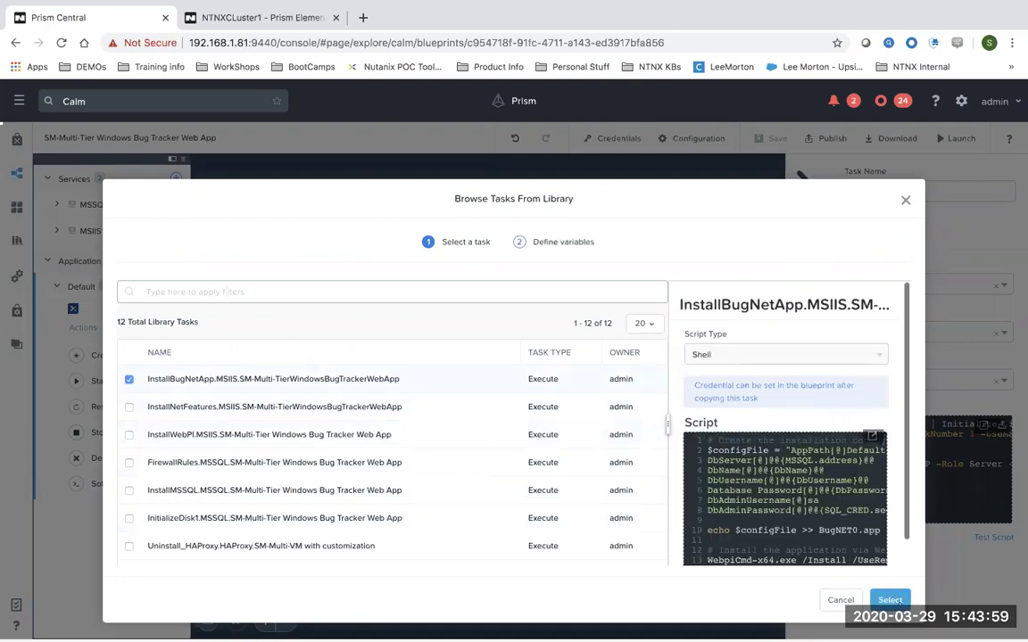
left_click(840, 599)
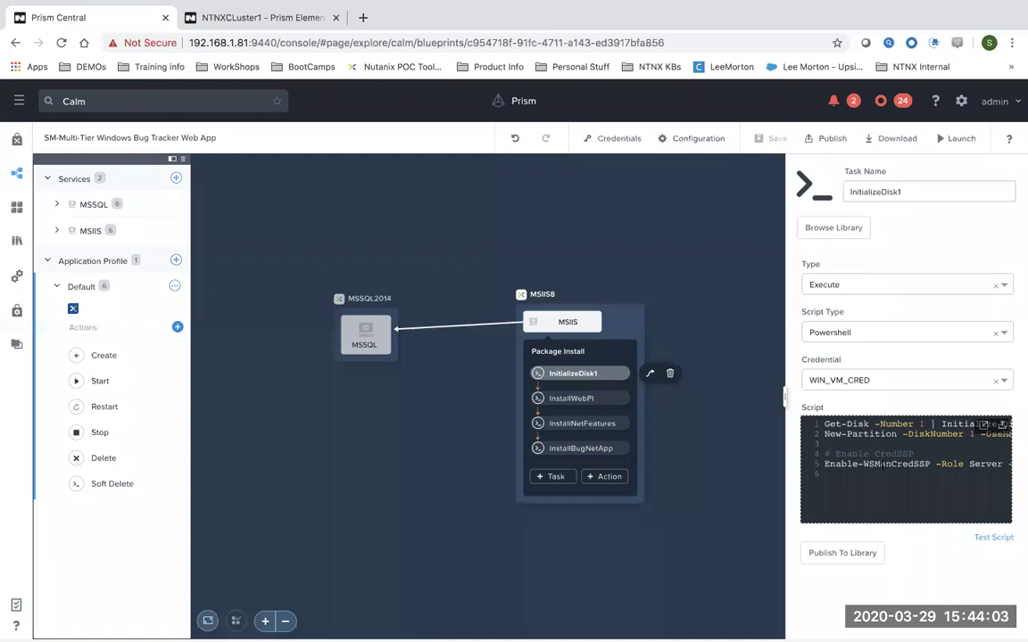
Review the Calm library's saved tasks for WebServer, MySQL, HAProxy and the Windows Bug Tracker Web App.
left_click(16, 242)
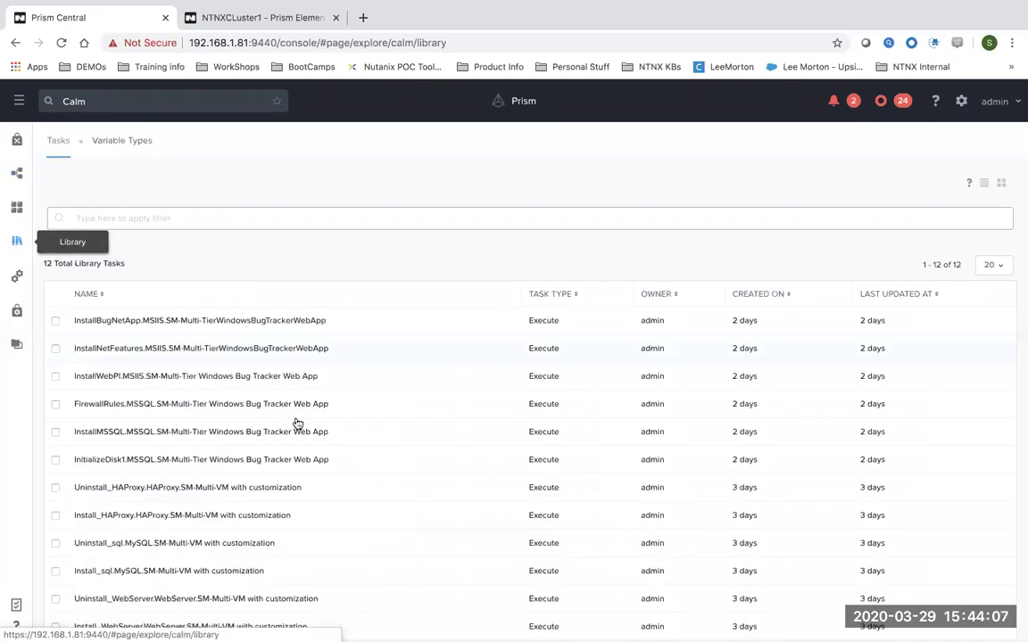
scroll(299, 428, "down", 1)
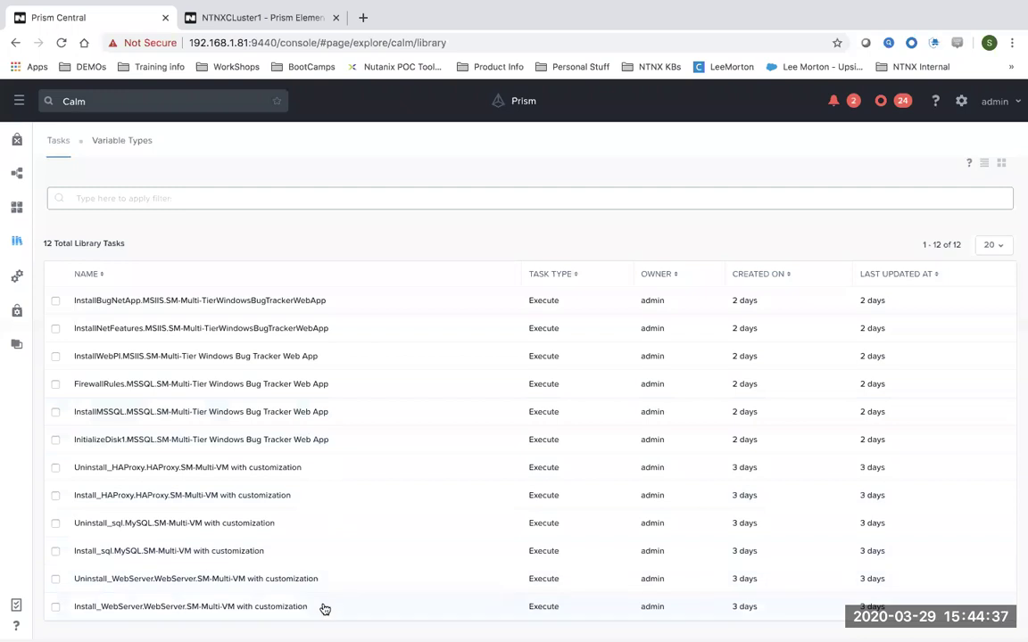
left_click_drag(325, 609, 71, 592)
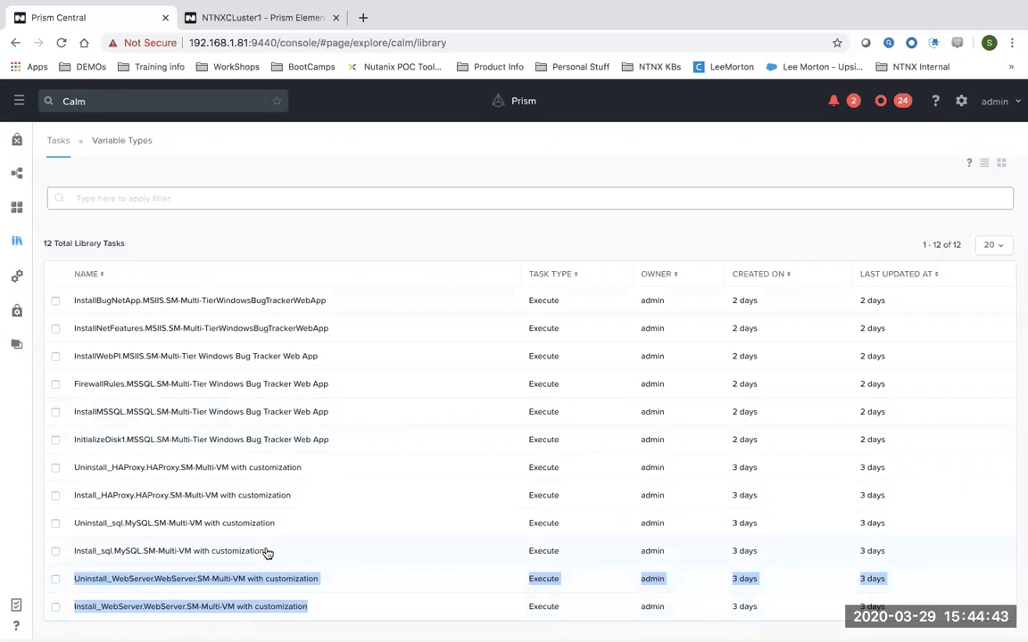
left_click_drag(271, 551, 75, 527)
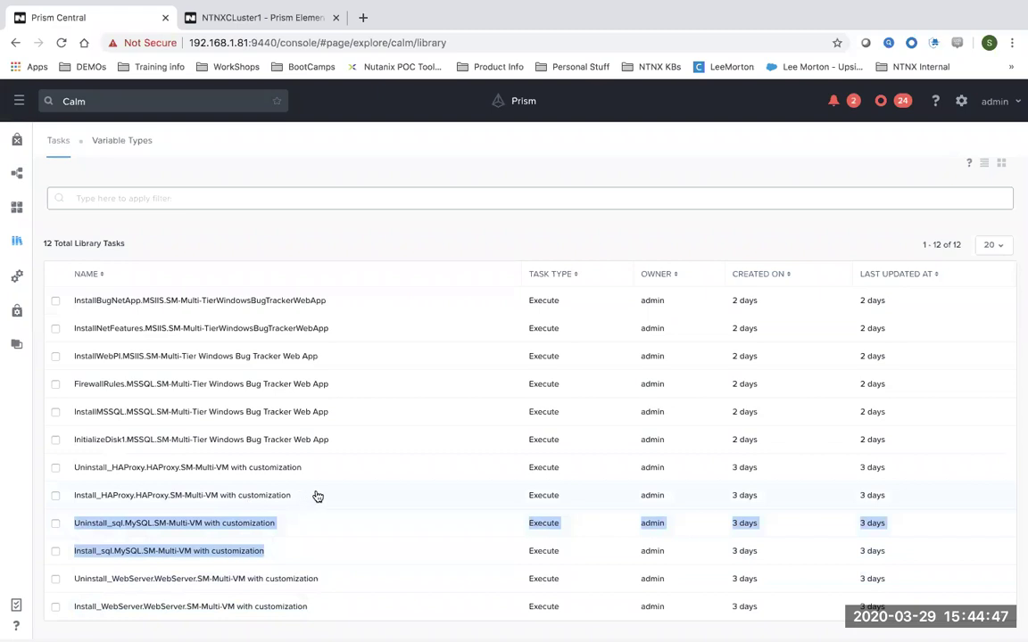
left_click_drag(304, 499, 64, 474)
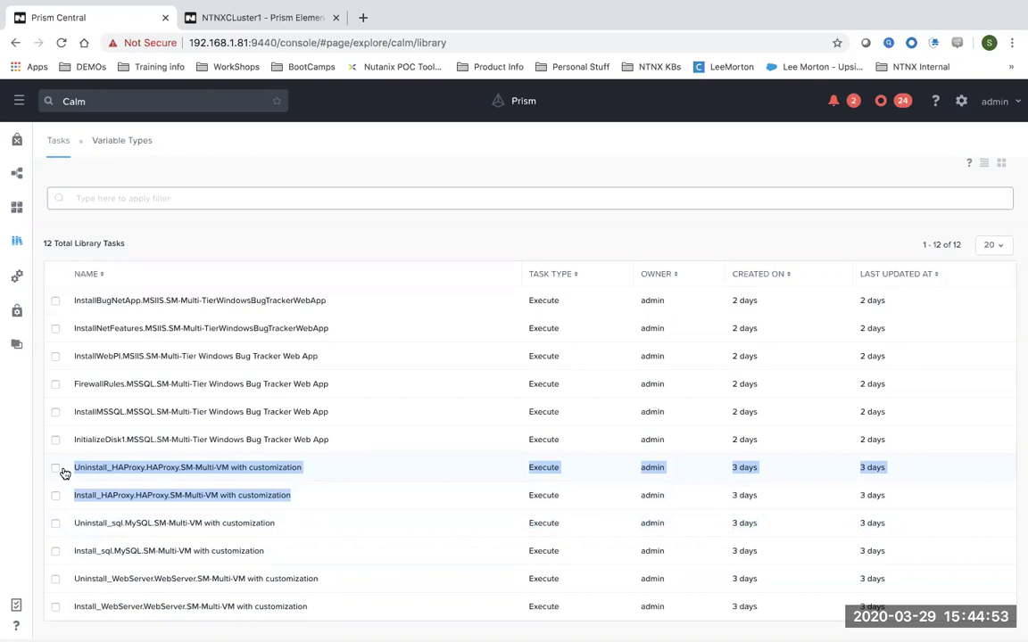
left_click_drag(339, 446, 59, 306)
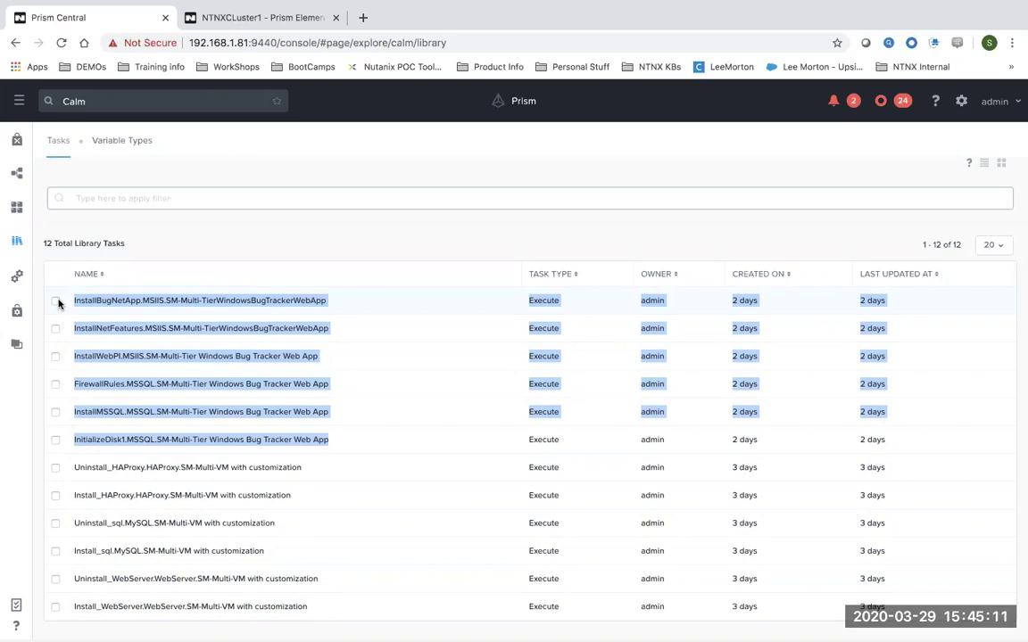
left_click(189, 220)
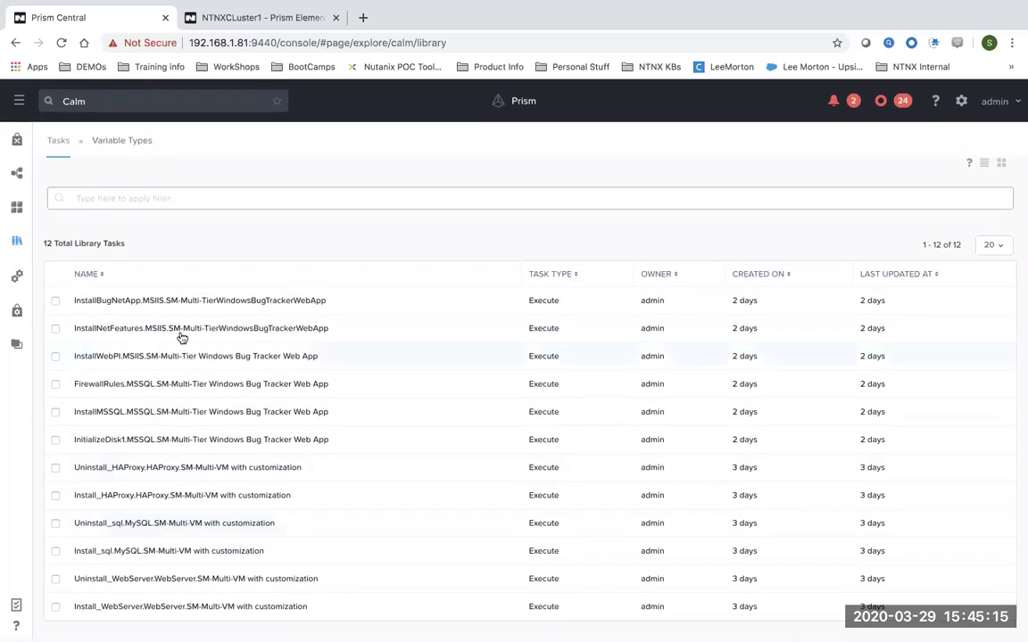
Open the SM_Bugtrak application's audit log and expand the Create action down to MSIIS Start.
left_click(18, 175)
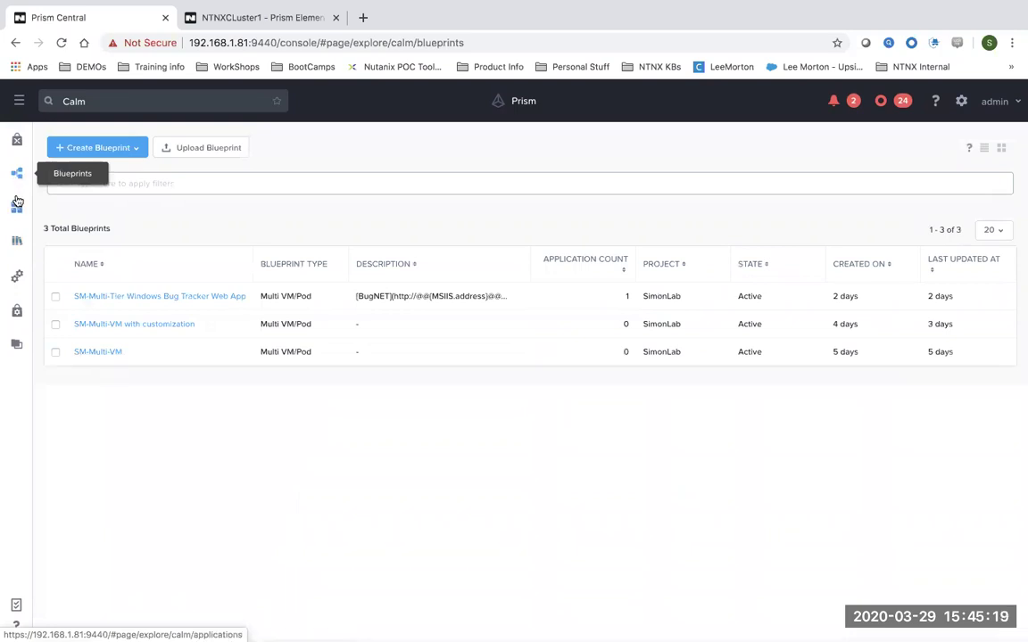
left_click(17, 207)
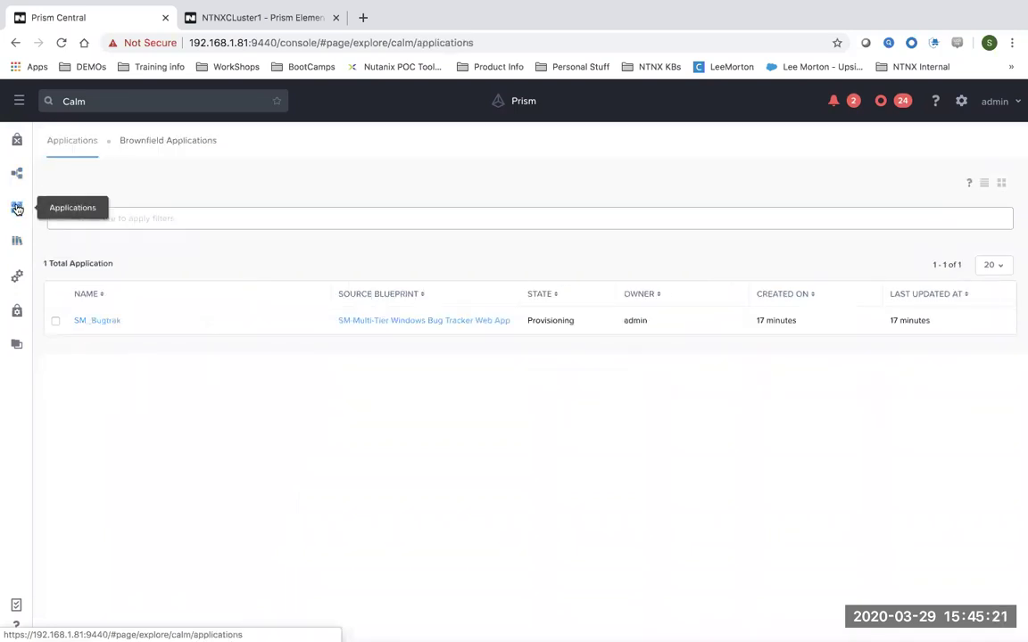
left_click(101, 321)
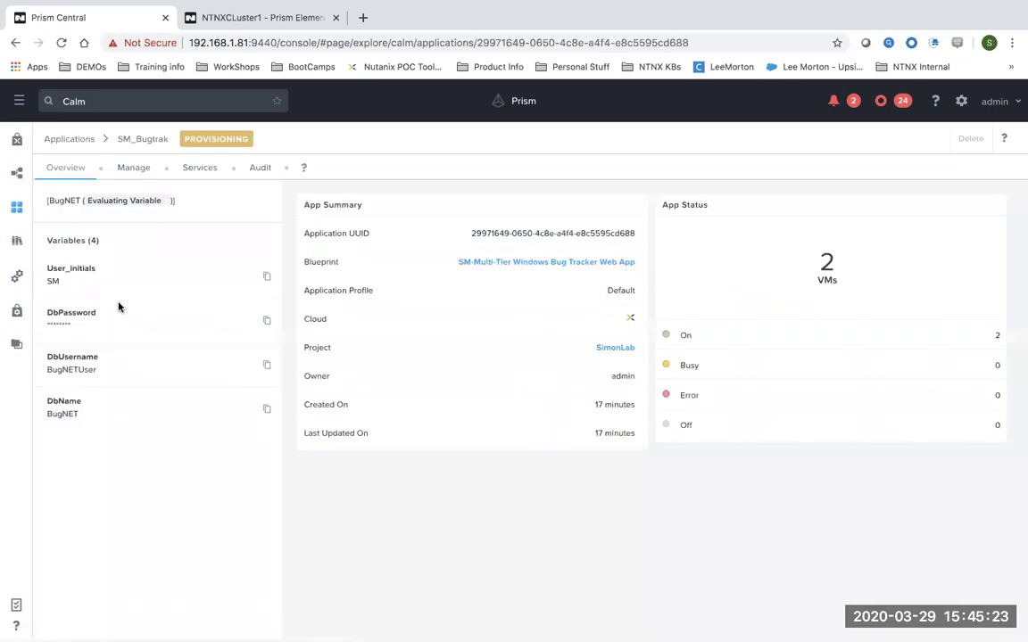
left_click(264, 168)
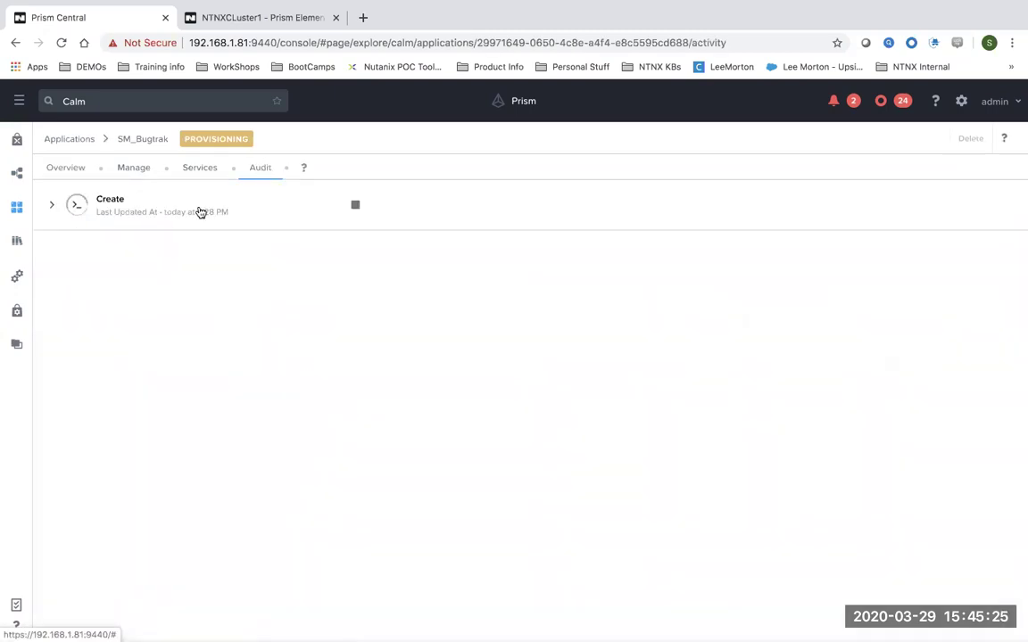
left_click(52, 206)
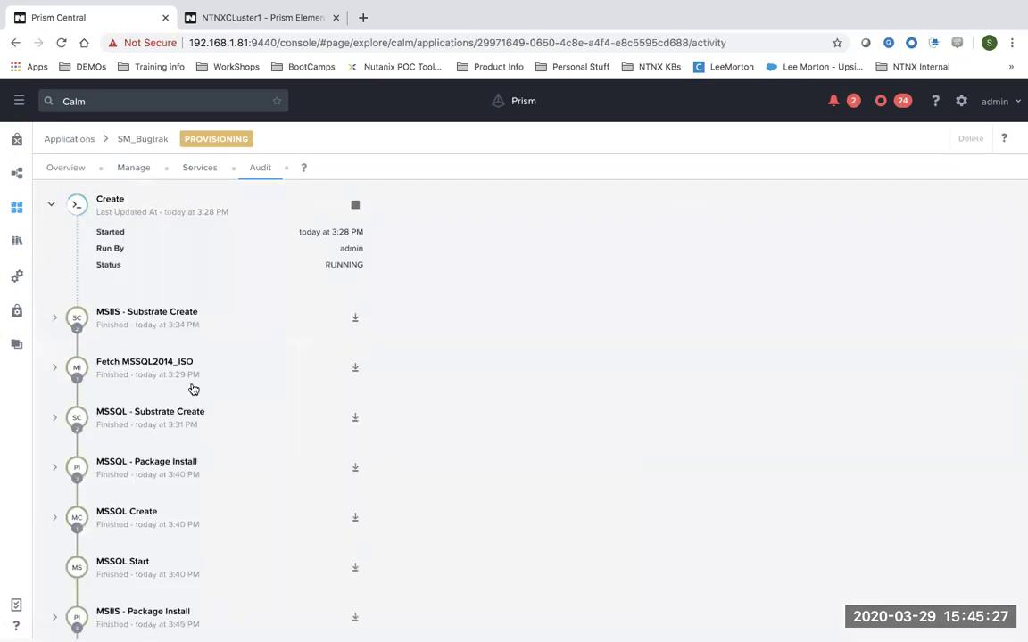
scroll(192, 390, "down", 3)
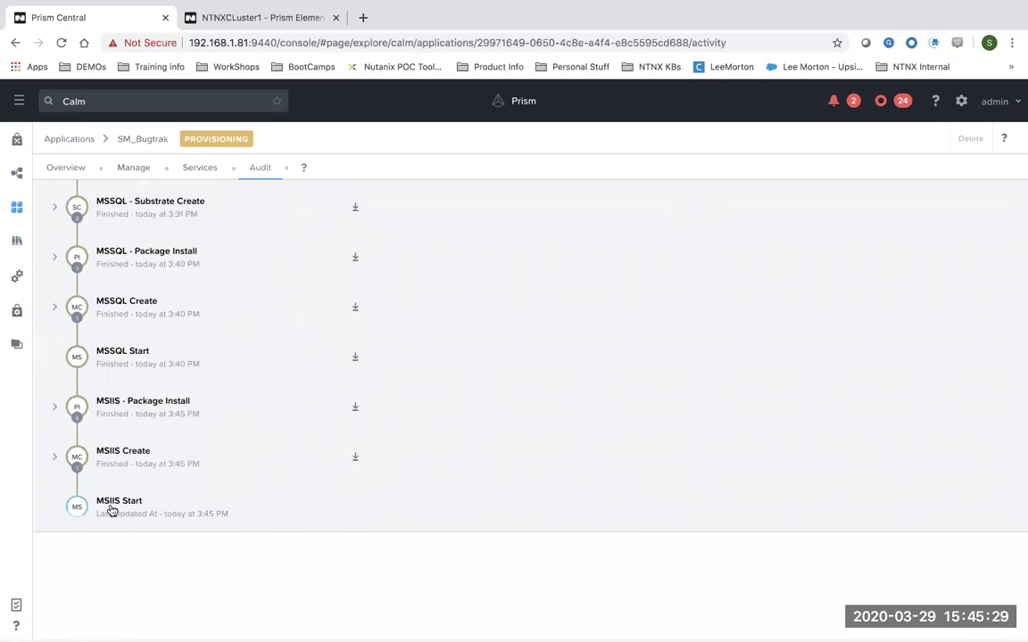
Expand MSIIS Create and MSIIS - Package Install in the audit log and examine their tasks and the application's status.
left_click(54, 460)
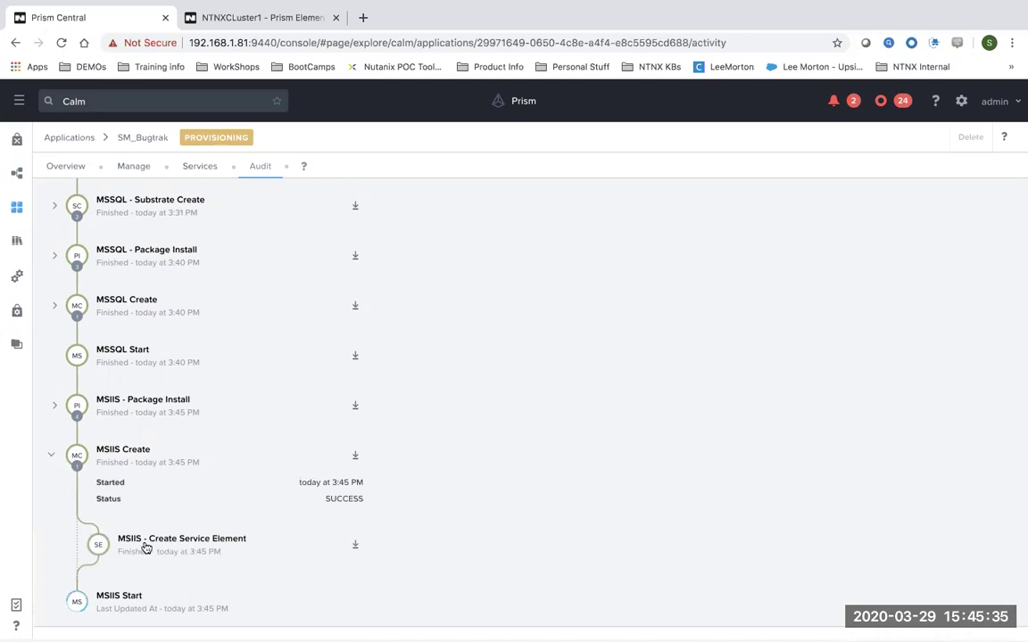
scroll(145, 547, "up", 1)
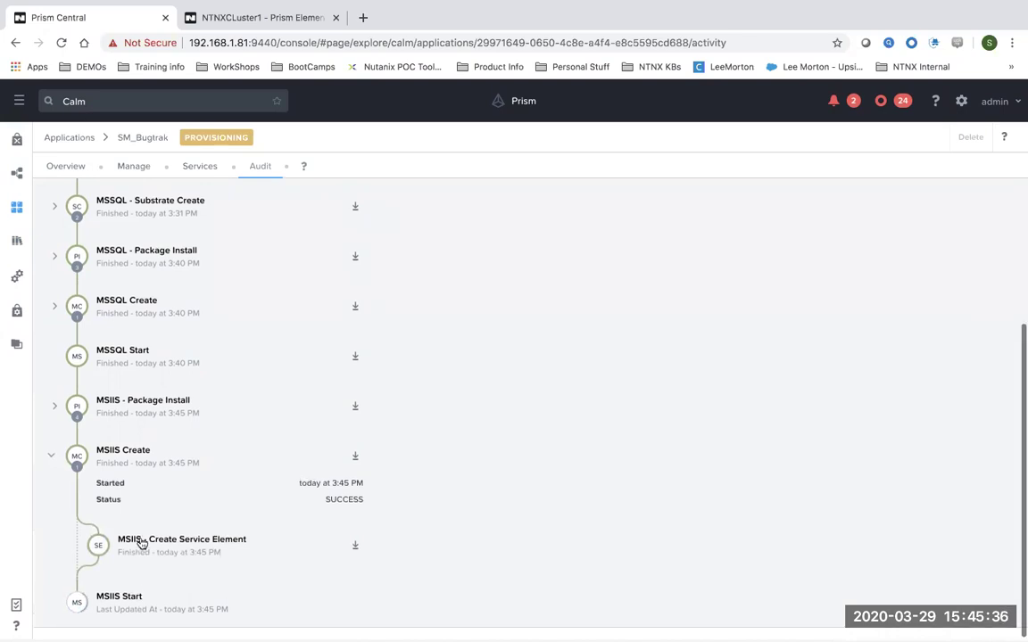
left_click(54, 412)
scroll(135, 447, "down", 1)
scroll(135, 446, "down", 2)
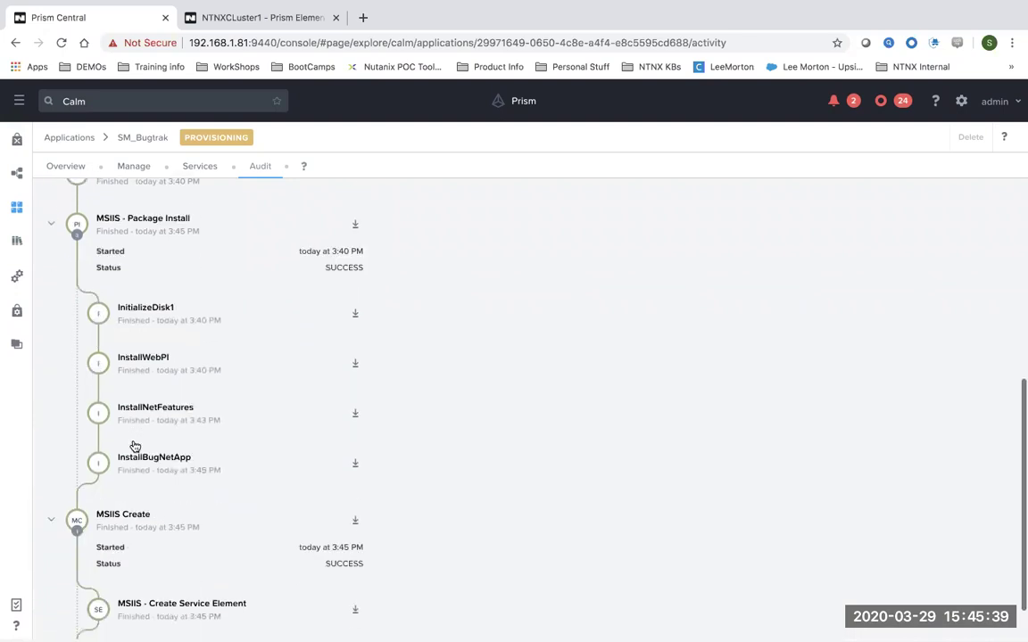
scroll(134, 446, "up", 10)
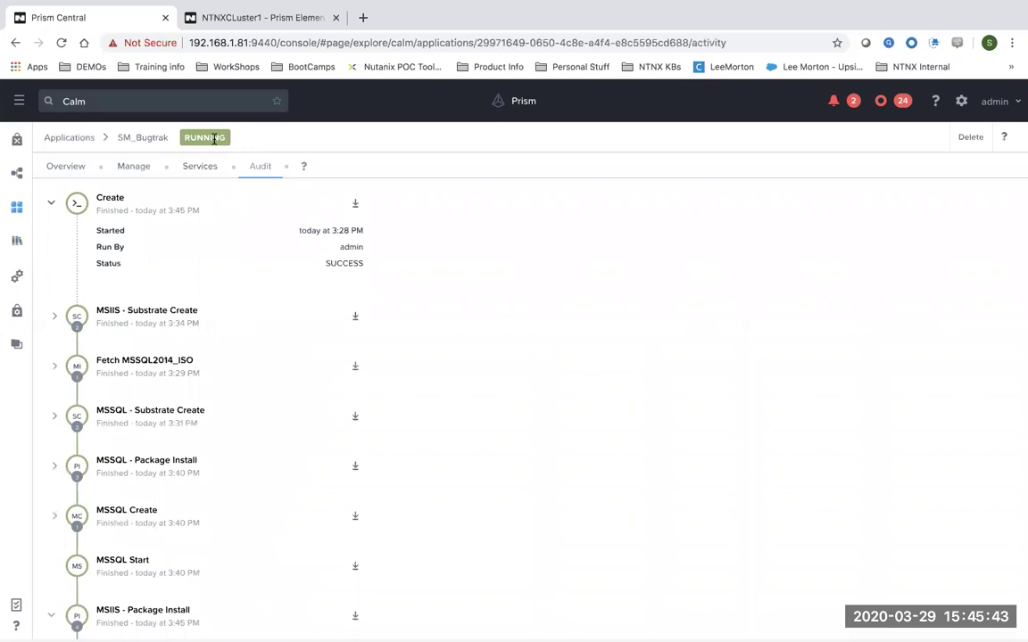
scroll(213, 426, "down", 5)
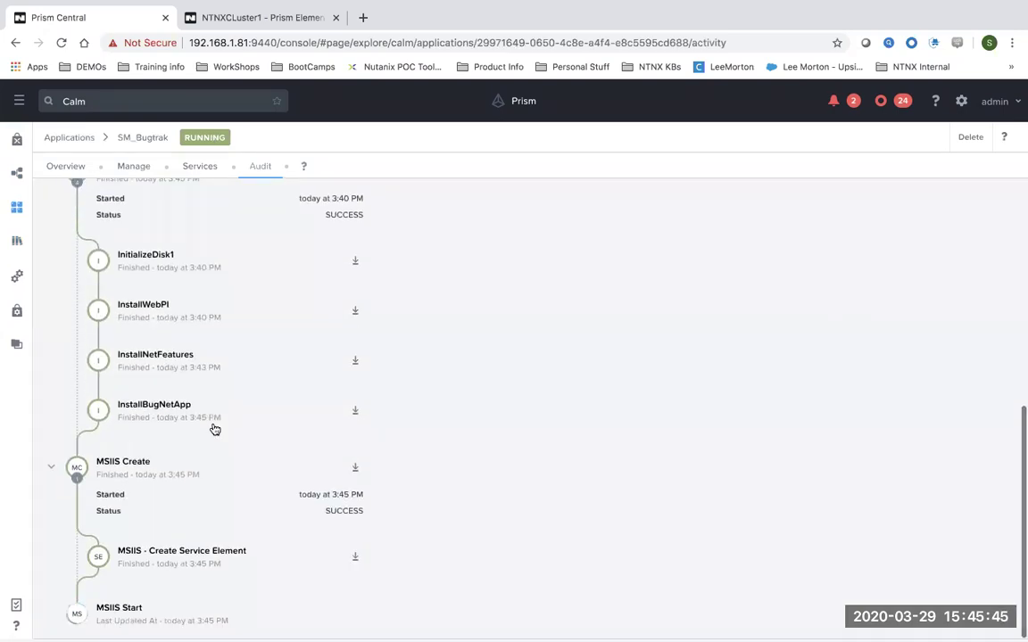
scroll(230, 266, "up", 8)
left_click_drag(177, 137, 49, 140)
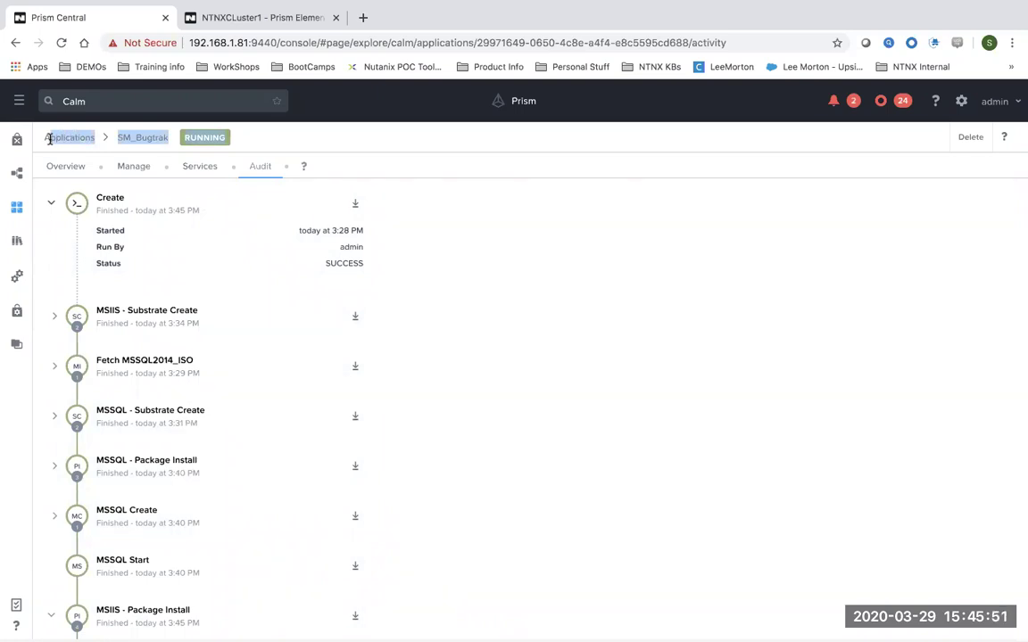
scroll(165, 366, "down", 4)
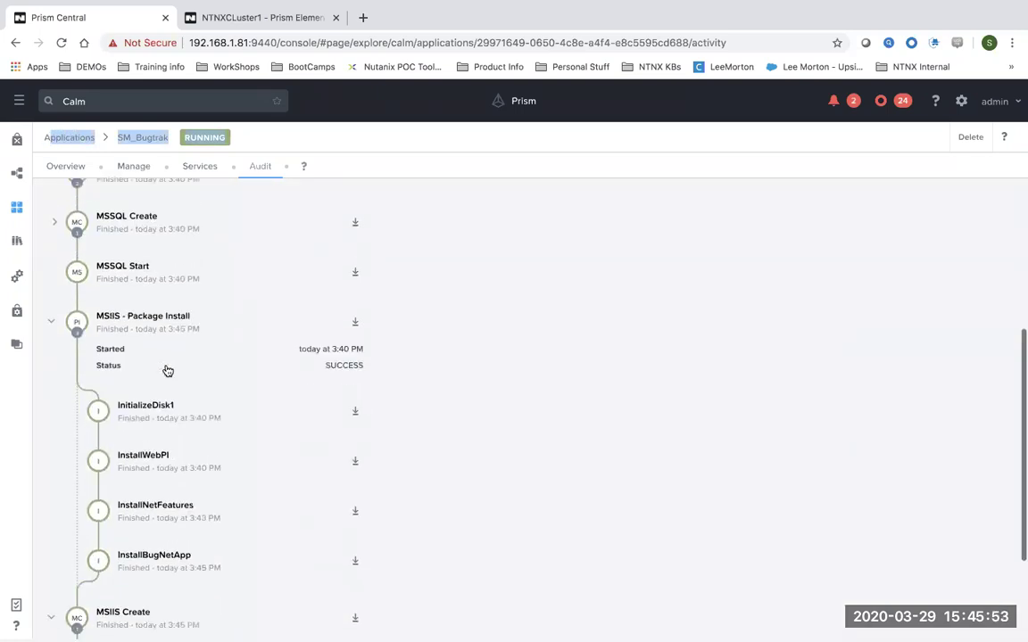
scroll(168, 371, "down", 2)
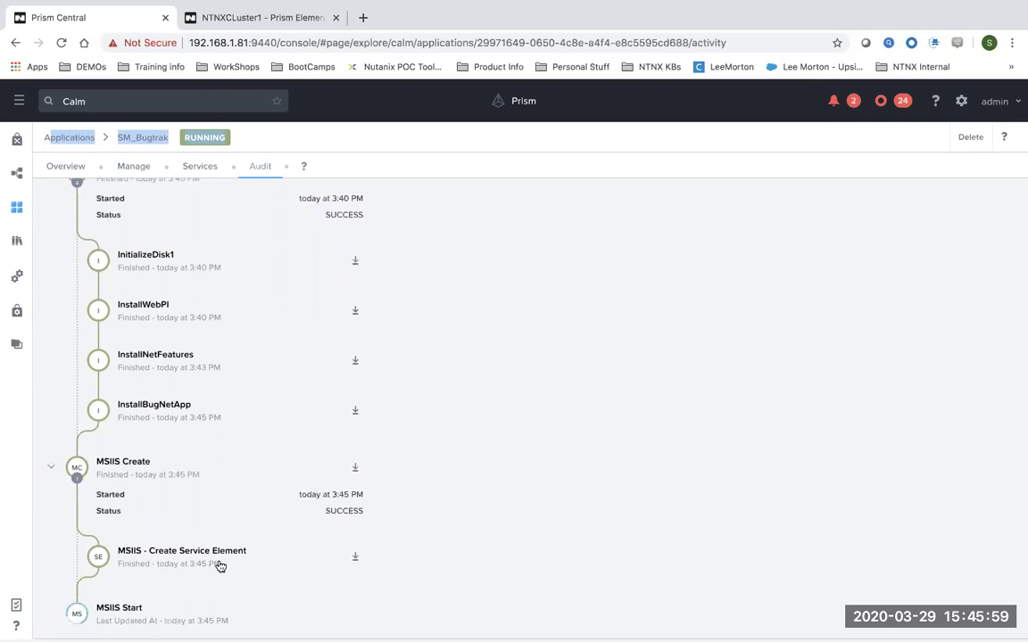
scroll(166, 286, "up", 4)
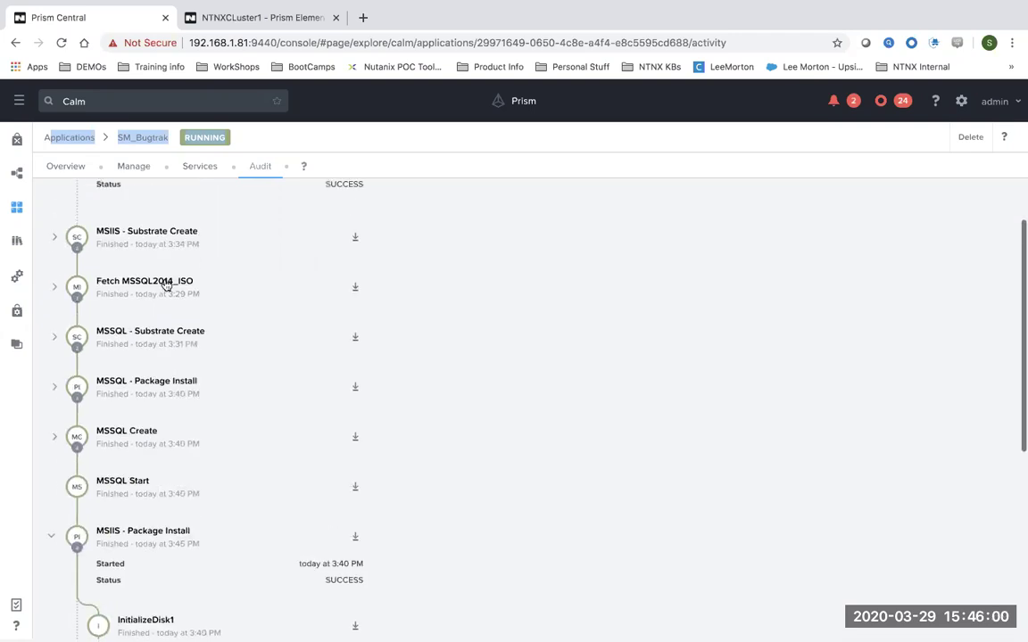
Open the BugNET link from the application's overview in a new browser tab.
left_click(69, 168)
left_click_drag(83, 200, 44, 199)
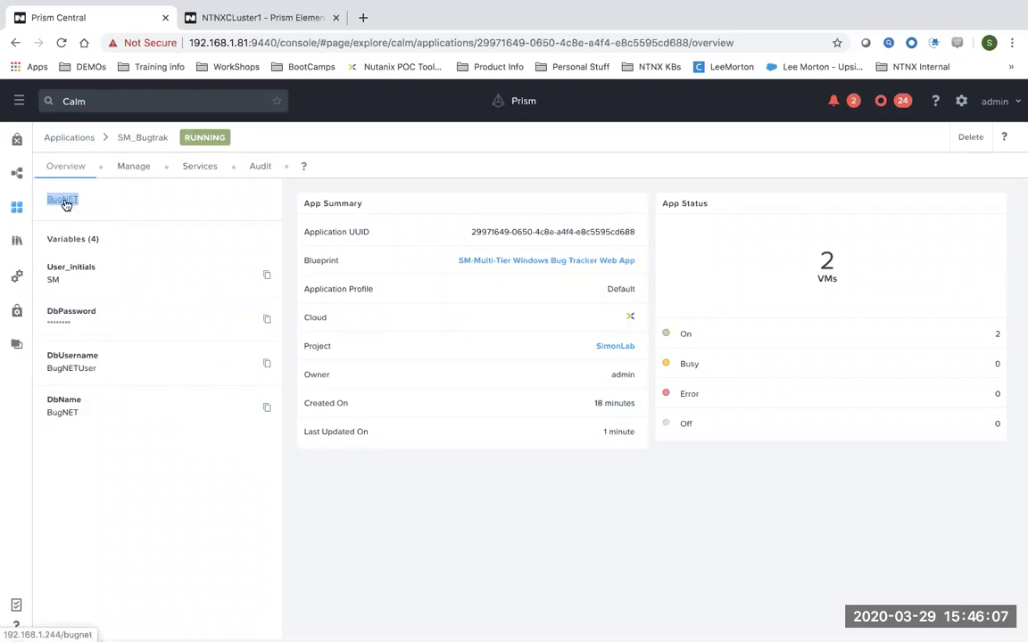
right_click(65, 203)
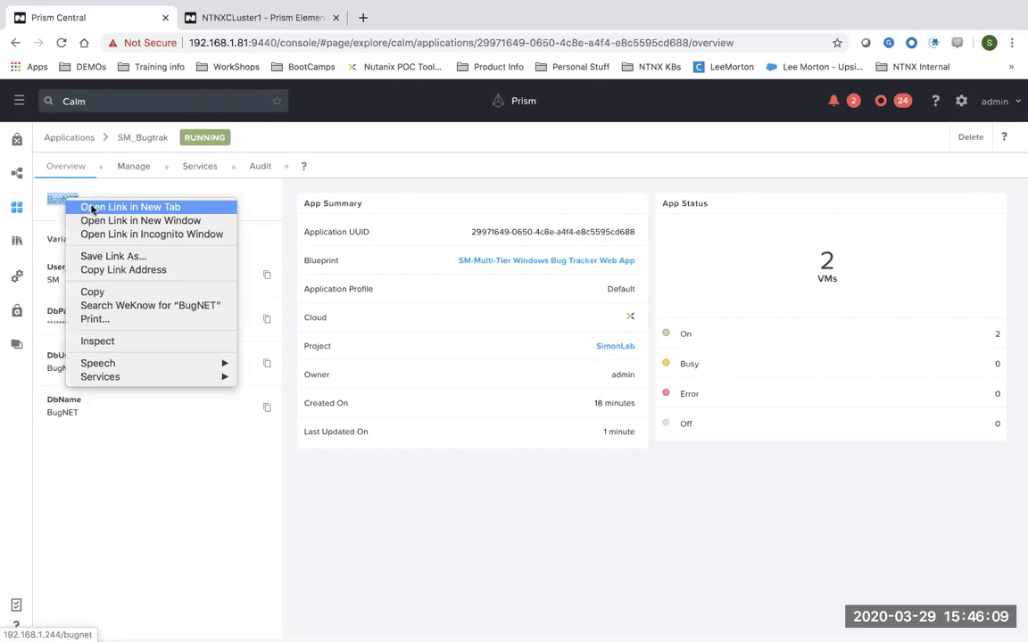
left_click(92, 209)
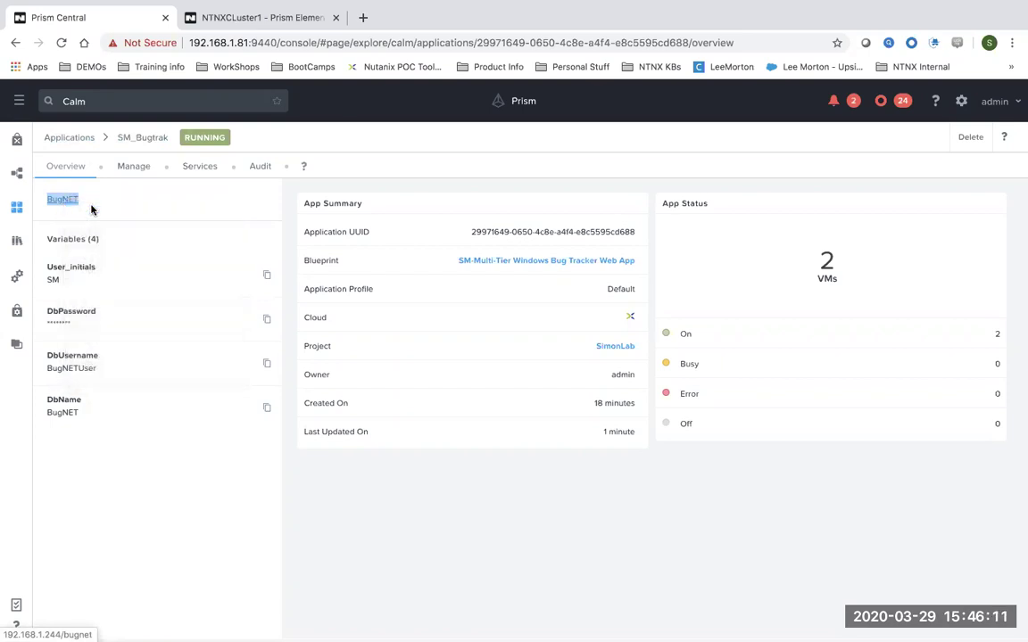
Switch to the BugNET installation page, access the installed site and follow its new project link.
left_click(256, 19)
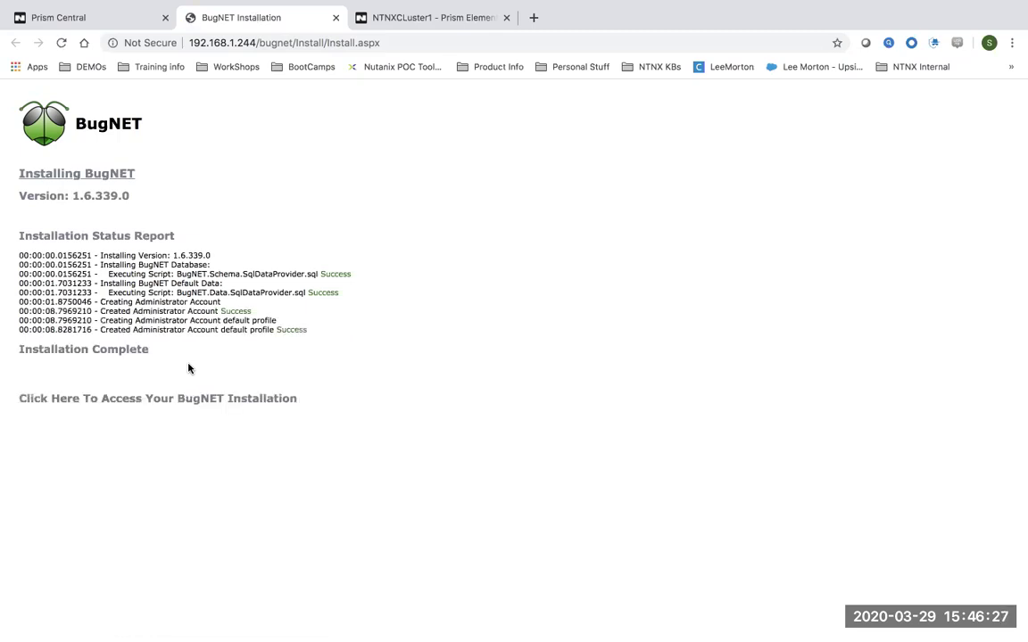
left_click(187, 403)
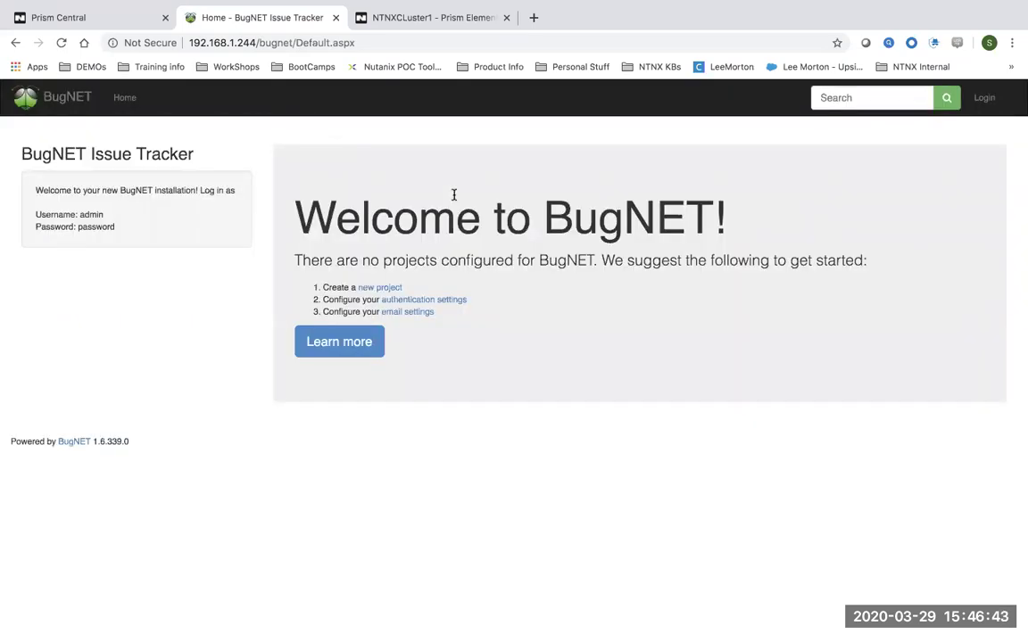
left_click(390, 288)
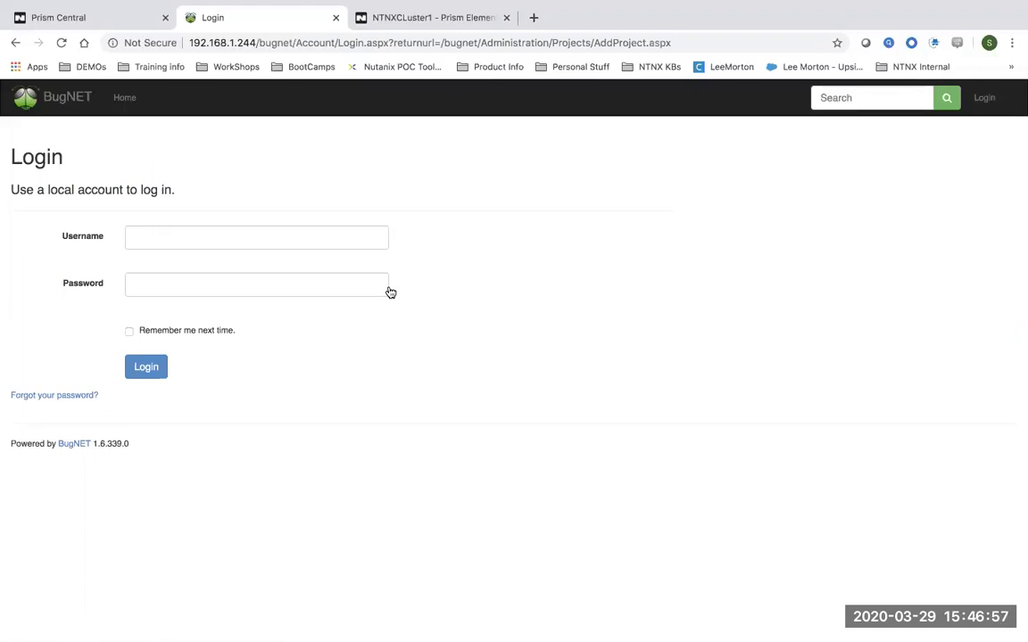
Return to Prism Central's main dashboard, then switch to the presentation's closing Thank you slide.
left_click(120, 24)
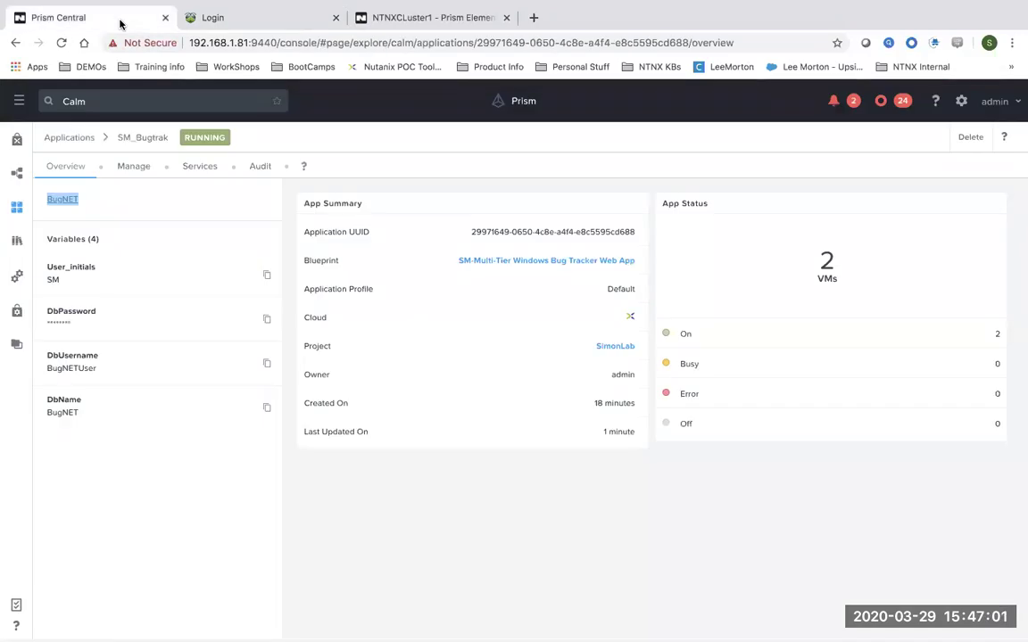
left_click(527, 103)
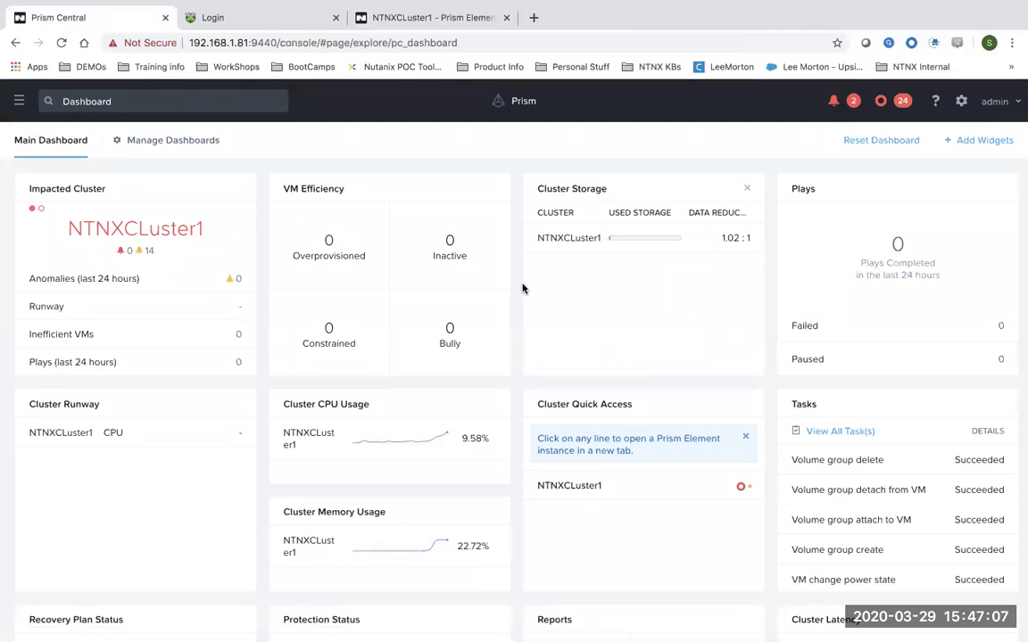
key("super+Tab")
left_click(523, 288)
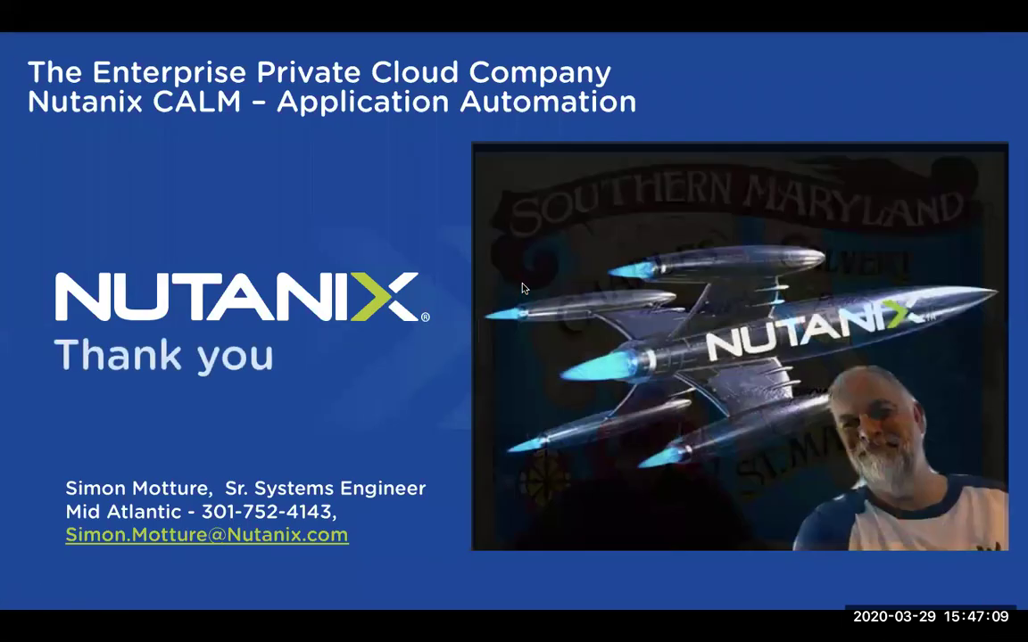